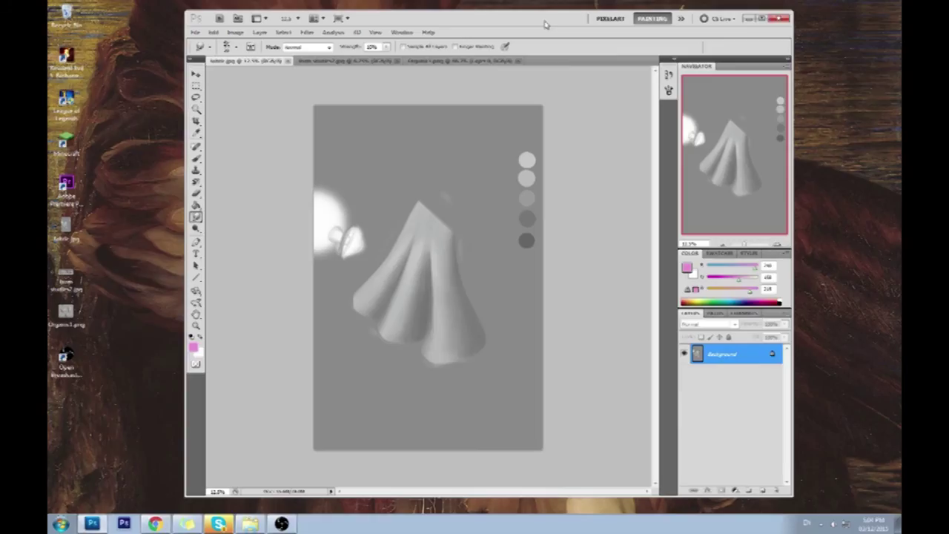
pyautogui.doubleClick(545, 16)
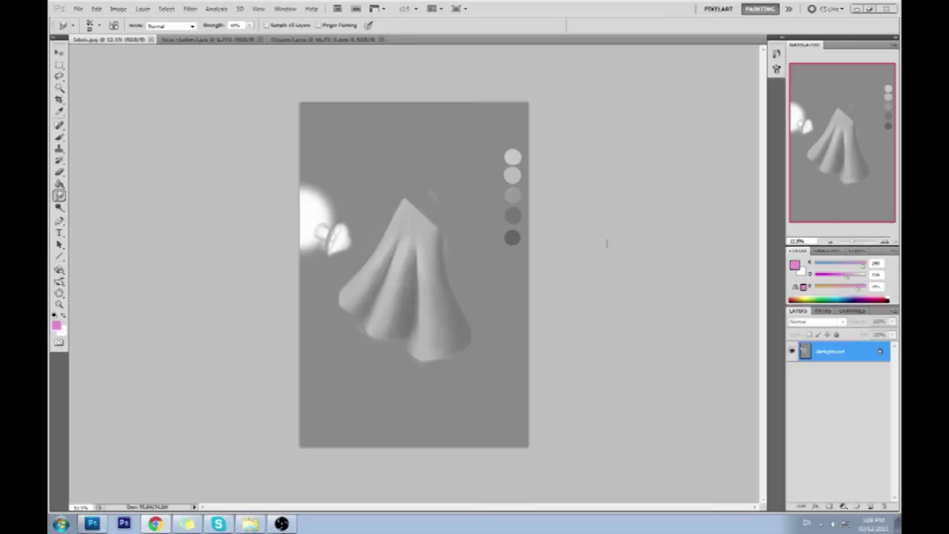
# Switch to the Brush tool and choose a soft round brush preset with 0% hardness.
pyautogui.press('b')
pyautogui.rightClick(524, 218)
pyautogui.moveTo(629, 275); pyautogui.dragTo(629, 464)
pyautogui.click(572, 430)
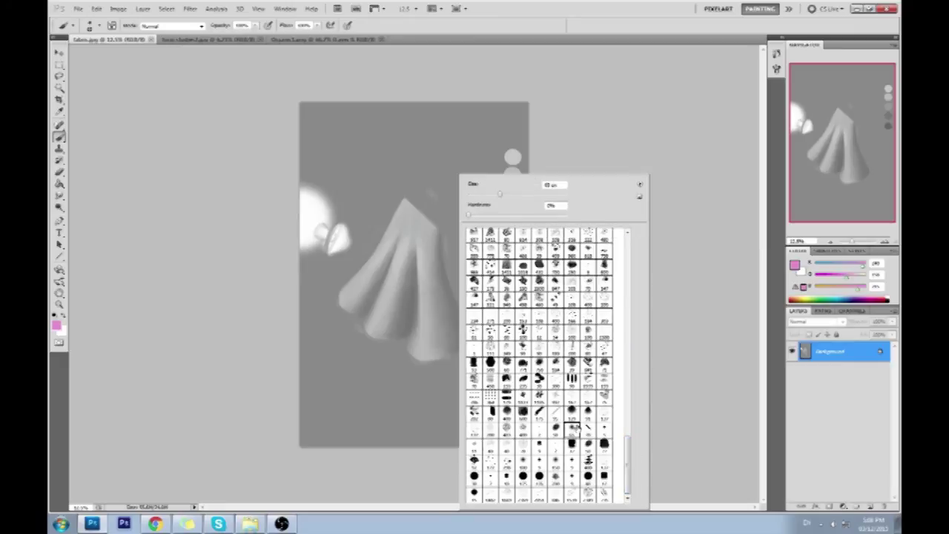
pyautogui.click(702, 348)
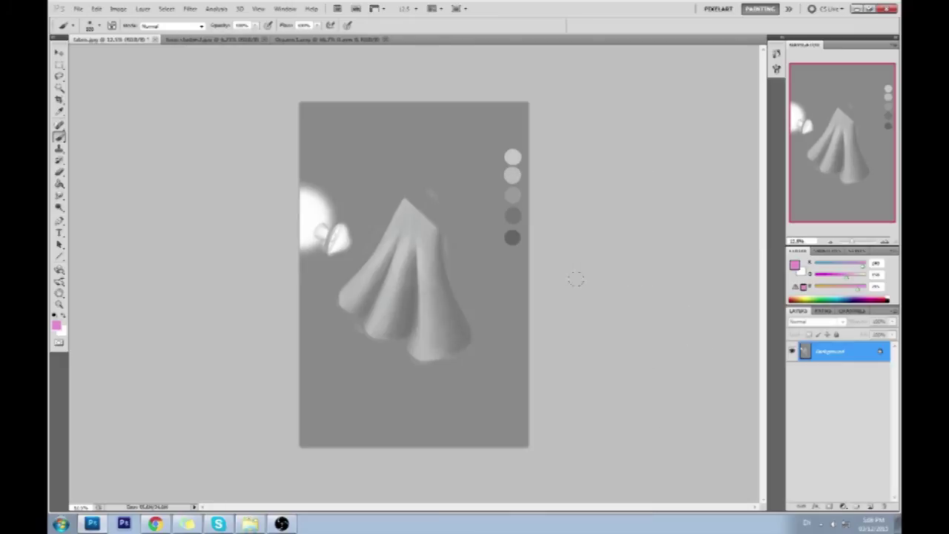
# Add a new layer above the background and set its blend mode to Darken.
pyautogui.click(869, 508)
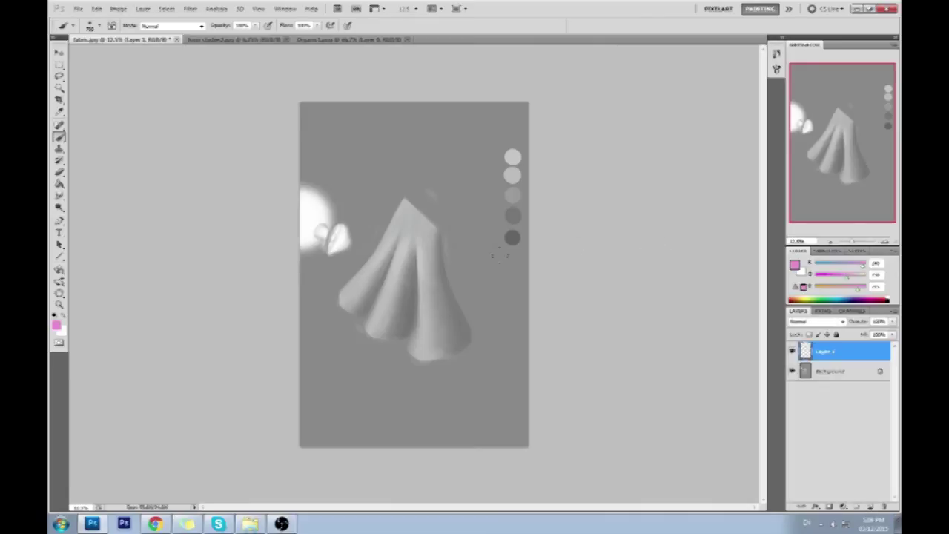
pyautogui.click(815, 322)
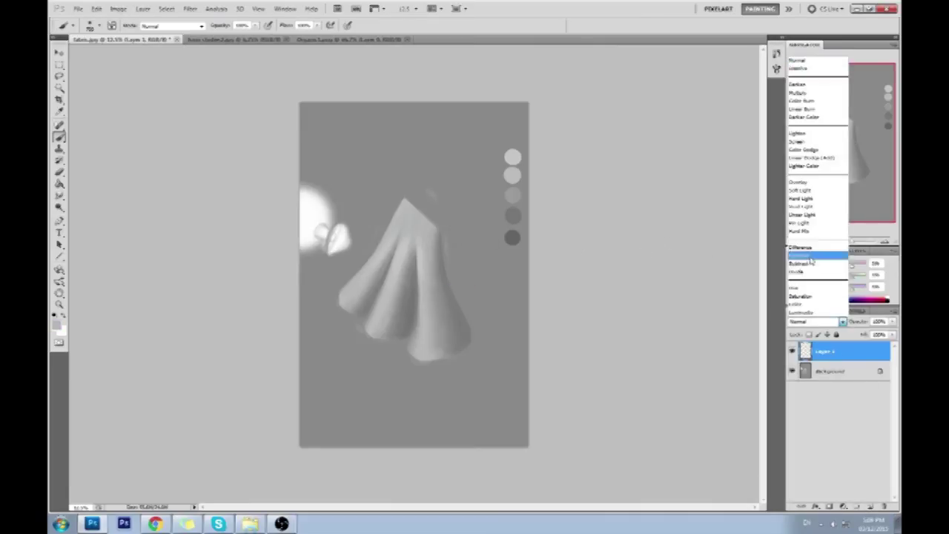
pyautogui.click(813, 87)
# Dim the white light source with the sampled background grey at a reduced layer fill, and merge the layer into the background.
pyautogui.keyDown('alt'); pyautogui.click(361, 204); pyautogui.keyUp('alt')
pyautogui.moveTo(343, 239); pyautogui.dragTo(315, 219)
pyautogui.hotkey('ctrl', 'z')
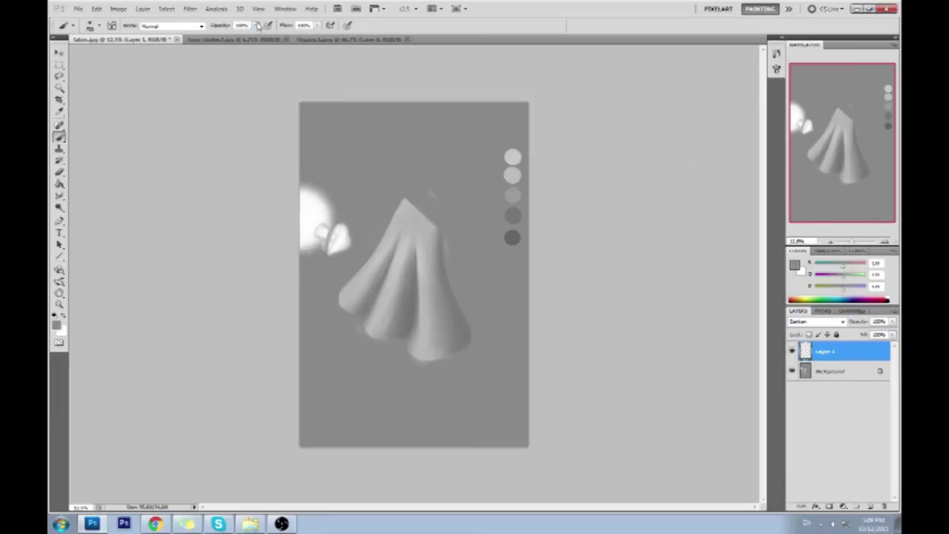
pyautogui.moveTo(892, 336); pyautogui.dragTo(859, 346)
pyautogui.moveTo(337, 194)
pyautogui.mouseDown()
pyautogui.moveTo(322, 239)
pyautogui.moveTo(304, 191)
pyautogui.mouseUp()
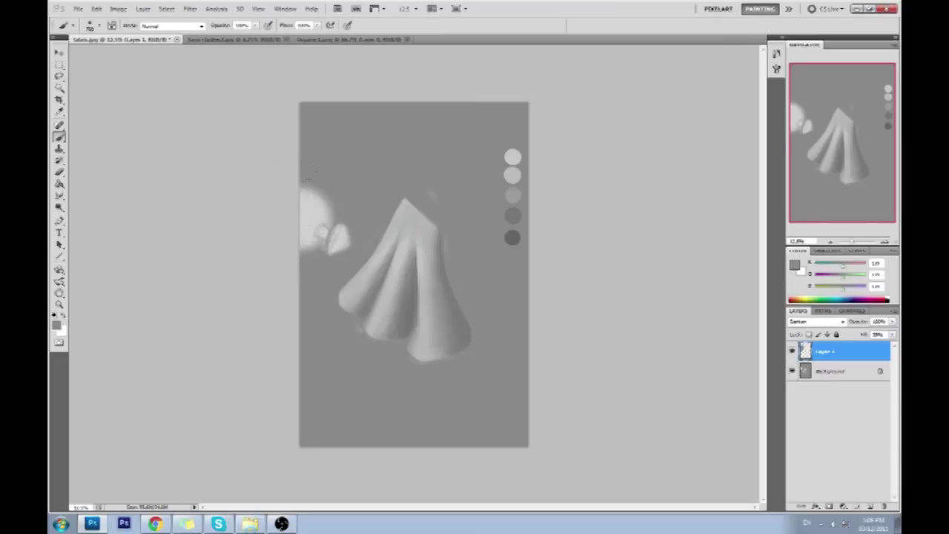
pyautogui.rightClick(841, 353)
pyautogui.click(843, 328)
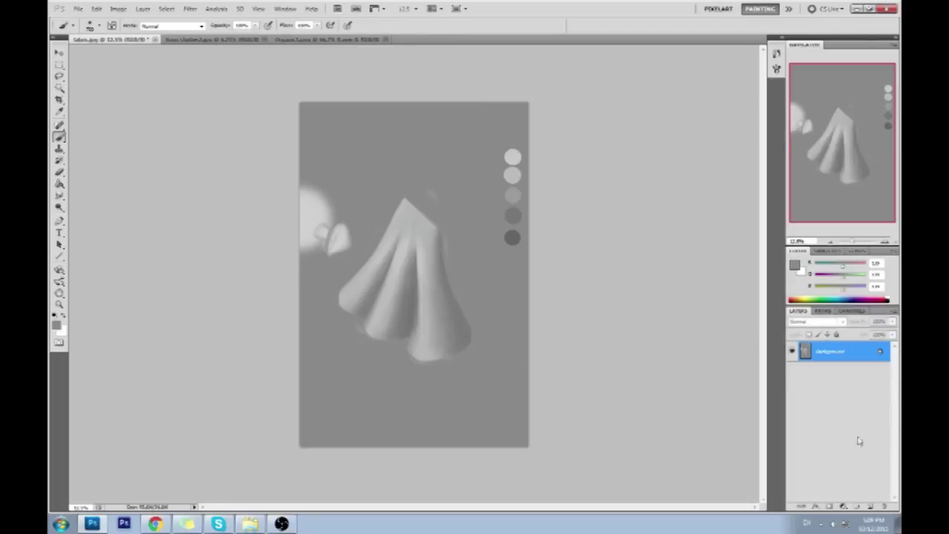
# Add two empty layers above the background for working on the fabric.
pyautogui.click(871, 507)
pyautogui.press('z')
pyautogui.moveTo(253, 154); pyautogui.dragTo(583, 408)
pyautogui.press('b')
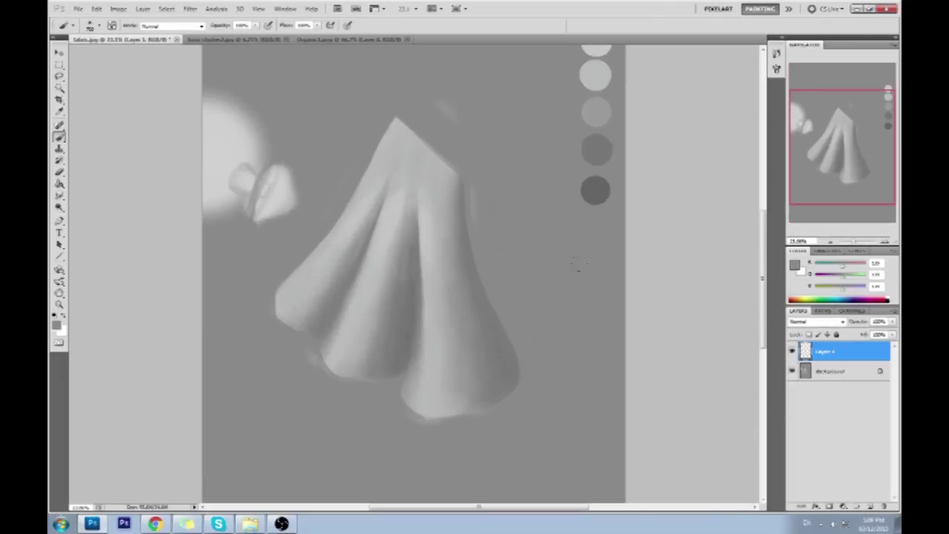
pyautogui.click(871, 507)
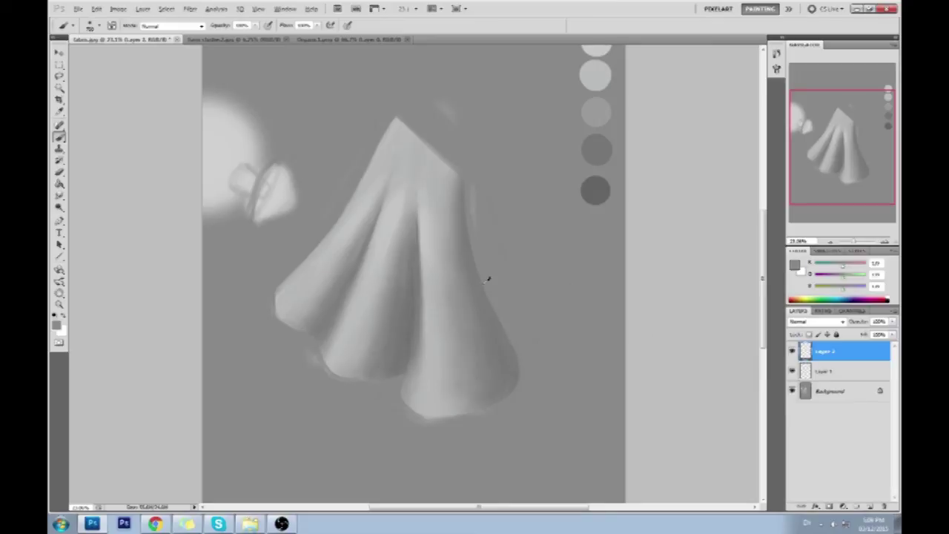
# Reduce the brush size and set the foreground colour to bright red.
pyautogui.keyDown('alt'); pyautogui.click(434, 280); pyautogui.keyUp('alt')
pyautogui.press('[')
pyautogui.press('[')
pyautogui.press('[')
pyautogui.press('alt')
pyautogui.click(798, 269)
pyautogui.click(655, 201)
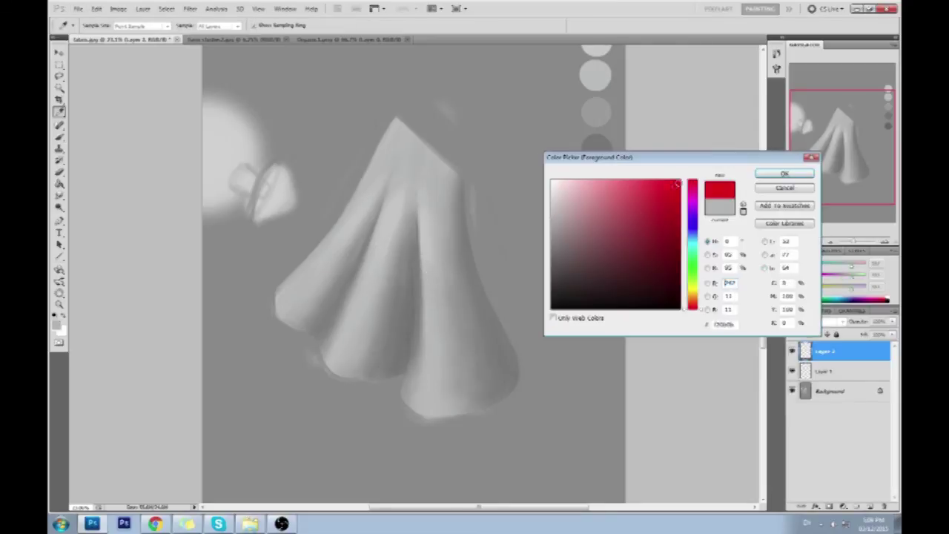
pyautogui.click(786, 175)
# Outline the two front folds of the fabric in red and label them A and B.
pyautogui.moveTo(420, 220)
pyautogui.mouseDown()
pyautogui.moveTo(404, 394)
pyautogui.moveTo(419, 413)
pyautogui.moveTo(457, 412)
pyautogui.mouseUp()
pyautogui.moveTo(392, 186)
pyautogui.mouseDown()
pyautogui.moveTo(331, 346)
pyautogui.moveTo(352, 377)
pyautogui.moveTo(392, 376)
pyautogui.moveTo(419, 207)
pyautogui.mouseUp()
pyautogui.moveTo(371, 313)
pyautogui.mouseDown()
pyautogui.moveTo(377, 323)
pyautogui.moveTo(382, 315)
pyautogui.mouseUp()
pyautogui.moveTo(430, 354)
pyautogui.mouseDown()
pyautogui.moveTo(451, 361)
pyautogui.moveTo(442, 362)
pyautogui.mouseUp()
pyautogui.moveTo(384, 379); pyautogui.dragTo(404, 373)
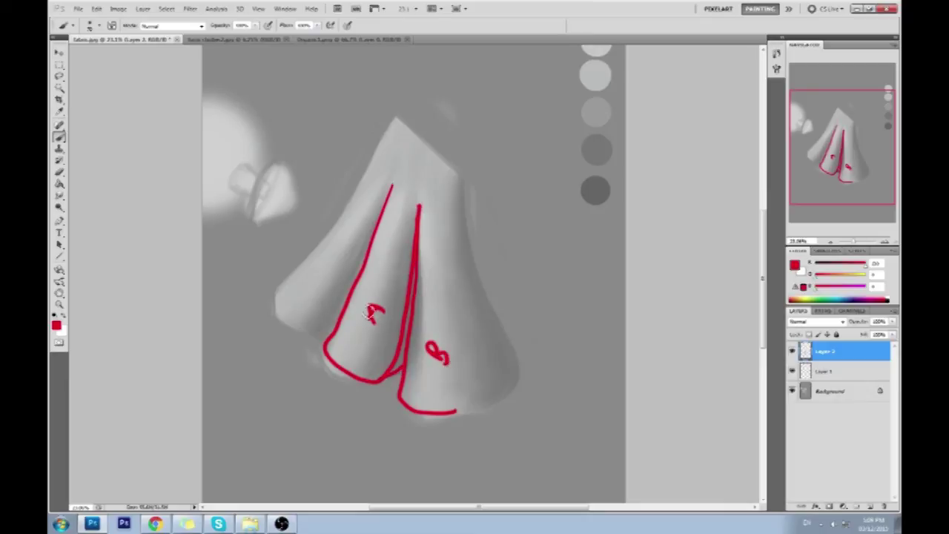
# Undo the stroke joining the two folds and draw a red arrow pointing at the inner edge of fold B.
pyautogui.hotkey('ctrl', 'z')
pyautogui.moveTo(424, 250); pyautogui.dragTo(423, 373)
pyautogui.hotkey('ctrl', 'z')
pyautogui.moveTo(428, 317)
pyautogui.mouseDown()
pyautogui.moveTo(452, 305)
pyautogui.moveTo(439, 322)
pyautogui.mouseUp()
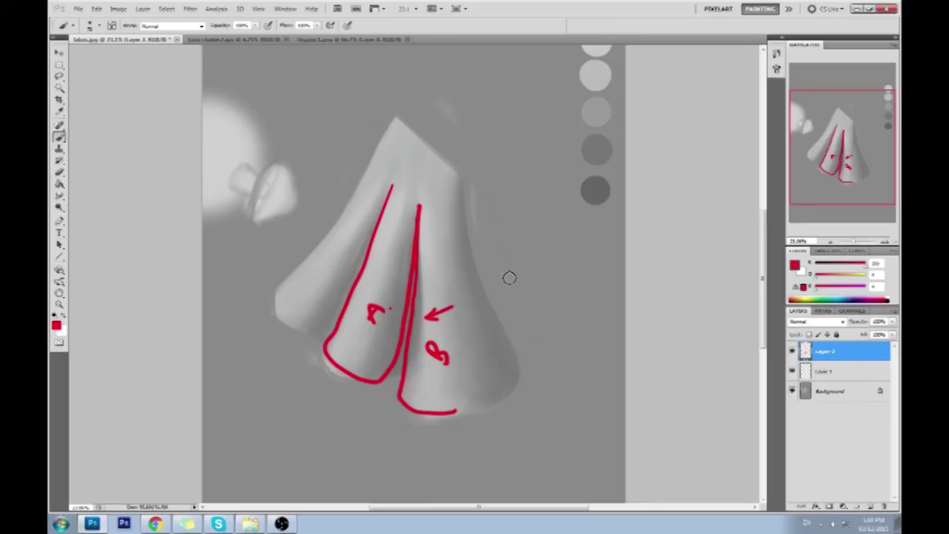
# Sketch a red triangle and a circle with an inner shape beside the fabric.
pyautogui.moveTo(460, 268); pyautogui.dragTo(461, 268)
pyautogui.moveTo(528, 252)
pyautogui.mouseDown()
pyautogui.moveTo(522, 216)
pyautogui.moveTo(543, 242)
pyautogui.mouseUp()
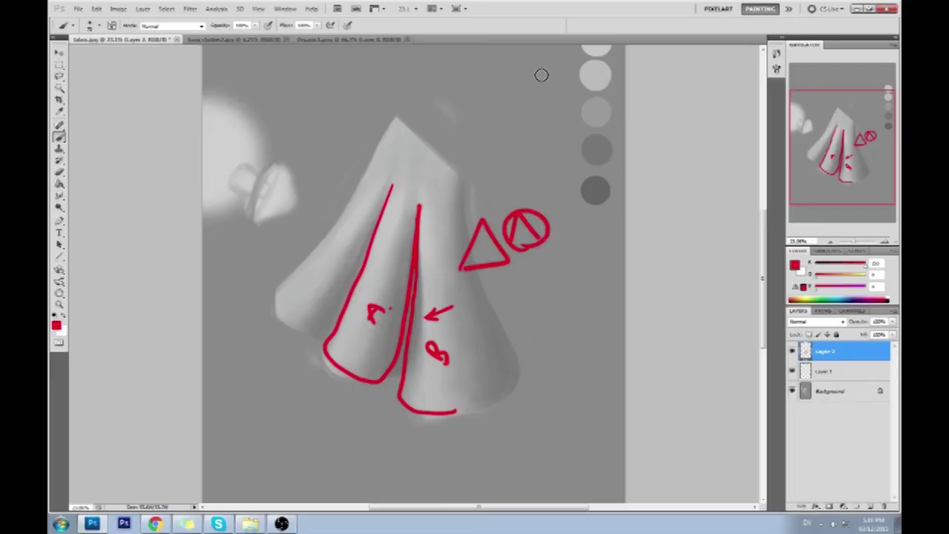
pyautogui.hotkey('ctrl', 'z')
pyautogui.moveTo(519, 248)
pyautogui.mouseDown()
pyautogui.moveTo(512, 226)
pyautogui.moveTo(534, 214)
pyautogui.moveTo(546, 247)
pyautogui.moveTo(523, 247)
pyautogui.mouseUp()
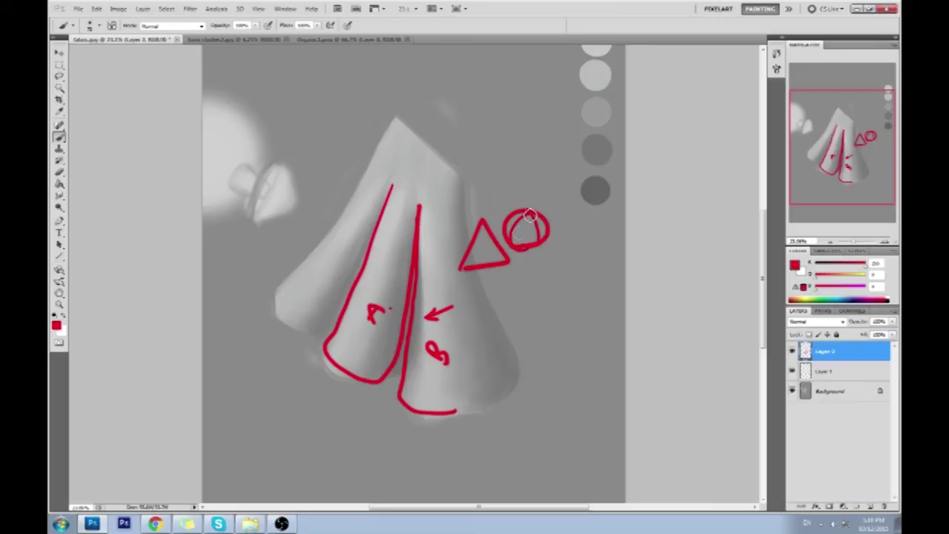
# Label the sketched triangle A and the circle B, and draw a rectangular frame around them.
pyautogui.moveTo(481, 254)
pyautogui.mouseDown()
pyautogui.moveTo(521, 231)
pyautogui.moveTo(516, 246)
pyautogui.moveTo(534, 237)
pyautogui.moveTo(535, 245)
pyautogui.moveTo(540, 232)
pyautogui.moveTo(553, 258)
pyautogui.mouseUp()
pyautogui.moveTo(573, 190)
pyautogui.mouseDown()
pyautogui.moveTo(453, 215)
pyautogui.moveTo(583, 289)
pyautogui.moveTo(582, 180)
pyautogui.mouseUp()
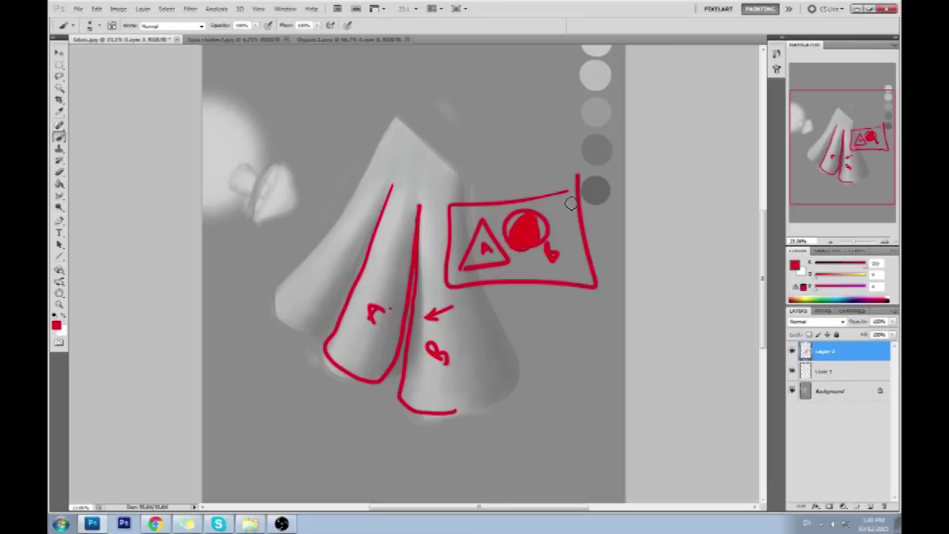
pyautogui.moveTo(564, 192); pyautogui.dragTo(580, 185)
pyautogui.moveTo(586, 189); pyautogui.dragTo(502, 201)
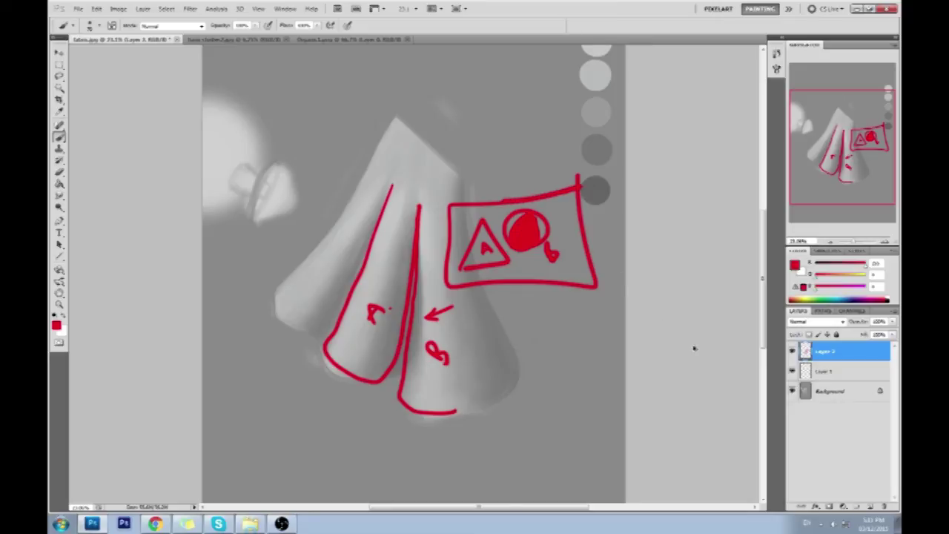
pyautogui.hotkey('ctrl', 'z')
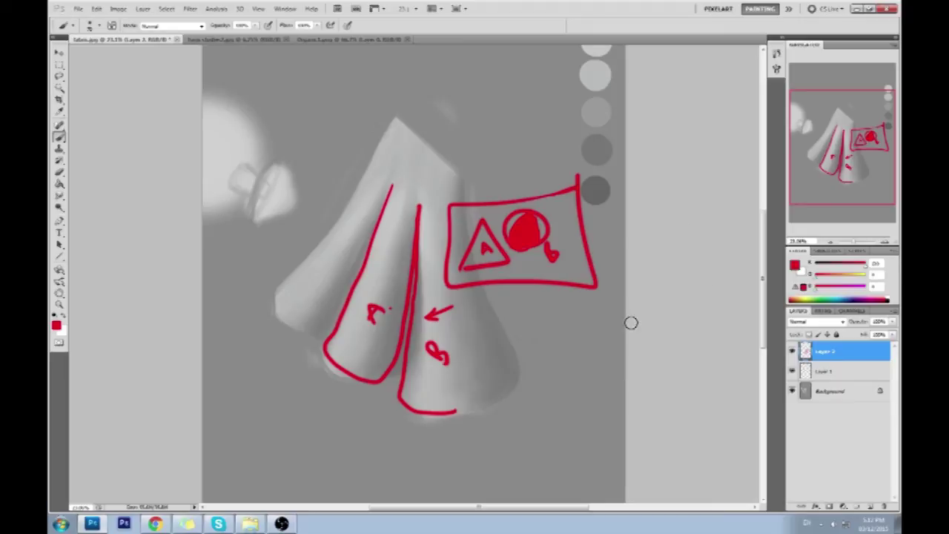
# Undo the framed triangle-and-circle sketch beside the fabric, keeping the fold outlines.
pyautogui.hotkey('ctrl', 'alt', 'z')
pyautogui.hotkey('ctrl', 'alt', 'z')
pyautogui.hotkey('ctrl', 'alt', 'z')
pyautogui.hotkey('ctrl', 'alt', 'z')
pyautogui.hotkey('ctrl', 'alt', 'z')
pyautogui.hotkey('ctrl', 'alt', 'z')
pyautogui.hotkey('ctrl', 'alt', 'z')
pyautogui.hotkey('ctrl', 'alt', 'z')
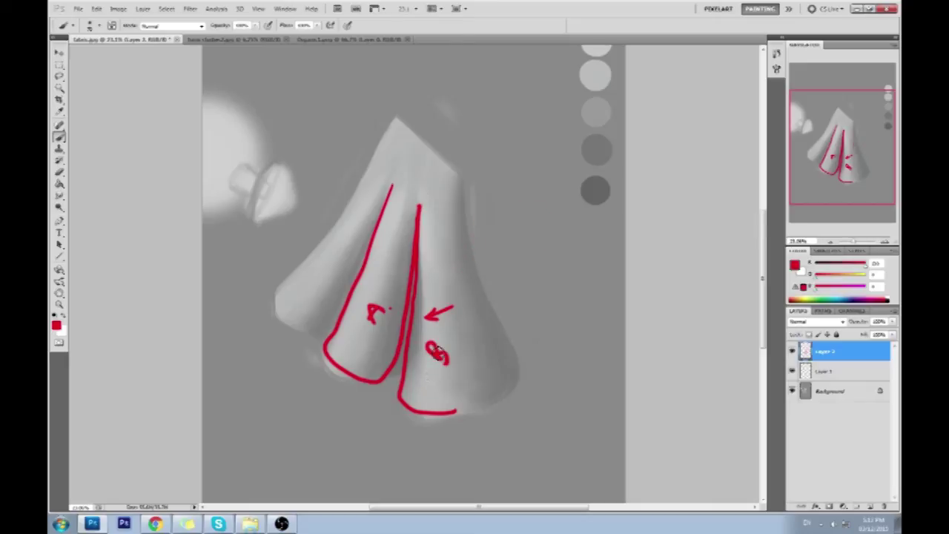
pyautogui.moveTo(419, 282); pyautogui.dragTo(443, 274)
pyautogui.hotkey('ctrl', 'alt', 'z')
# Replace the red annotation layer with a new empty layer and choose a different brush preset.
pyautogui.click(883, 506)
pyautogui.click(869, 506)
pyautogui.rightClick(405, 259)
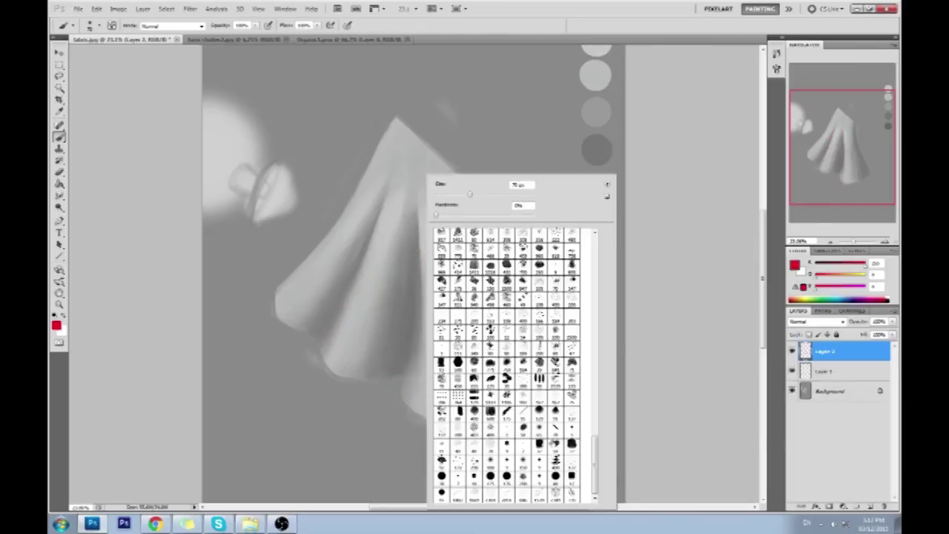
pyautogui.click(666, 369)
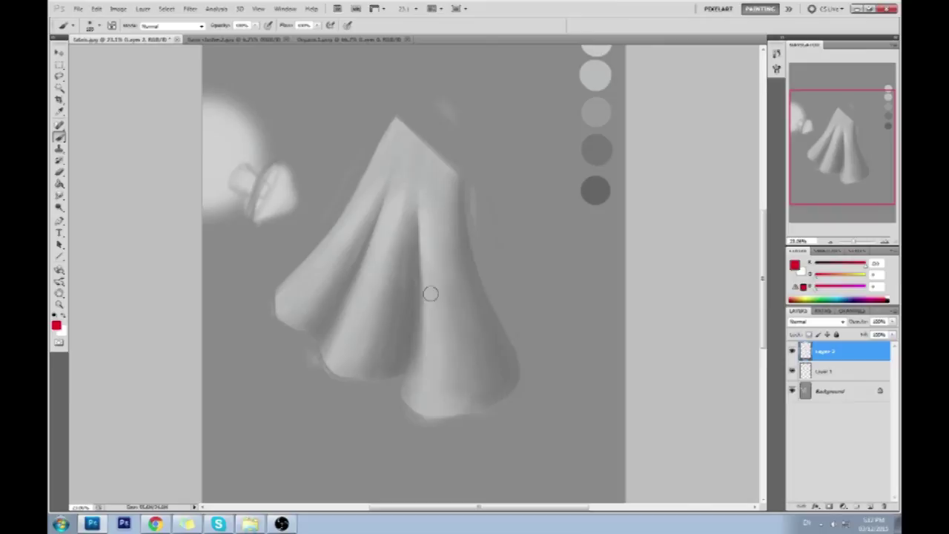
# Sketch a red circle with a triangular shape inside beside the fabric and an arrow pointing down at it.
pyautogui.moveTo(524, 298)
pyautogui.mouseDown()
pyautogui.moveTo(510, 253)
pyautogui.moveTo(538, 312)
pyautogui.mouseUp()
pyautogui.moveTo(536, 245)
pyautogui.mouseDown()
pyautogui.moveTo(548, 267)
pyautogui.moveTo(522, 276)
pyautogui.moveTo(545, 223)
pyautogui.moveTo(569, 290)
pyautogui.moveTo(536, 240)
pyautogui.moveTo(552, 230)
pyautogui.moveTo(577, 293)
pyautogui.mouseUp()
pyautogui.hotkey('ctrl', 'z')
pyautogui.hotkey('ctrl', 'z')
pyautogui.moveTo(568, 191); pyautogui.dragTo(565, 212)
pyautogui.moveTo(550, 192)
pyautogui.mouseDown()
pyautogui.moveTo(574, 204)
pyautogui.moveTo(585, 194)
pyautogui.mouseUp()
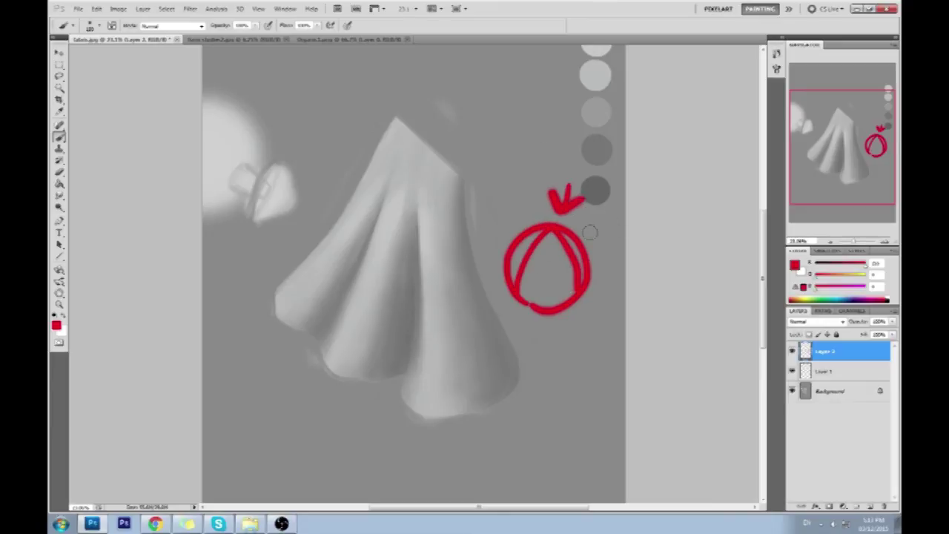
# Label the sketched circle B, fill its inner shape with red and mark a short dash beside it.
pyautogui.moveTo(588, 228); pyautogui.dragTo(598, 243)
pyautogui.moveTo(586, 224)
pyautogui.mouseDown()
pyautogui.moveTo(610, 240)
pyautogui.moveTo(588, 236)
pyautogui.moveTo(600, 249)
pyautogui.moveTo(596, 224)
pyautogui.moveTo(558, 237)
pyautogui.moveTo(528, 279)
pyautogui.moveTo(541, 281)
pyautogui.moveTo(531, 301)
pyautogui.moveTo(575, 299)
pyautogui.mouseUp()
pyautogui.hotkey('ctrl', 'alt', 'z')
pyautogui.hotkey('ctrl', 'alt', 'z')
# Undo the whole red circle sketch beside the fabric.
pyautogui.hotkey('ctrl', 'alt', 'z')
pyautogui.hotkey('ctrl', 'alt', 'z')
pyautogui.moveTo(620, 274)
pyautogui.mouseDown()
pyautogui.moveTo(602, 272)
pyautogui.moveTo(615, 286)
pyautogui.mouseUp()
pyautogui.moveTo(526, 243)
pyautogui.mouseDown()
pyautogui.moveTo(504, 206)
pyautogui.moveTo(527, 239)
pyautogui.mouseUp()
pyautogui.moveTo(593, 301)
pyautogui.mouseDown()
pyautogui.moveTo(592, 352)
pyautogui.moveTo(616, 326)
pyautogui.mouseUp()
pyautogui.hotkey('ctrl', 'alt', 'z')
pyautogui.hotkey('ctrl', 'alt', 'z')
pyautogui.hotkey('ctrl', 'alt', 'z')
pyautogui.hotkey('ctrl', 'alt', 'z')
pyautogui.hotkey('ctrl', 'alt', 'z')
pyautogui.hotkey('ctrl', 'alt', 'z')
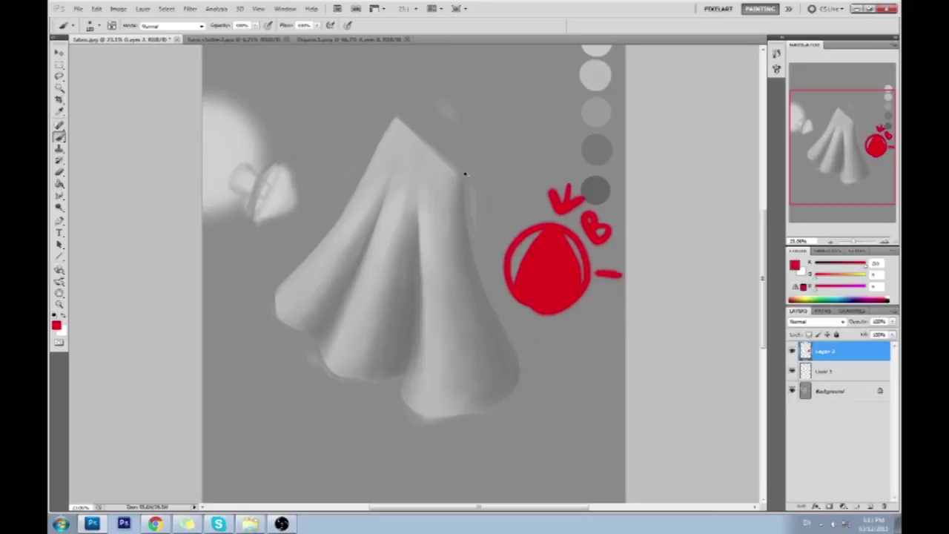
pyautogui.hotkey('ctrl', 'alt', 'z')
pyautogui.hotkey('ctrl', 'alt', 'z')
pyautogui.hotkey('ctrl', 'alt', 'z')
pyautogui.hotkey('ctrl', 'alt', 'z')
pyautogui.hotkey('ctrl', 'alt', 'z')
pyautogui.hotkey('ctrl', 'alt', 'z')
pyautogui.hotkey('ctrl', 'alt', 'z')
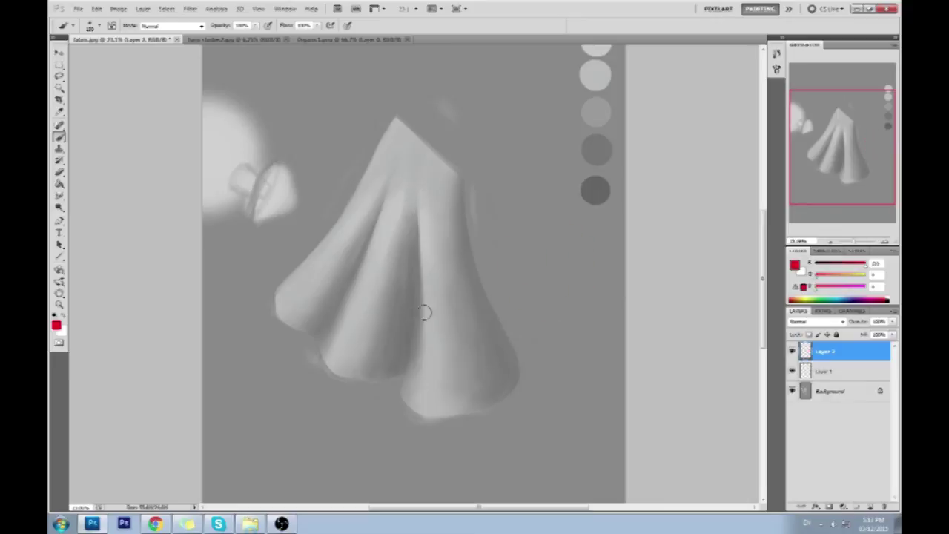
# Sample the shadow grey between the two front folds and lower the brush opacity.
pyautogui.keyDown('alt'); pyautogui.click(422, 307); pyautogui.keyUp('alt')
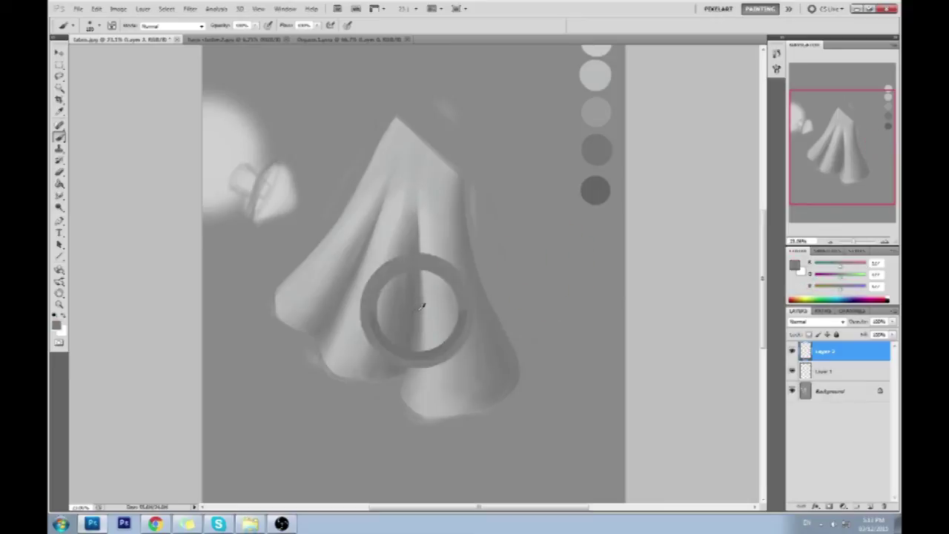
pyautogui.click(255, 25)
pyautogui.click(220, 34)
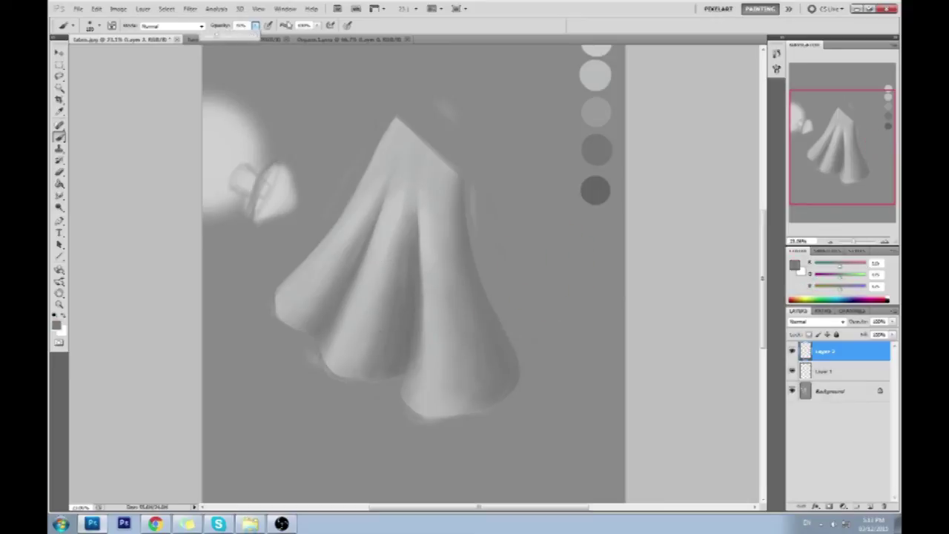
# Compare the shadow and light greys on both sides of the front fold's edge by sampling them.
pyautogui.keyDown('alt'); pyautogui.click(414, 304); pyautogui.keyUp('alt')
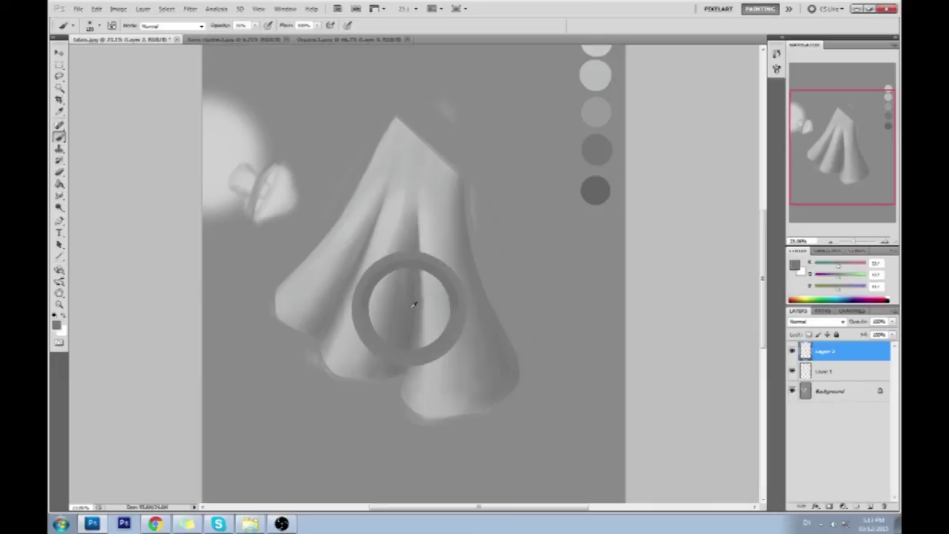
pyautogui.moveTo(414, 304); pyautogui.dragTo(415, 310)
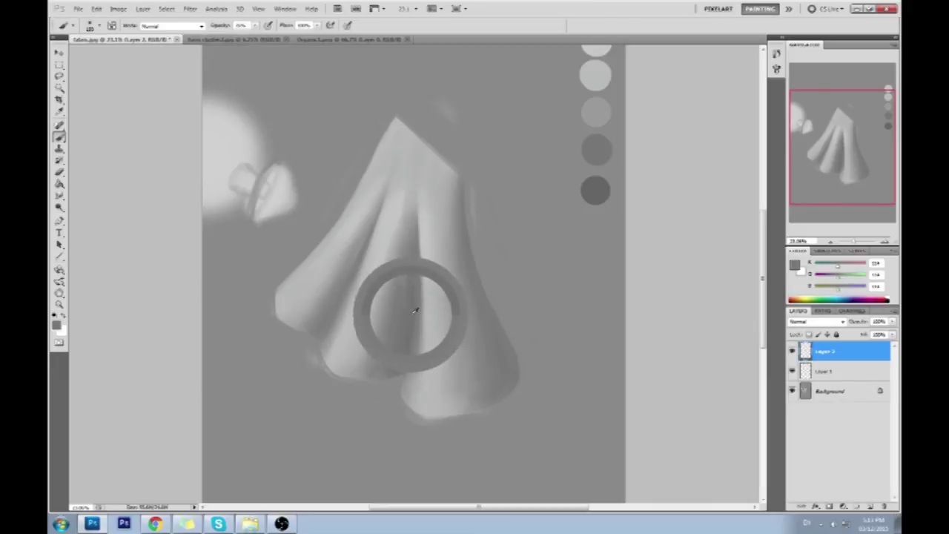
pyautogui.keyDown('alt'); pyautogui.click(428, 296); pyautogui.keyUp('alt')
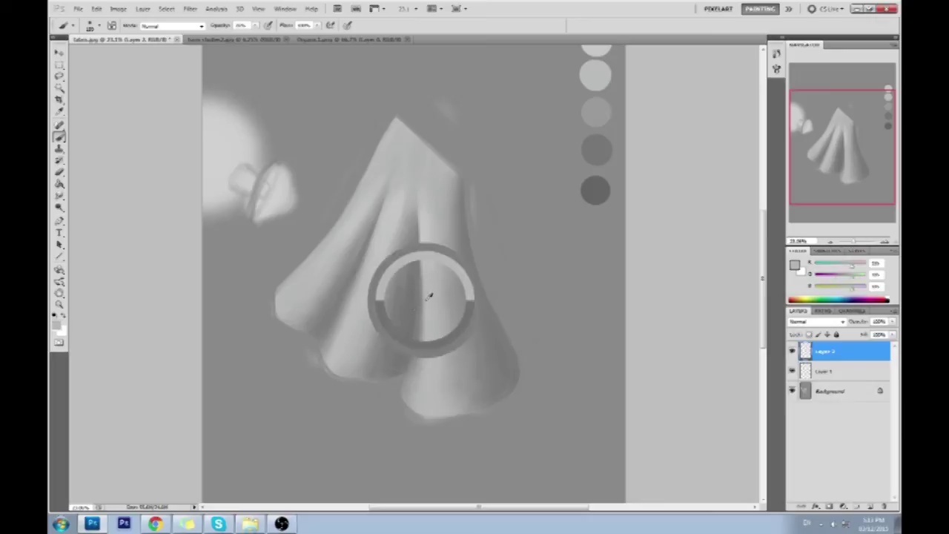
pyautogui.keyDown('alt'); pyautogui.click(419, 299); pyautogui.keyUp('alt')
pyautogui.keyDown('alt'); pyautogui.click(416, 302); pyautogui.keyUp('alt')
pyautogui.keyDown('alt'); pyautogui.click(422, 298); pyautogui.keyUp('alt')
pyautogui.keyDown('alt'); pyautogui.click(415, 299); pyautogui.keyUp('alt')
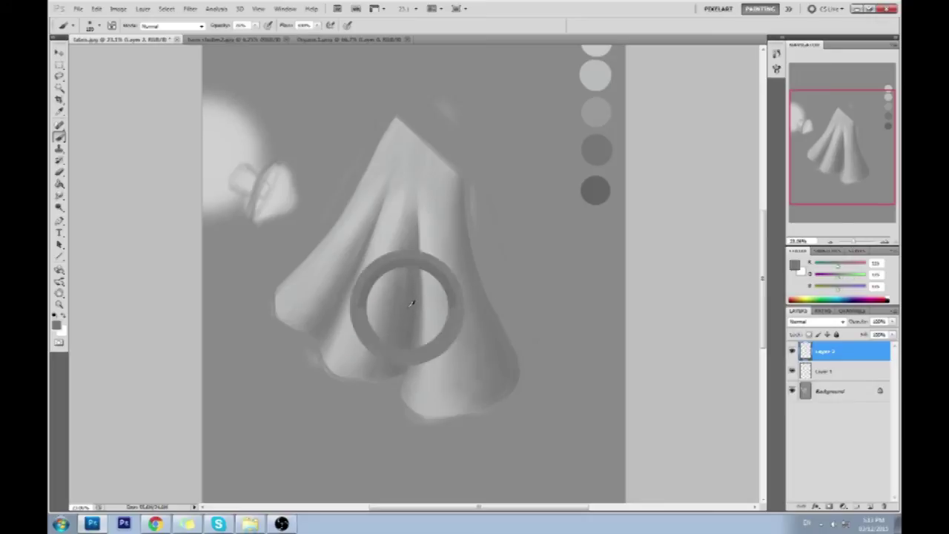
pyautogui.keyDown('alt'); pyautogui.click(414, 304); pyautogui.keyUp('alt')
# Paint sampled light grey along the inner edge of the front fold, from its top down to the hem.
pyautogui.keyDown('alt'); pyautogui.click(421, 242); pyautogui.keyUp('alt')
pyautogui.moveTo(422, 245); pyautogui.dragTo(421, 221)
pyautogui.moveTo(423, 304)
pyautogui.mouseDown()
pyautogui.moveTo(418, 229)
pyautogui.moveTo(417, 355)
pyautogui.mouseUp()
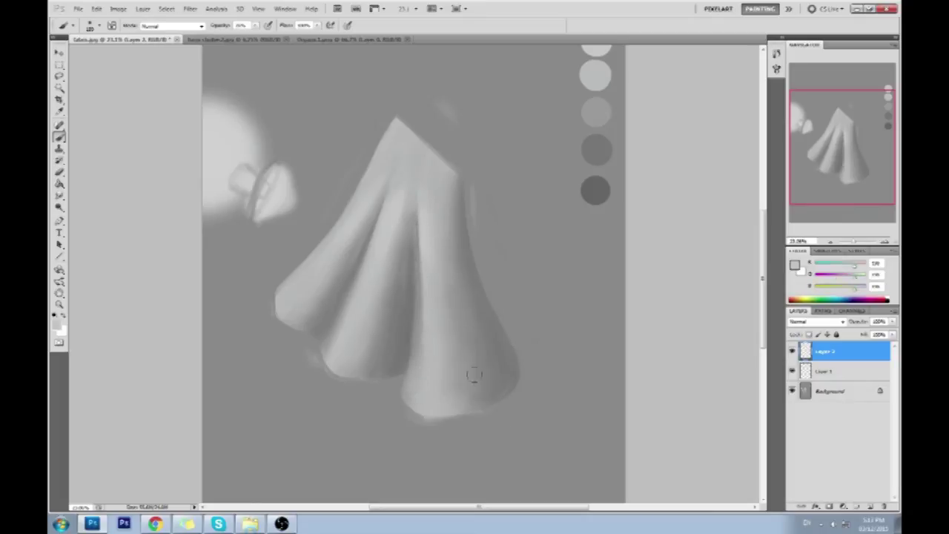
pyautogui.hotkey('ctrl', 'alt', 'z')
pyautogui.moveTo(424, 242); pyautogui.dragTo(426, 344)
pyautogui.moveTo(427, 258); pyautogui.dragTo(422, 356)
pyautogui.moveTo(426, 319); pyautogui.dragTo(416, 394)
pyautogui.moveTo(424, 339); pyautogui.dragTo(413, 399)
# Choose a different brush preset and dab the sampled shadow grey onto the middle fold.
pyautogui.press('alt')
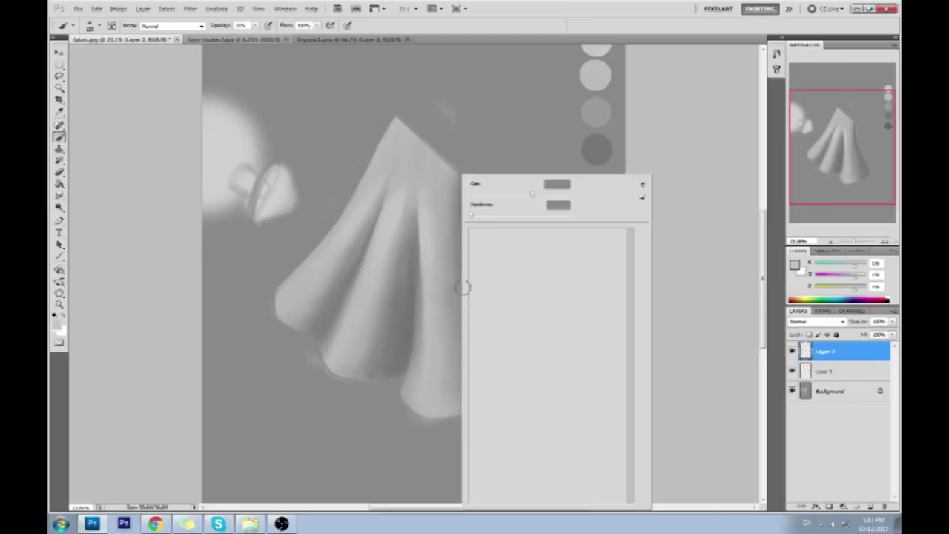
pyautogui.rightClick(461, 281)
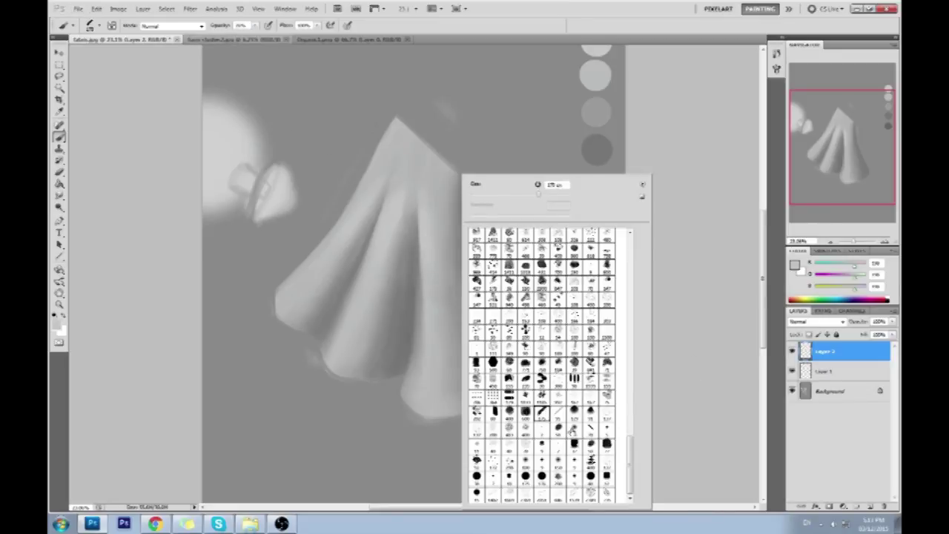
pyautogui.click(692, 374)
pyautogui.keyDown('alt'); pyautogui.click(417, 265); pyautogui.keyUp('alt')
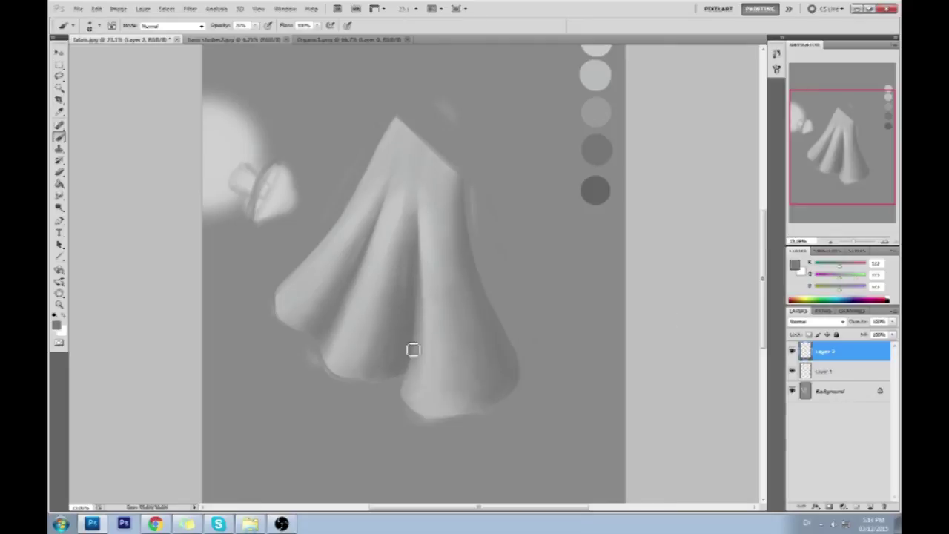
pyautogui.keyDown('alt'); pyautogui.click(426, 305); pyautogui.keyUp('alt')
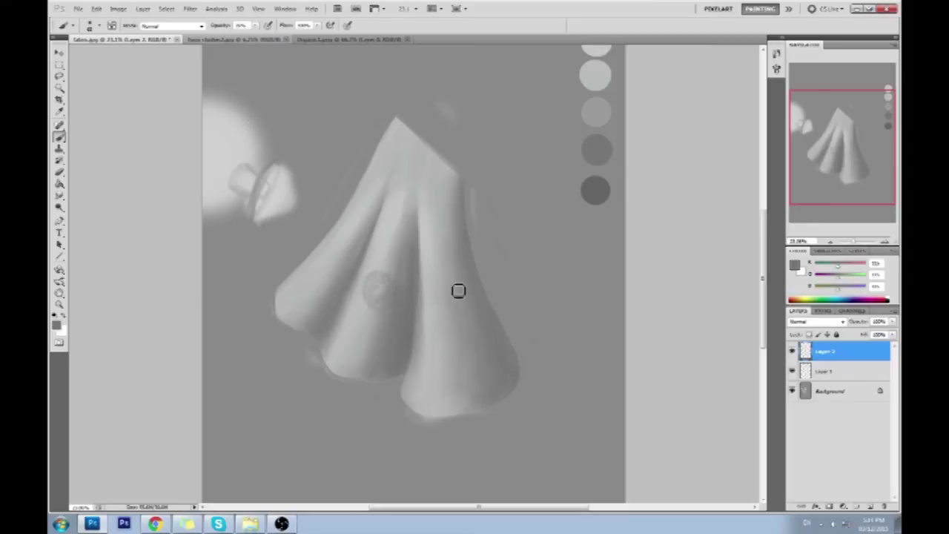
# Undo the dabs on the middle fold and blend sampled greys across the edge between the middle and front folds.
pyautogui.hotkey('ctrl', 'alt', 'z')
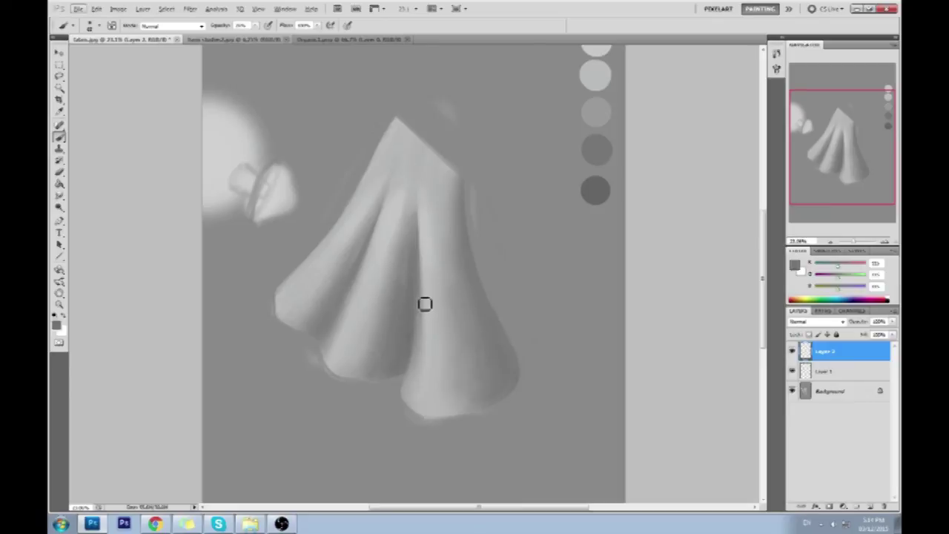
pyautogui.keyDown('alt'); pyautogui.click(390, 304); pyautogui.keyUp('alt')
pyautogui.moveTo(390, 303)
pyautogui.mouseDown()
pyautogui.moveTo(402, 270)
pyautogui.moveTo(433, 293)
pyautogui.moveTo(417, 293)
pyautogui.moveTo(418, 275)
pyautogui.moveTo(381, 290)
pyautogui.moveTo(469, 246)
pyautogui.mouseUp()
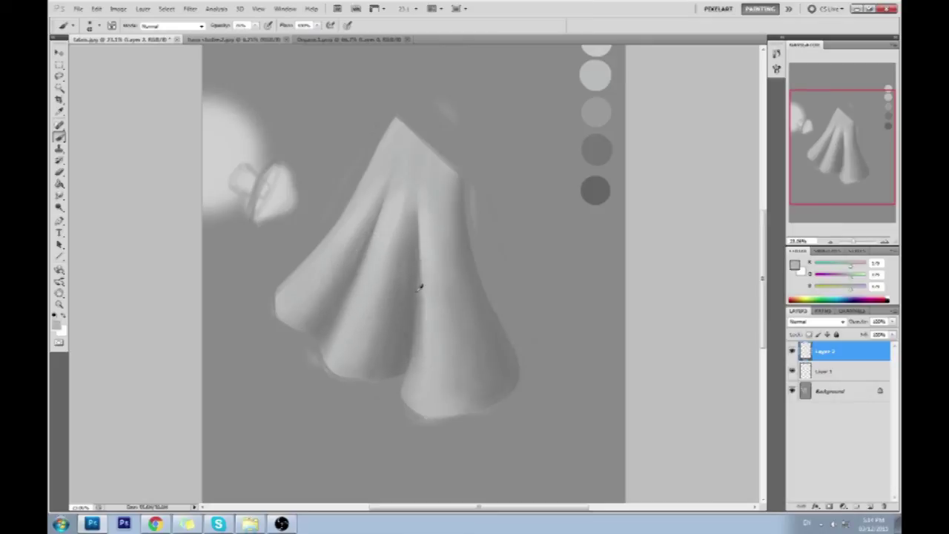
pyautogui.moveTo(382, 290); pyautogui.dragTo(443, 281)
pyautogui.moveTo(376, 292); pyautogui.dragTo(460, 288)
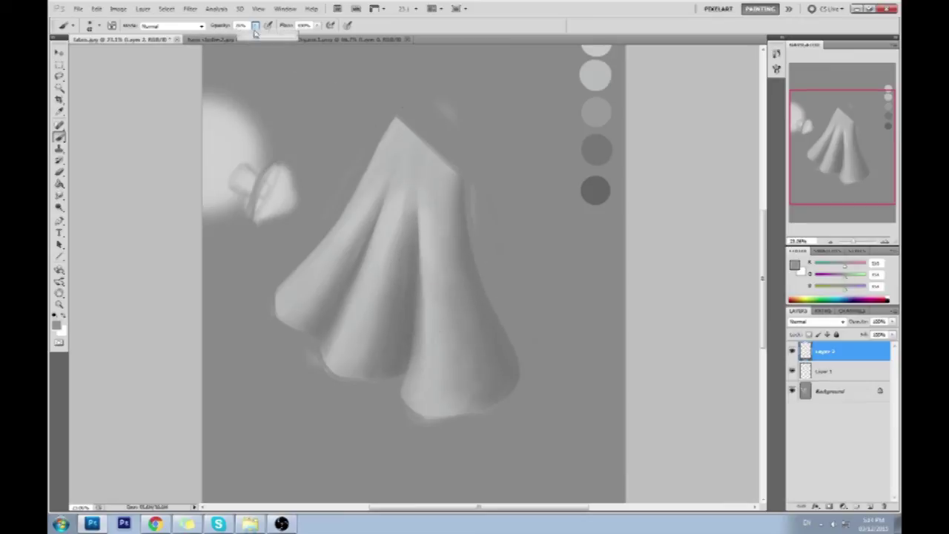
pyautogui.keyDown('alt'); pyautogui.click(422, 274); pyautogui.keyUp('alt')
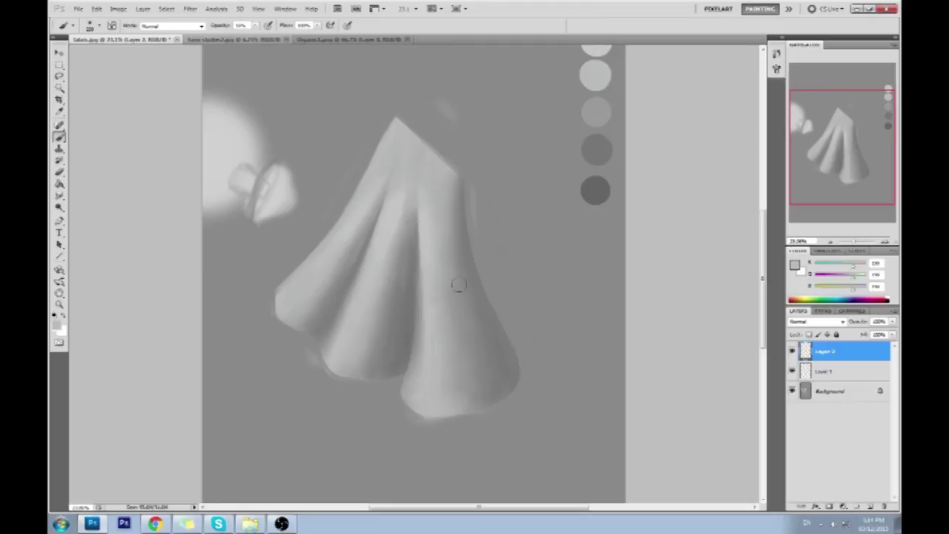
# Choose a different brush preset for the Eraser, lower its opacity and return to the Brush tool.
pyautogui.press('e')
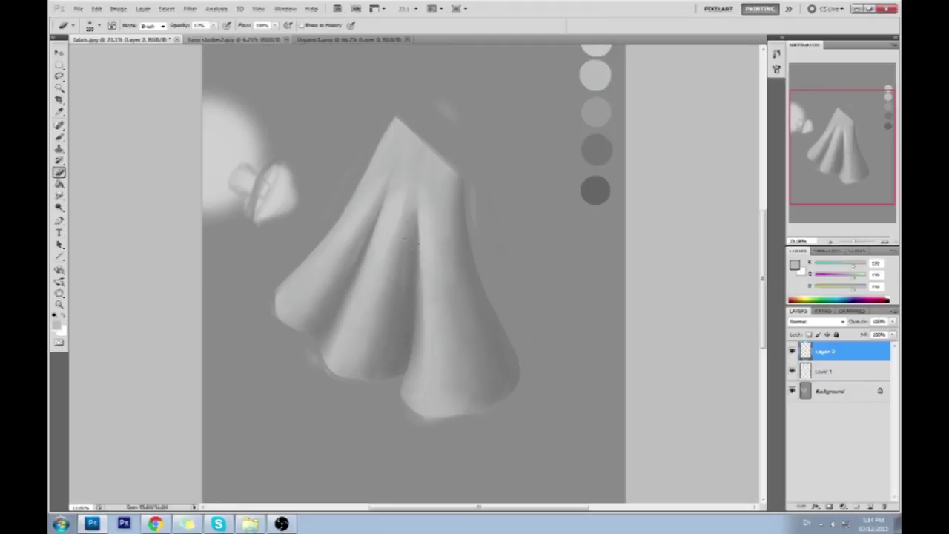
pyautogui.rightClick(451, 247)
pyautogui.click(565, 431)
pyautogui.click(689, 374)
pyautogui.click(213, 25)
pyautogui.moveTo(213, 35); pyautogui.dragTo(197, 35)
pyautogui.press('b')
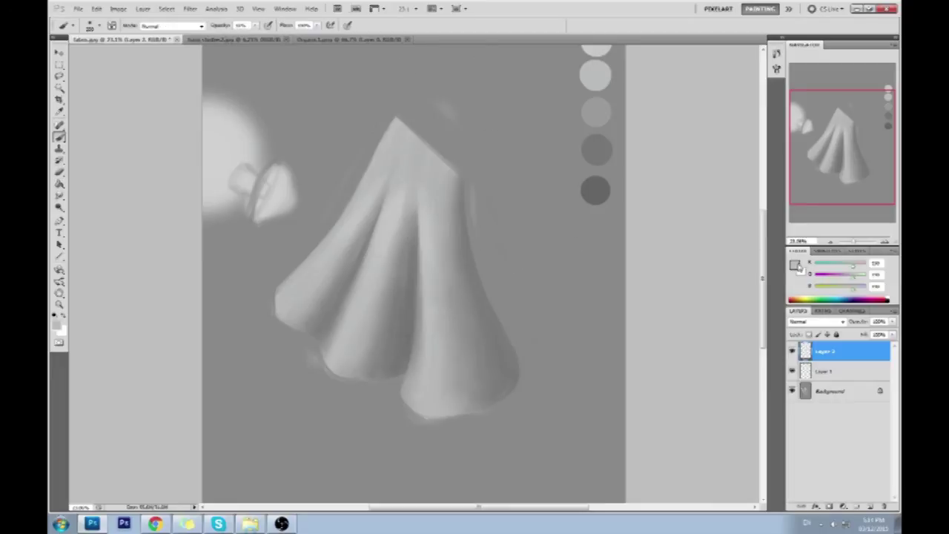
# Set the painting colour to red and outline an inverted triangle beside the fabric.
pyautogui.click(795, 265)
pyautogui.click(677, 184)
pyautogui.click(784, 178)
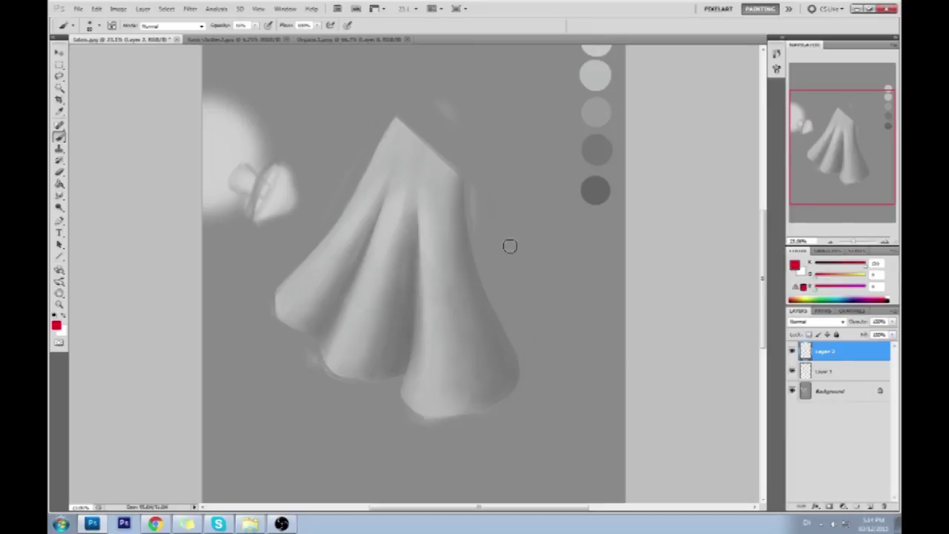
pyautogui.moveTo(478, 227)
pyautogui.mouseDown()
pyautogui.moveTo(528, 252)
pyautogui.moveTo(536, 272)
pyautogui.moveTo(510, 305)
pyautogui.moveTo(480, 230)
pyautogui.moveTo(510, 281)
pyautogui.moveTo(552, 244)
pyautogui.moveTo(486, 221)
pyautogui.mouseUp()
pyautogui.hotkey('ctrl', 'z')
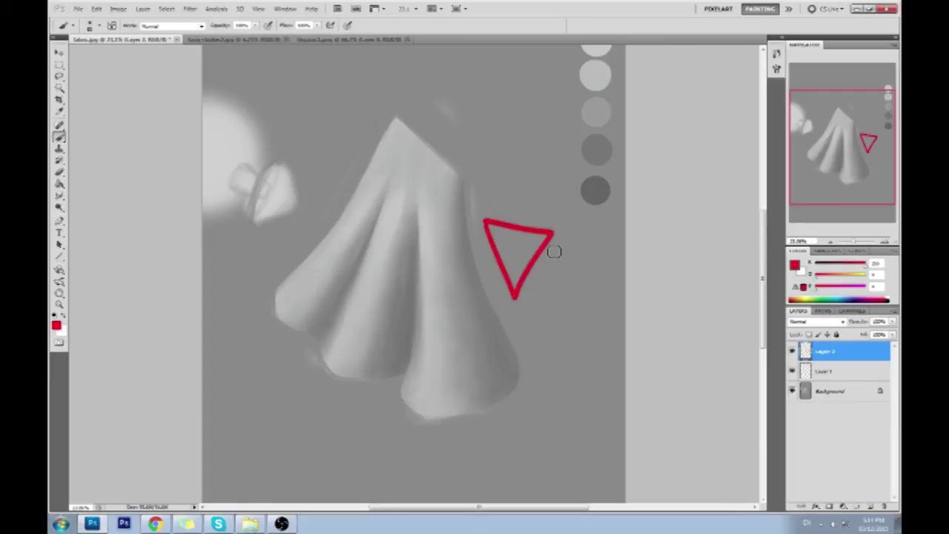
# Label the triangle A and add a vertical axis, a ground line and a slanted arrow at its tip.
pyautogui.moveTo(527, 256); pyautogui.dragTo(526, 245)
pyautogui.moveTo(517, 298)
pyautogui.mouseDown()
pyautogui.moveTo(568, 312)
pyautogui.moveTo(612, 309)
pyautogui.moveTo(462, 288)
pyautogui.moveTo(514, 177)
pyautogui.mouseUp()
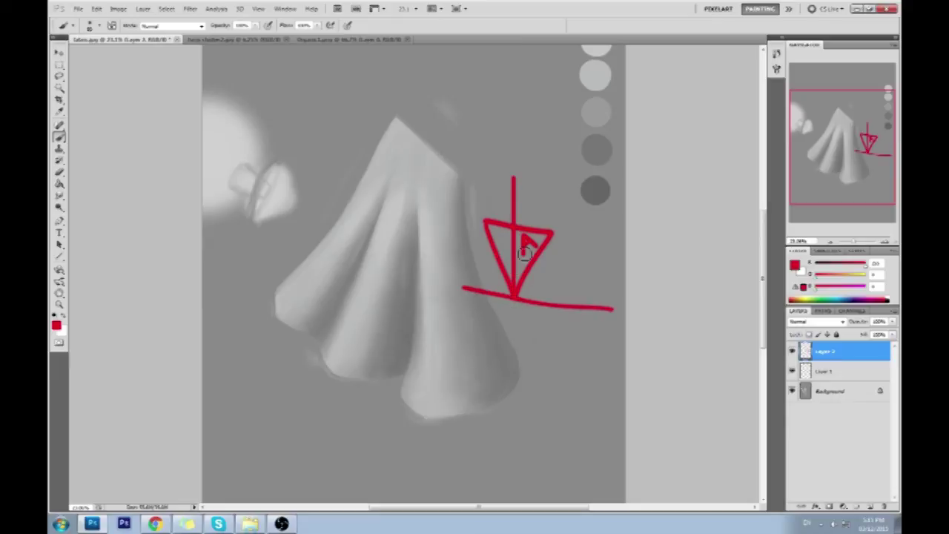
pyautogui.moveTo(520, 298)
pyautogui.mouseDown()
pyautogui.moveTo(567, 275)
pyautogui.moveTo(534, 290)
pyautogui.moveTo(556, 267)
pyautogui.moveTo(548, 277)
pyautogui.mouseUp()
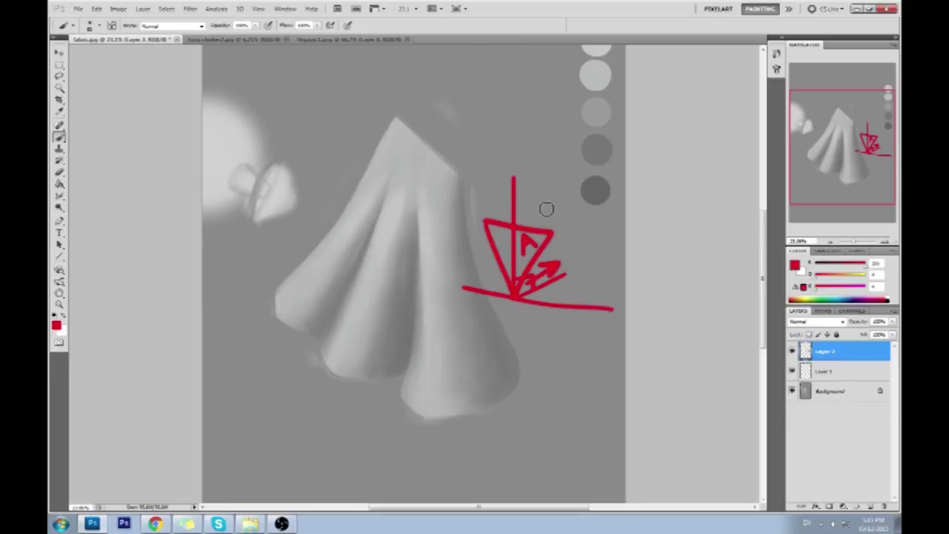
pyautogui.moveTo(484, 227)
pyautogui.mouseDown()
pyautogui.moveTo(495, 258)
pyautogui.moveTo(524, 233)
pyautogui.moveTo(552, 241)
pyautogui.mouseUp()
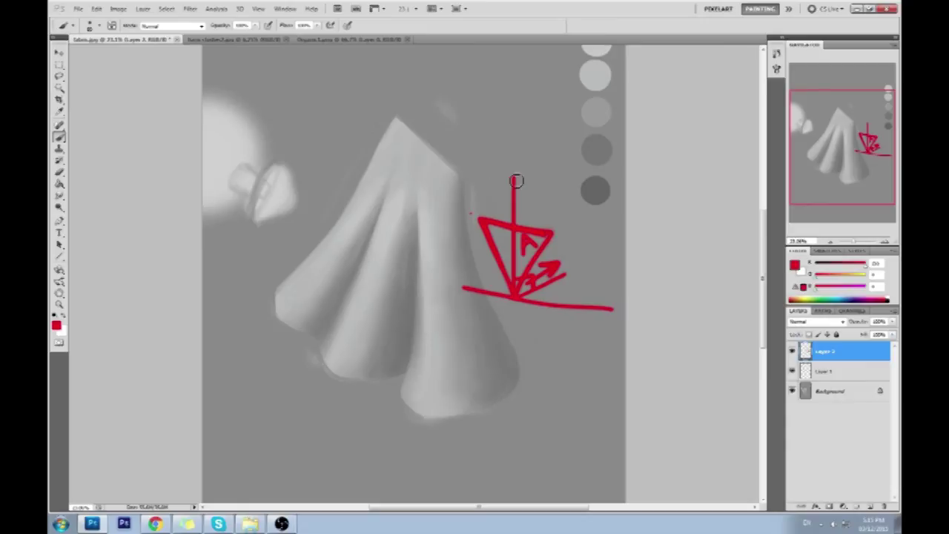
# Draw a circle labelled B against the triangle's upper corner and undo its letter.
pyautogui.moveTo(566, 271)
pyautogui.mouseDown()
pyautogui.moveTo(566, 220)
pyautogui.moveTo(577, 264)
pyautogui.mouseUp()
pyautogui.hotkey('ctrl', 'z')
pyautogui.moveTo(547, 230)
pyautogui.mouseDown()
pyautogui.moveTo(584, 213)
pyautogui.moveTo(558, 262)
pyautogui.moveTo(575, 238)
pyautogui.moveTo(569, 242)
pyautogui.mouseUp()
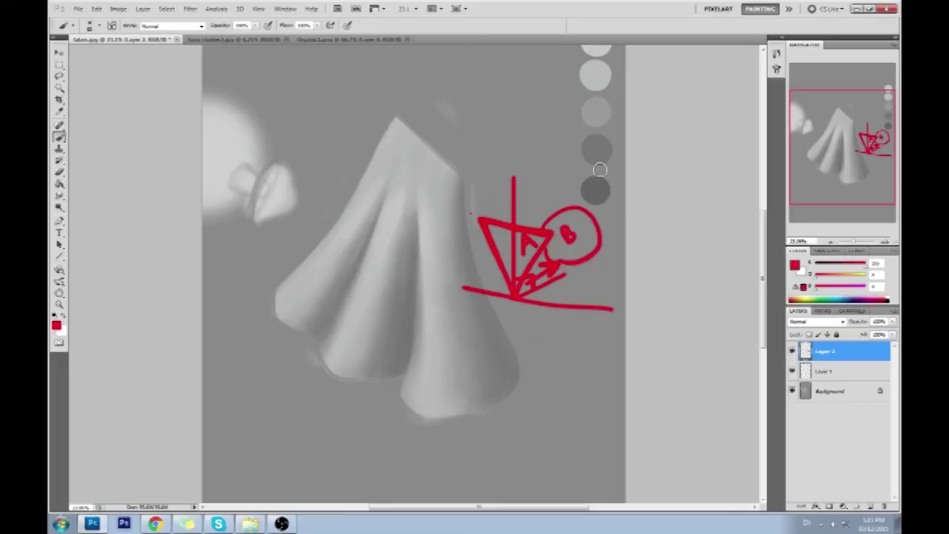
pyautogui.hotkey('ctrl', 'alt', 'z')
pyautogui.hotkey('ctrl', 'alt', 'z')
# Try red strokes running along the triangle's top edge into the circle, and undo them.
pyautogui.moveTo(557, 236); pyautogui.dragTo(577, 234)
pyautogui.moveTo(491, 217)
pyautogui.mouseDown()
pyautogui.moveTo(482, 219)
pyautogui.moveTo(549, 229)
pyautogui.mouseUp()
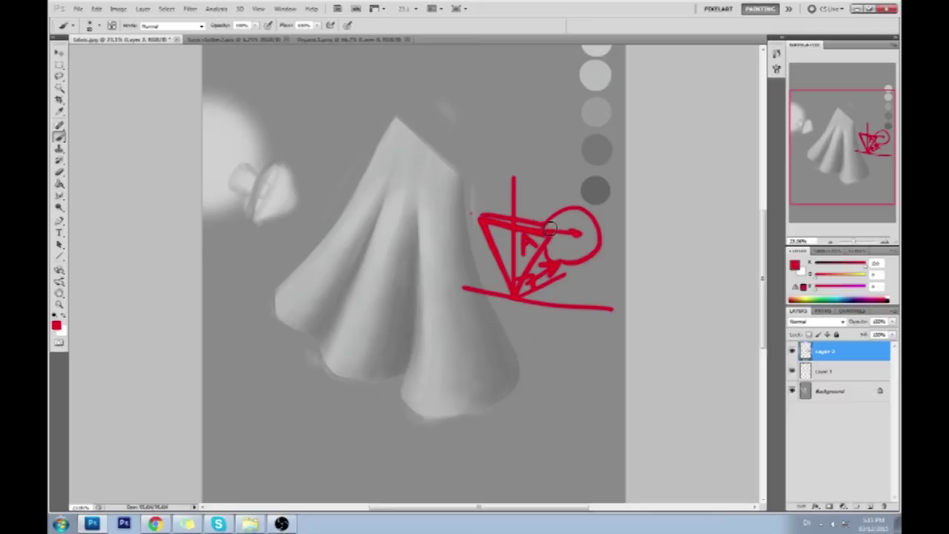
pyautogui.hotkey('ctrl', 'alt', 'z')
pyautogui.hotkey('ctrl', 'alt', 'z')
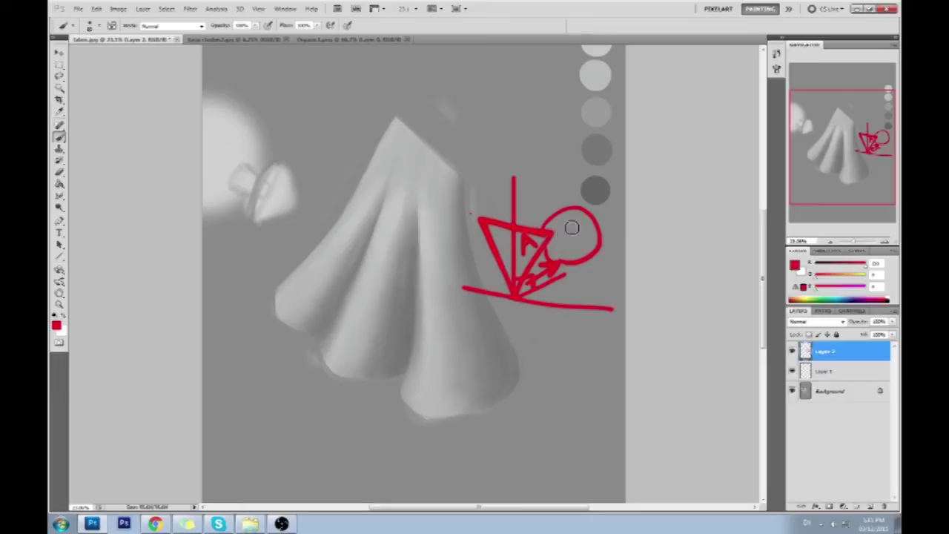
# Sketch an angled corner inside the circle, fill the triangle with red and undo the fill.
pyautogui.moveTo(566, 233)
pyautogui.mouseDown()
pyautogui.moveTo(583, 234)
pyautogui.moveTo(573, 259)
pyautogui.mouseUp()
pyautogui.moveTo(496, 227)
pyautogui.mouseDown()
pyautogui.moveTo(529, 243)
pyautogui.moveTo(511, 256)
pyautogui.moveTo(522, 268)
pyautogui.moveTo(513, 276)
pyautogui.moveTo(519, 288)
pyautogui.mouseUp()
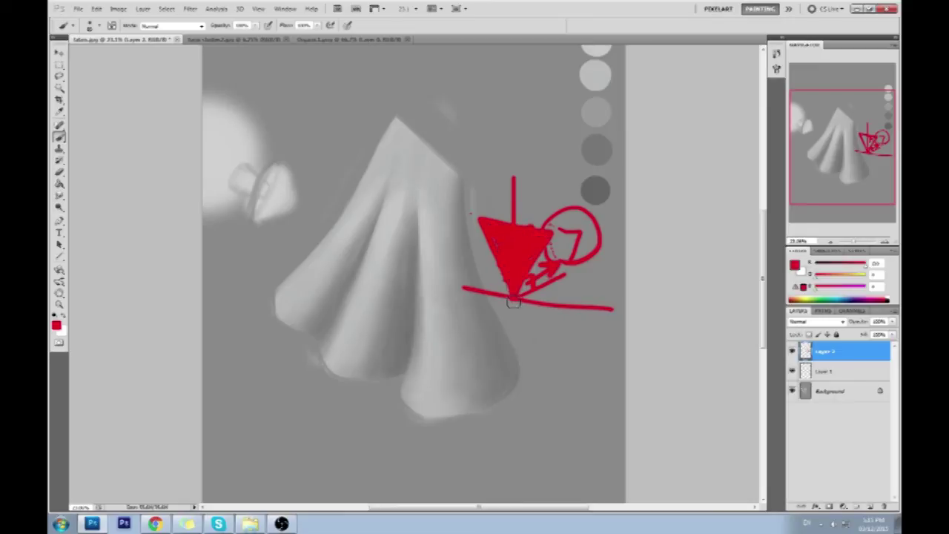
pyautogui.hotkey('ctrl', 'z')
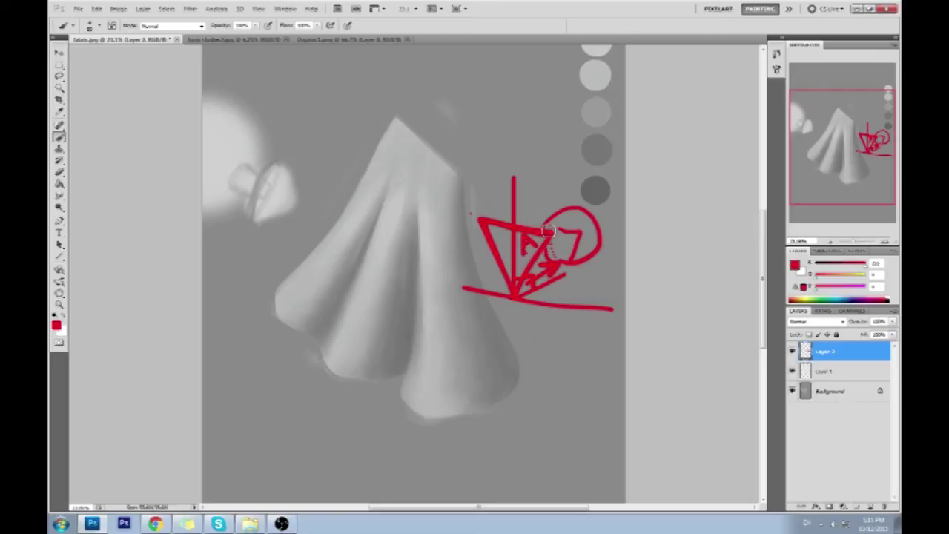
# Draw vertical lines up from the triangle's two upper corners, mark the circle with a B, and undo these additions.
pyautogui.moveTo(551, 231); pyautogui.dragTo(552, 195)
pyautogui.moveTo(482, 218); pyautogui.dragTo(477, 195)
pyautogui.moveTo(532, 285)
pyautogui.mouseDown()
pyautogui.moveTo(563, 271)
pyautogui.moveTo(554, 276)
pyautogui.mouseUp()
pyautogui.moveTo(583, 233)
pyautogui.mouseDown()
pyautogui.moveTo(576, 215)
pyautogui.moveTo(588, 227)
pyautogui.mouseUp()
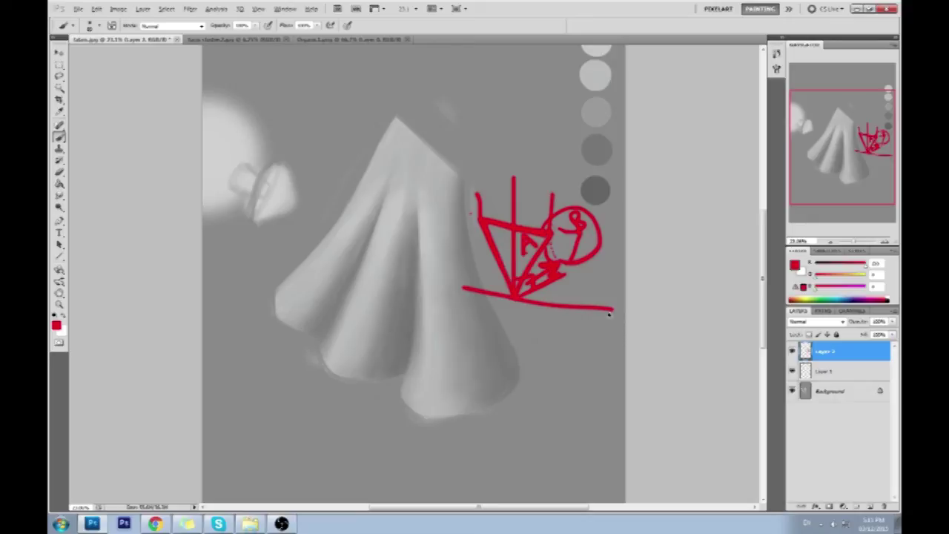
pyautogui.hotkey('ctrl', 'z')
pyautogui.hotkey('ctrl', 'z')
pyautogui.hotkey('ctrl', 'z')
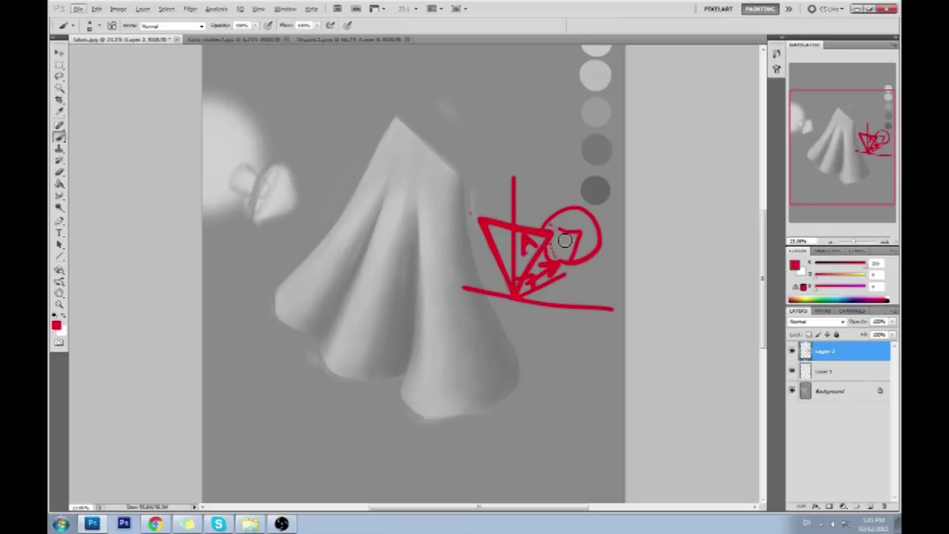
# Draw an arrow at the corner where triangle and circle meet, write B in the circle and mark the fabric's upper edge.
pyautogui.moveTo(548, 222)
pyautogui.mouseDown()
pyautogui.moveTo(546, 184)
pyautogui.moveTo(549, 226)
pyautogui.moveTo(546, 219)
pyautogui.mouseUp()
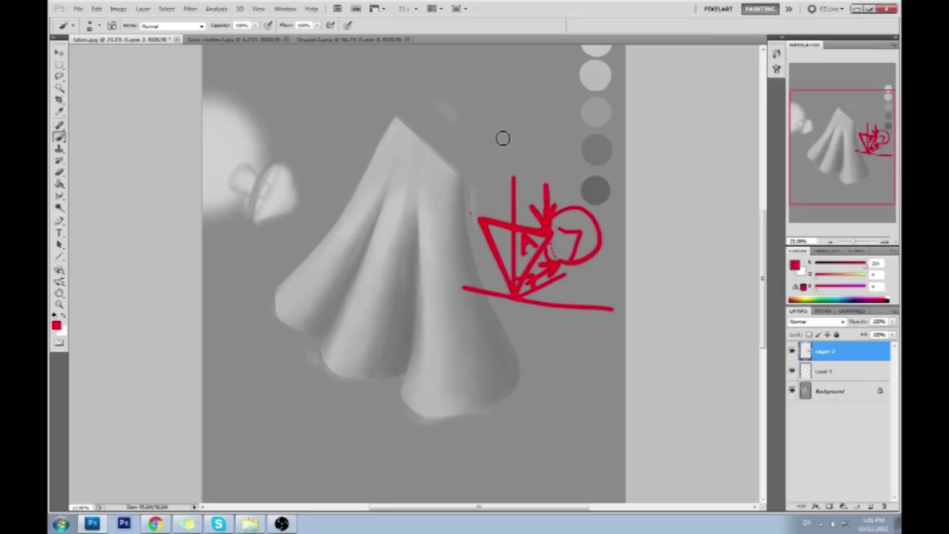
pyautogui.moveTo(578, 216); pyautogui.dragTo(585, 226)
pyautogui.moveTo(374, 145)
pyautogui.mouseDown()
pyautogui.moveTo(378, 173)
pyautogui.moveTo(407, 160)
pyautogui.moveTo(393, 147)
pyautogui.moveTo(397, 157)
pyautogui.mouseUp()
pyautogui.hotkey('ctrl', 'z')
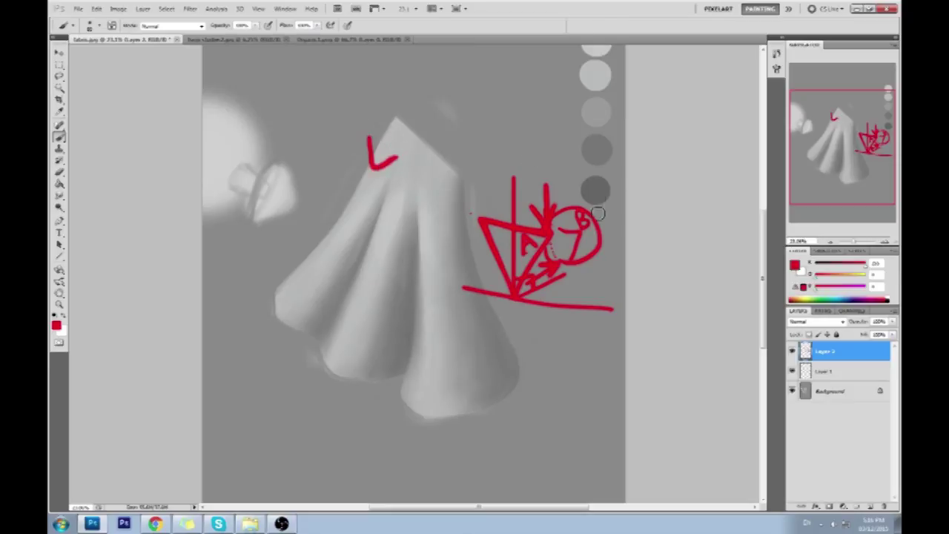
# Add further red marks over the circle and fabric, and undo back to the plain triangle and circle diagram.
pyautogui.moveTo(582, 229); pyautogui.dragTo(586, 230)
pyautogui.moveTo(393, 160); pyautogui.dragTo(384, 162)
pyautogui.moveTo(255, 63); pyautogui.dragTo(252, 75)
pyautogui.moveTo(552, 250)
pyautogui.mouseDown()
pyautogui.moveTo(580, 236)
pyautogui.moveTo(571, 267)
pyautogui.moveTo(586, 243)
pyautogui.mouseUp()
pyautogui.hotkey('ctrl', 'z')
pyautogui.hotkey('ctrl', 'alt', 'z')
pyautogui.hotkey('ctrl', 'alt', 'z')
pyautogui.hotkey('ctrl', 'alt', 'z')
pyautogui.hotkey('ctrl', 'alt', 'z')
pyautogui.hotkey('ctrl', 'alt', 'z')
pyautogui.hotkey('ctrl', 'alt', 'z')
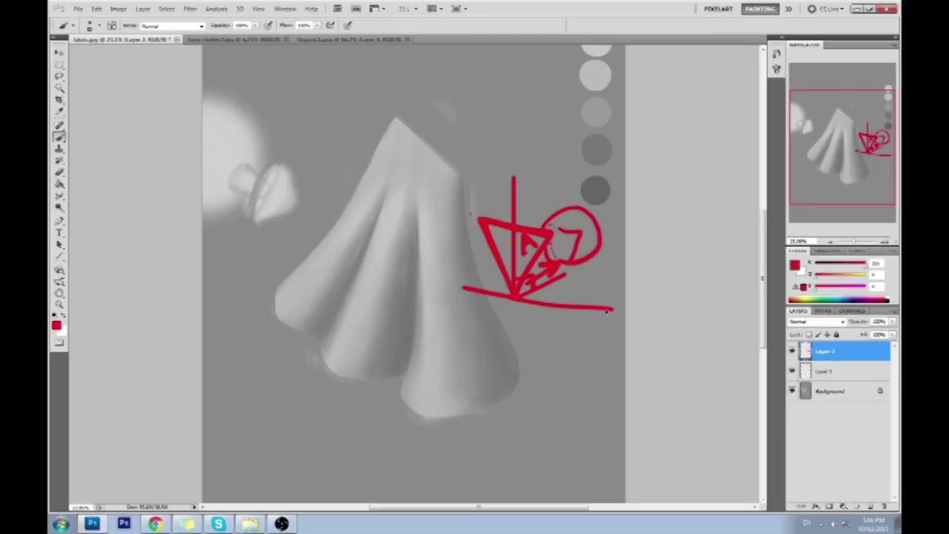
# Step back through the history to the state before the red diagram was drawn.
pyautogui.click(884, 507)
pyautogui.click(871, 506)
pyautogui.click(776, 53)
pyautogui.moveTo(761, 270); pyautogui.dragTo(768, 248)
pyautogui.click(672, 231)
pyautogui.click(673, 159)
pyautogui.click(674, 118)
pyautogui.click(682, 98)
pyautogui.click(691, 68)
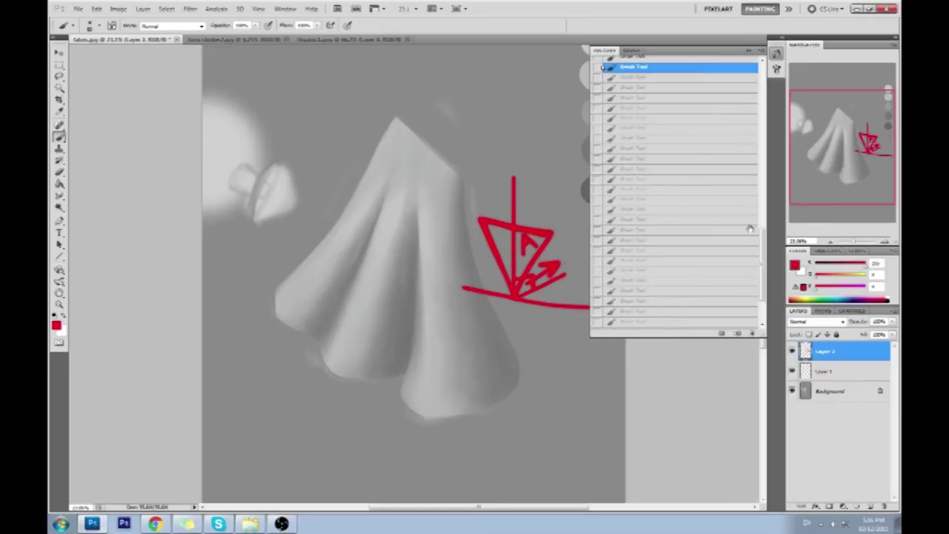
pyautogui.moveTo(764, 262); pyautogui.dragTo(767, 225)
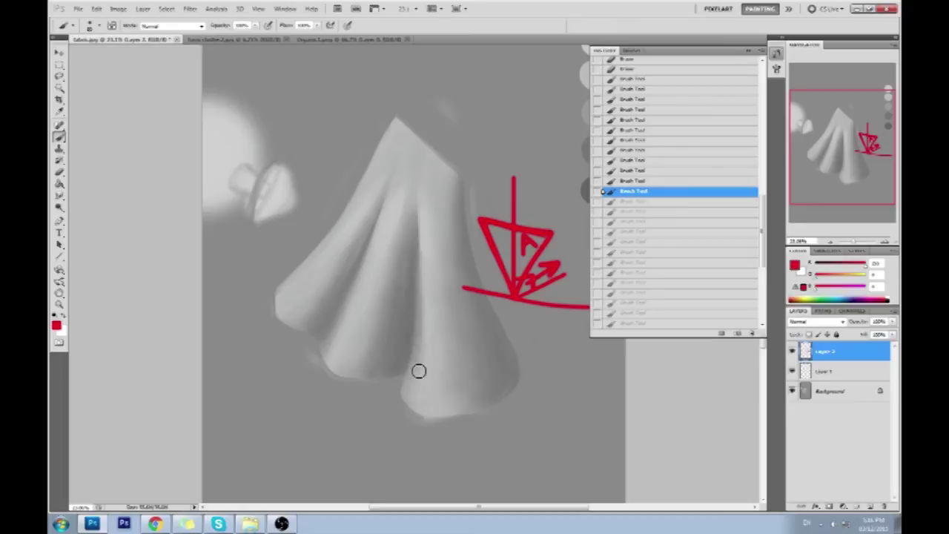
pyautogui.moveTo(670, 142); pyautogui.dragTo(674, 80)
pyautogui.click(741, 51)
# Try painting sampled light grey along the upper inner edge of the front fold, and undo the strokes.
pyautogui.press('z')
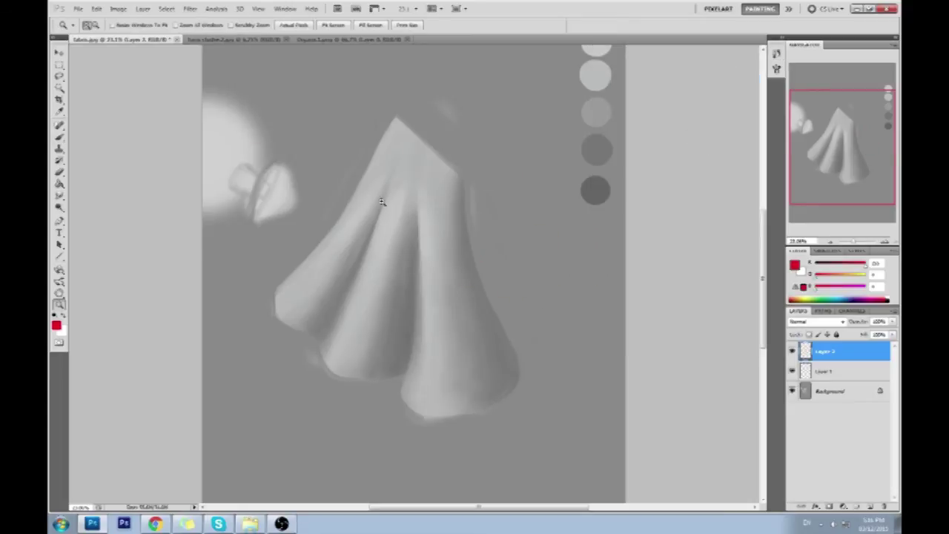
pyautogui.moveTo(478, 318); pyautogui.dragTo(489, 339)
pyautogui.press('b')
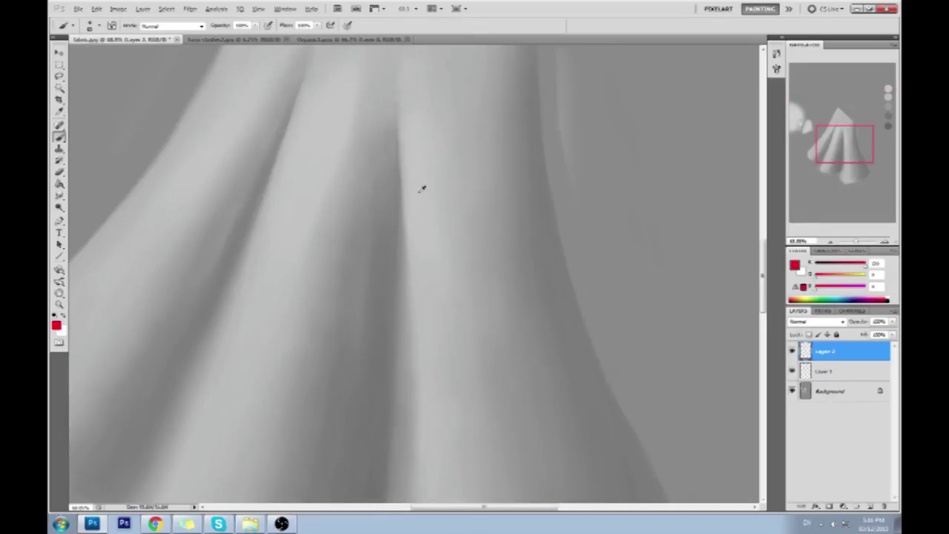
pyautogui.keyDown('alt'); pyautogui.click(422, 191); pyautogui.keyUp('alt')
pyautogui.keyDown('alt'); pyautogui.click(411, 162); pyautogui.keyUp('alt')
pyautogui.moveTo(403, 137); pyautogui.dragTo(404, 172)
pyautogui.hotkey('ctrl', 'z')
pyautogui.moveTo(400, 116); pyautogui.dragTo(405, 175)
pyautogui.hotkey('ctrl', 'z')
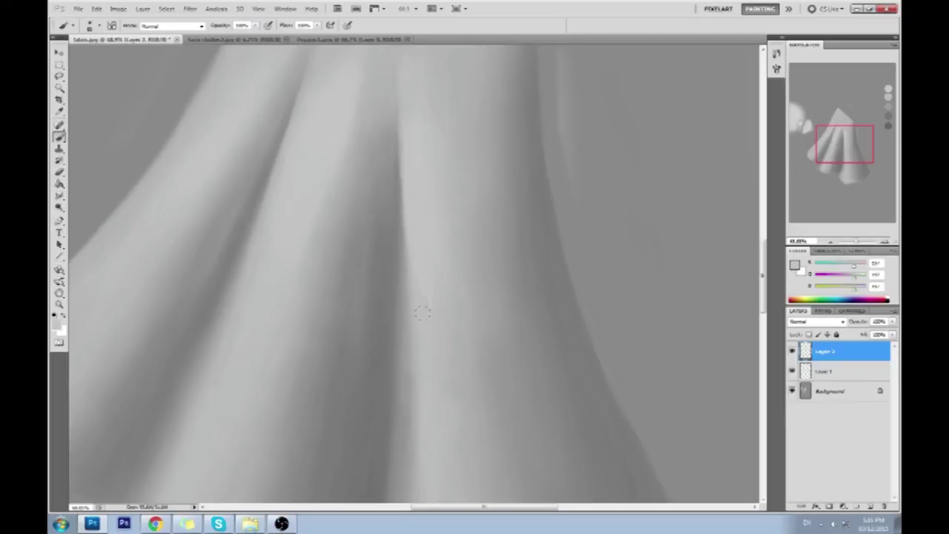
pyautogui.keyDown('alt'); pyautogui.click(406, 214); pyautogui.keyUp('alt')
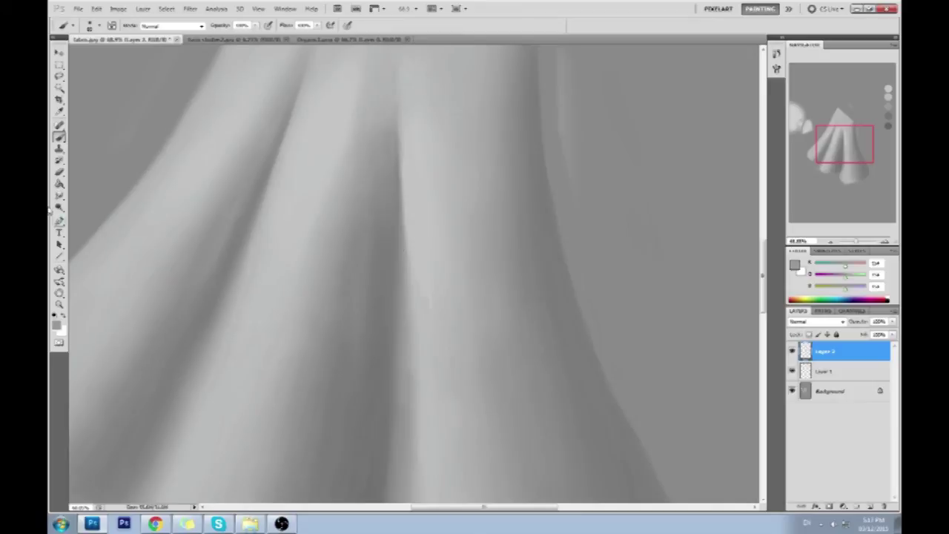
# Try the Smudge tool for blending the front fold's inner edge.
pyautogui.rightClick(60, 196)
pyautogui.click(104, 215)
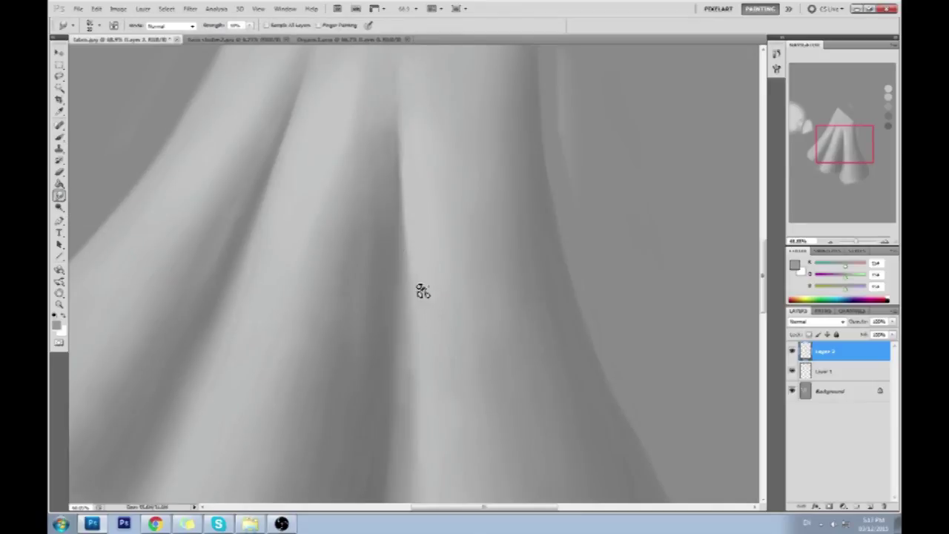
pyautogui.hotkey('ctrl', '0')
pyautogui.hotkey('ctrl', '+')
pyautogui.hotkey('ctrl', '+')
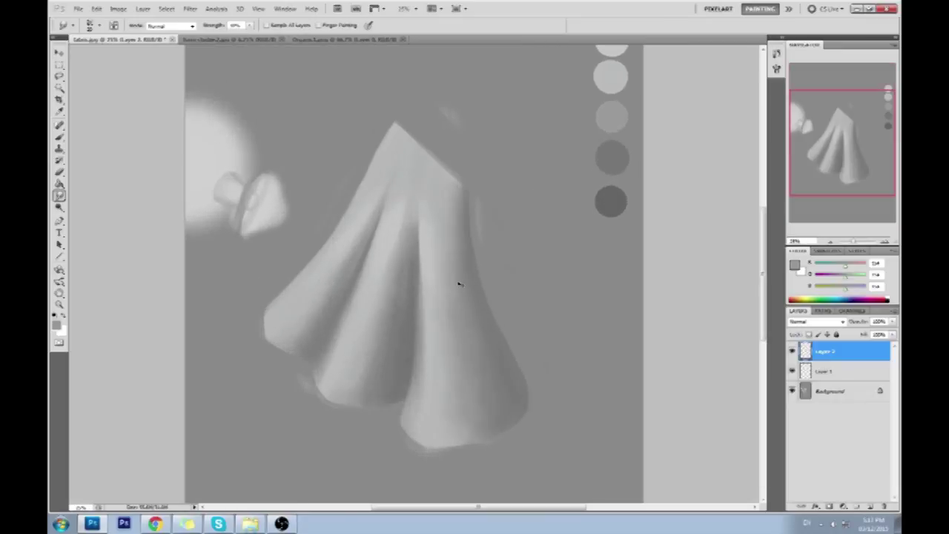
pyautogui.scroll(-1, 420, 302)
# Choose a different preset for the Brush tool and reduce its opacity.
pyautogui.press('b')
pyautogui.rightClick(415, 238)
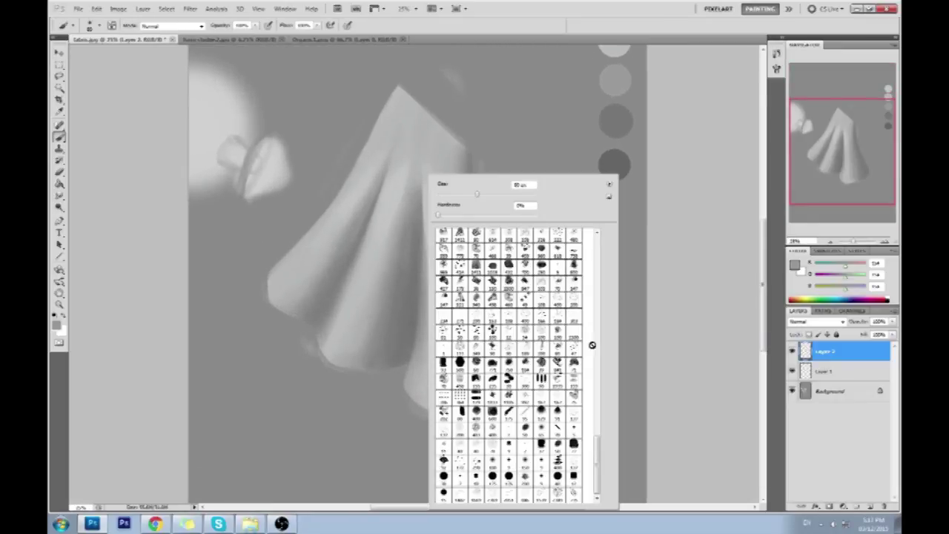
pyautogui.click(541, 428)
pyautogui.click(723, 333)
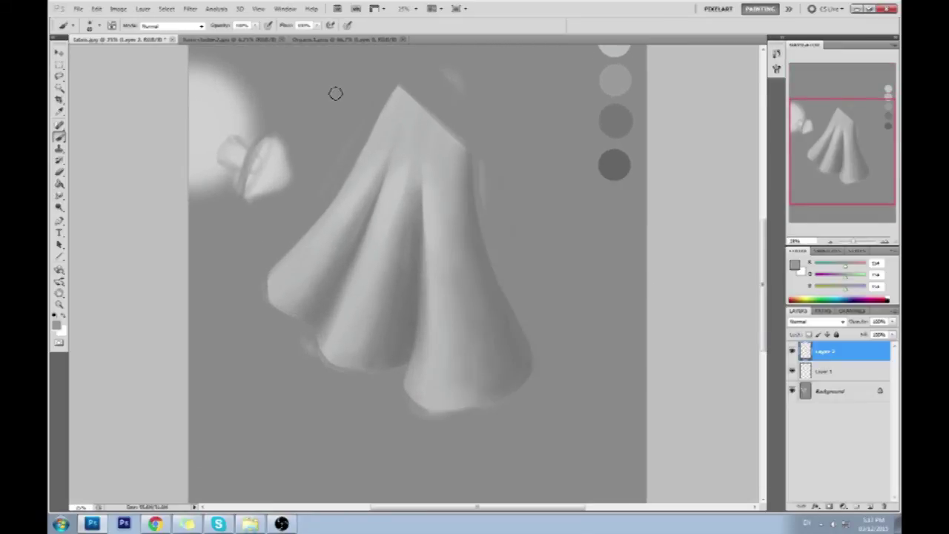
pyautogui.click(256, 26)
pyautogui.moveTo(247, 35); pyautogui.dragTo(225, 35)
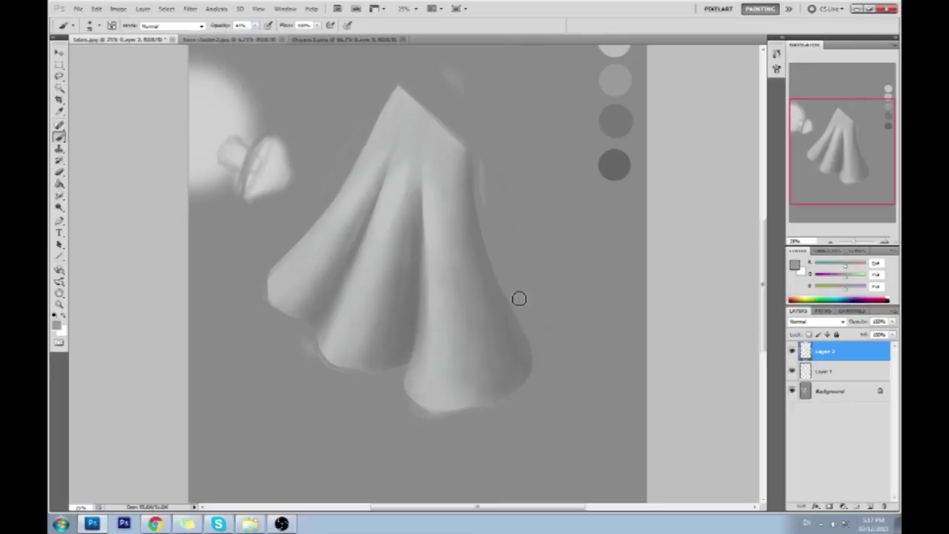
# Set the brush opacity to 10% and softly blend the shading between the middle and front folds with sampled greys.
pyautogui.keyDown('alt'); pyautogui.click(433, 232); pyautogui.keyUp('alt')
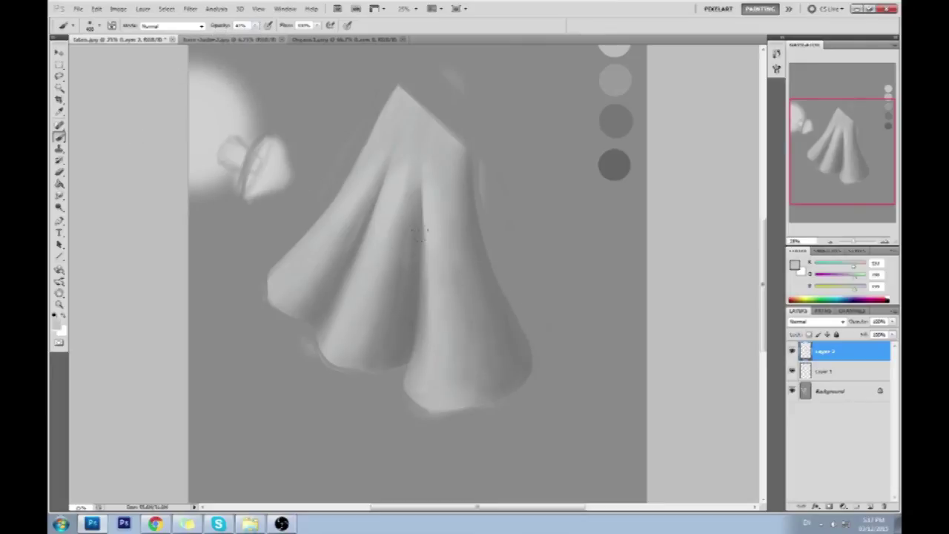
pyautogui.press('1')
pyautogui.keyDown('alt'); pyautogui.click(403, 257); pyautogui.keyUp('alt')
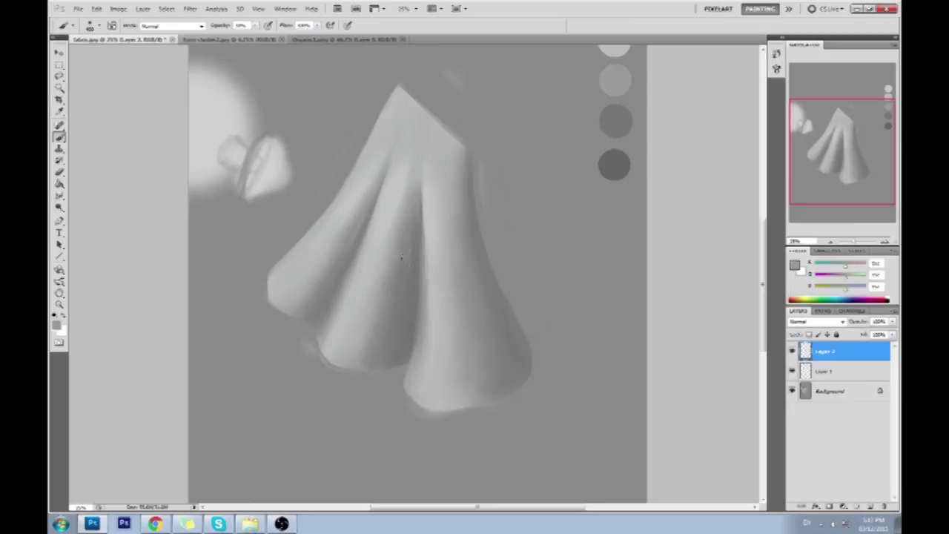
pyautogui.keyDown('alt'); pyautogui.click(414, 321); pyautogui.keyUp('alt')
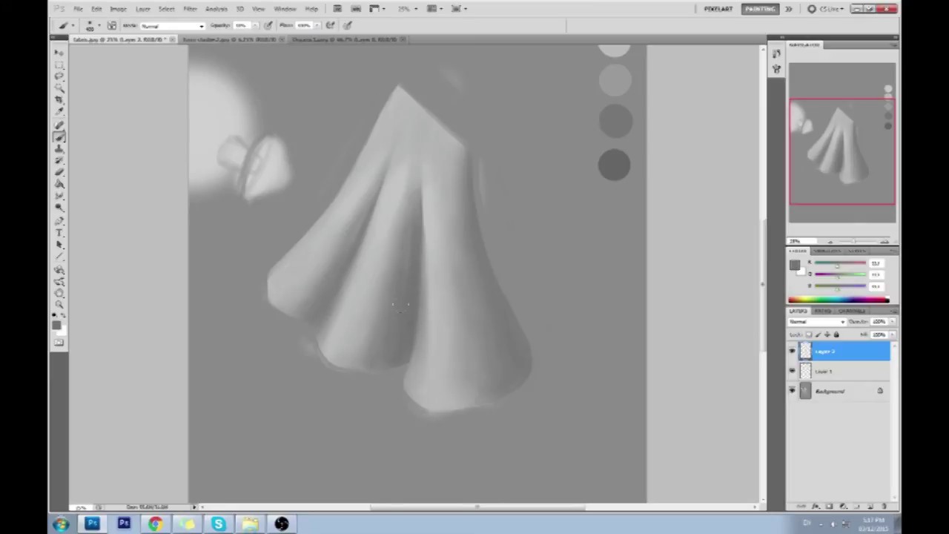
pyautogui.keyDown('alt'); pyautogui.click(437, 277); pyautogui.keyUp('alt')
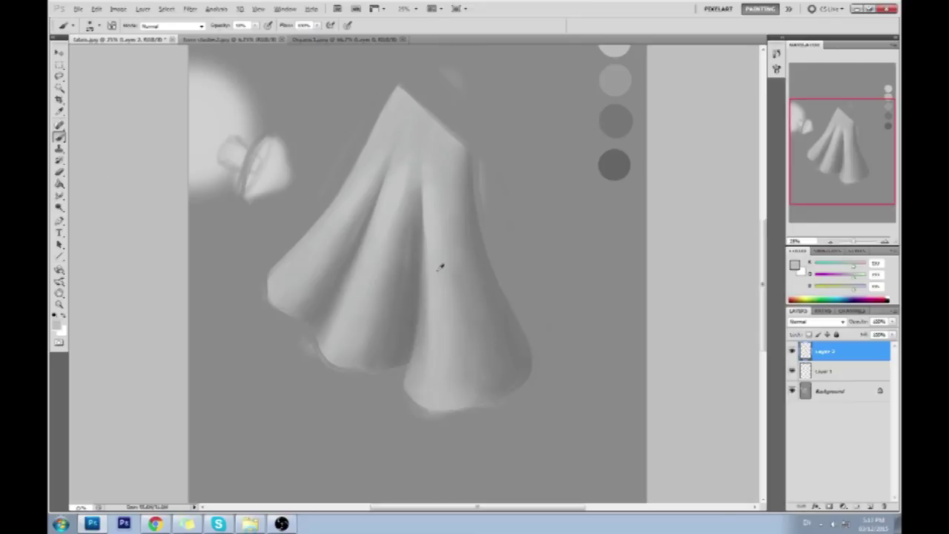
pyautogui.click(254, 26)
pyautogui.click(258, 37)
pyautogui.click(152, 117)
# Flatten the image, copy all of it, step back to an earlier history state and paste the copy in place as a new layer.
pyautogui.rightClick(843, 363)
pyautogui.click(841, 354)
pyautogui.hotkey('ctrl', 'a')
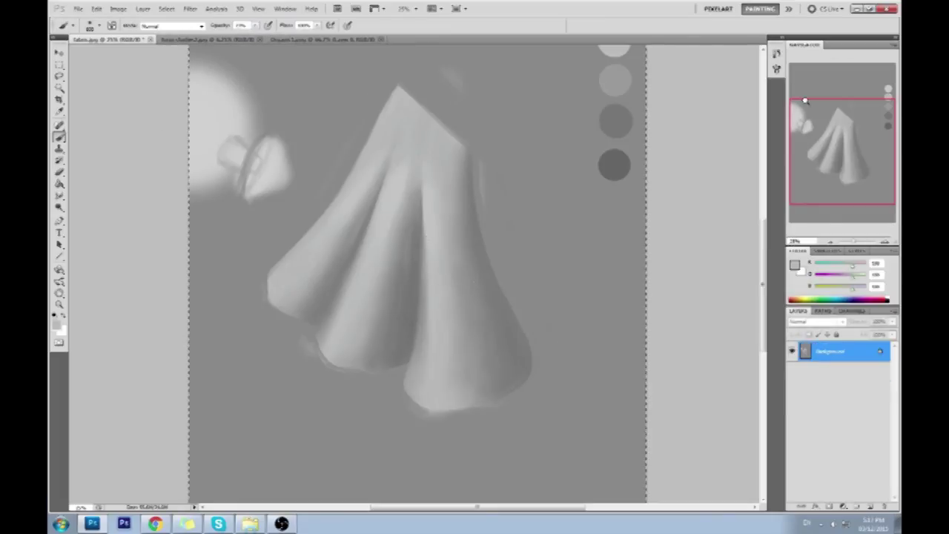
pyautogui.click(776, 54)
pyautogui.moveTo(762, 269); pyautogui.dragTo(761, 103)
pyautogui.click(708, 64)
pyautogui.hotkey('ctrl', 'shift', 'v')
pyautogui.click(747, 50)
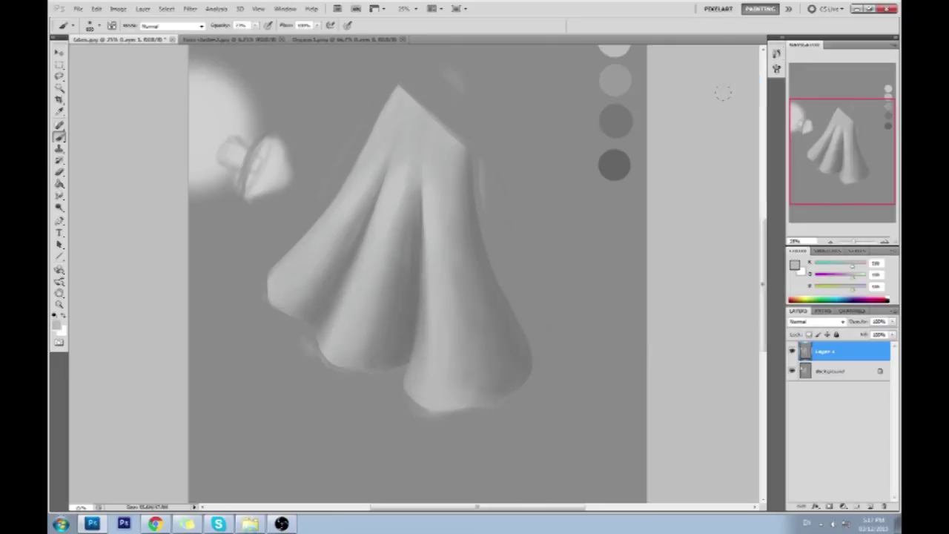
# Compare the pasted painting with the background version by toggling the new layer's visibility.
pyautogui.click(792, 354)
pyautogui.click(792, 354)
pyautogui.click(792, 353)
pyautogui.click(791, 353)
# Shrink the brush, raise its opacity and touch up the front fold's upper inner edge with sampled grey.
pyautogui.press('[')
pyautogui.press('[')
pyautogui.click(255, 26)
pyautogui.click(288, 39)
pyautogui.keyDown('alt'); pyautogui.click(426, 226); pyautogui.keyUp('alt')
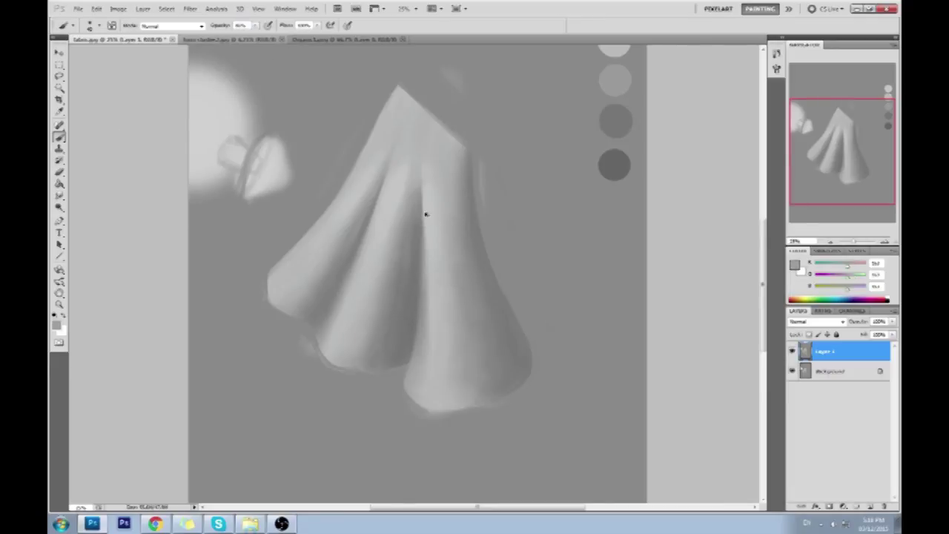
pyautogui.keyDown('alt'); pyautogui.click(424, 224); pyautogui.keyUp('alt')
pyautogui.moveTo(428, 224); pyautogui.dragTo(432, 235)
pyautogui.keyDown('alt'); pyautogui.click(431, 235); pyautogui.keyUp('alt')
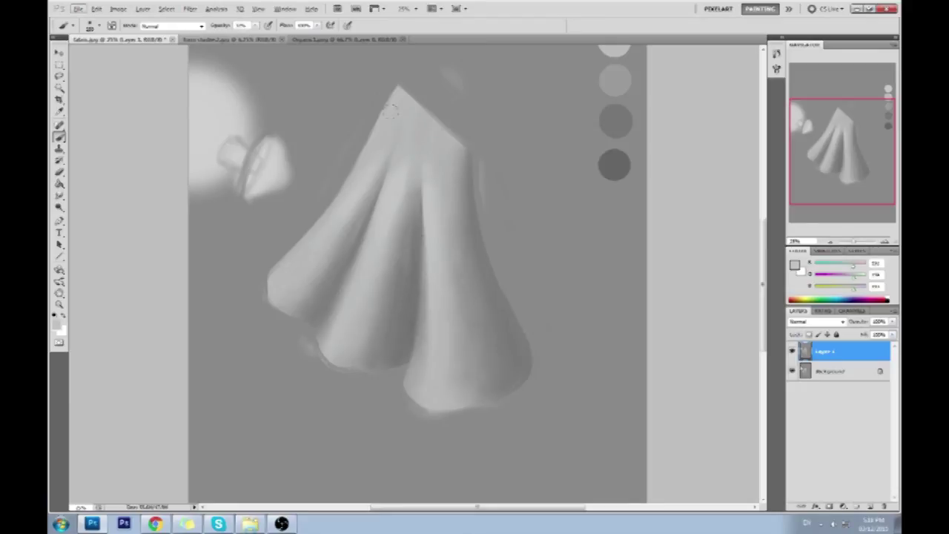
# Reduce the brush opacity to a very low value and stroke sampled light grey down the front fold's inner edge.
pyautogui.moveTo(256, 28); pyautogui.dragTo(243, 39)
pyautogui.keyDown('alt'); pyautogui.click(437, 216); pyautogui.keyUp('alt')
pyautogui.keyDown('alt'); pyautogui.click(433, 198); pyautogui.keyUp('alt')
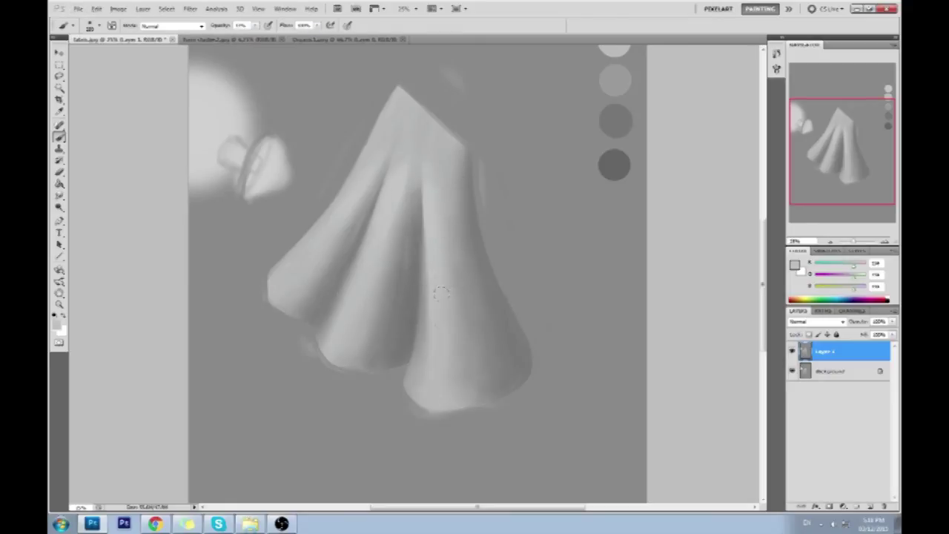
pyautogui.keyDown('alt'); pyautogui.click(443, 204); pyautogui.keyUp('alt')
pyautogui.keyDown('alt'); pyautogui.click(431, 215); pyautogui.keyUp('alt')
pyautogui.click(254, 26)
pyautogui.click(251, 37)
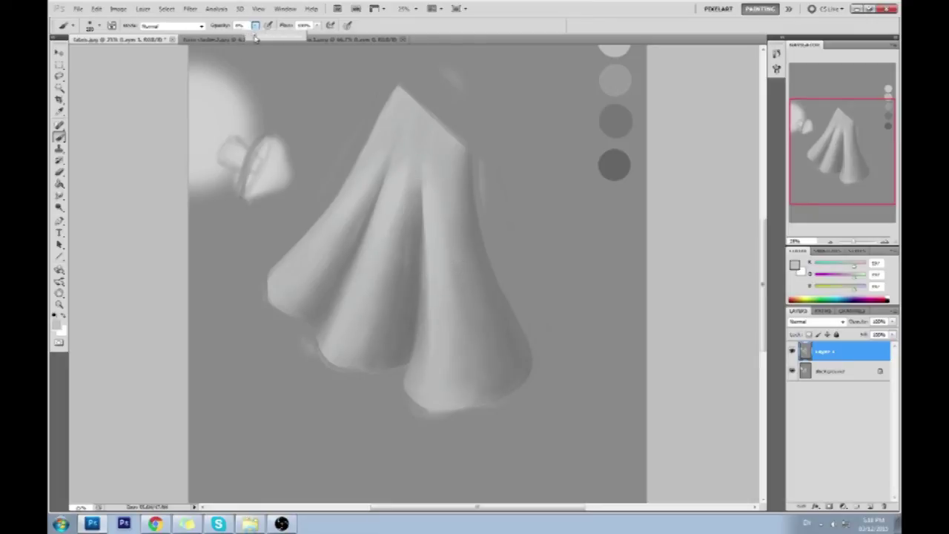
pyautogui.click(154, 89)
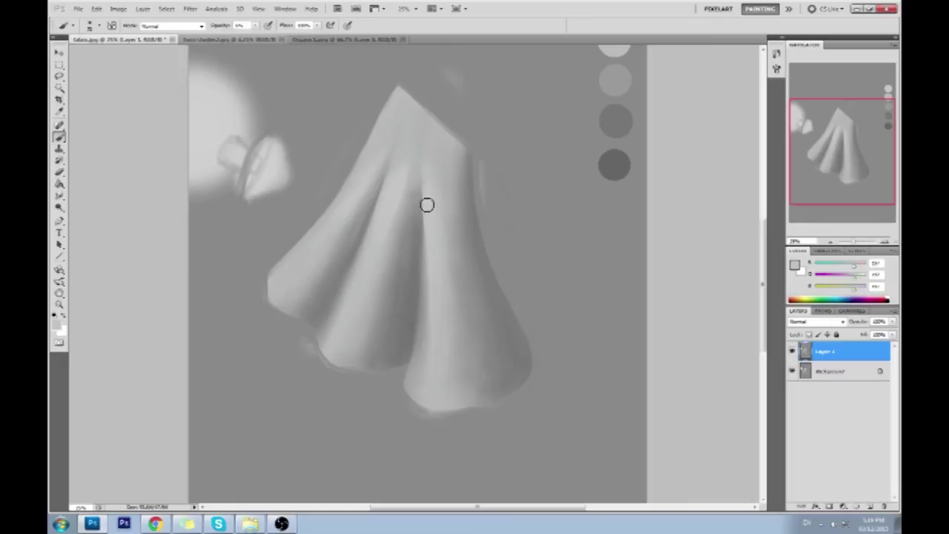
pyautogui.moveTo(427, 198); pyautogui.dragTo(433, 256)
pyautogui.moveTo(428, 198)
pyautogui.mouseDown()
pyautogui.moveTo(436, 268)
pyautogui.moveTo(435, 256)
pyautogui.mouseUp()
pyautogui.moveTo(427, 186); pyautogui.dragTo(436, 283)
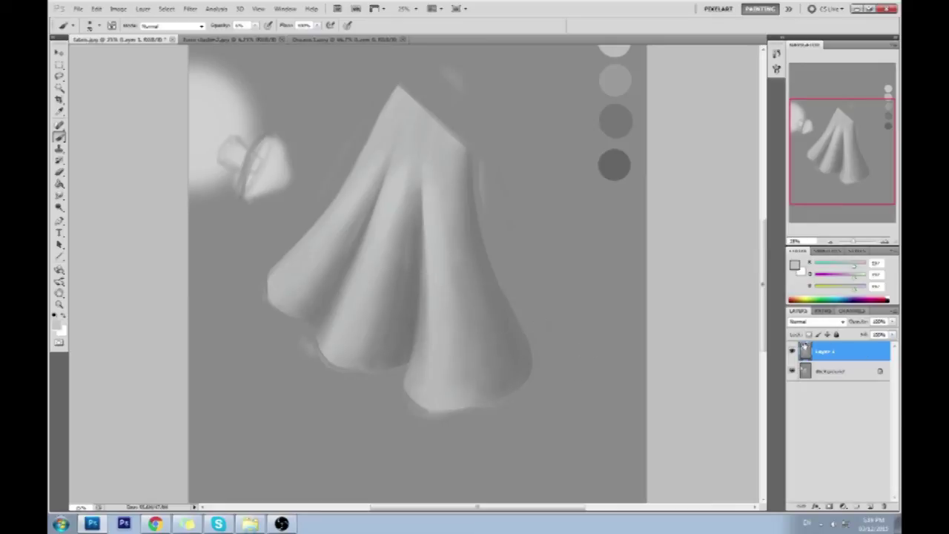
# Choose a harder brush preset at 100% opacity and clean up the fabric's outline with sampled background grey.
pyautogui.rightClick(324, 214)
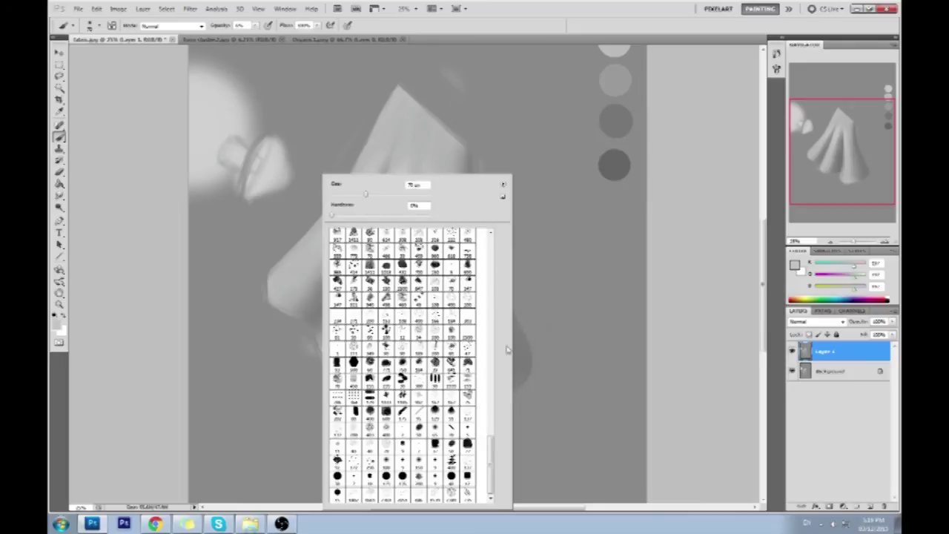
pyautogui.doubleClick(401, 413)
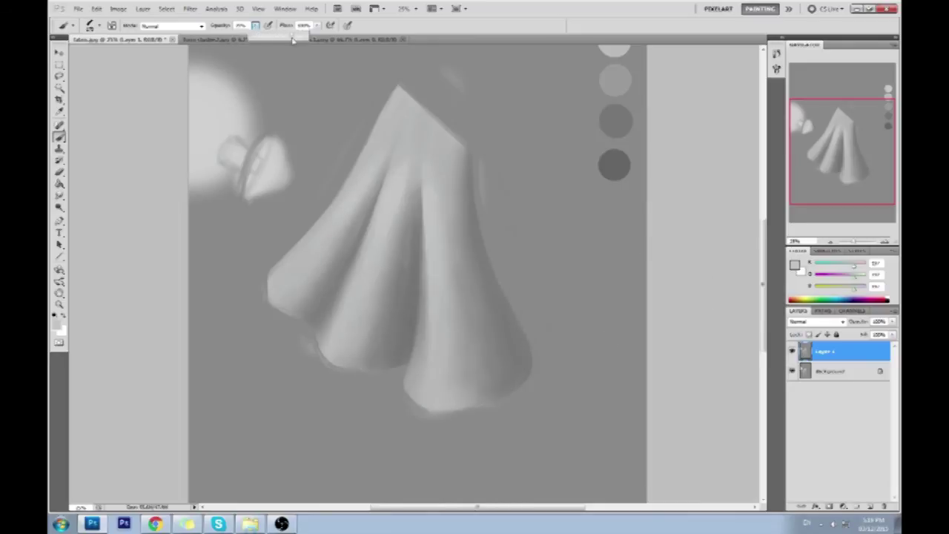
pyautogui.keyDown('alt'); pyautogui.click(250, 287); pyautogui.keyUp('alt')
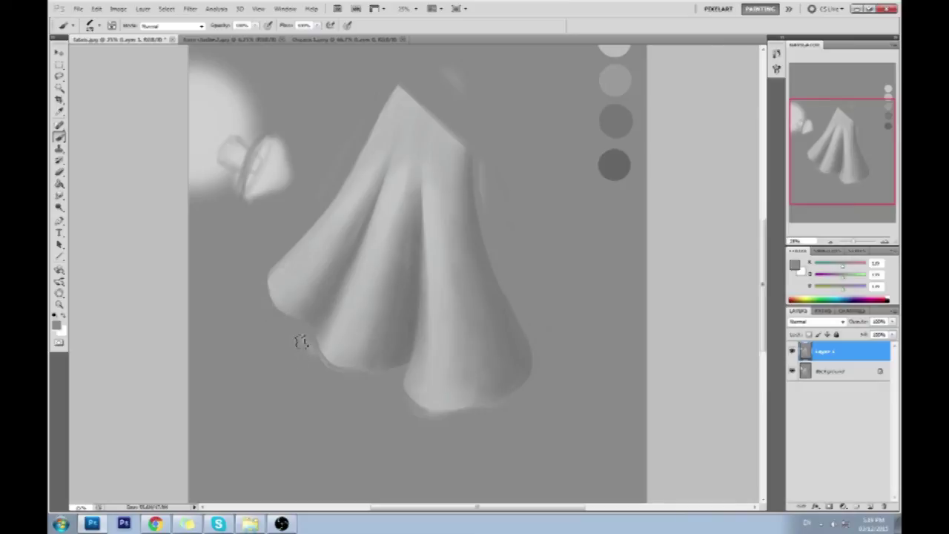
pyautogui.moveTo(313, 347); pyautogui.dragTo(366, 385)
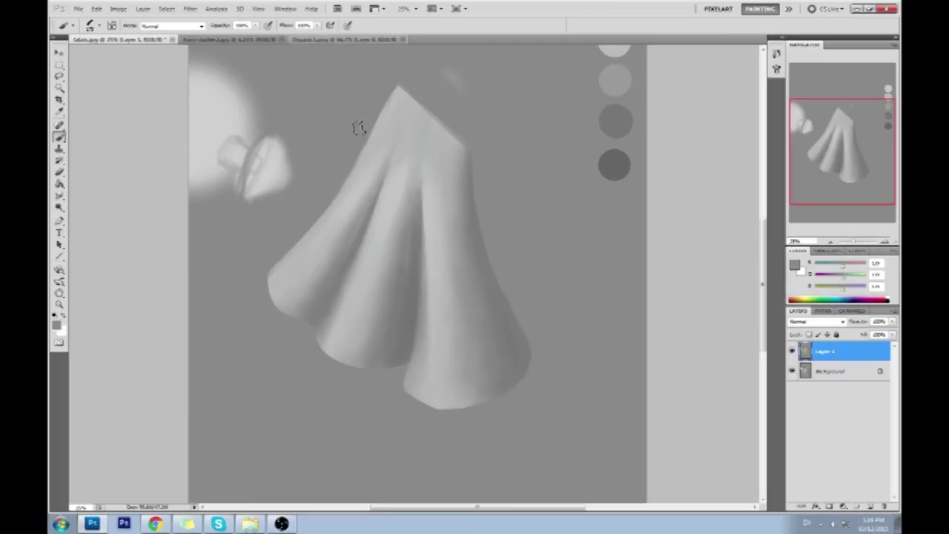
pyautogui.moveTo(514, 123); pyautogui.dragTo(519, 205)
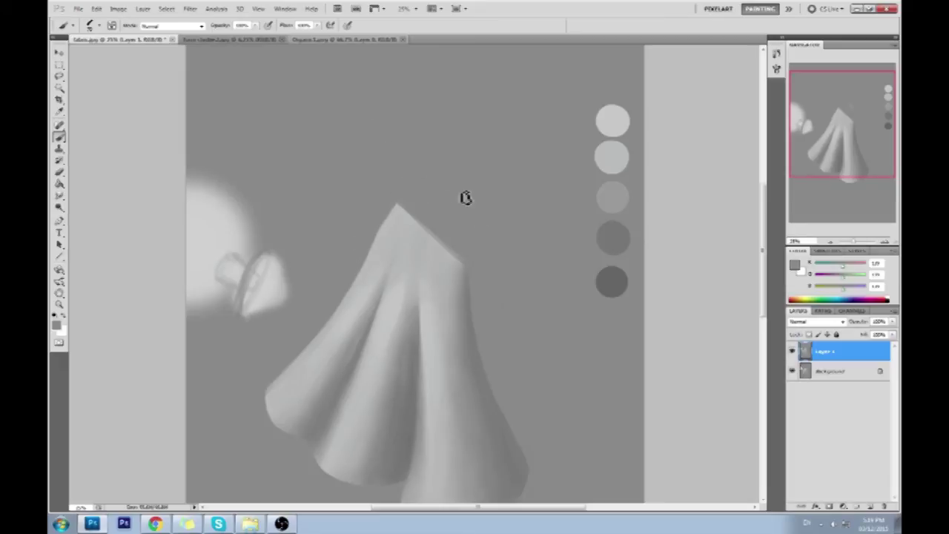
# Outline the fabric's pointed top with the Lasso, leaving small curled edges out of the selection above the two fold gaps.
pyautogui.moveTo(523, 311); pyautogui.dragTo(568, 169)
pyautogui.press('l')
pyautogui.moveTo(371, 167); pyautogui.dragTo(383, 175)
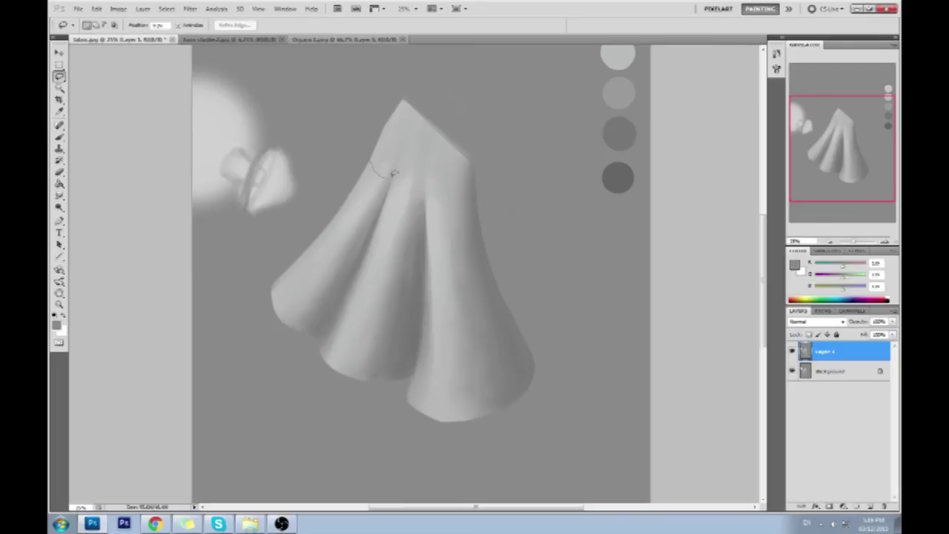
pyautogui.moveTo(417, 190); pyautogui.dragTo(424, 191)
pyautogui.moveTo(434, 195)
pyautogui.mouseDown()
pyautogui.moveTo(316, 83)
pyautogui.moveTo(325, 115)
pyautogui.mouseUp()
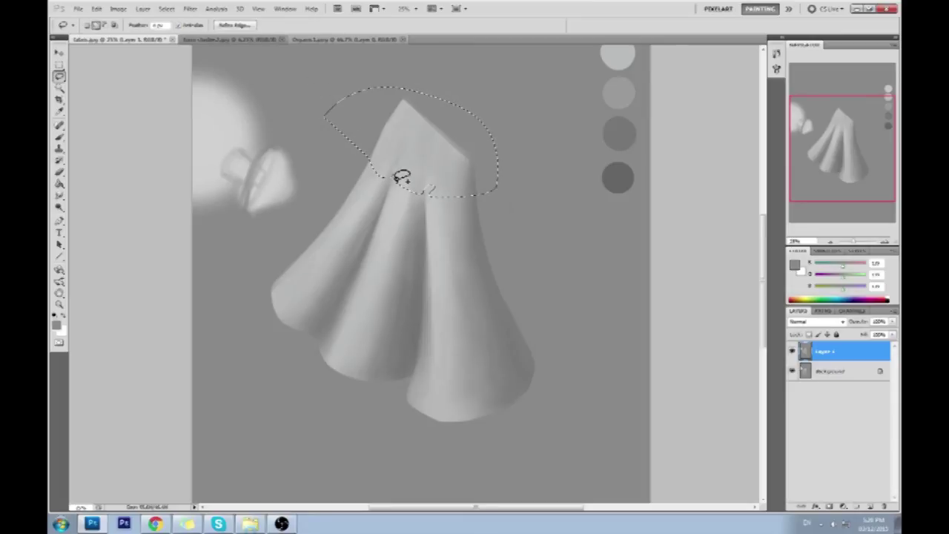
pyautogui.press('shift')
pyautogui.moveTo(434, 186); pyautogui.dragTo(431, 187)
pyautogui.press('shift')
pyautogui.moveTo(416, 178); pyautogui.dragTo(423, 173)
# Fill the selected top with background grey on a new layer, deselect it and merge the layer down.
pyautogui.press('g')
pyautogui.hotkey('ctrl', 'shift', 'alt', 'n')
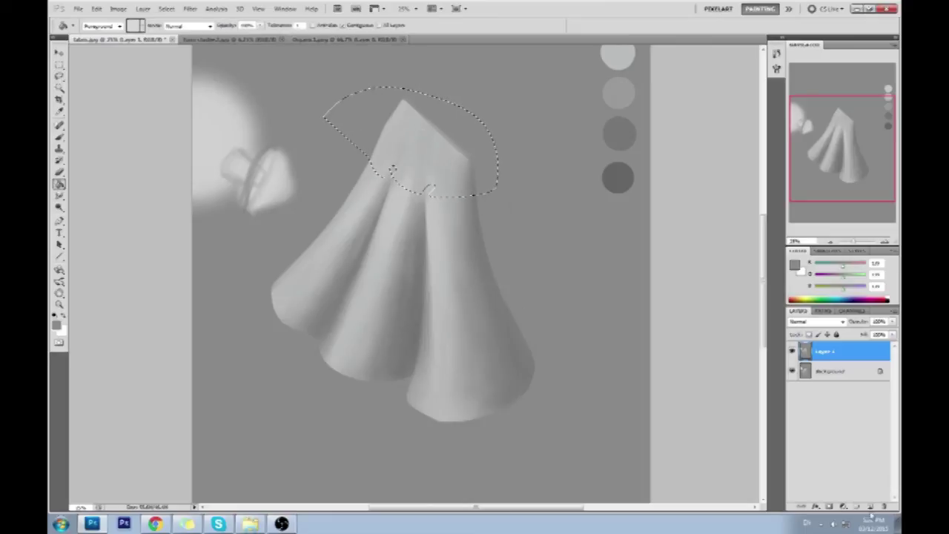
pyautogui.click(480, 142)
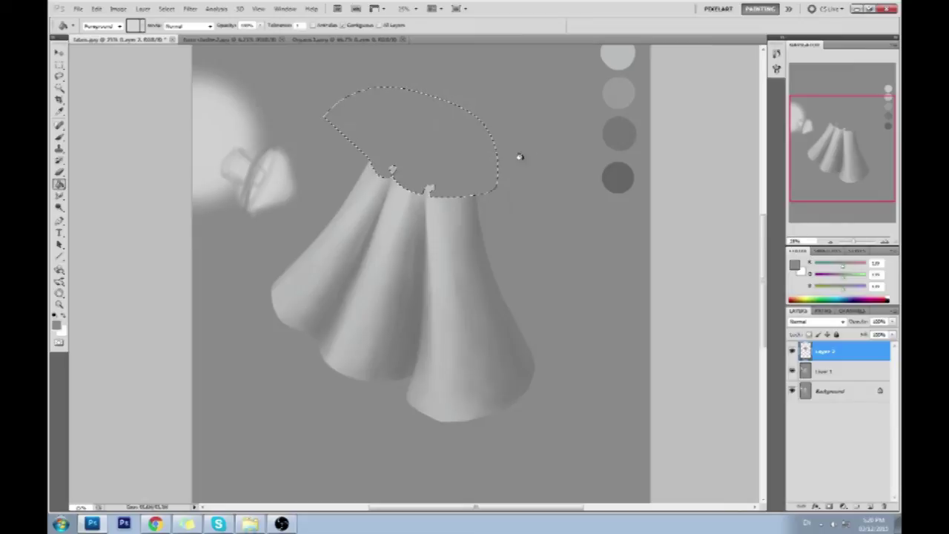
pyautogui.press('m')
pyautogui.rightClick(427, 210)
pyautogui.click(449, 215)
pyautogui.rightClick(853, 359)
pyautogui.click(819, 381)
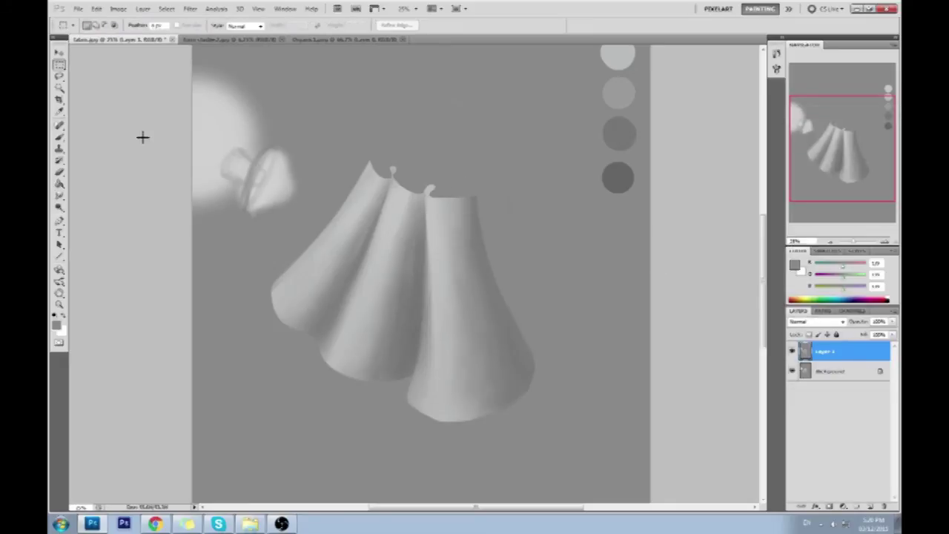
# Select the grey background around the cut fabric with the Magic Wand at a tolerance of 4.
pyautogui.rightClick(59, 87)
pyautogui.click(97, 97)
pyautogui.click(418, 172)
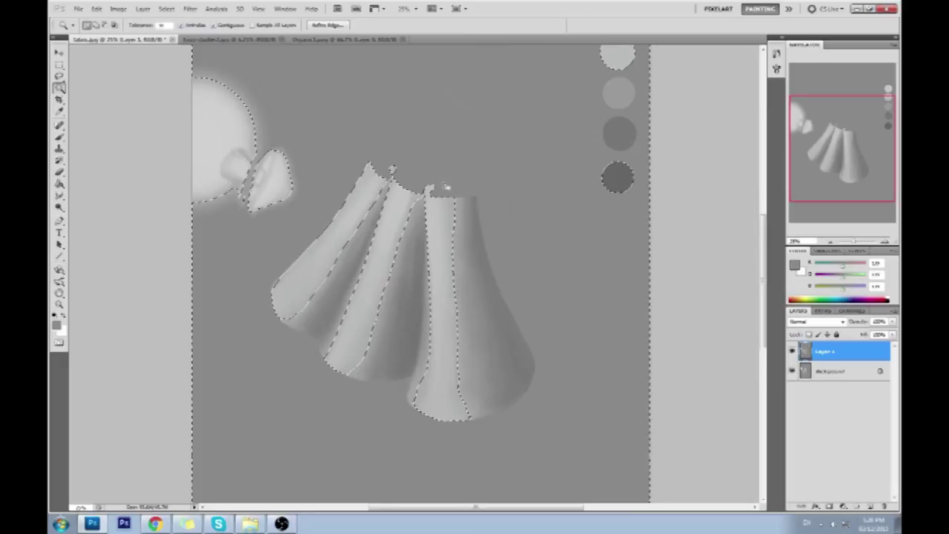
pyautogui.moveTo(170, 25); pyautogui.dragTo(140, 43)
pyautogui.write('4')
pyautogui.hotkey('ctrl', 'd')
pyautogui.click(433, 174)
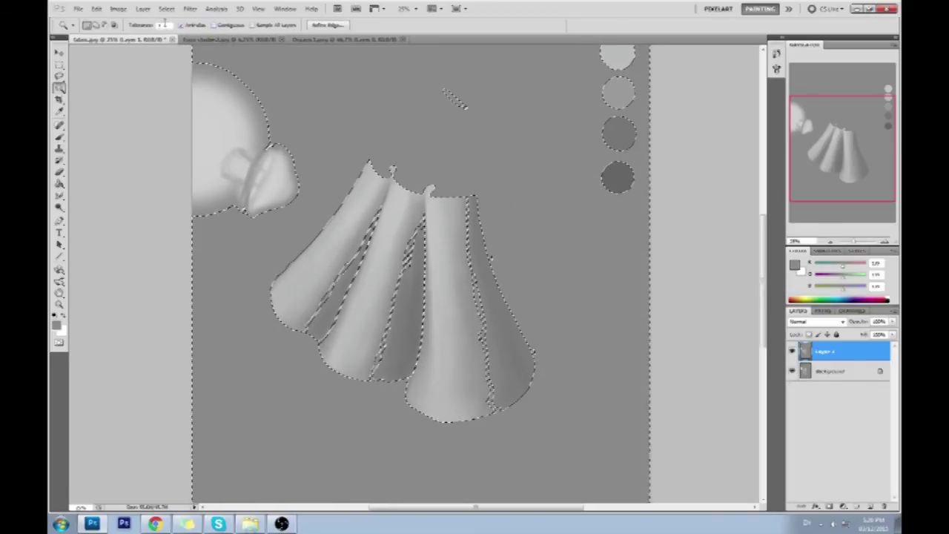
pyautogui.hotkey('ctrl', 'd')
pyautogui.press('m')
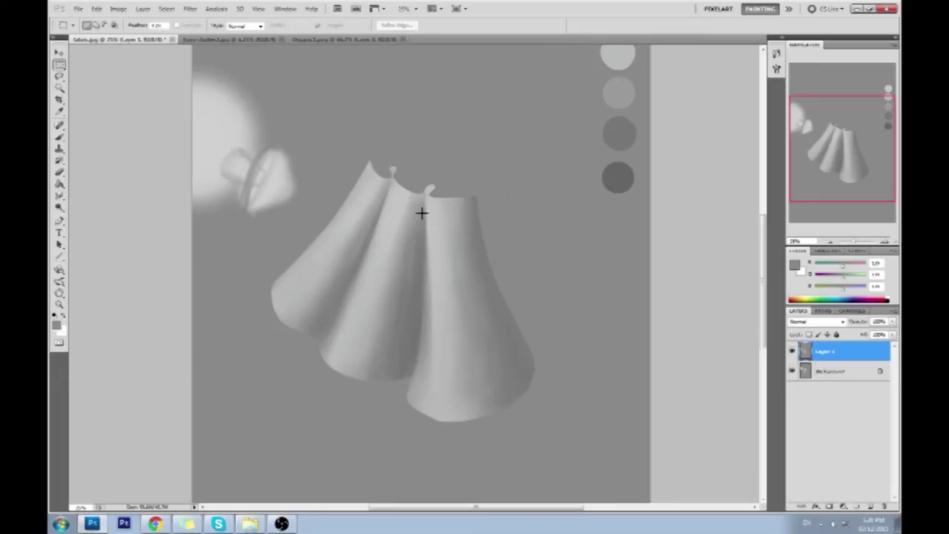
pyautogui.click(60, 88)
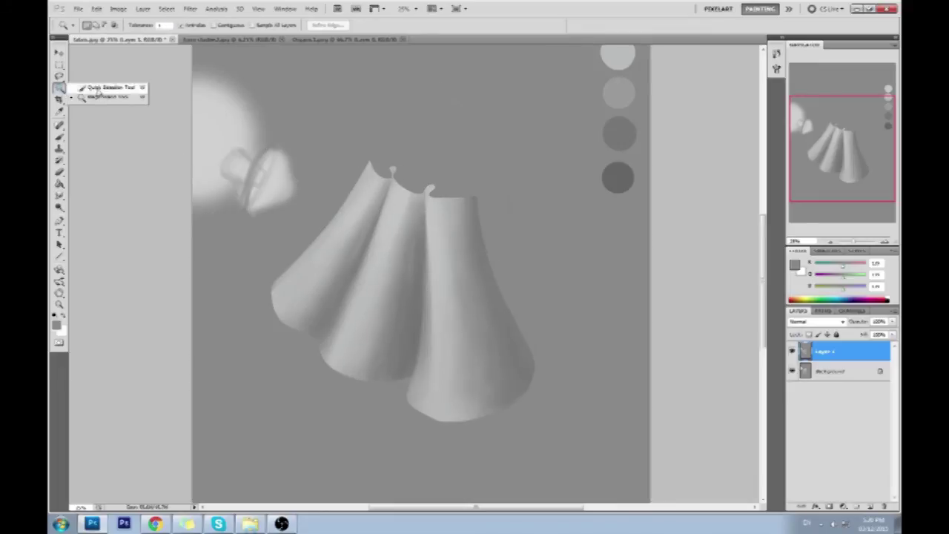
pyautogui.click(389, 177)
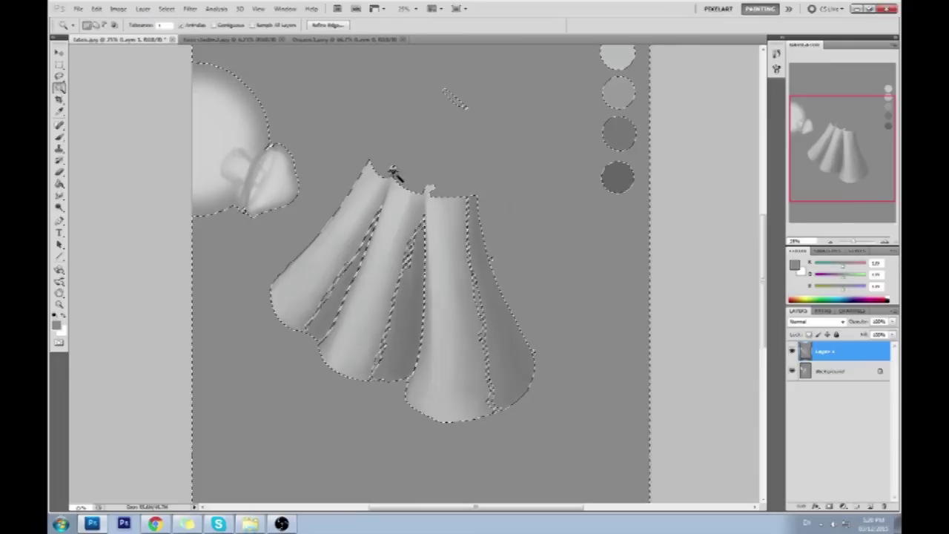
# Add a new layer and paint the receding fabric behind both curled fold edges with sampled greys.
pyautogui.press('z')
pyautogui.moveTo(339, 135); pyautogui.dragTo(528, 273)
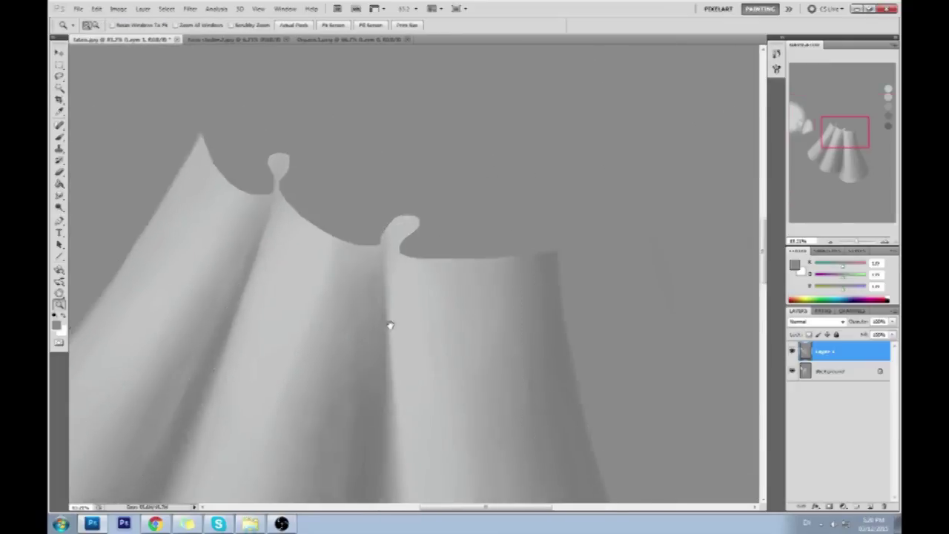
pyautogui.moveTo(390, 324); pyautogui.dragTo(583, 348)
pyautogui.click(870, 506)
pyautogui.press('b')
pyautogui.keyDown('alt'); pyautogui.click(463, 257); pyautogui.keyUp('alt')
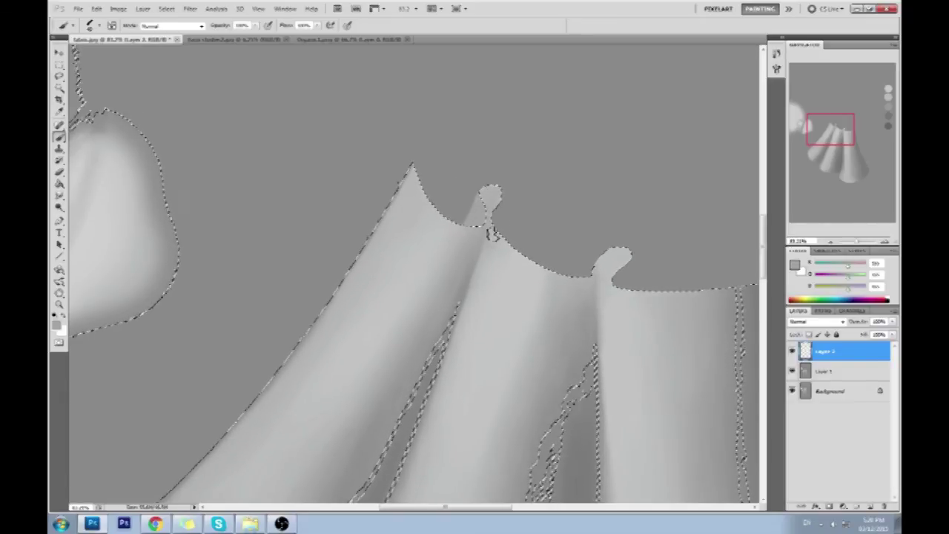
pyautogui.keyDown('alt'); pyautogui.click(496, 201); pyautogui.keyUp('alt')
pyautogui.press('[')
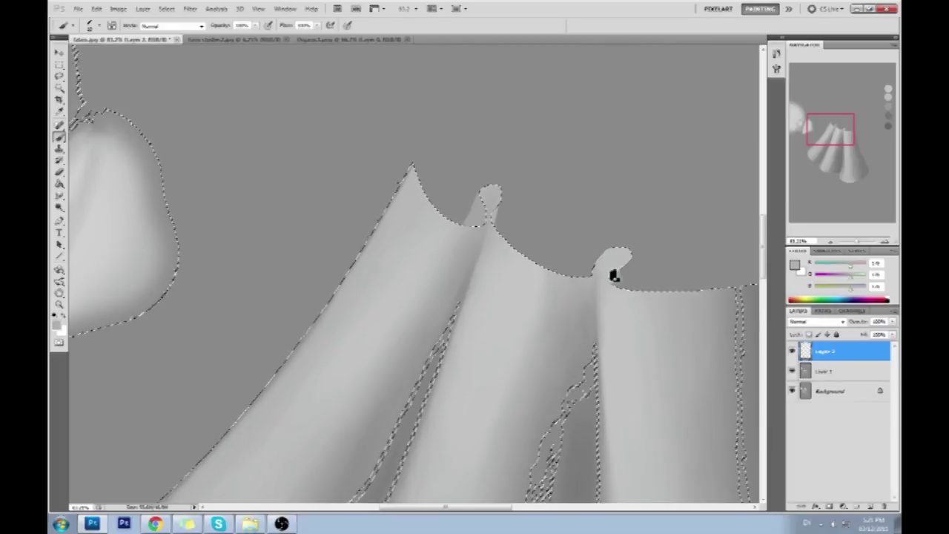
pyautogui.moveTo(633, 265); pyautogui.dragTo(636, 309)
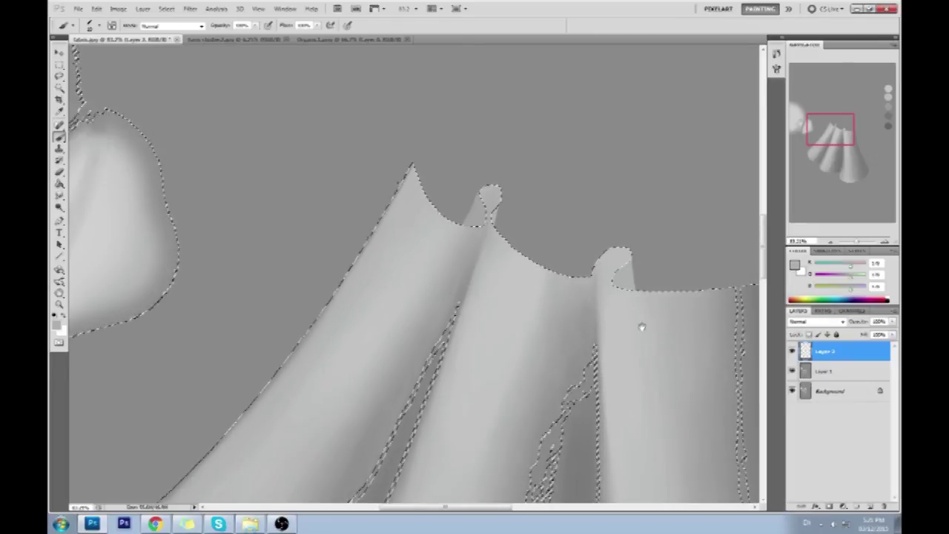
pyautogui.moveTo(642, 327); pyautogui.dragTo(551, 292)
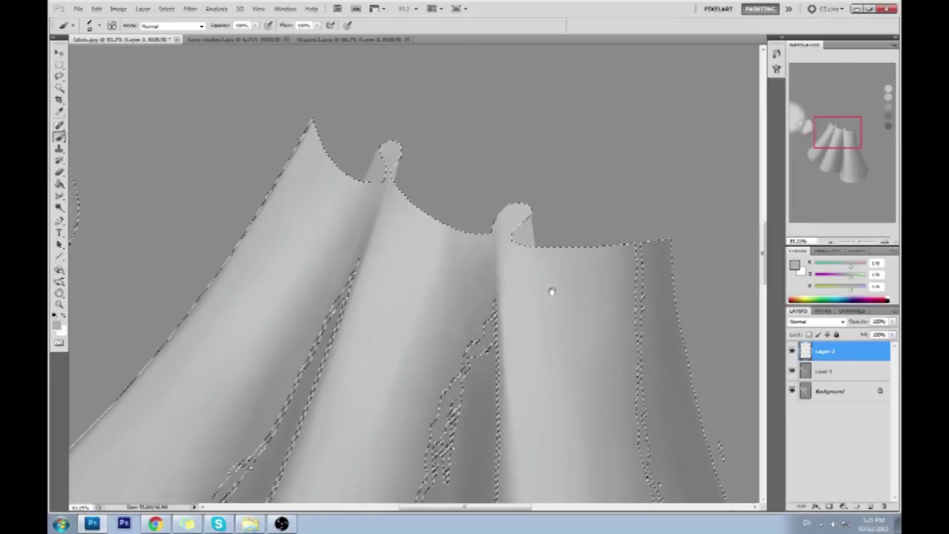
# Refine the fabric behind the left curl with sampled darker and lighter greys.
pyautogui.moveTo(403, 161); pyautogui.dragTo(396, 185)
pyautogui.keyDown('alt'); pyautogui.click(408, 162); pyautogui.keyUp('alt')
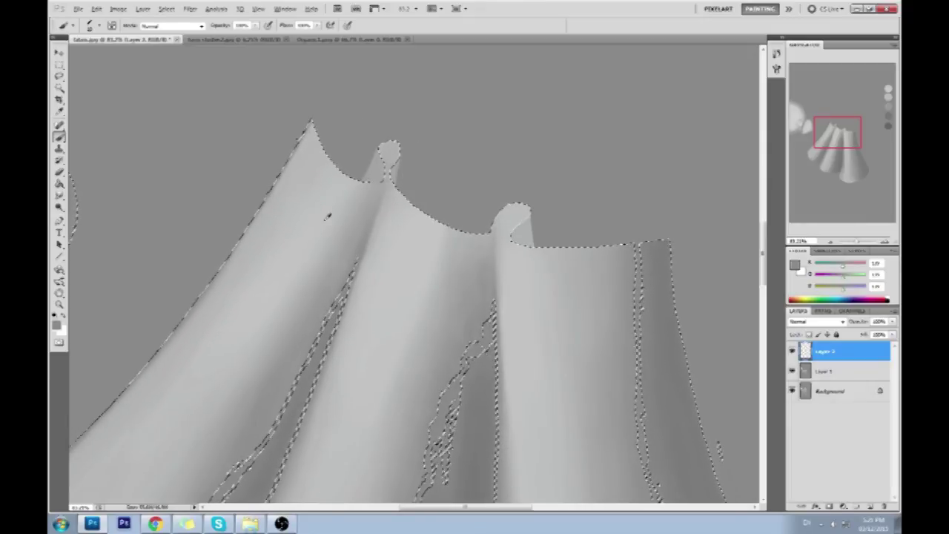
pyautogui.keyDown('alt'); pyautogui.click(322, 240); pyautogui.keyUp('alt')
pyautogui.press(']')
pyautogui.moveTo(391, 166); pyautogui.dragTo(374, 194)
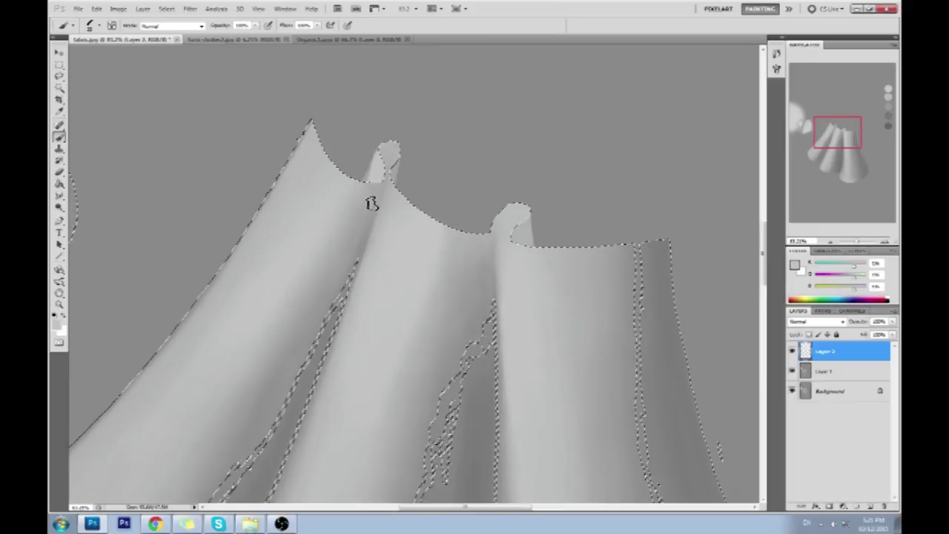
pyautogui.keyDown('alt'); pyautogui.click(365, 143); pyautogui.keyUp('alt')
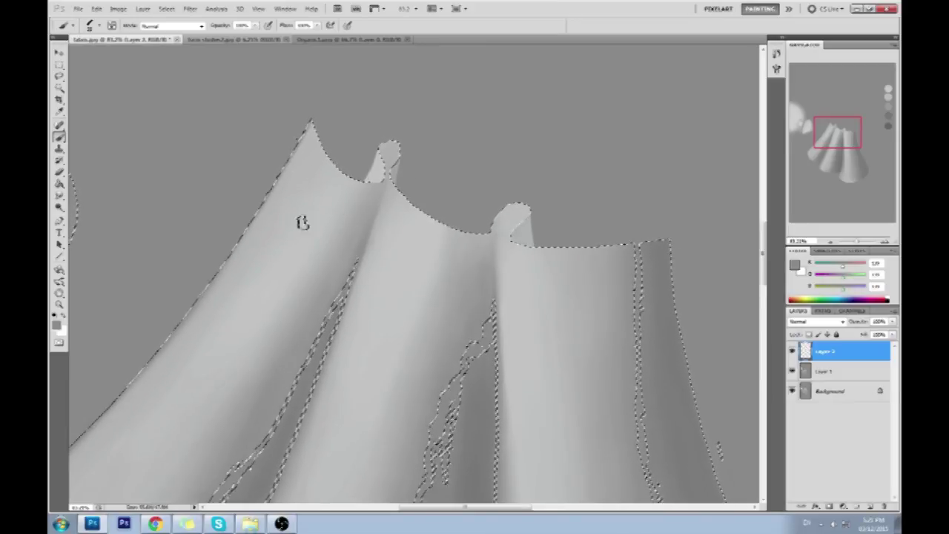
# Clean up the right curl's outer edge with sampled background grey and clear the selection.
pyautogui.moveTo(601, 303); pyautogui.dragTo(559, 254)
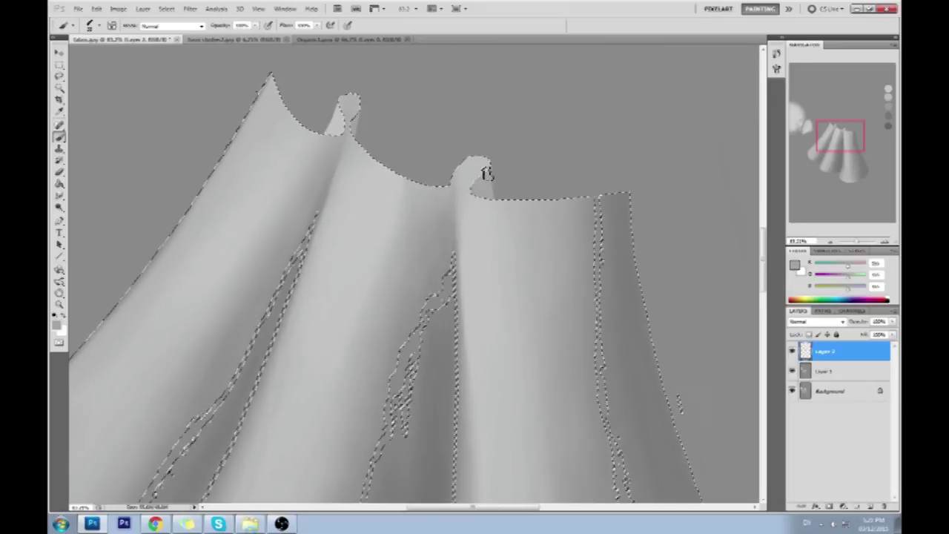
pyautogui.keyDown('alt'); pyautogui.click(510, 154); pyautogui.keyUp('alt')
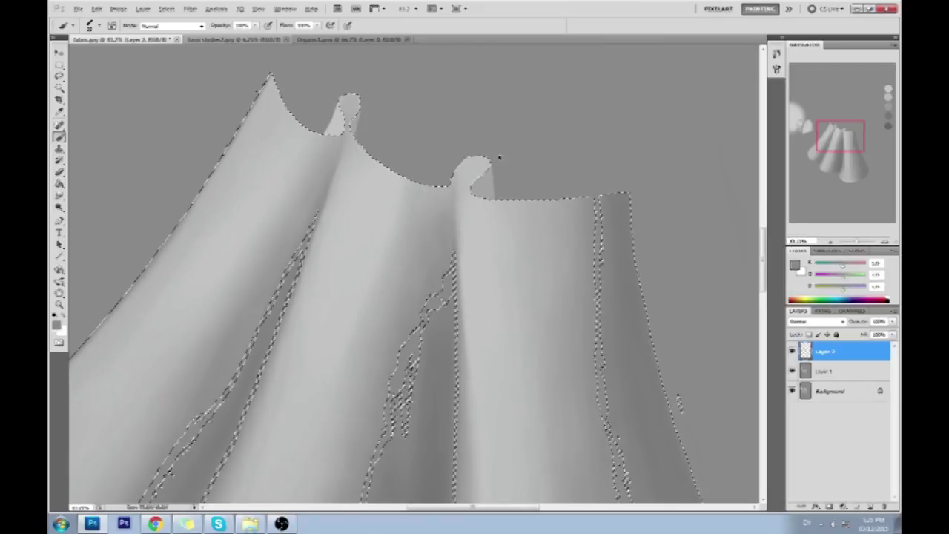
pyautogui.hotkey('ctrl', 'd')
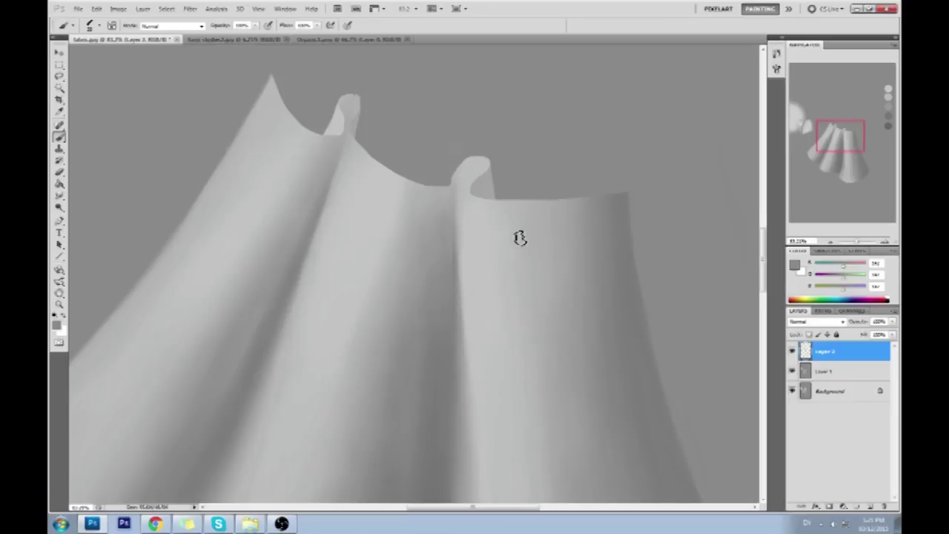
# Add a new layer above the curl layer and clear the restored background selection.
pyautogui.press('m')
pyautogui.rightClick(499, 204)
pyautogui.click(536, 223)
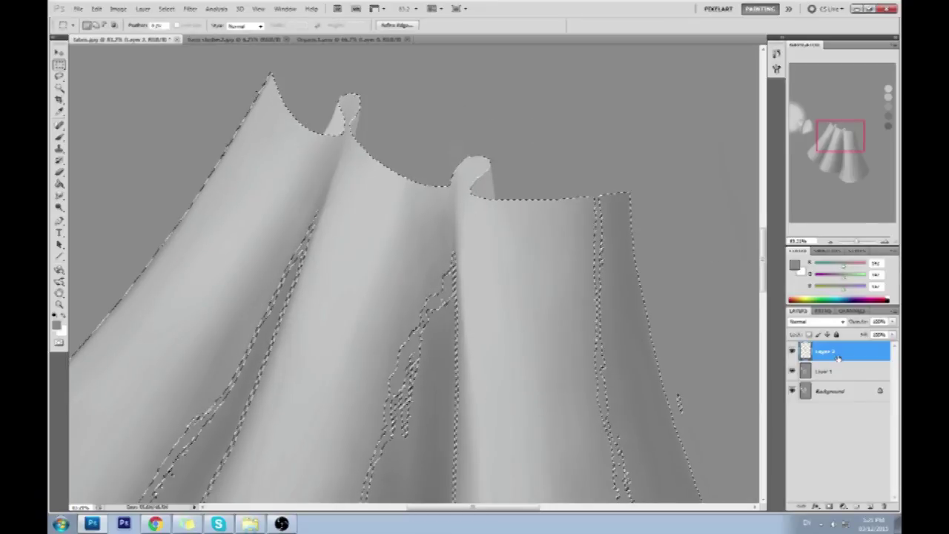
pyautogui.click(870, 506)
pyautogui.hotkey('ctrl', 'd')
pyautogui.press('b')
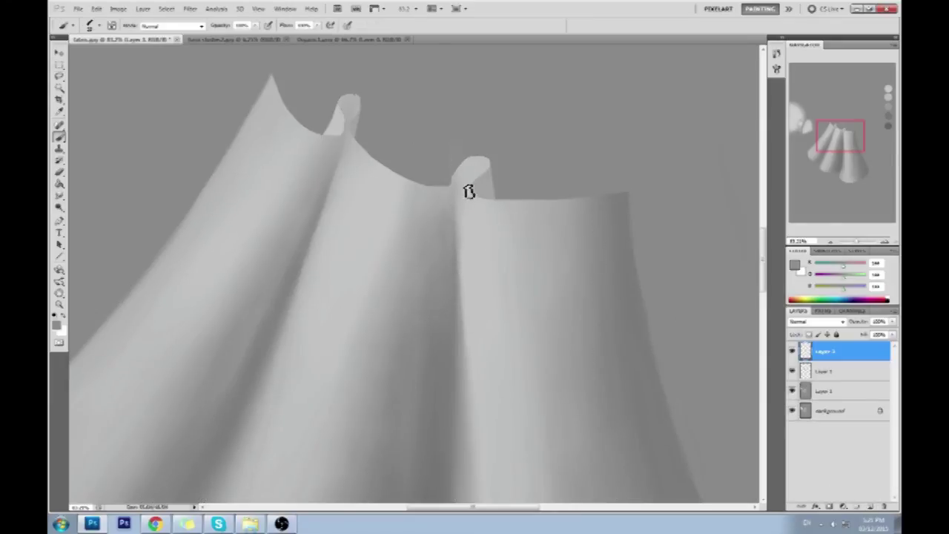
# Paint the right curl's turn down into the crease between the middle and right folds with sampled greys.
pyautogui.moveTo(467, 185); pyautogui.dragTo(457, 224)
pyautogui.moveTo(460, 166)
pyautogui.mouseDown()
pyautogui.moveTo(460, 217)
pyautogui.moveTo(477, 163)
pyautogui.moveTo(479, 184)
pyautogui.moveTo(486, 171)
pyautogui.moveTo(455, 204)
pyautogui.mouseUp()
pyautogui.keyDown('alt'); pyautogui.click(456, 203); pyautogui.keyUp('alt')
pyautogui.click(328, 21)
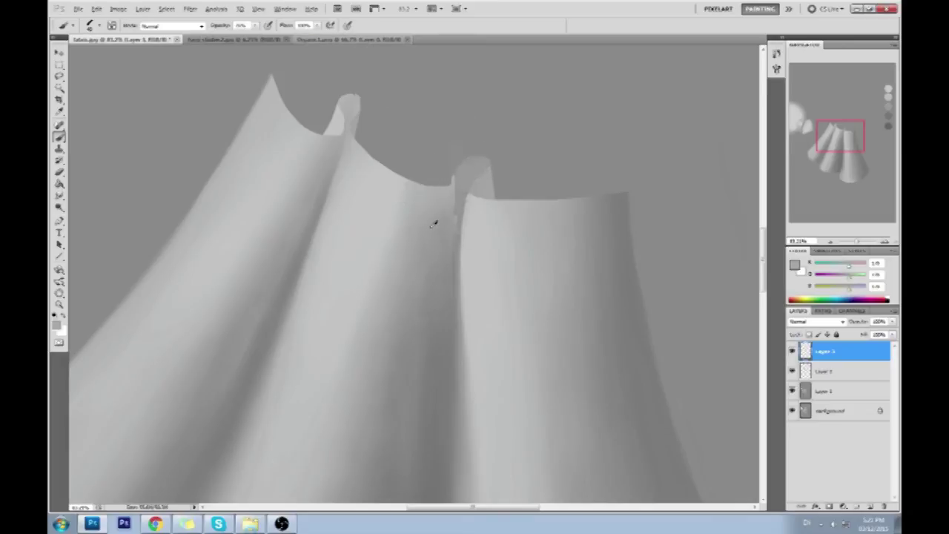
pyautogui.keyDown('alt'); pyautogui.click(482, 229); pyautogui.keyUp('alt')
pyautogui.keyDown('alt'); pyautogui.click(432, 239); pyautogui.keyUp('alt')
pyautogui.keyDown('alt'); pyautogui.click(489, 229); pyautogui.keyUp('alt')
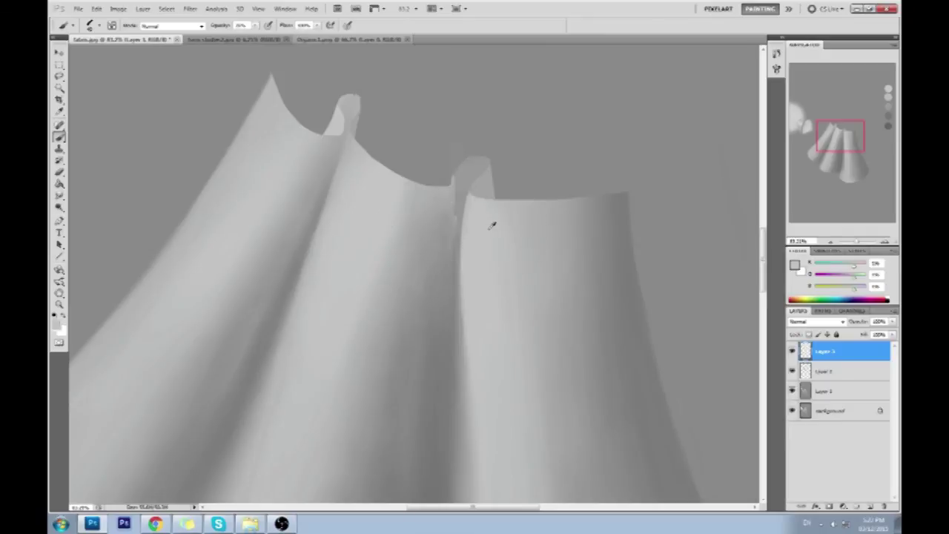
# Lower the brush opacity and sample a darker grey from the crease below the right curl.
pyautogui.hotkey('ctrl', '0')
pyautogui.hotkey('ctrl', '+')
pyautogui.hotkey('ctrl', '+')
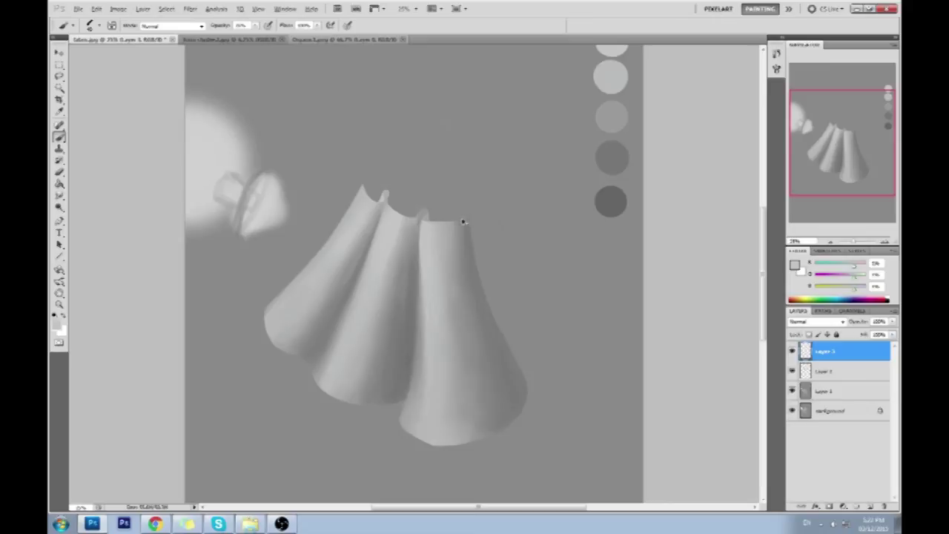
pyautogui.click(254, 26)
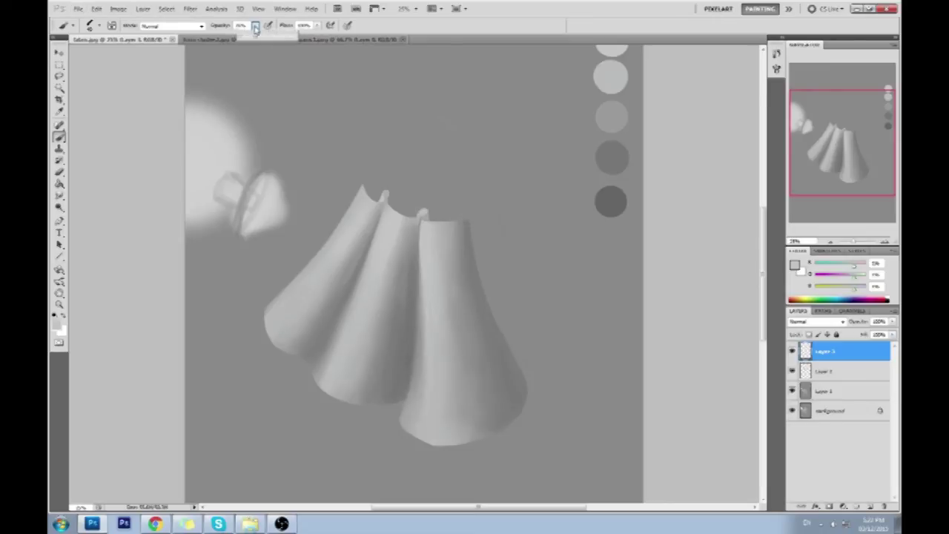
pyautogui.keyDown('alt'); pyautogui.click(412, 237); pyautogui.keyUp('alt')
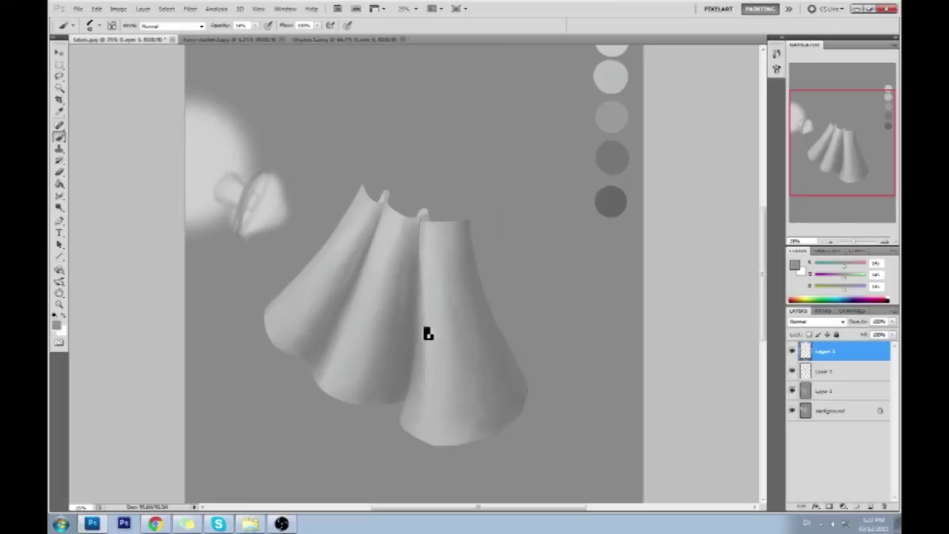
# Raise the brush opacity and repaint the right curl and its overlapping edge with sampled light and dark greys.
pyautogui.click(255, 26)
pyautogui.moveTo(257, 37); pyautogui.dragTo(284, 37)
pyautogui.keyDown('alt'); pyautogui.click(408, 234); pyautogui.keyUp('alt')
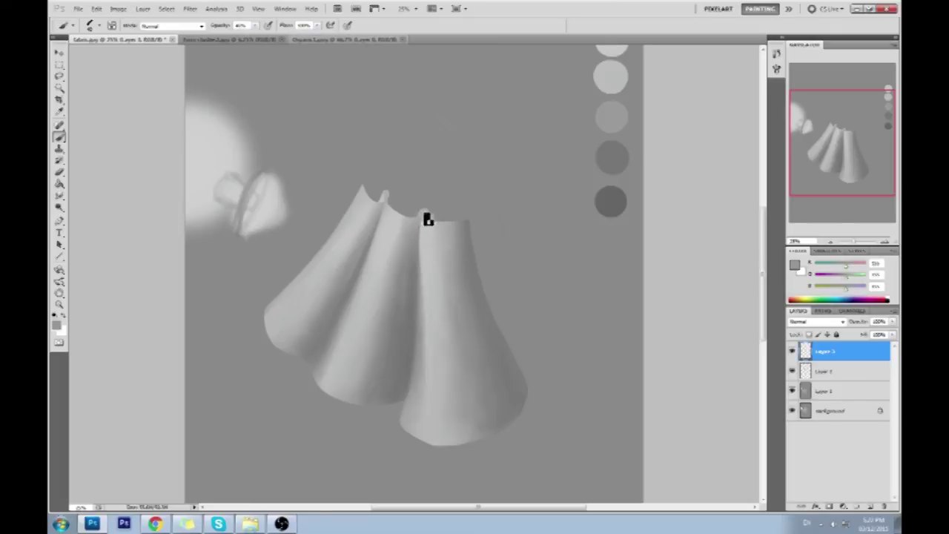
pyautogui.keyDown('alt'); pyautogui.click(426, 212); pyautogui.keyUp('alt')
pyautogui.keyDown('alt'); pyautogui.click(423, 215); pyautogui.keyUp('alt')
pyautogui.keyDown('alt'); pyautogui.click(429, 236); pyautogui.keyUp('alt')
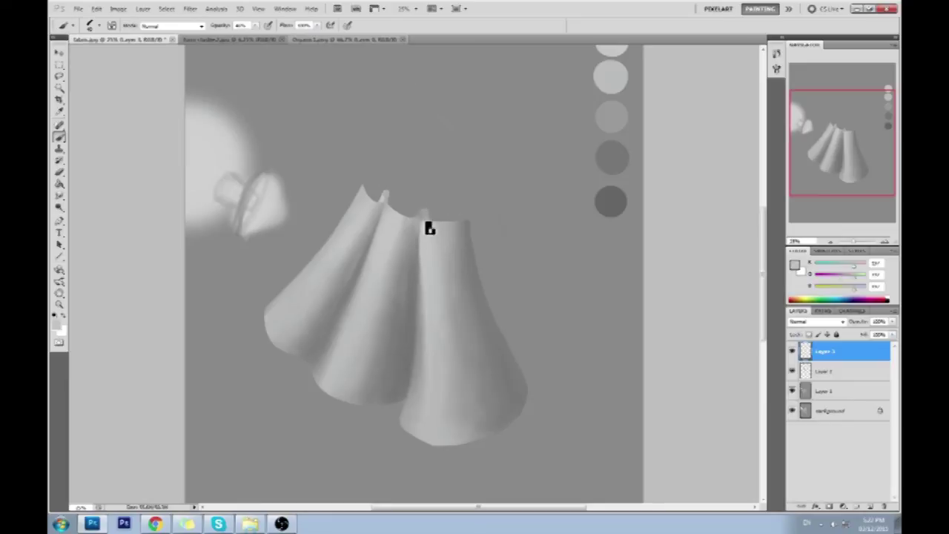
pyautogui.keyDown('alt'); pyautogui.click(424, 211); pyautogui.keyUp('alt')
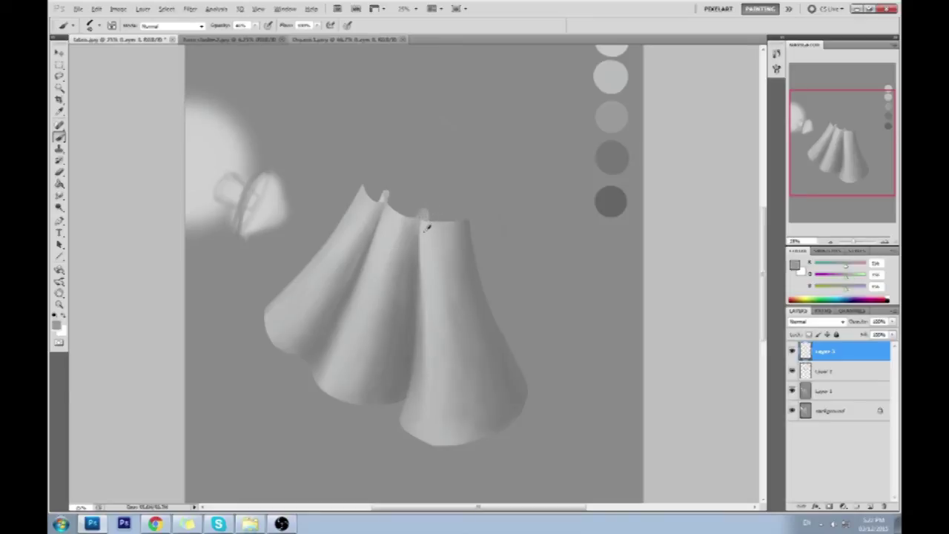
pyautogui.keyDown('alt'); pyautogui.click(424, 231); pyautogui.keyUp('alt')
# Blend the tones inside the right curl with sampled greys at a lower brush opacity.
pyautogui.click(255, 25)
pyautogui.click(425, 219)
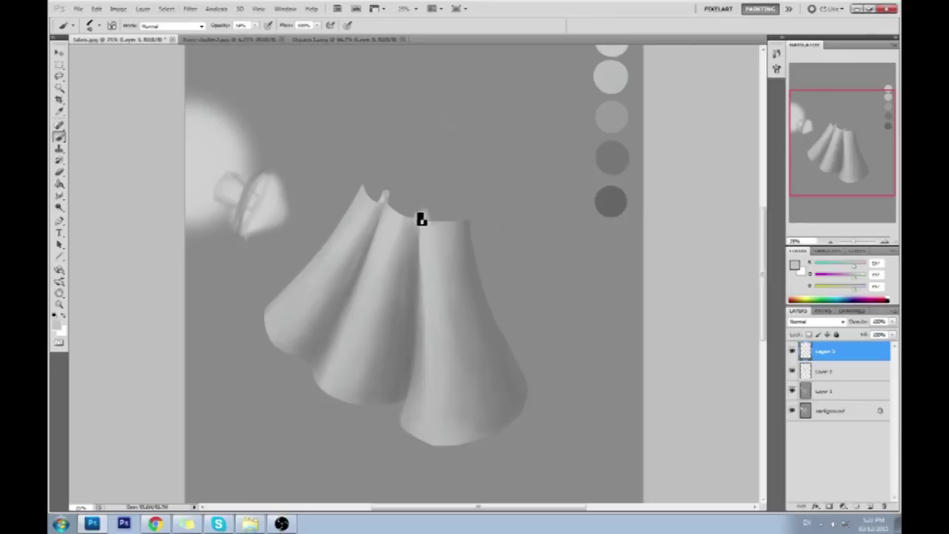
pyautogui.keyDown('alt'); pyautogui.click(429, 223); pyautogui.keyUp('alt')
pyautogui.keyDown('alt'); pyautogui.click(428, 223); pyautogui.keyUp('alt')
pyautogui.keyDown('alt'); pyautogui.click(424, 215); pyautogui.keyUp('alt')
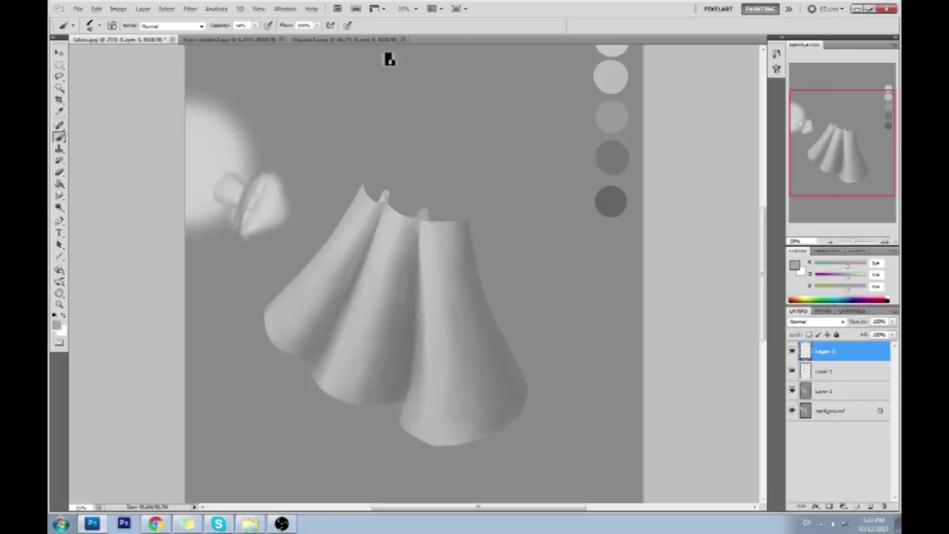
# Switch to a different brush at low opacity and shade the middle fold's upper end beside the right curl.
pyautogui.click(255, 25)
pyautogui.moveTo(256, 35); pyautogui.dragTo(272, 36)
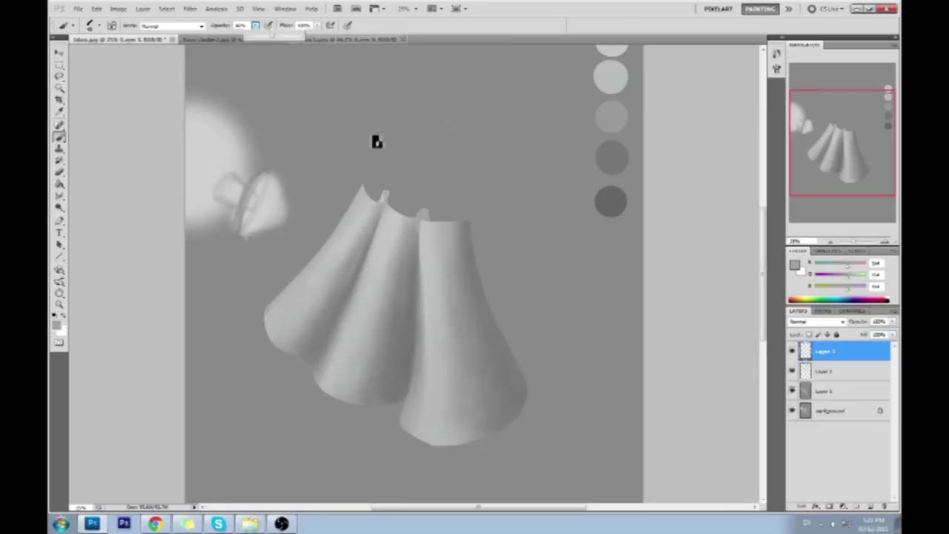
pyautogui.rightClick(417, 215)
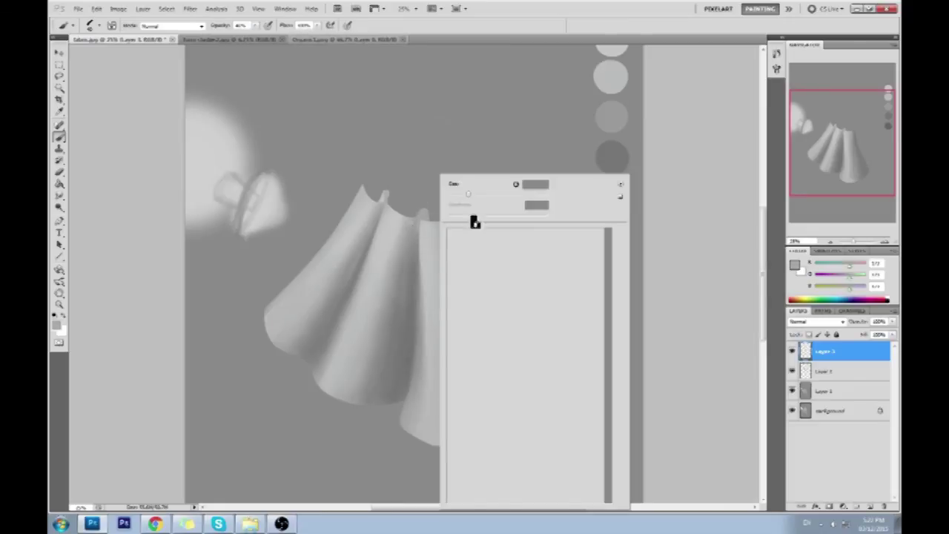
pyautogui.click(671, 366)
pyautogui.press('1')
pyautogui.press('5')
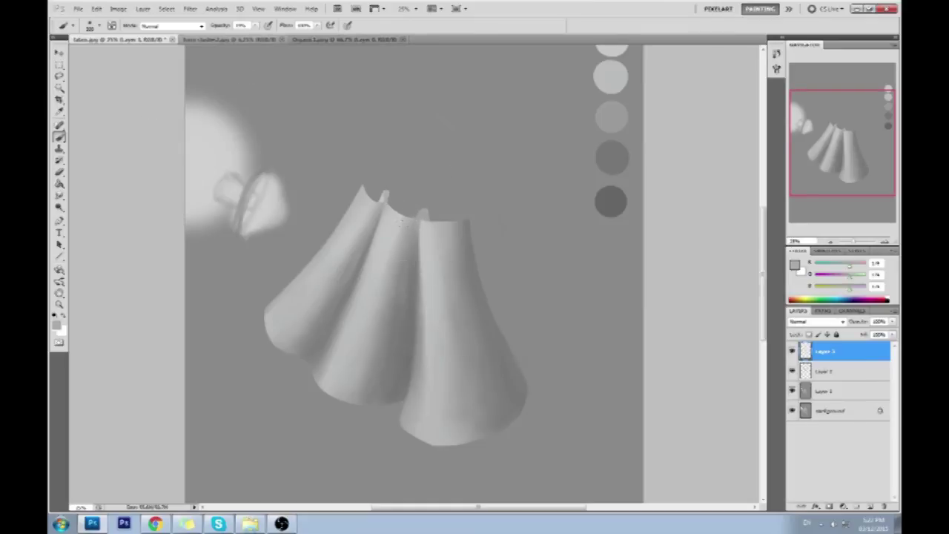
pyautogui.keyDown('alt'); pyautogui.click(415, 236); pyautogui.keyUp('alt')
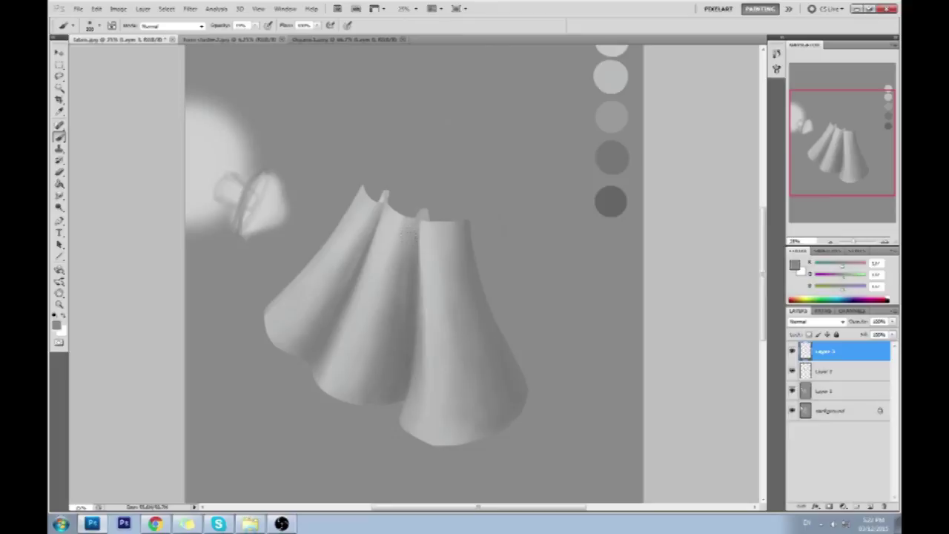
pyautogui.keyDown('alt'); pyautogui.click(414, 215); pyautogui.keyUp('alt')
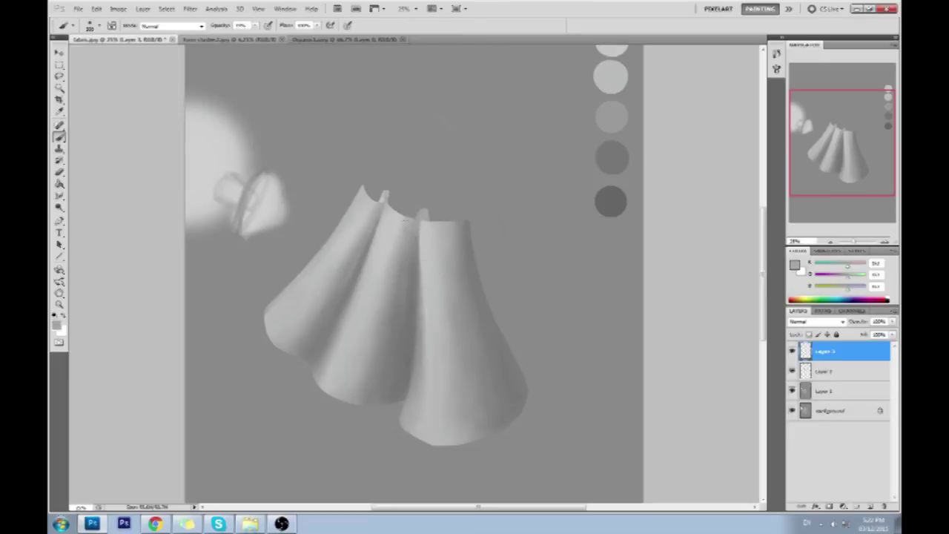
pyautogui.keyDown('alt'); pyautogui.click(394, 211); pyautogui.keyUp('alt')
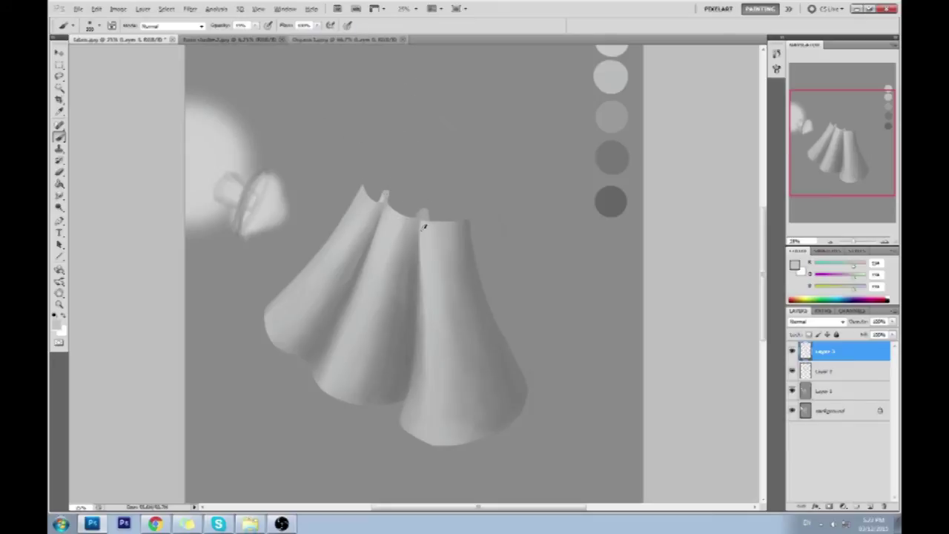
# Deepen the shadow under the right curl and relight the adjoining fold edge with sampled greys.
pyautogui.keyDown('alt'); pyautogui.click(420, 242); pyautogui.keyUp('alt')
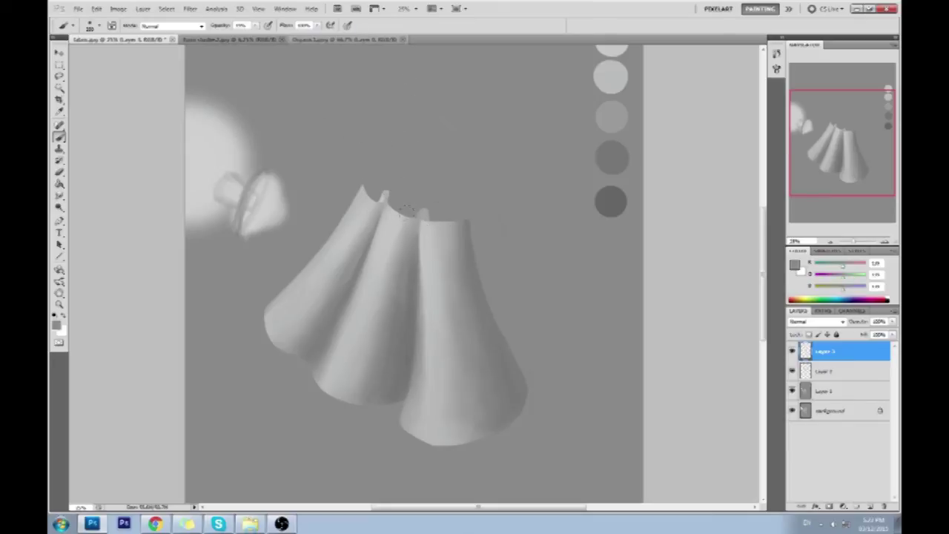
pyautogui.keyDown('alt'); pyautogui.click(425, 225); pyautogui.keyUp('alt')
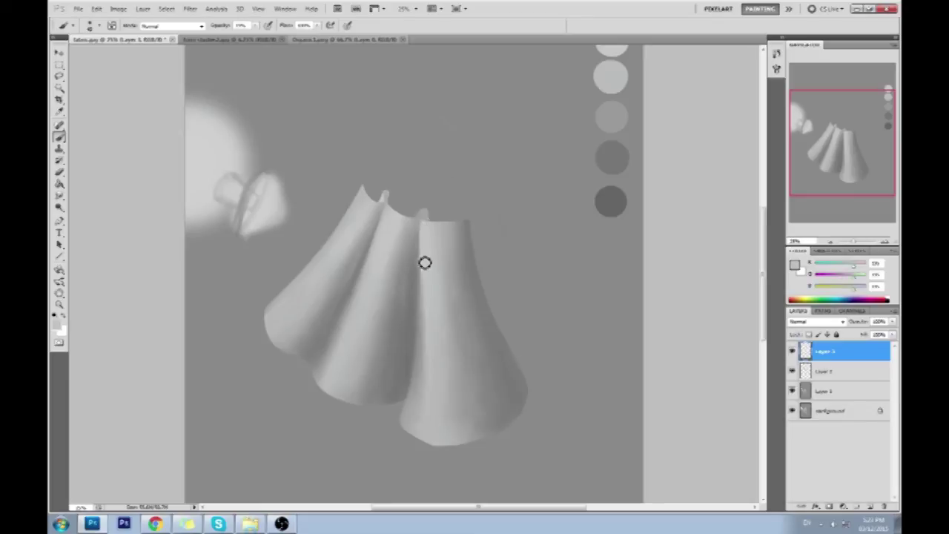
pyautogui.keyDown('alt'); pyautogui.click(422, 238); pyautogui.keyUp('alt')
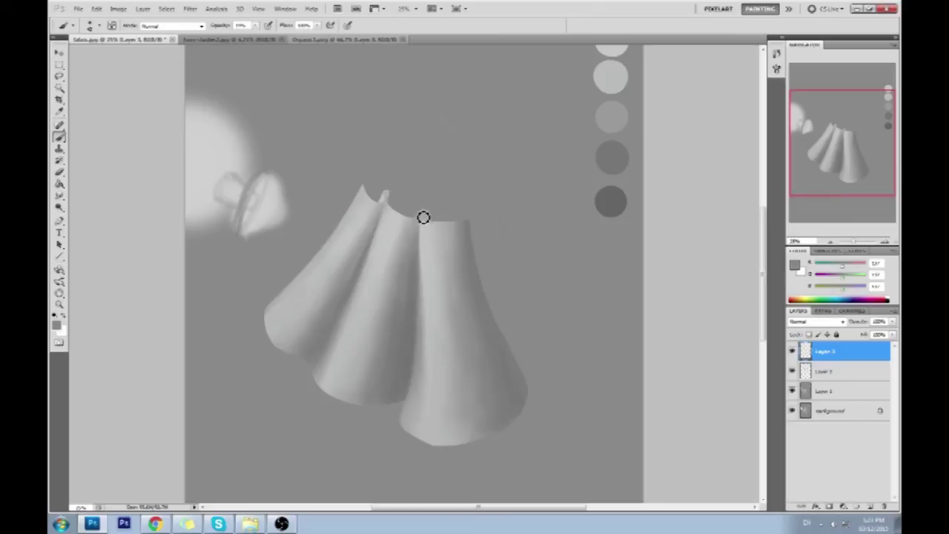
pyautogui.keyDown('alt'); pyautogui.click(426, 224); pyautogui.keyUp('alt')
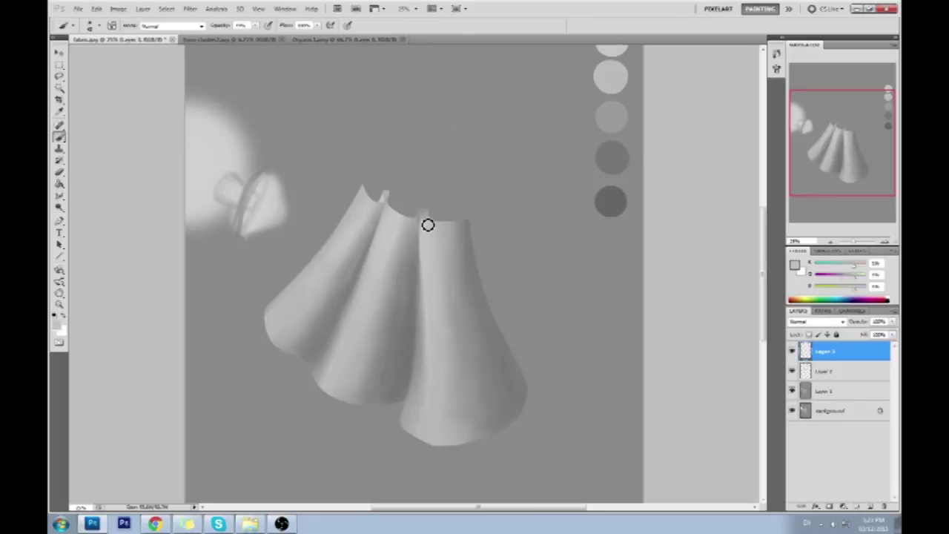
# Smooth the transition where the right curl meets the right fold's edge, using greys sampled up close.
pyautogui.press('z')
pyautogui.moveTo(498, 338); pyautogui.dragTo(498, 338)
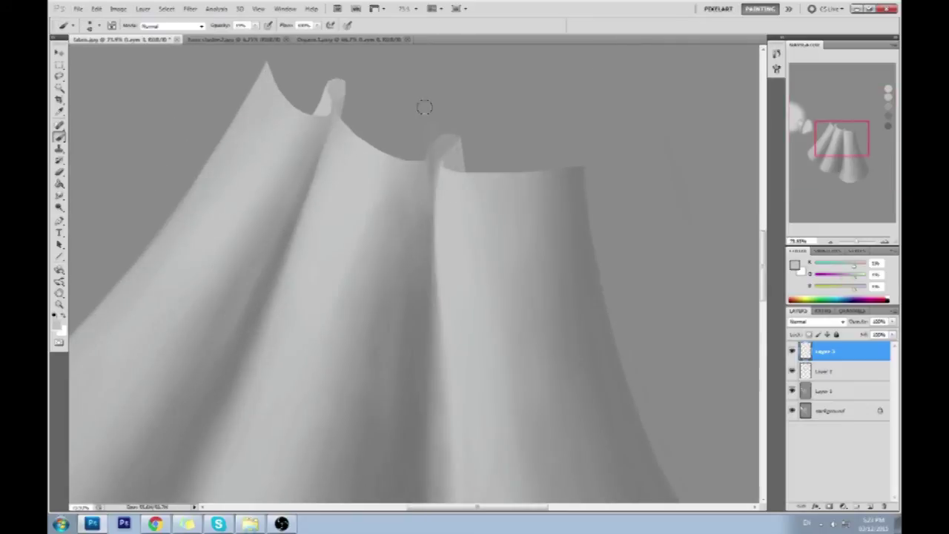
pyautogui.keyDown('alt'); pyautogui.click(440, 153); pyautogui.keyUp('alt')
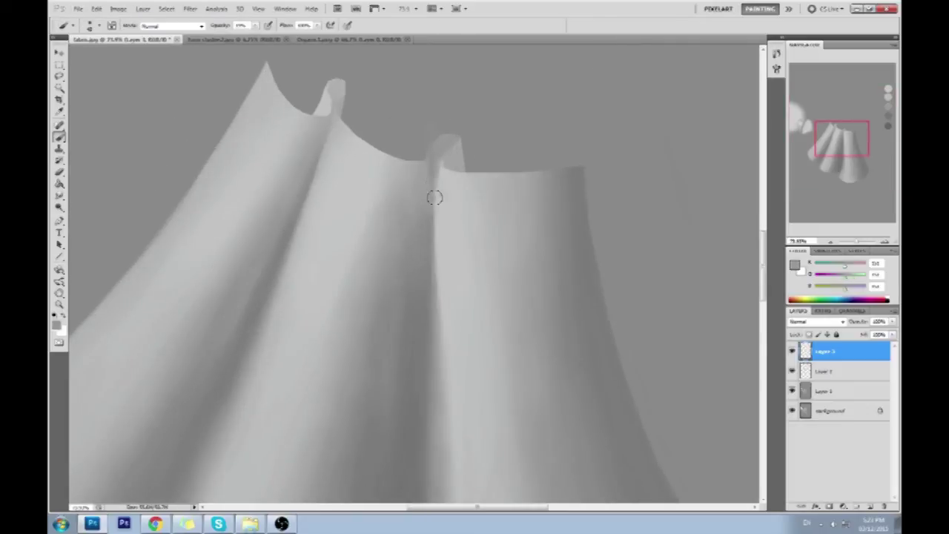
pyautogui.keyDown('alt'); pyautogui.click(445, 182); pyautogui.keyUp('alt')
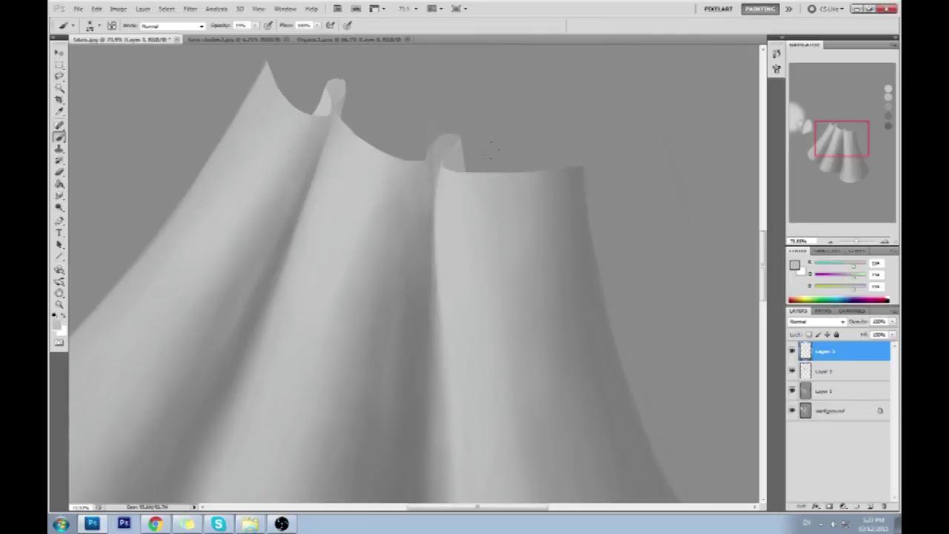
pyautogui.keyDown('alt'); pyautogui.click(443, 159); pyautogui.keyUp('alt')
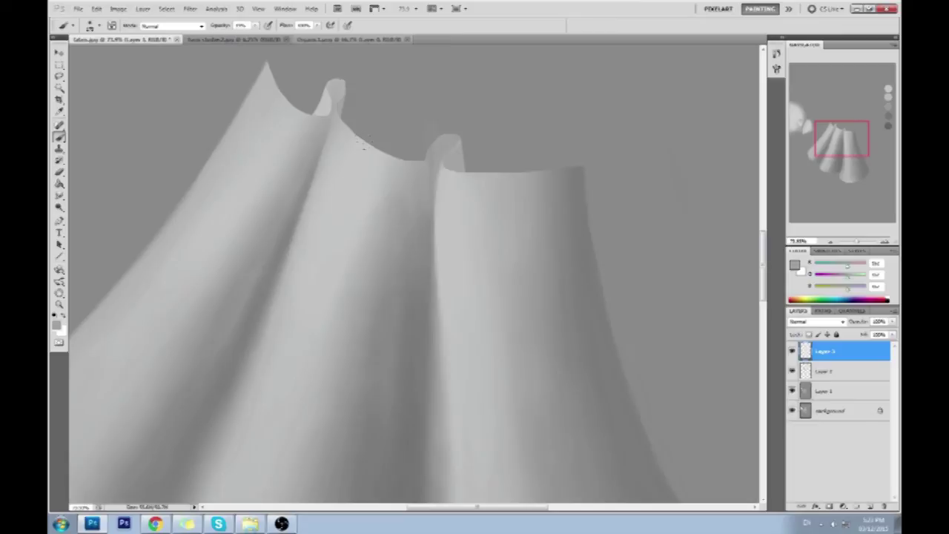
# Balance the right curl's light and shadow against the whole fabric with sampled greys.
pyautogui.hotkey('ctrl', '0')
pyautogui.keyDown('alt'); pyautogui.click(428, 245); pyautogui.keyUp('alt')
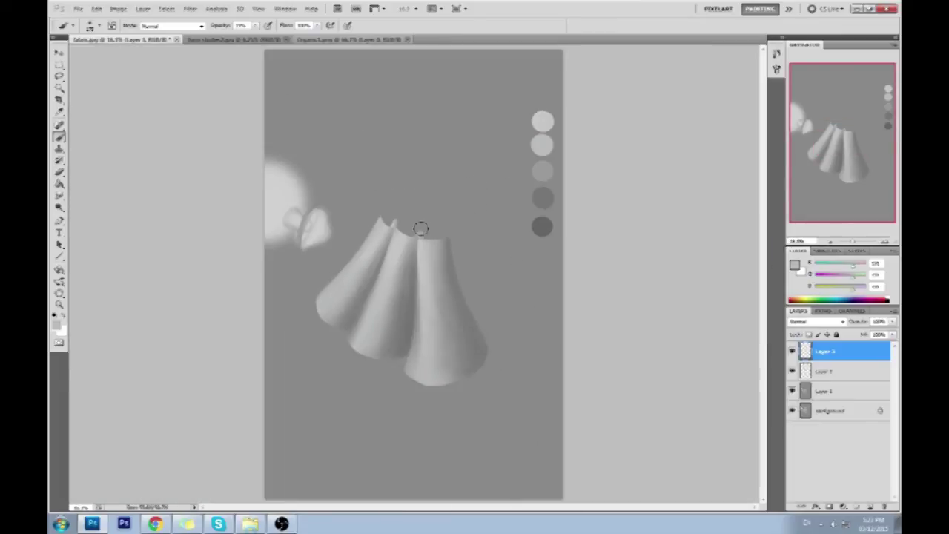
pyautogui.keyDown('alt'); pyautogui.click(427, 234); pyautogui.keyUp('alt')
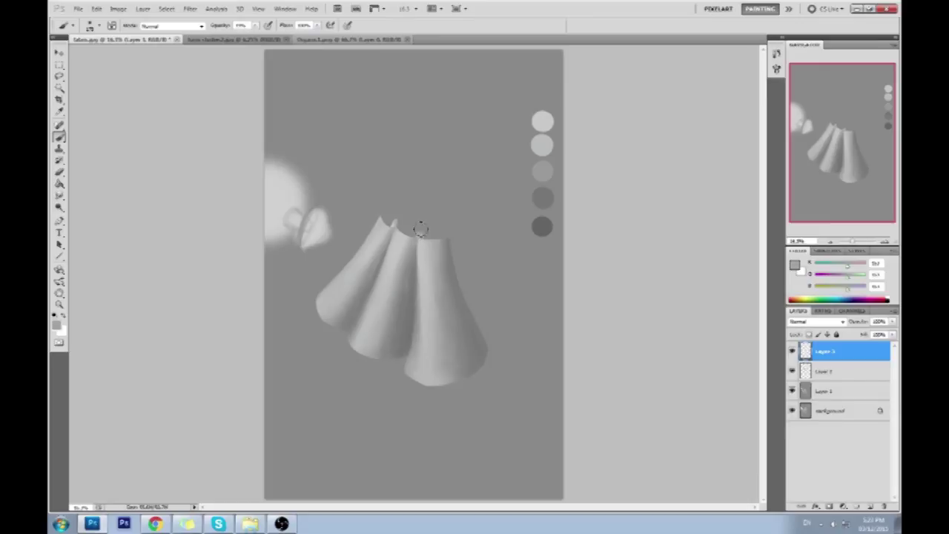
pyautogui.keyDown('alt'); pyautogui.click(418, 232); pyautogui.keyUp('alt')
pyautogui.keyDown('alt'); pyautogui.click(416, 236); pyautogui.keyUp('alt')
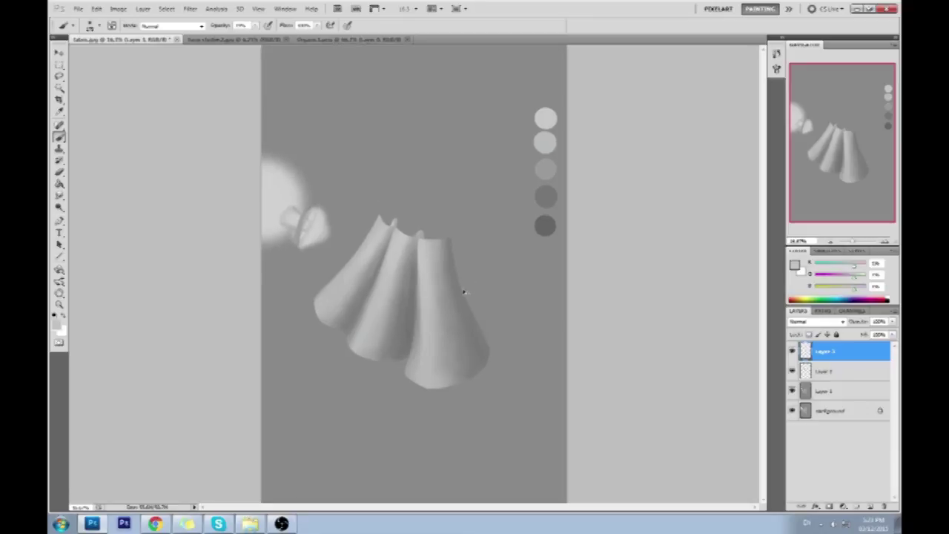
# Change the brush opacity and touch up the middle fold's top near the right curl with sampled greys.
pyautogui.scroll(2, 461, 288)
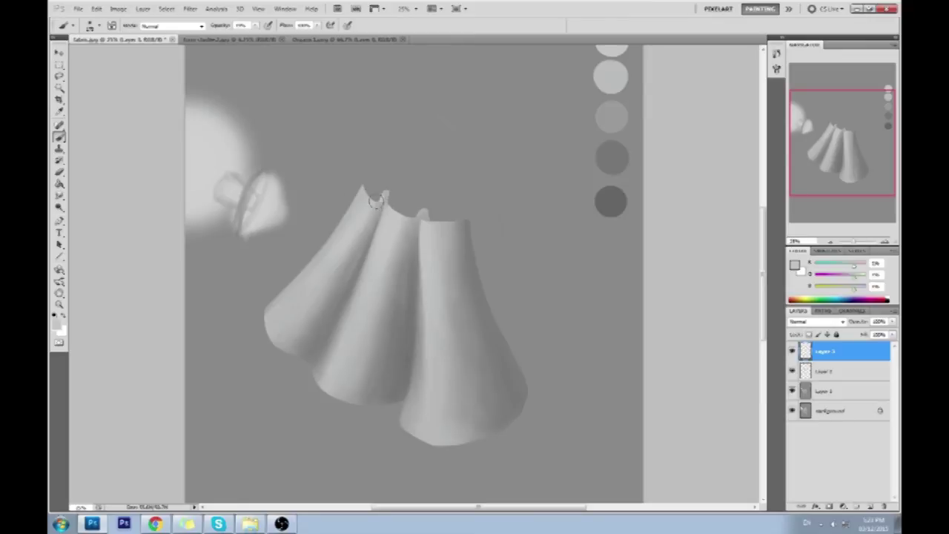
pyautogui.keyDown('alt'); pyautogui.click(417, 245); pyautogui.keyUp('alt')
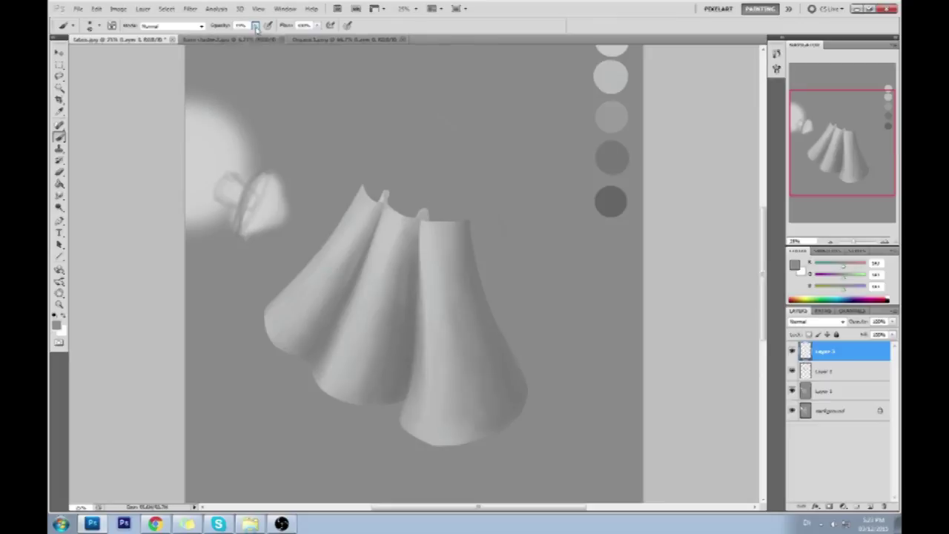
pyautogui.press('6')
pyautogui.press('7')
pyautogui.keyDown('alt'); pyautogui.click(404, 216); pyautogui.keyUp('alt')
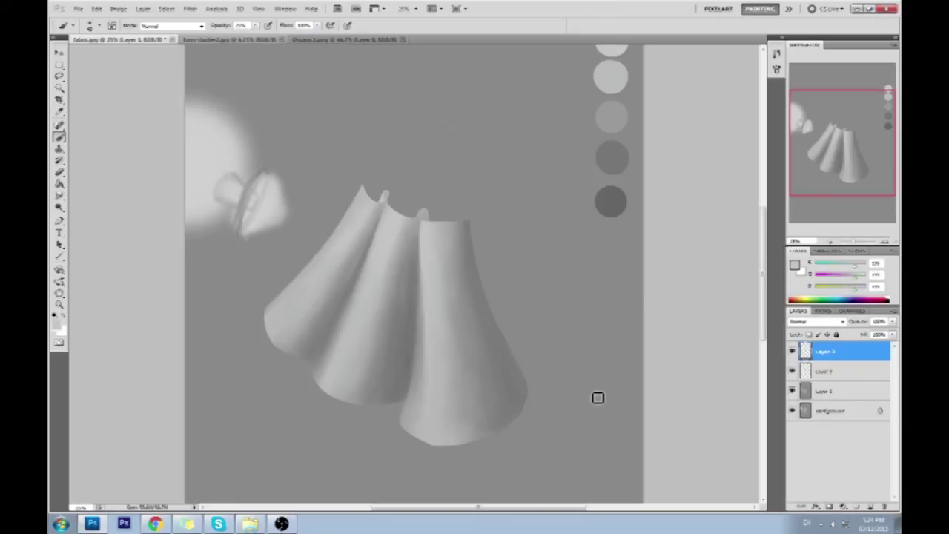
# Merge the two upper painting layers down into the first layer above the background.
pyautogui.rightClick(831, 372)
pyautogui.click(838, 345)
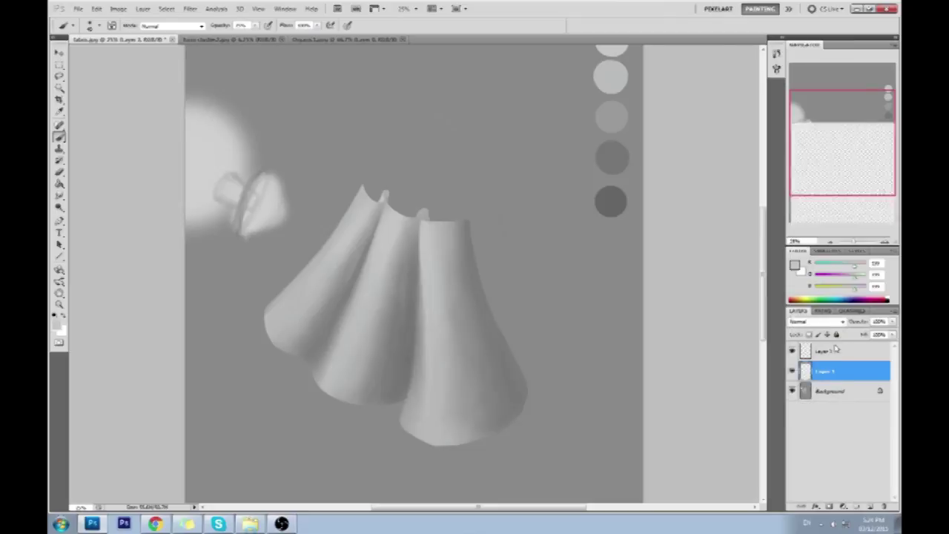
pyautogui.click(828, 317)
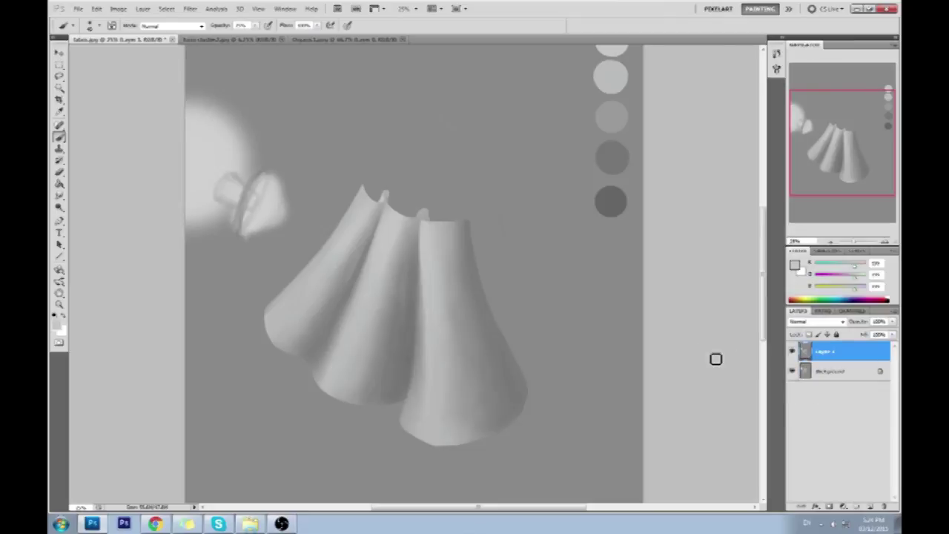
# Choose another brush and trim the bottom hem of the right fold with grey sampled from the background.
pyautogui.rightClick(451, 315)
pyautogui.click(551, 415)
pyautogui.click(716, 340)
pyautogui.click(255, 24)
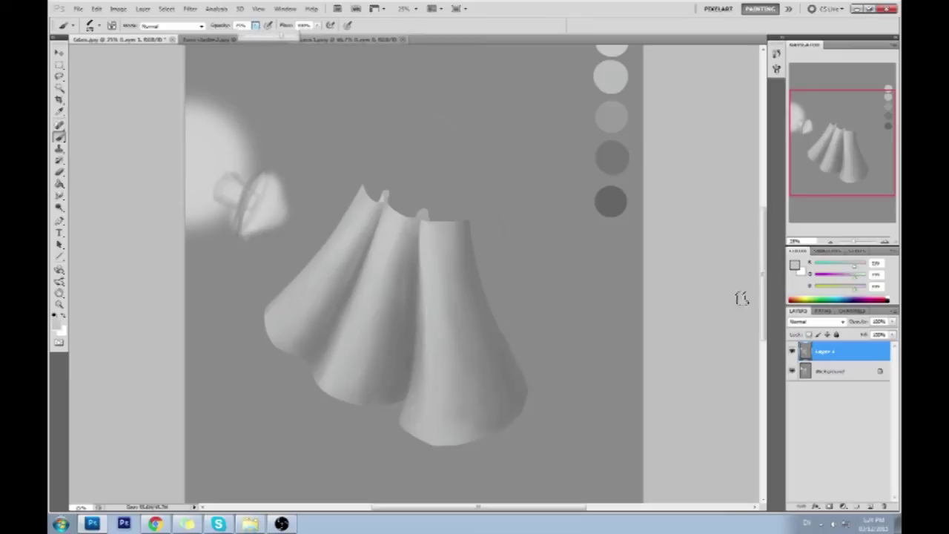
pyautogui.keyDown('alt'); pyautogui.click(549, 400); pyautogui.keyUp('alt')
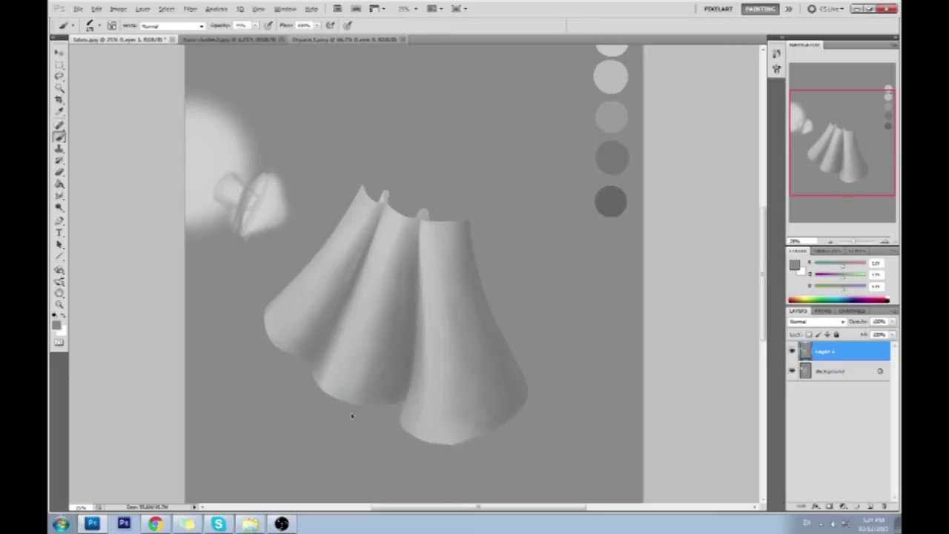
pyautogui.press('alt')
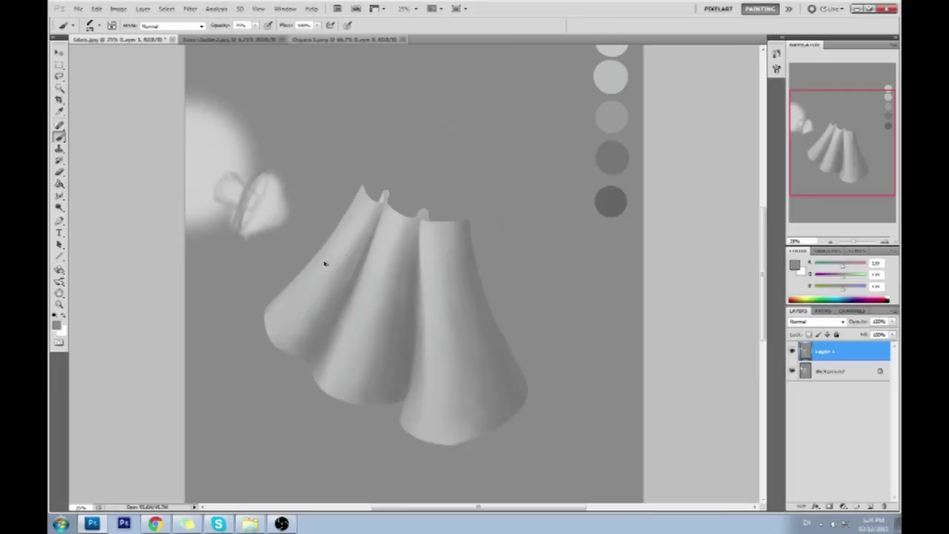
# Set the brush opacity to 100% and paint out the light-source and arrow sketch beside the fabric with background grey.
pyautogui.click(256, 25)
pyautogui.moveTo(256, 37); pyautogui.dragTo(270, 36)
pyautogui.click(724, 286)
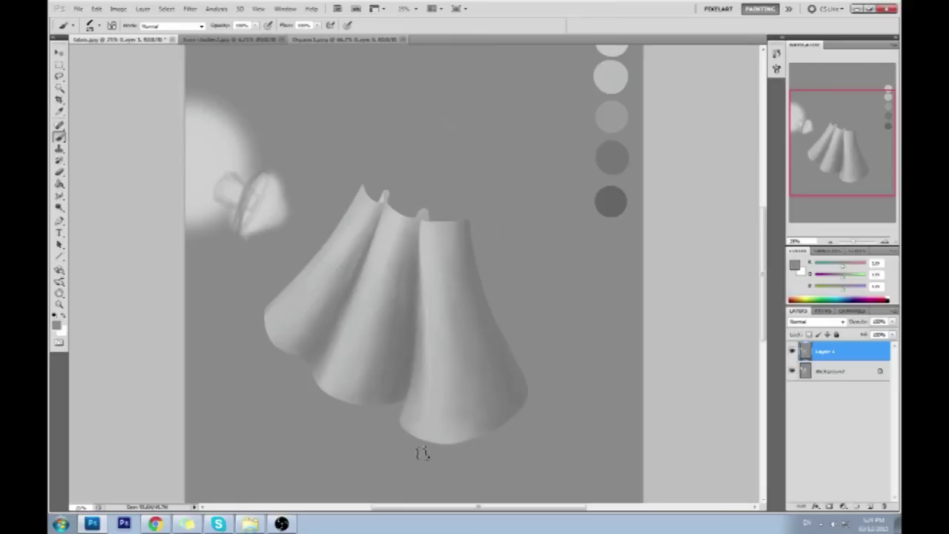
pyautogui.press('alt')
pyautogui.press('alt')
pyautogui.moveTo(285, 216)
pyautogui.mouseDown()
pyautogui.moveTo(230, 234)
pyautogui.moveTo(217, 224)
pyautogui.moveTo(235, 178)
pyautogui.moveTo(311, 83)
pyautogui.moveTo(302, 74)
pyautogui.moveTo(142, 131)
pyautogui.mouseUp()
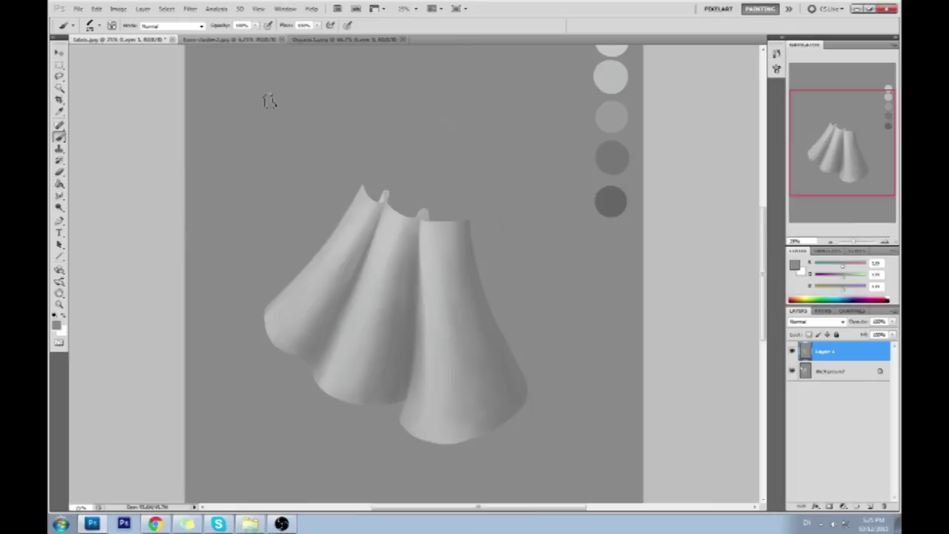
# Set the foreground colour to white and choose a different brush preset.
pyautogui.hotkey('ctrl', '-')
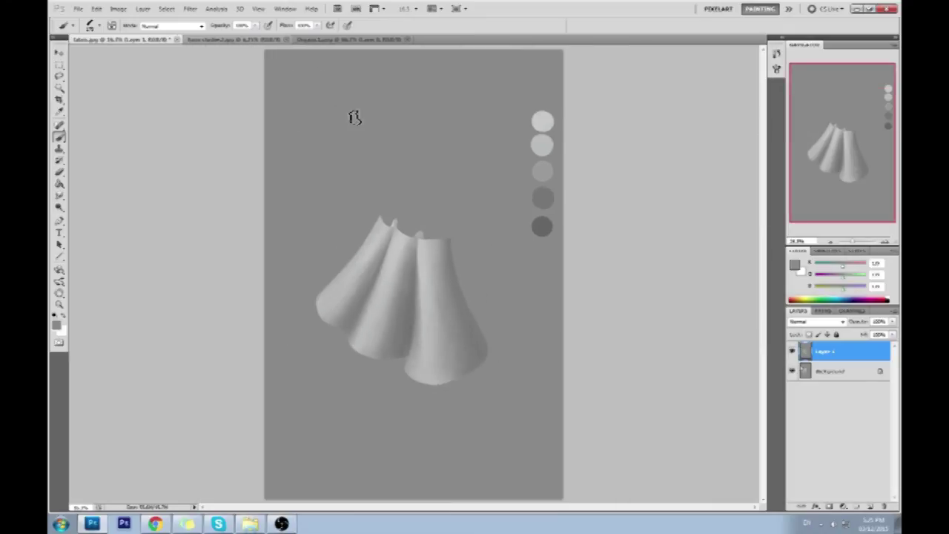
pyautogui.hotkey('ctrl', '-')
pyautogui.hotkey('ctrl', '-')
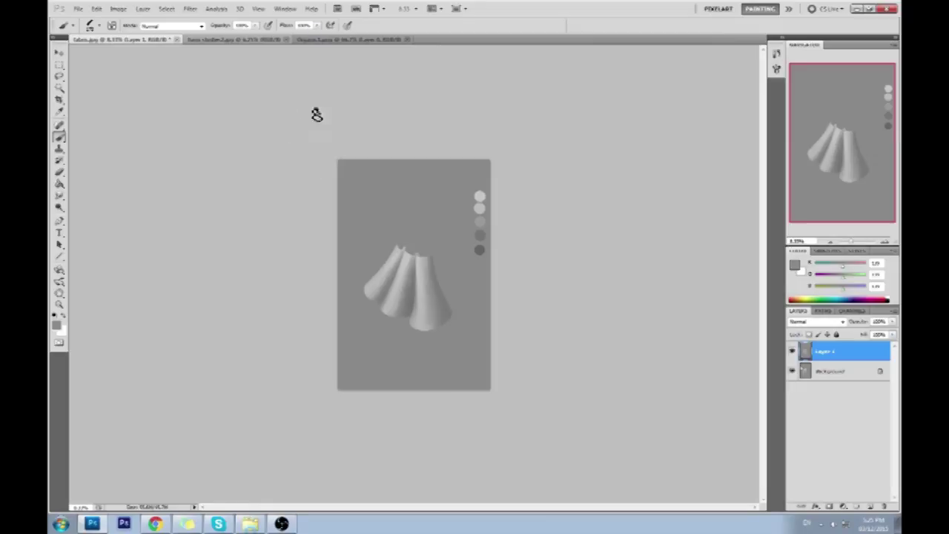
pyautogui.click(796, 265)
pyautogui.click(552, 180)
pyautogui.click(801, 173)
pyautogui.press('b')
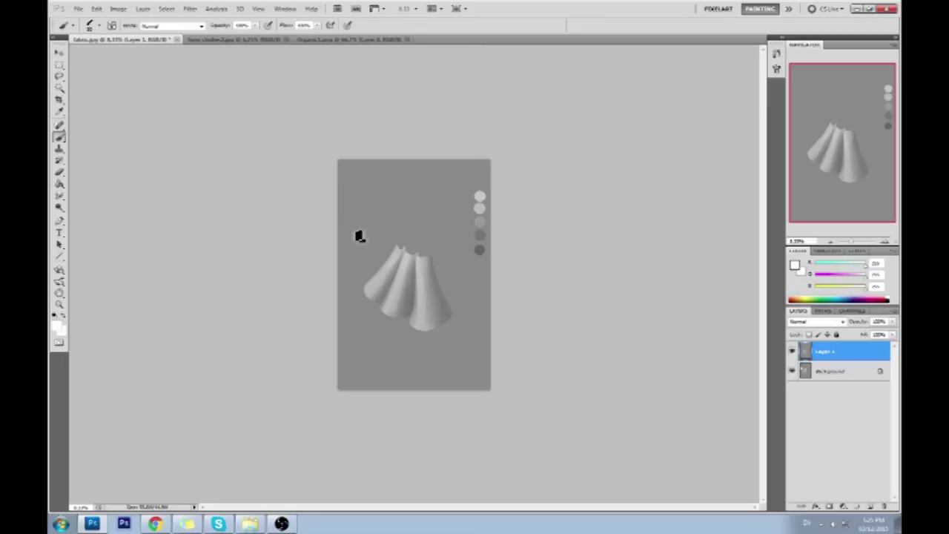
pyautogui.scroll(3, 512, 237)
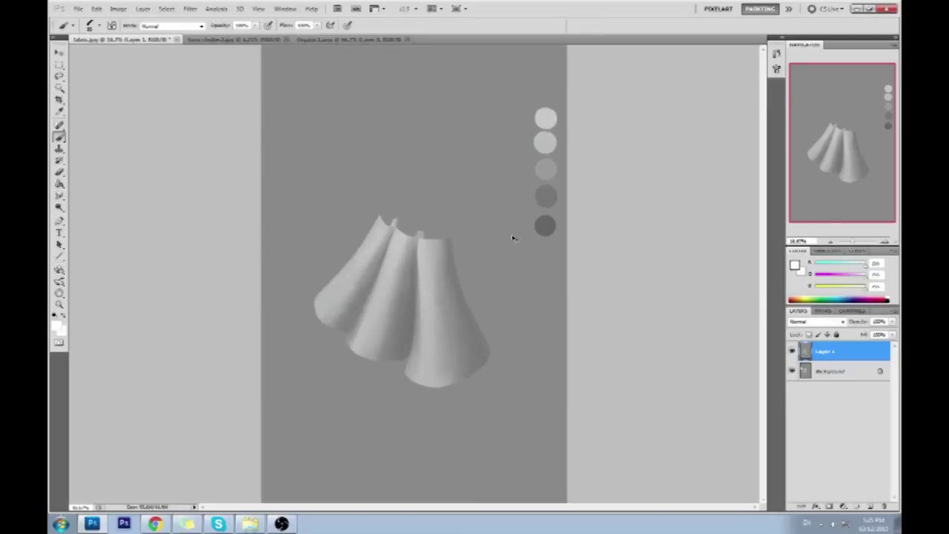
pyautogui.moveTo(572, 371); pyautogui.dragTo(492, 228)
pyautogui.rightClick(492, 229)
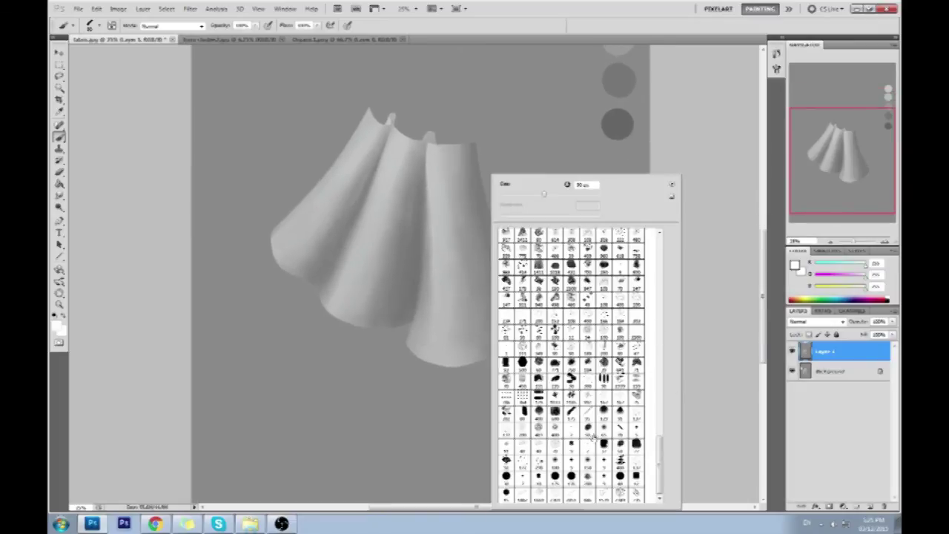
pyautogui.doubleClick(596, 434)
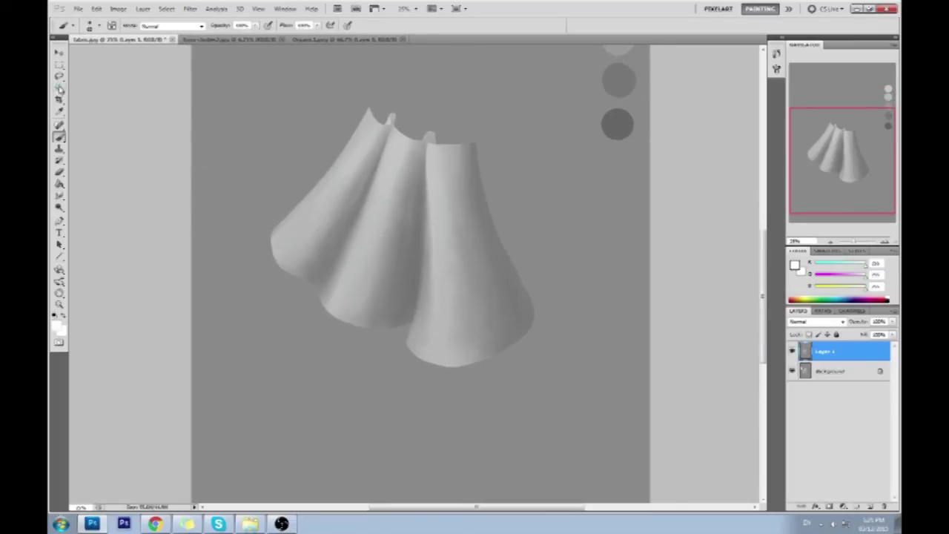
pyautogui.moveTo(59, 87); pyautogui.dragTo(107, 97)
pyautogui.click(578, 298)
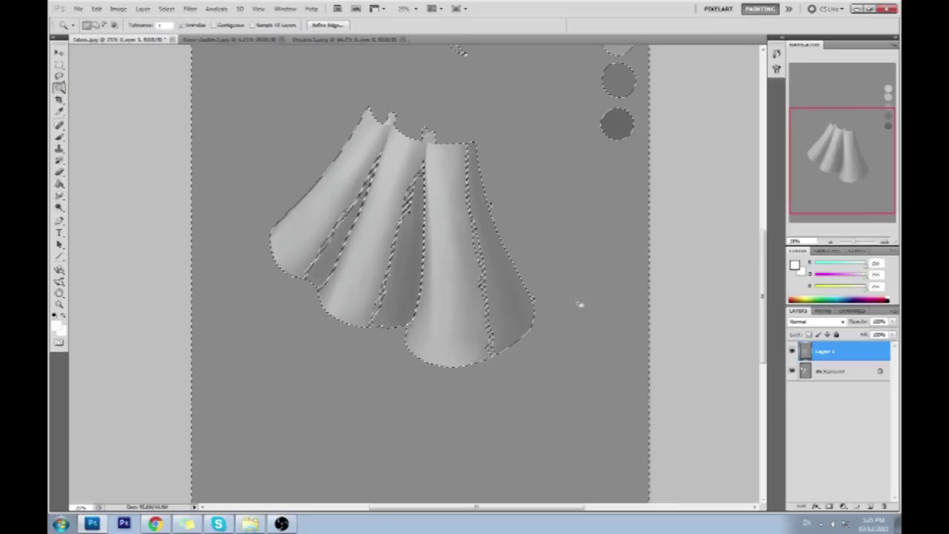
pyautogui.press('l')
pyautogui.press('alt')
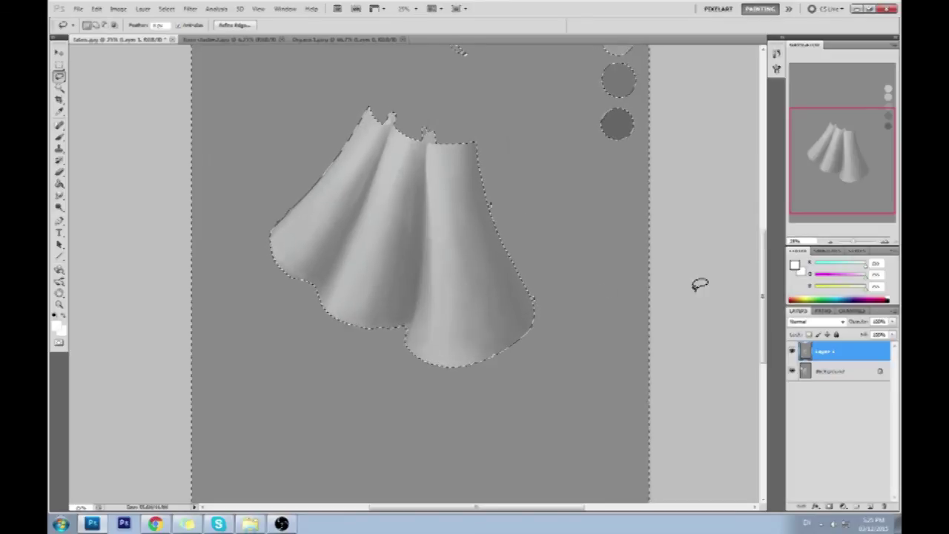
pyautogui.hotkey('ctrl', '-')
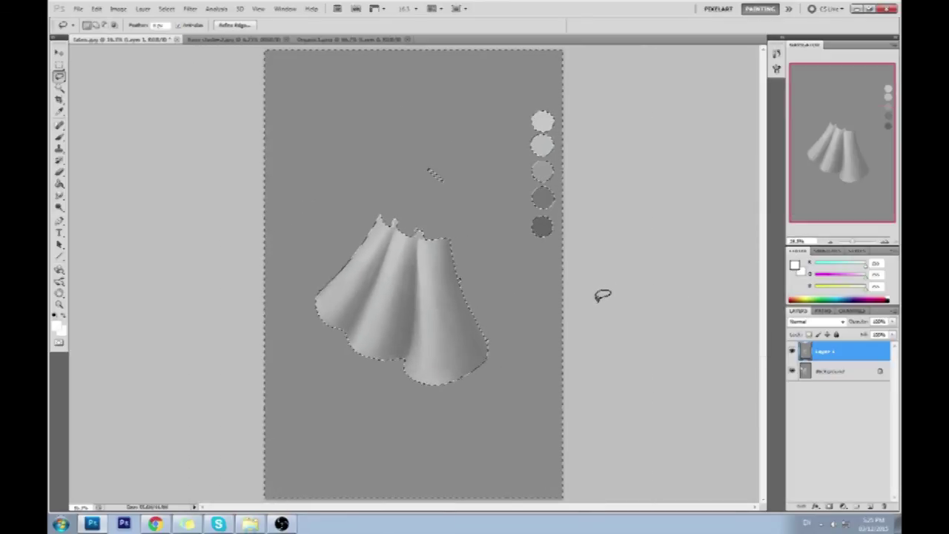
pyautogui.hotkey('ctrl', 'u')
pyautogui.moveTo(733, 387); pyautogui.dragTo(752, 388)
pyautogui.click(843, 292)
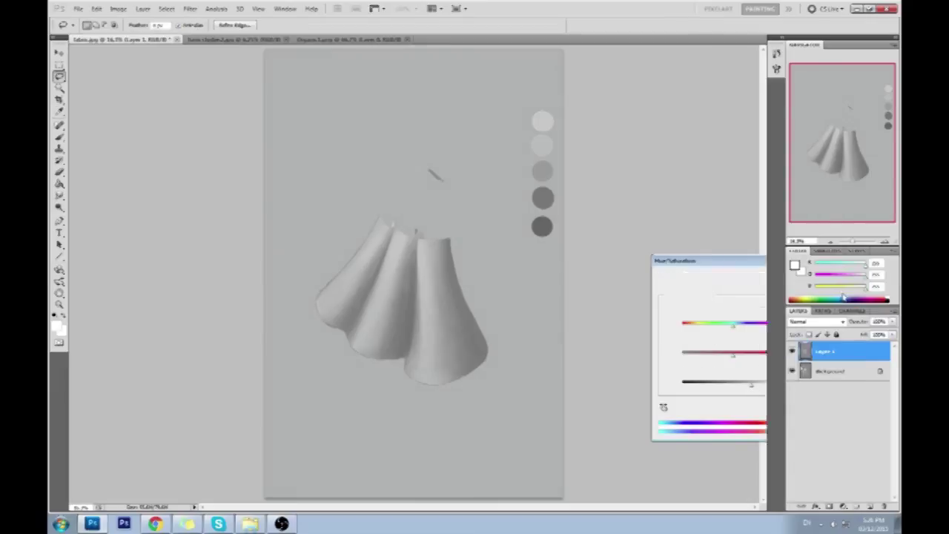
# Set the Magic Wand to contiguous selection without anti-aliasing, change its tolerance and select the grey background.
pyautogui.click(60, 87)
pyautogui.click(231, 27)
pyautogui.click(182, 26)
pyautogui.click(161, 25)
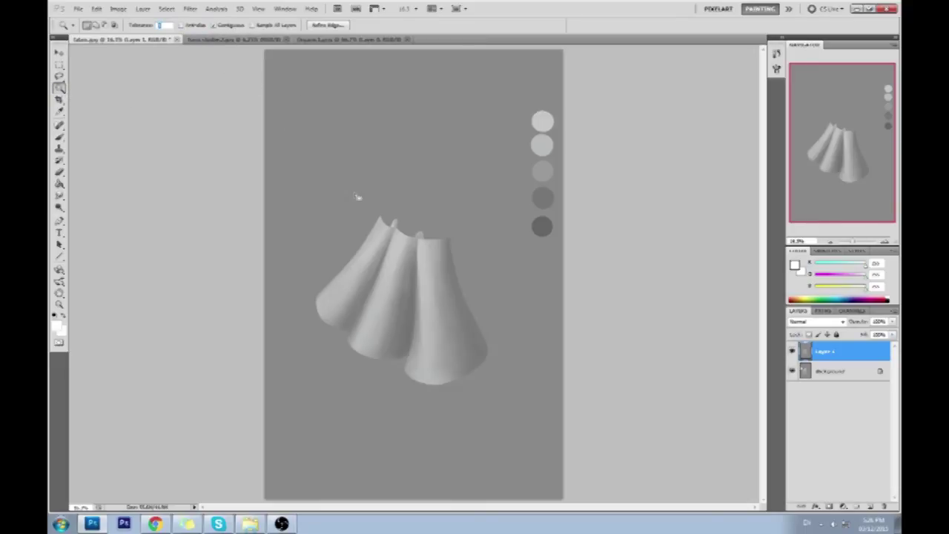
pyautogui.write('40')
pyautogui.click(510, 304)
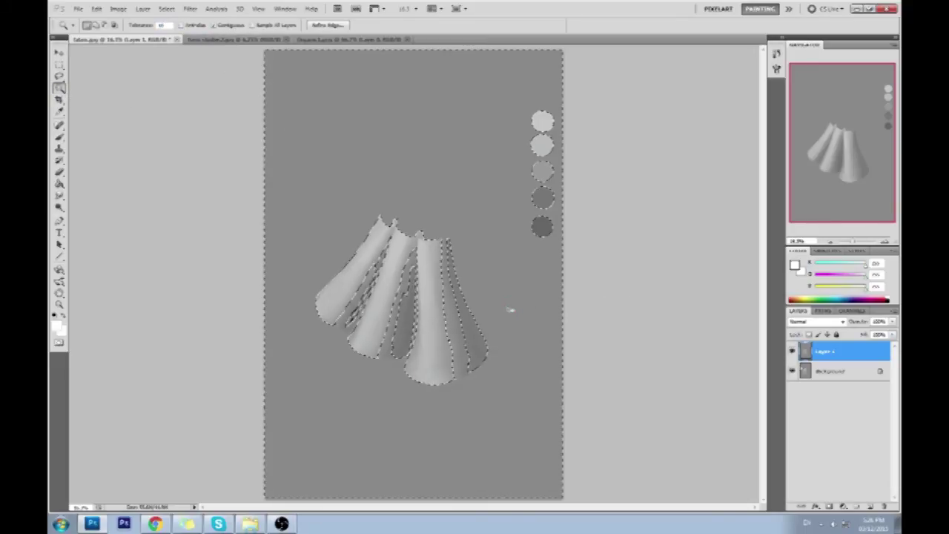
# Deselect the current background selection.
pyautogui.click(162, 26)
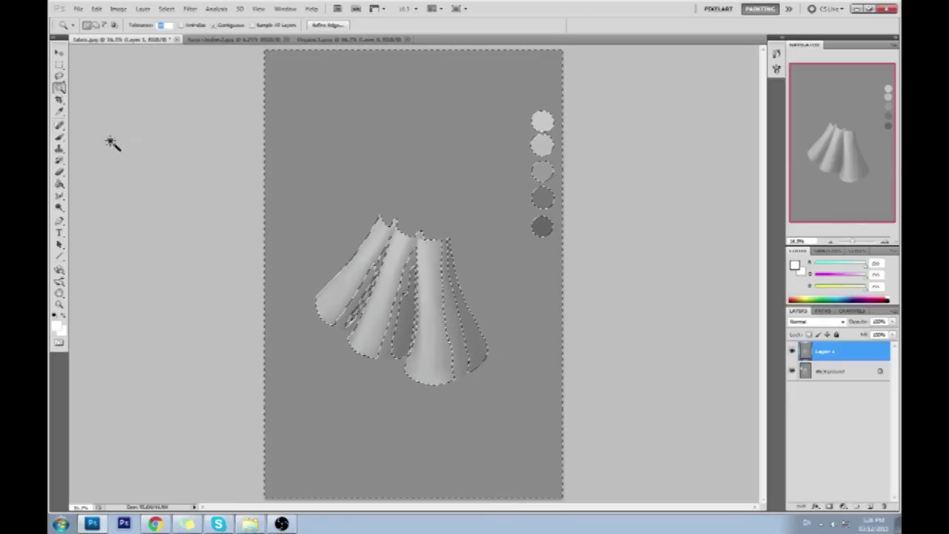
pyautogui.click(59, 138)
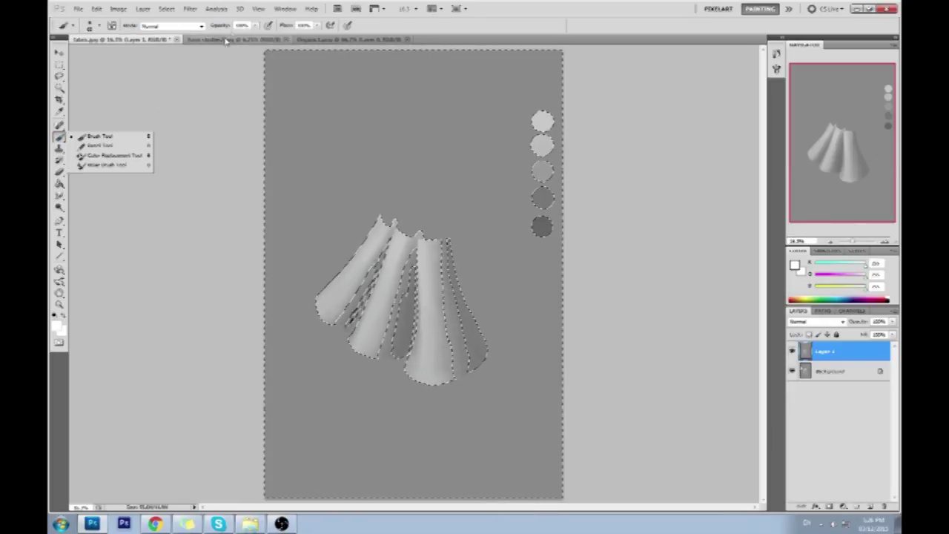
pyautogui.click(140, 108)
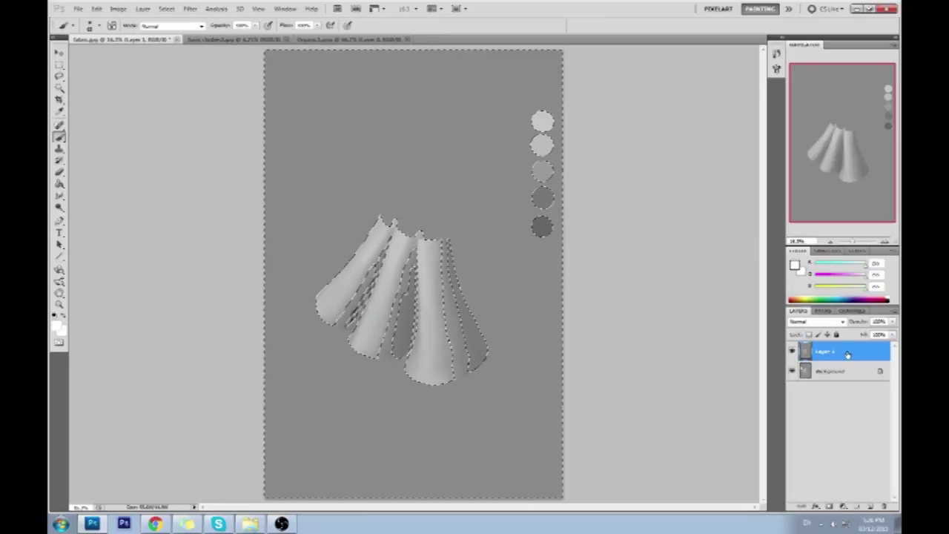
pyautogui.press('m')
pyautogui.rightClick(518, 249)
pyautogui.click(528, 251)
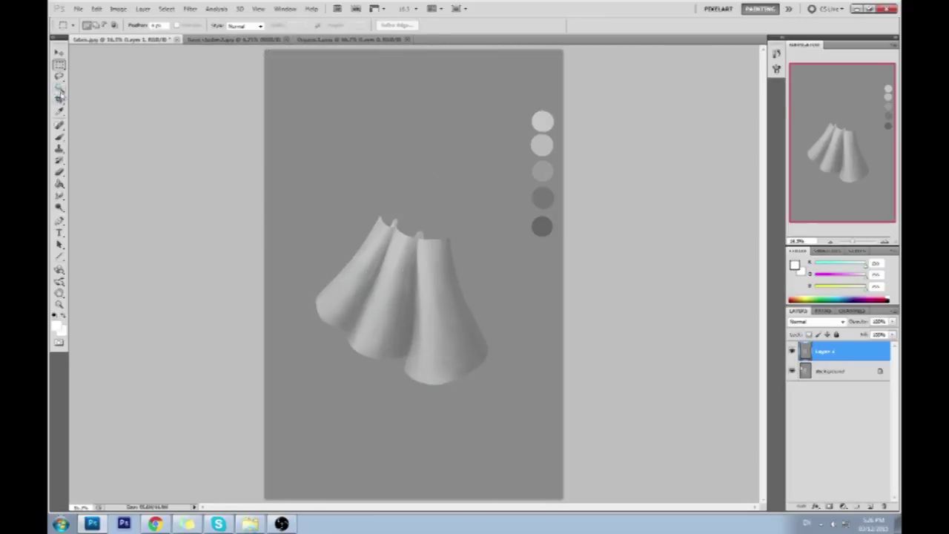
# Select the grey background with the Magic Wand and lasso the fold shadows out of the selection.
pyautogui.moveTo(60, 88); pyautogui.dragTo(104, 97)
pyautogui.click(371, 381)
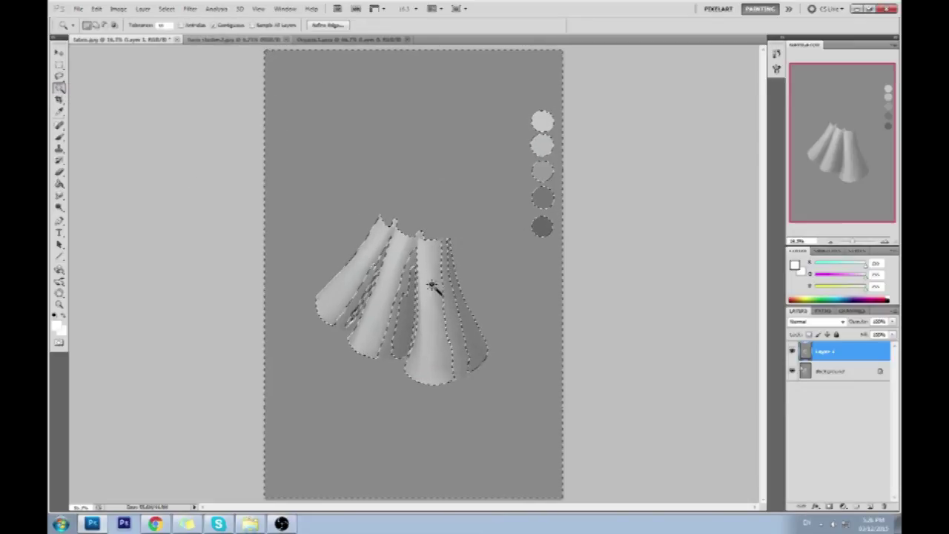
pyautogui.press('b')
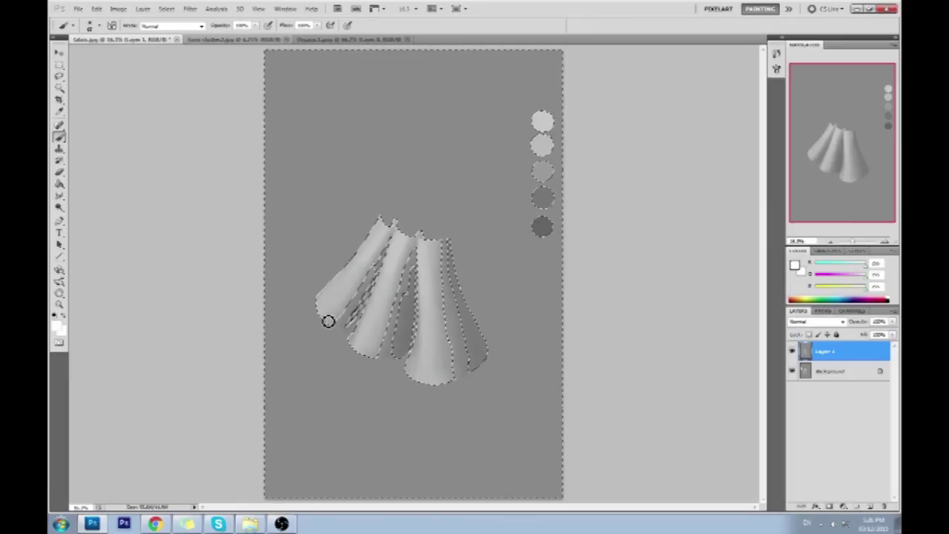
pyautogui.press('l')
pyautogui.press('alt')
pyautogui.press('shift')
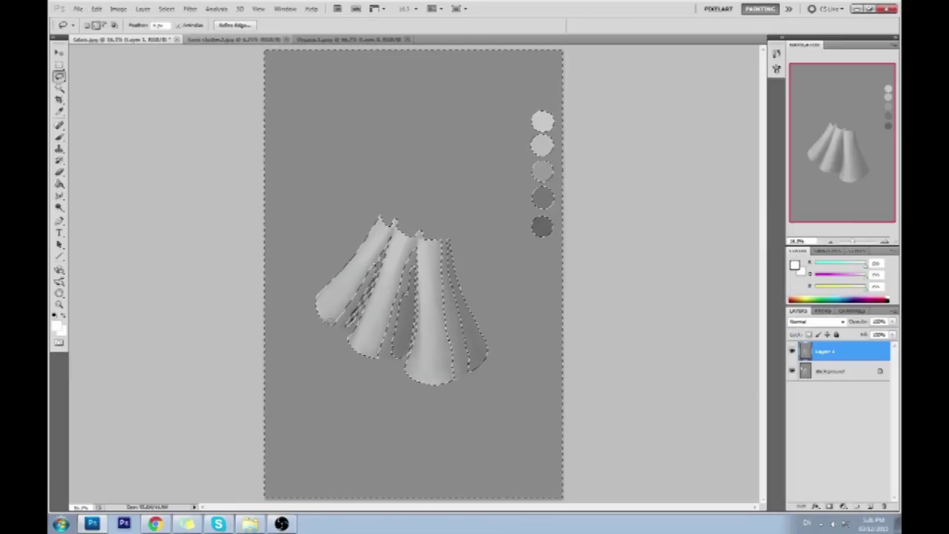
pyautogui.moveTo(354, 327); pyautogui.dragTo(350, 323)
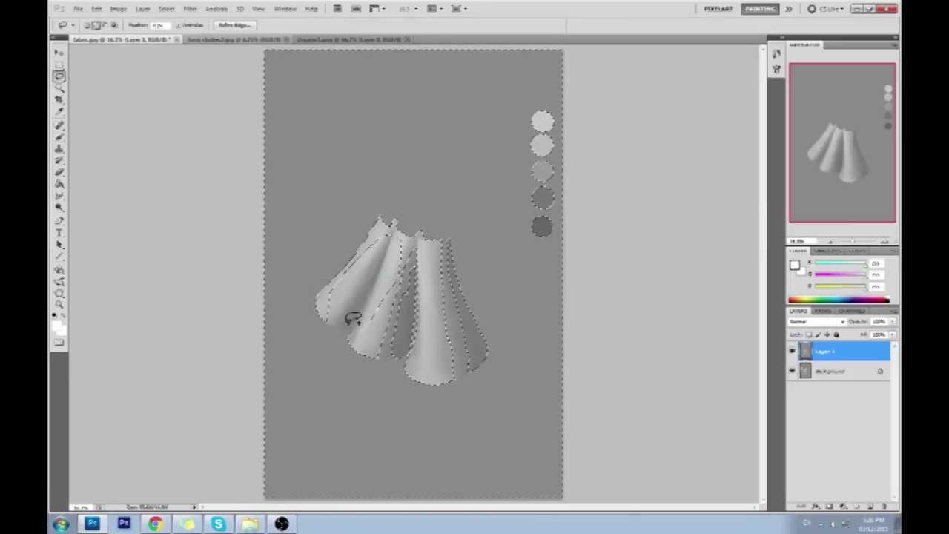
pyautogui.press('alt')
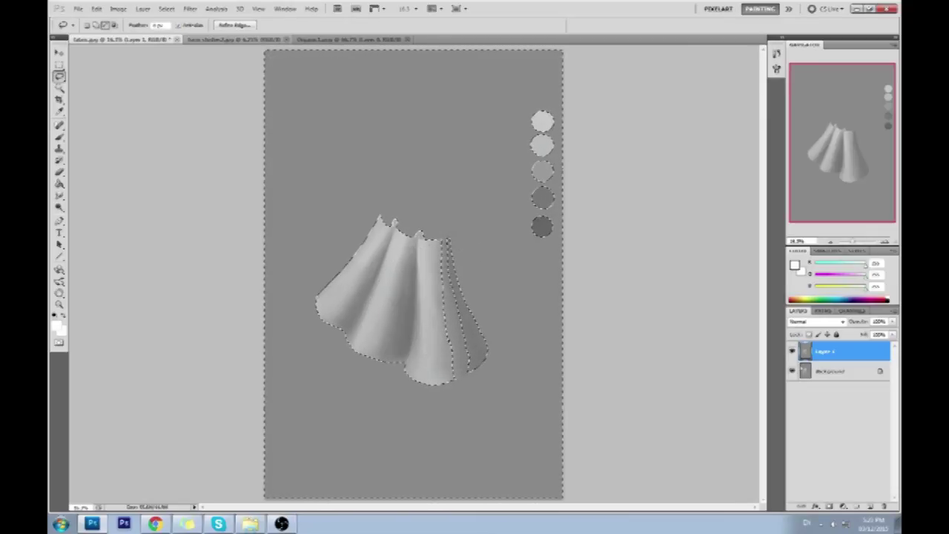
pyautogui.moveTo(433, 288); pyautogui.dragTo(484, 288)
pyautogui.moveTo(454, 380); pyautogui.dragTo(467, 304)
pyautogui.press('m')
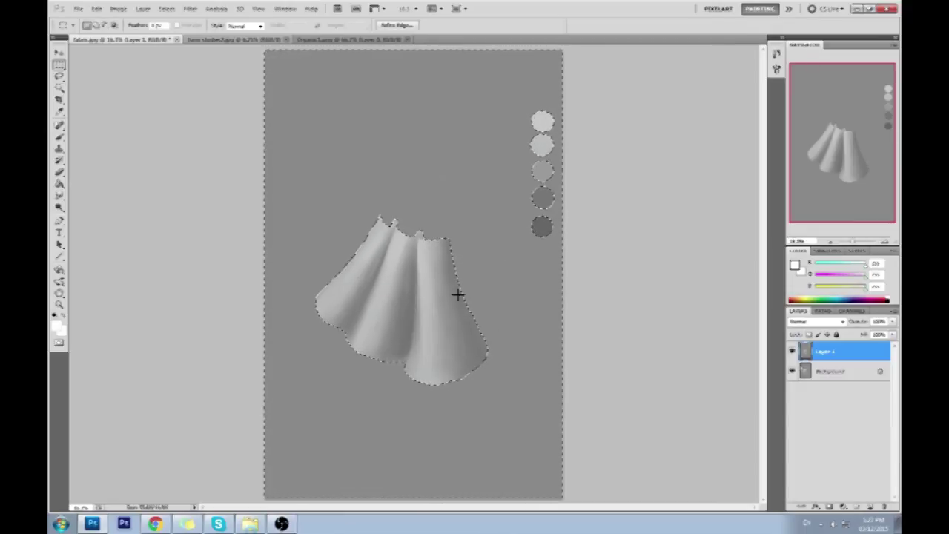
# Raise the lightness of the selected background to a light grey with Hue/Saturation.
pyautogui.press('Escape')
pyautogui.hotkey('ctrl', 'u')
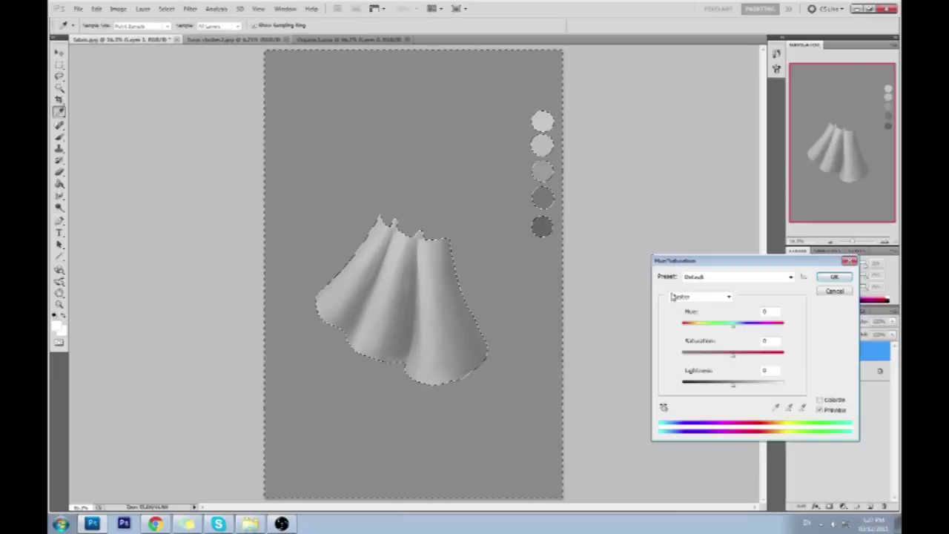
pyautogui.moveTo(734, 385); pyautogui.dragTo(754, 392)
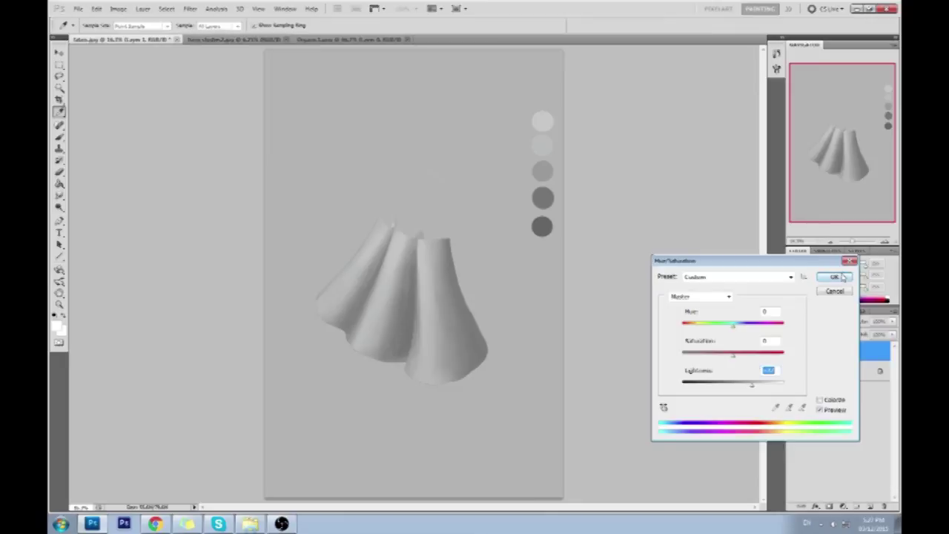
pyautogui.click(835, 278)
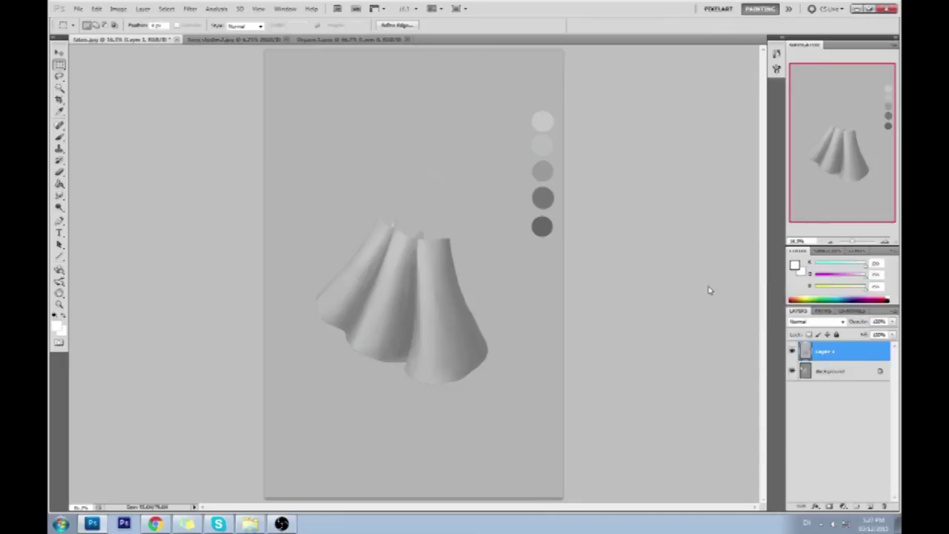
# Invert the selection so that it covers the fabric, and hide the selection outline.
pyautogui.rightClick(409, 278)
pyautogui.click(449, 295)
pyautogui.hotkey('ctrl', 'h')
# Enlarge the brush and repaint the outer edge and top of the left fold with sampled light greys.
pyautogui.press('b')
pyautogui.keyDown('alt'); pyautogui.click(349, 264); pyautogui.keyUp('alt')
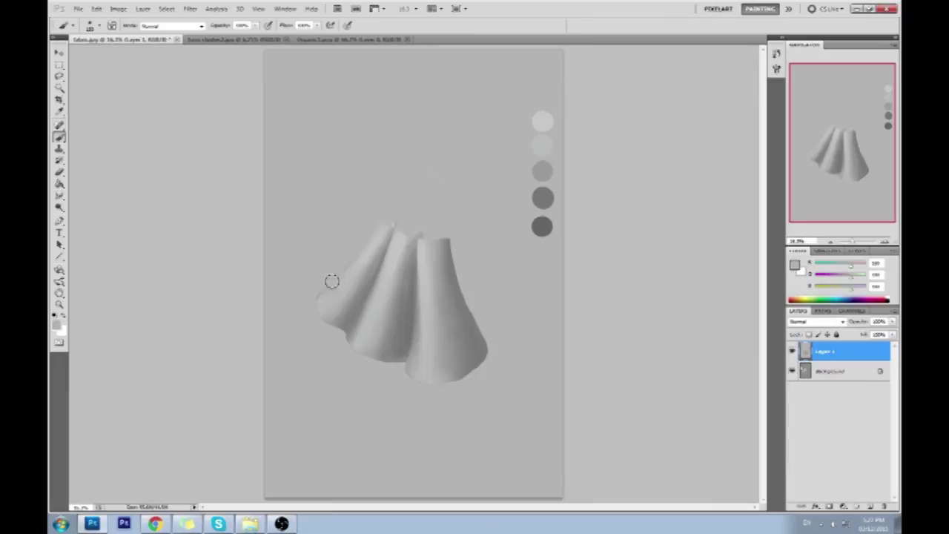
pyautogui.press('Return')
pyautogui.keyDown('alt'); pyautogui.click(318, 286); pyautogui.keyUp('alt')
pyautogui.keyDown('alt'); pyautogui.click(332, 284); pyautogui.keyUp('alt')
pyautogui.keyDown('alt'); pyautogui.click(401, 245); pyautogui.keyUp('alt')
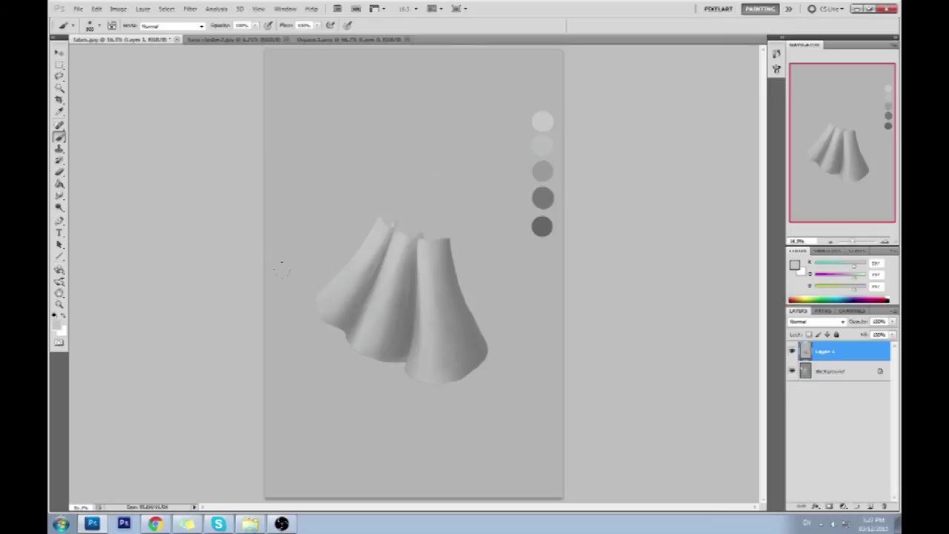
# Switch to the Dodge tool and lower its exposure to work on the left fold.
pyautogui.keyDown('alt'); pyautogui.click(335, 297); pyautogui.keyUp('alt')
pyautogui.click(59, 207)
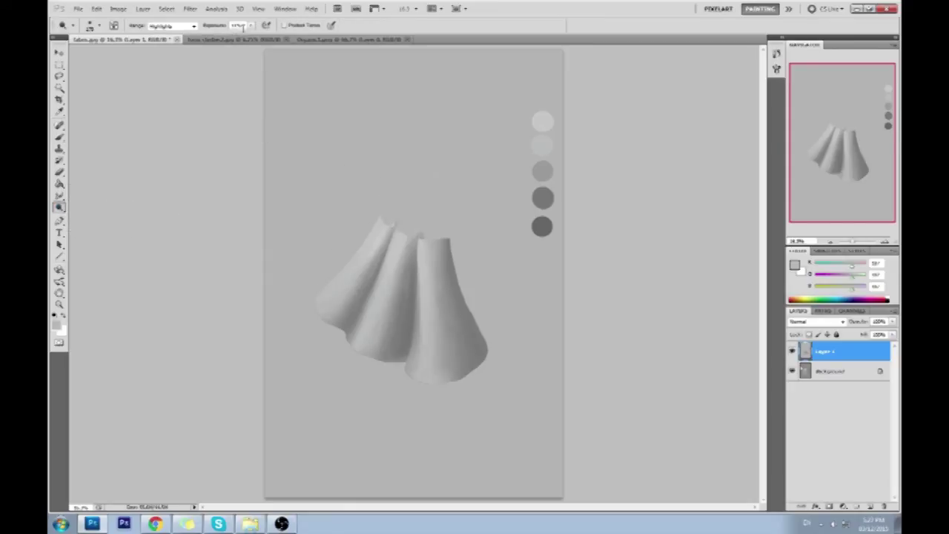
pyautogui.click(249, 38)
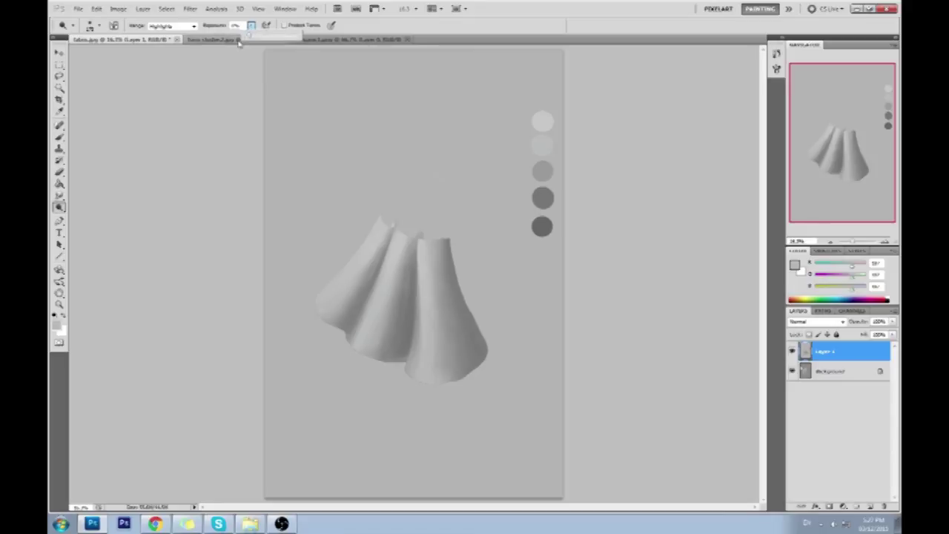
pyautogui.click(211, 92)
pyautogui.hotkey('ctrl', '+')
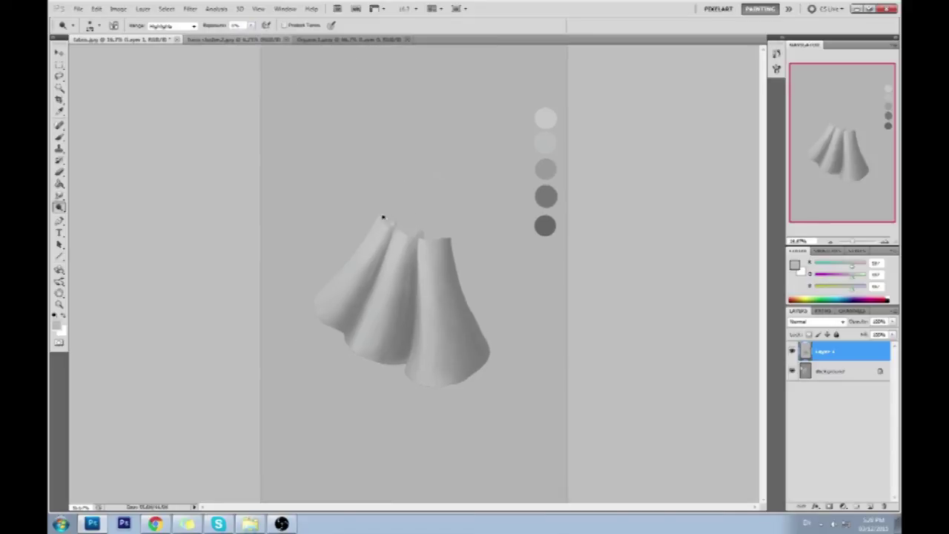
# Try to dodge the upper outer edge of the left fold with a different tonal range, undo the stroke, and return to the brush.
pyautogui.click(192, 26)
pyautogui.click(167, 42)
pyautogui.click(190, 26)
pyautogui.click(179, 55)
pyautogui.moveTo(384, 214); pyautogui.dragTo(357, 270)
pyautogui.hotkey('ctrl', 'z')
pyautogui.moveTo(251, 25); pyautogui.dragTo(234, 43)
pyautogui.press('b')
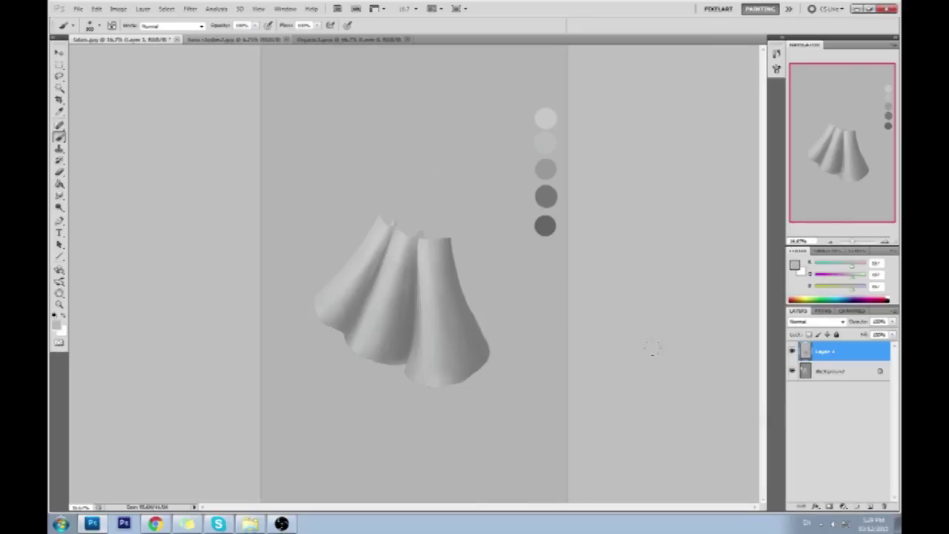
# Lasso the area just below the left fold's hem to give it a fuller, rounded outline.
pyautogui.press('l')
pyautogui.moveTo(343, 335)
pyautogui.mouseDown()
pyautogui.moveTo(319, 316)
pyautogui.moveTo(329, 326)
pyautogui.mouseUp()
pyautogui.moveTo(320, 319)
pyautogui.mouseDown()
pyautogui.moveTo(341, 333)
pyautogui.moveTo(322, 317)
pyautogui.mouseUp()
pyautogui.press('b')
# Paint the lassoed area below the left fold with sampled mid greys to extend the hem.
pyautogui.keyDown('alt'); pyautogui.click(319, 299); pyautogui.keyUp('alt')
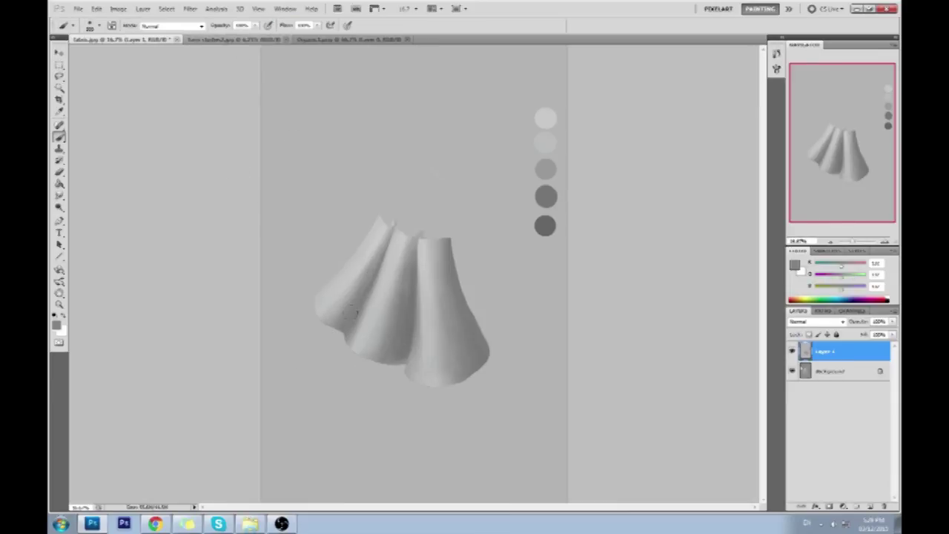
pyautogui.moveTo(339, 332)
pyautogui.mouseDown()
pyautogui.moveTo(348, 314)
pyautogui.moveTo(332, 337)
pyautogui.mouseUp()
pyautogui.keyDown('alt'); pyautogui.click(339, 322); pyautogui.keyUp('alt')
pyautogui.keyDown('alt'); pyautogui.click(339, 318); pyautogui.keyUp('alt')
pyautogui.keyDown('alt'); pyautogui.click(339, 315); pyautogui.keyUp('alt')
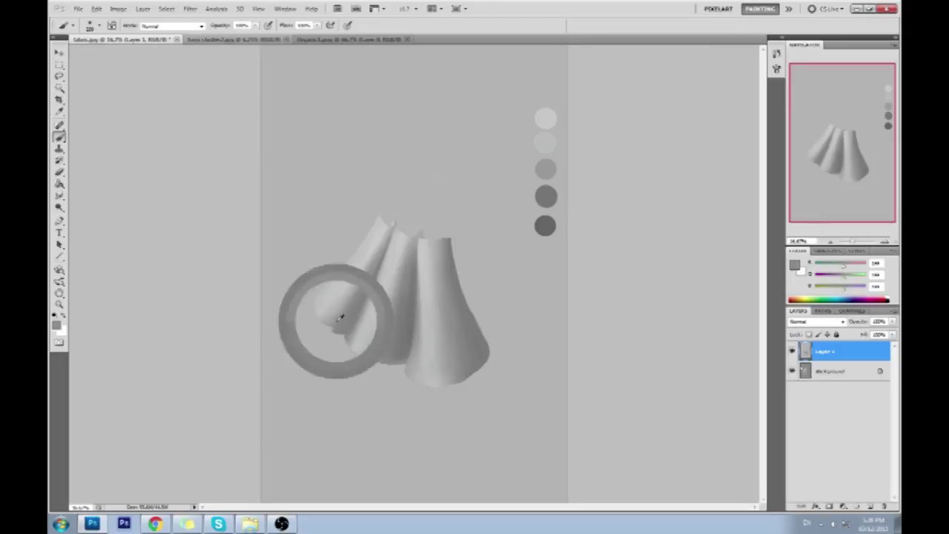
pyautogui.keyDown('alt'); pyautogui.click(331, 319); pyautogui.keyUp('alt')
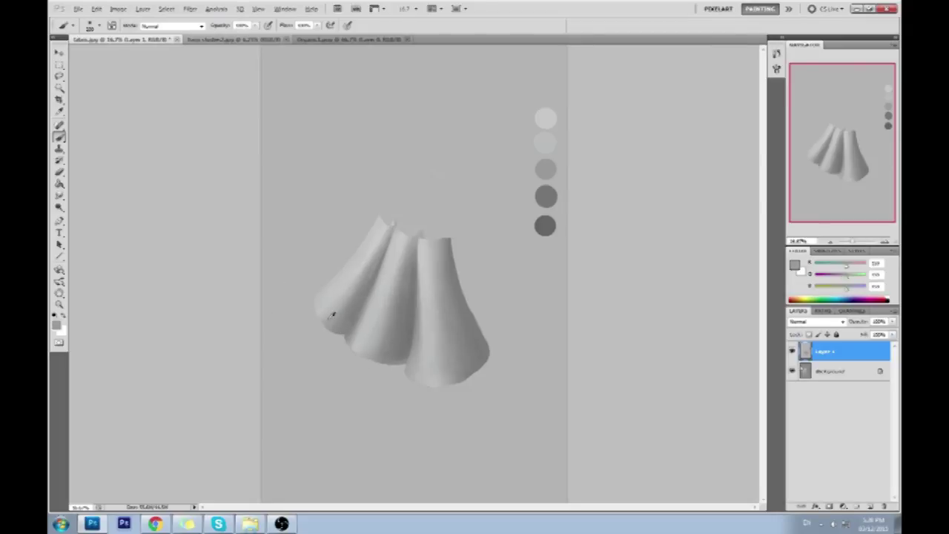
pyautogui.keyDown('alt'); pyautogui.click(327, 306); pyautogui.keyUp('alt')
# Lower the brush opacity, enlarge the brush and blend sampled greys over the bottom of the left fold.
pyautogui.moveTo(248, 37); pyautogui.dragTo(195, 37)
pyautogui.keyDown('alt'); pyautogui.click(337, 308); pyautogui.keyUp('alt')
pyautogui.keyDown('alt'); pyautogui.click(328, 307); pyautogui.keyUp('alt')
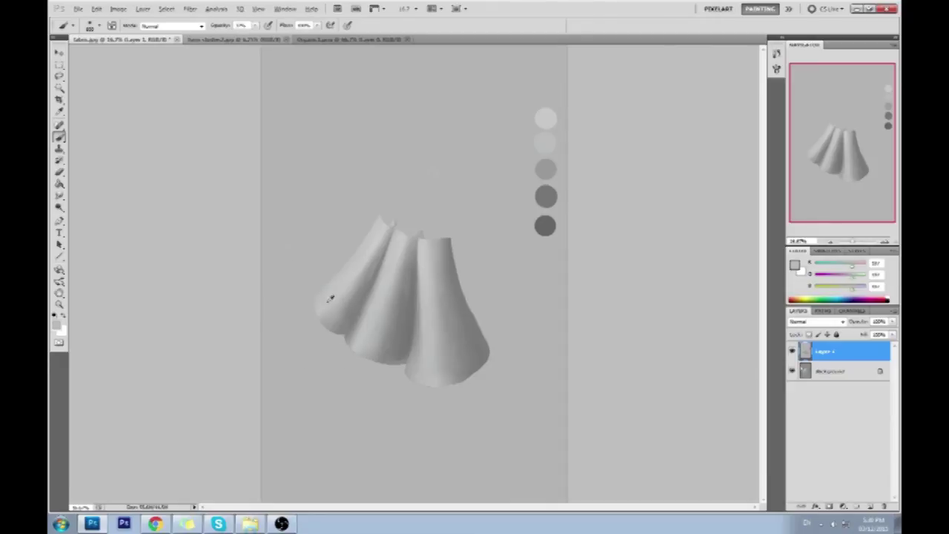
pyautogui.keyDown('alt'); pyautogui.click(338, 312); pyautogui.keyUp('alt')
pyautogui.keyDown('alt'); pyautogui.click(339, 305); pyautogui.keyUp('alt')
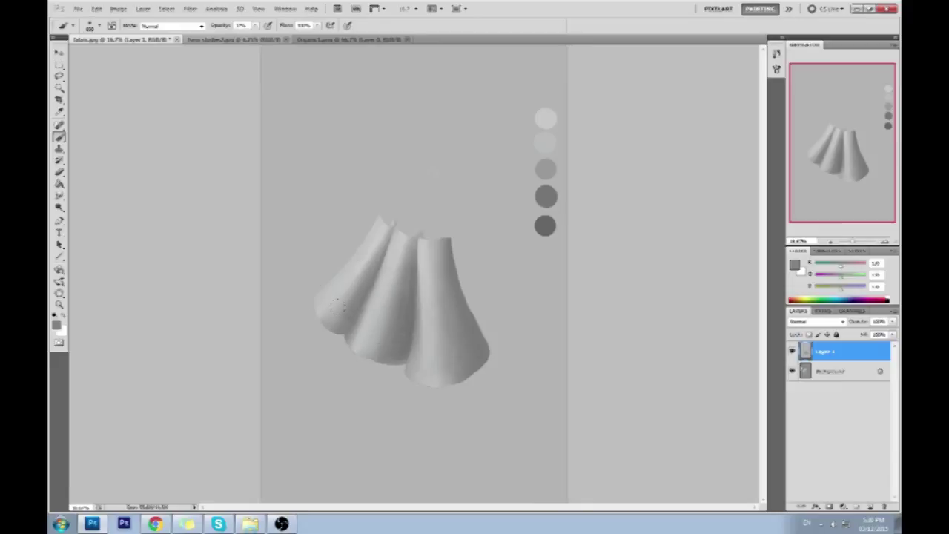
# Build up the light and shadow at the left fold's lower outer edge with soft strokes of sampled greys.
pyautogui.keyDown('alt'); pyautogui.click(367, 302); pyautogui.keyUp('alt')
pyautogui.keyDown('alt'); pyautogui.click(320, 317); pyautogui.keyUp('alt')
pyautogui.keyDown('alt'); pyautogui.click(327, 304); pyautogui.keyUp('alt')
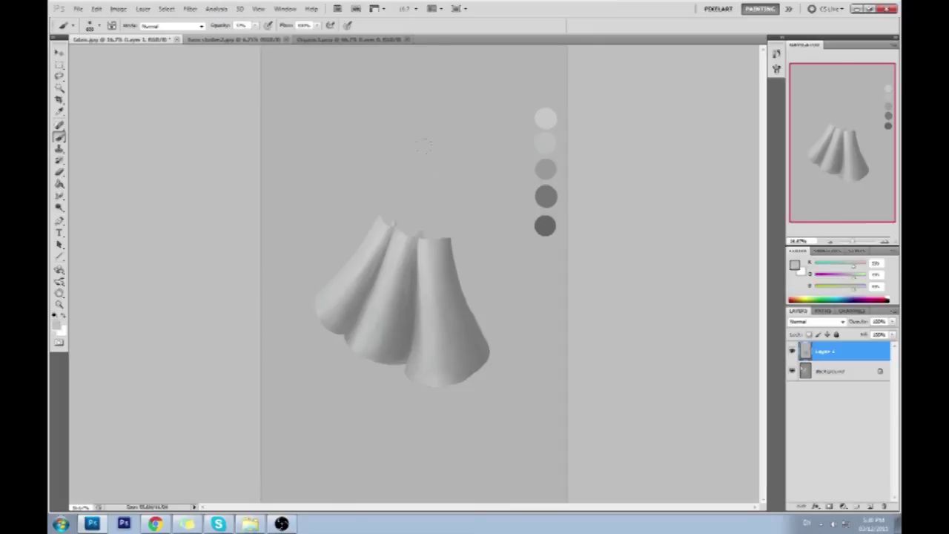
pyautogui.keyDown('alt'); pyautogui.click(332, 308); pyautogui.keyUp('alt')
pyautogui.keyDown('alt'); pyautogui.click(323, 306); pyautogui.keyUp('alt')
pyautogui.keyDown('alt'); pyautogui.click(324, 299); pyautogui.keyUp('alt')
pyautogui.keyDown('alt'); pyautogui.click(331, 301); pyautogui.keyUp('alt')
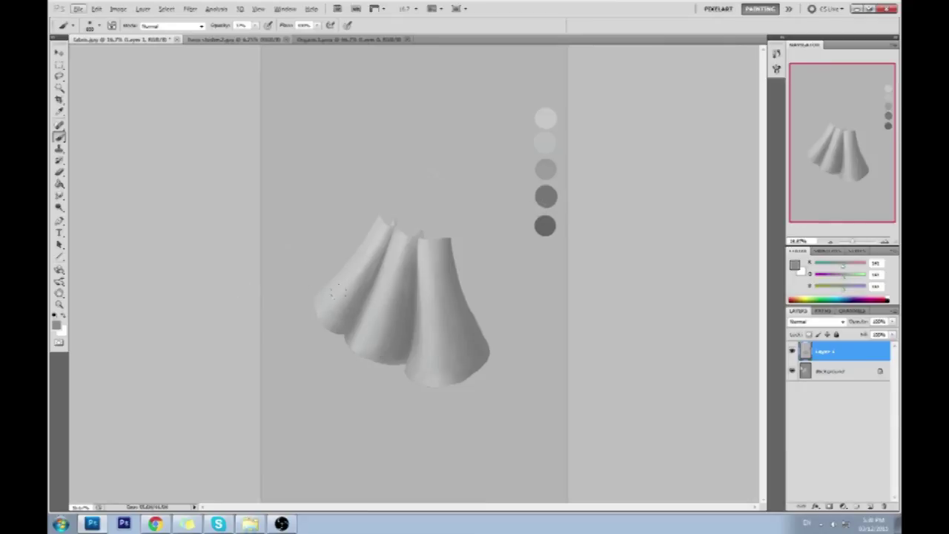
# Reduce the brush size and smooth the shadow transition near the left fold's hem with sampled mid greys.
pyautogui.keyDown('alt'); pyautogui.click(355, 312); pyautogui.keyUp('alt')
pyautogui.keyDown('alt'); pyautogui.click(346, 307); pyautogui.keyUp('alt')
pyautogui.press('alt')
pyautogui.keyDown('alt'); pyautogui.click(337, 311); pyautogui.keyUp('alt')
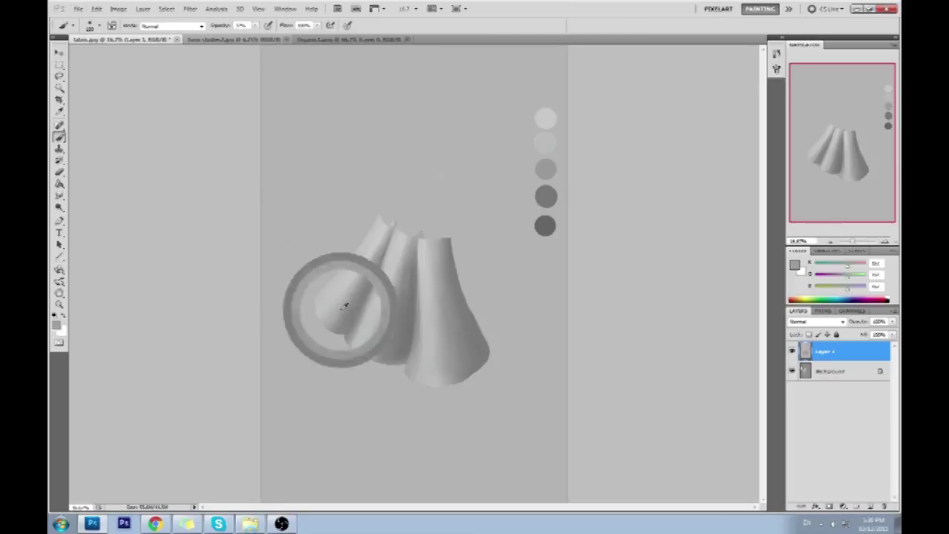
pyautogui.keyDown('alt'); pyautogui.click(342, 306); pyautogui.keyUp('alt')
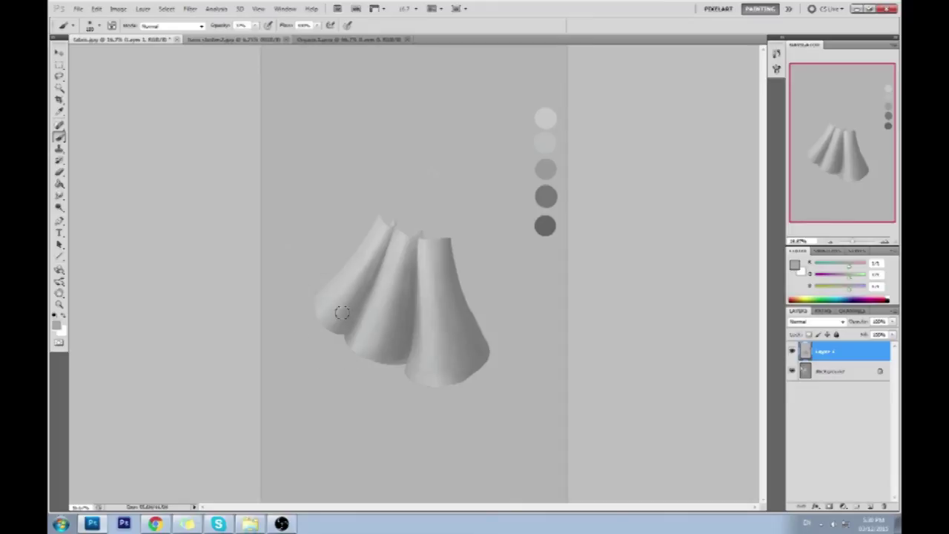
pyautogui.keyDown('alt'); pyautogui.click(338, 309); pyautogui.keyUp('alt')
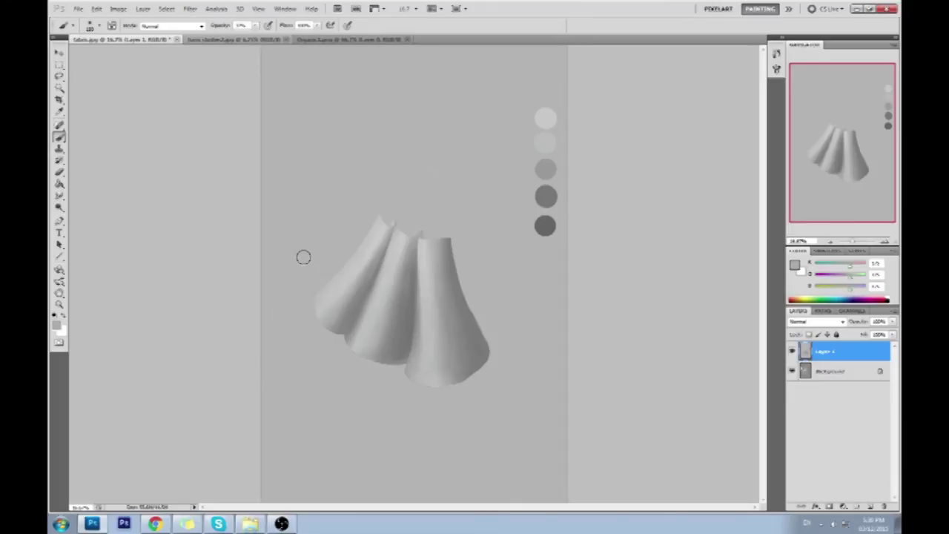
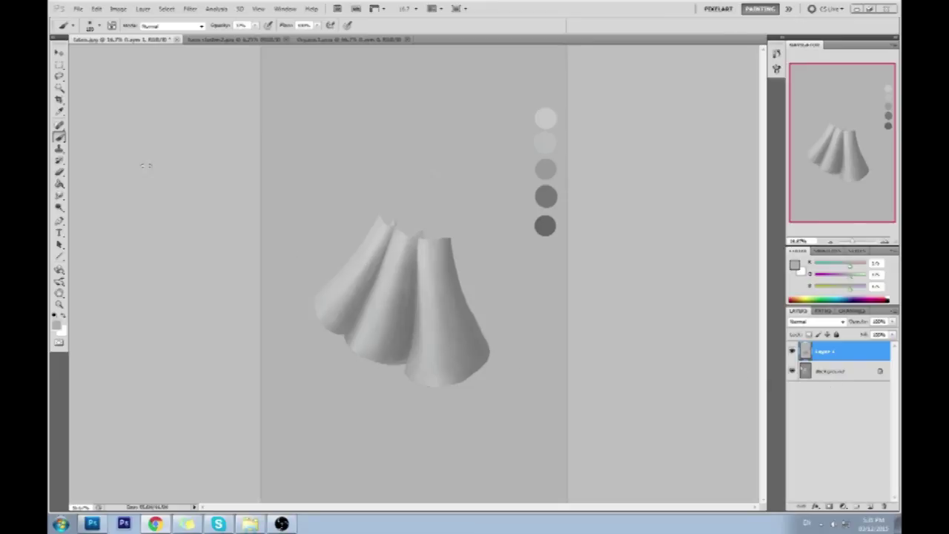
# Flatten the finished painting into a single background layer and clear the selection.
pyautogui.click(840, 353)
pyautogui.rightClick(842, 353)
pyautogui.click(842, 322)
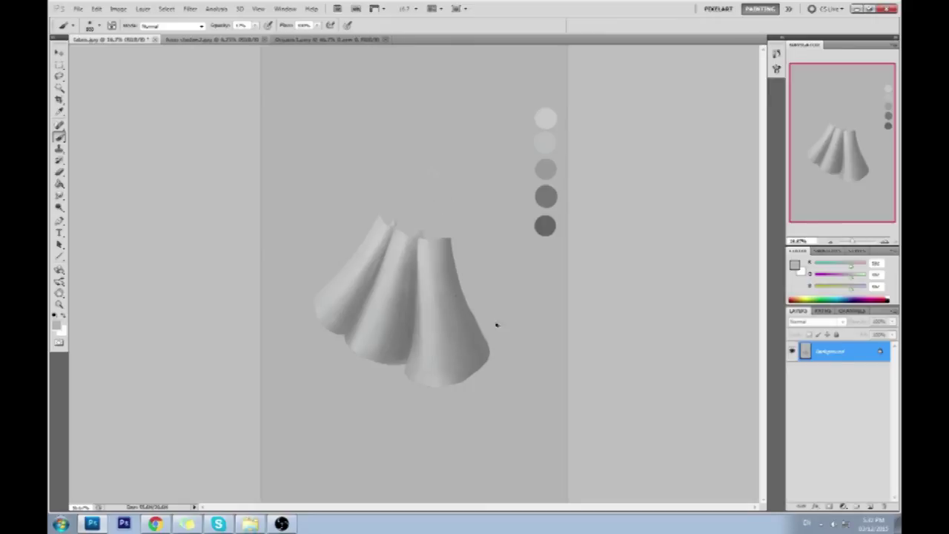
pyautogui.press('m')
pyautogui.rightClick(493, 262)
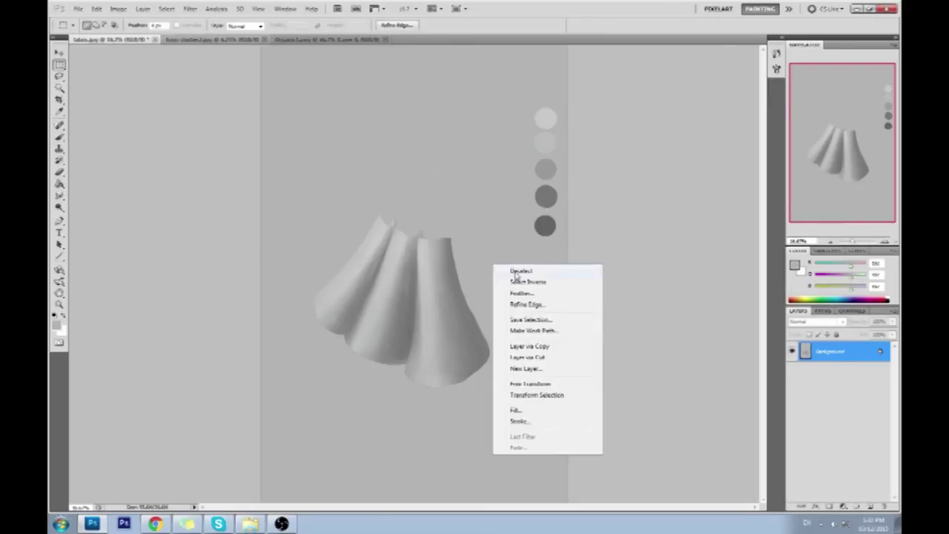
pyautogui.click(512, 272)
pyautogui.click(461, 194)
pyautogui.press('b')
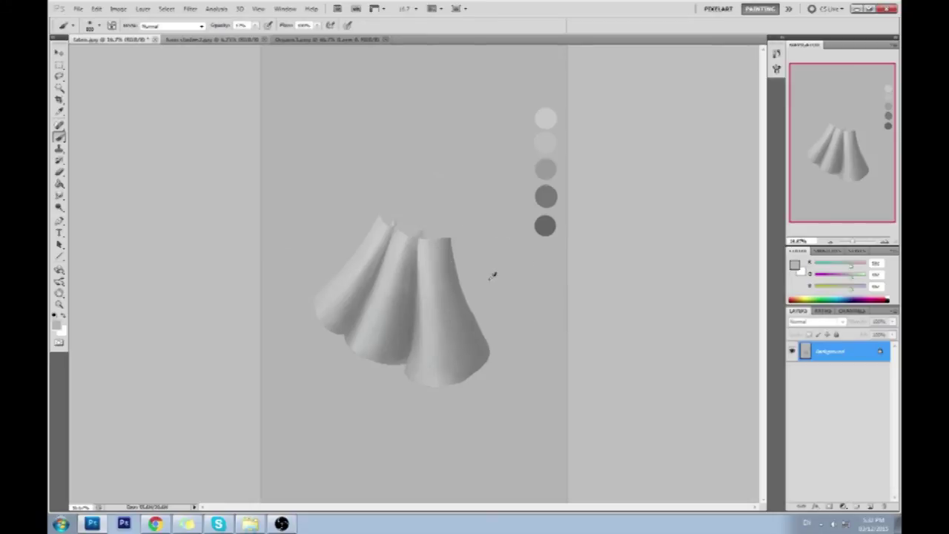
# Copy the whole flattened painting, restore the opening history snapshot and paste the copy in place as a layer above it.
pyautogui.hotkey('ctrl', 'a')
pyautogui.click(777, 53)
pyautogui.moveTo(762, 311); pyautogui.dragTo(762, 71)
pyautogui.click(730, 73)
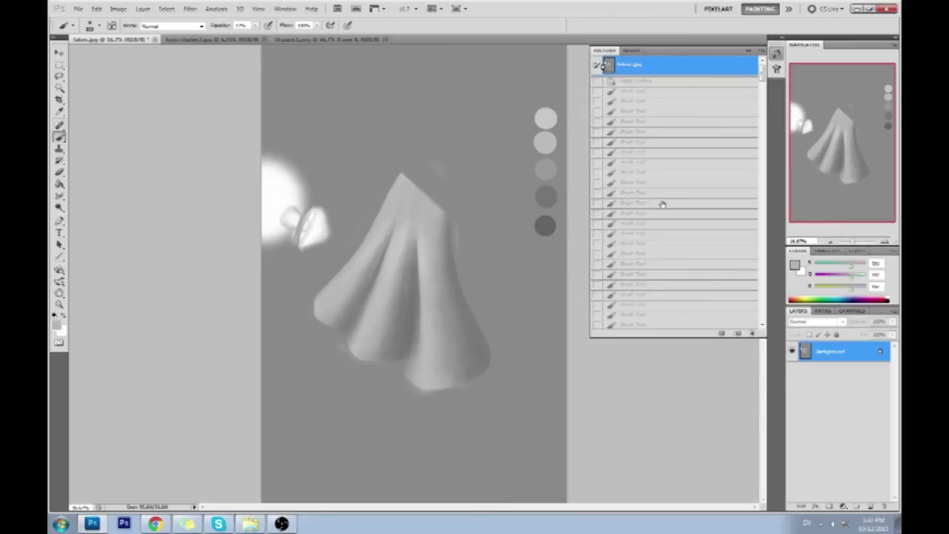
pyautogui.hotkey('ctrl', 'shift', 'v')
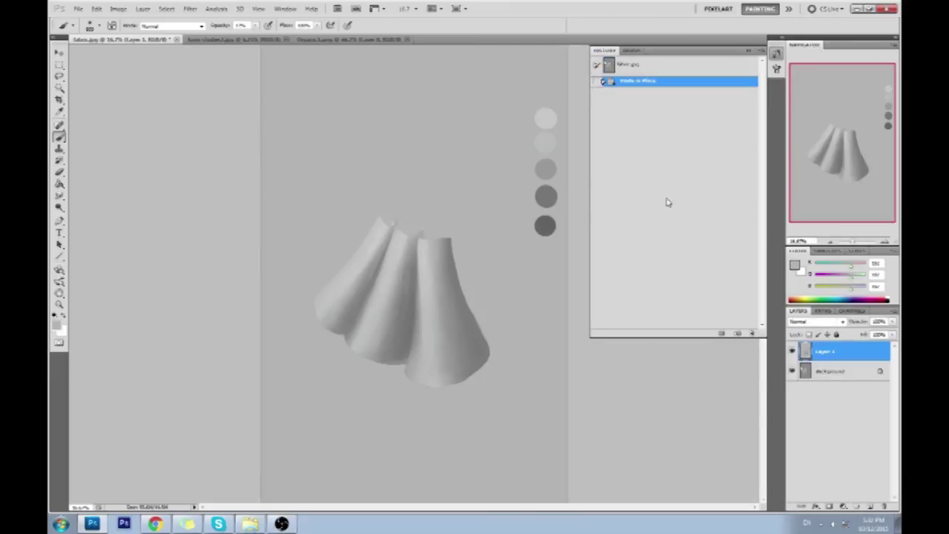
# Hide the pasted layer and check the original background's grey in the Color Picker without keeping it.
pyautogui.click(792, 352)
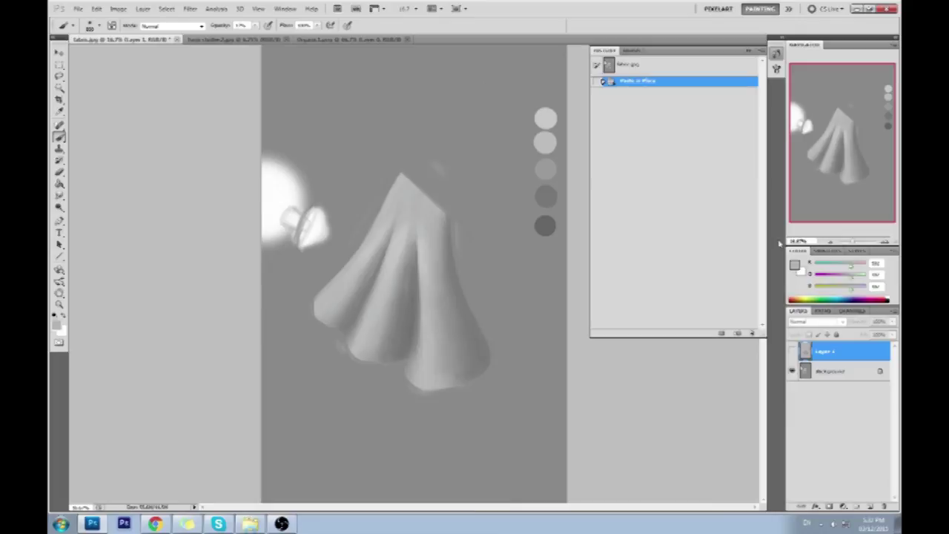
pyautogui.click(794, 265)
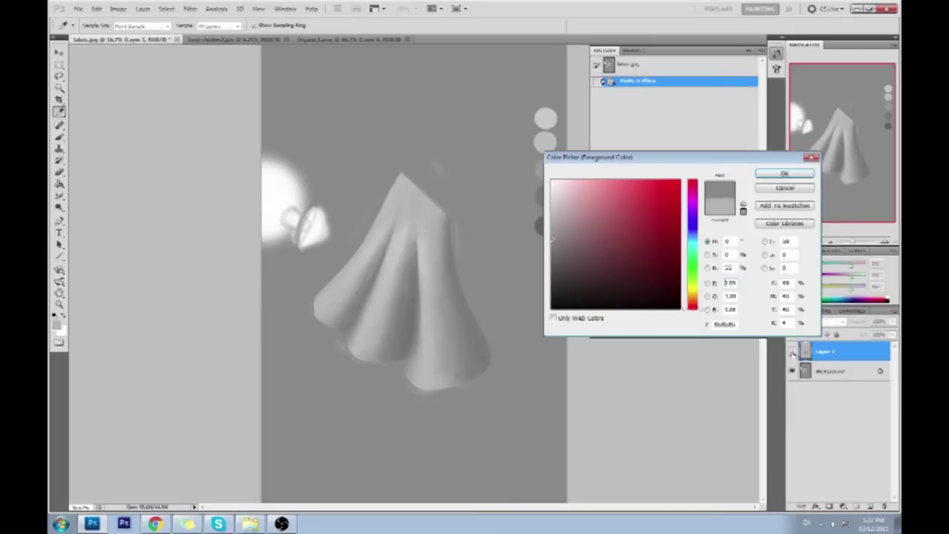
pyautogui.click(806, 190)
pyautogui.click(792, 351)
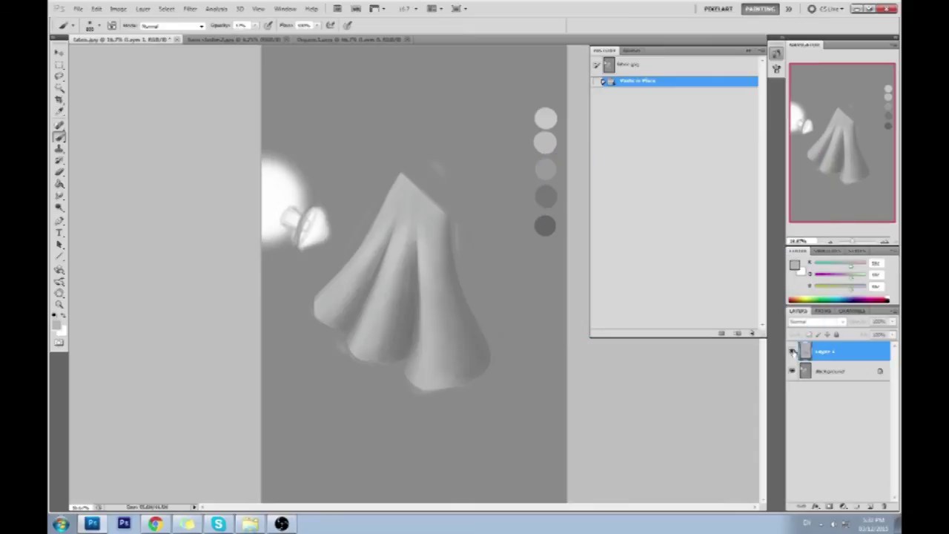
# Show the pasted layer and check its background and fabric greys in the Color Picker without changing the foreground colour.
pyautogui.click(793, 352)
pyautogui.click(796, 265)
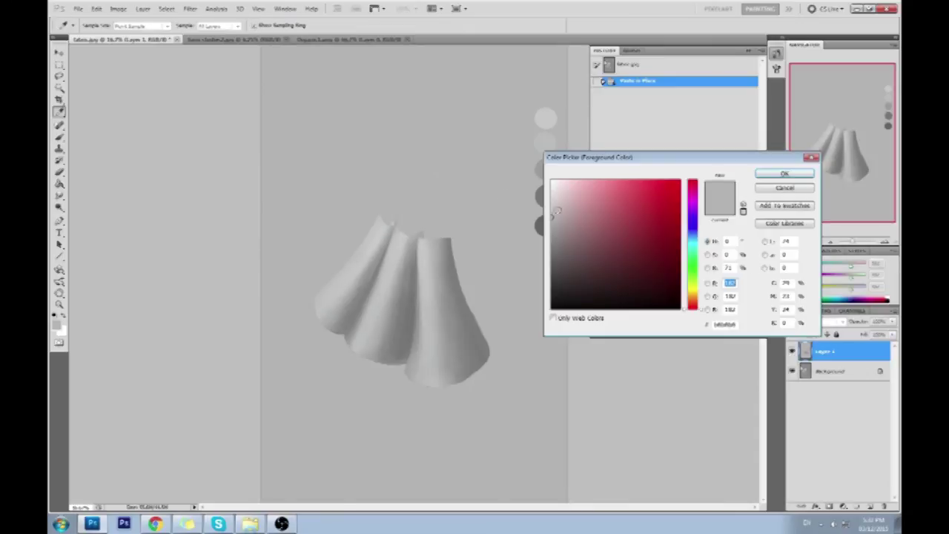
pyautogui.click(489, 200)
pyautogui.click(534, 212)
pyautogui.moveTo(533, 212); pyautogui.dragTo(729, 196)
pyautogui.click(772, 191)
pyautogui.click(748, 50)
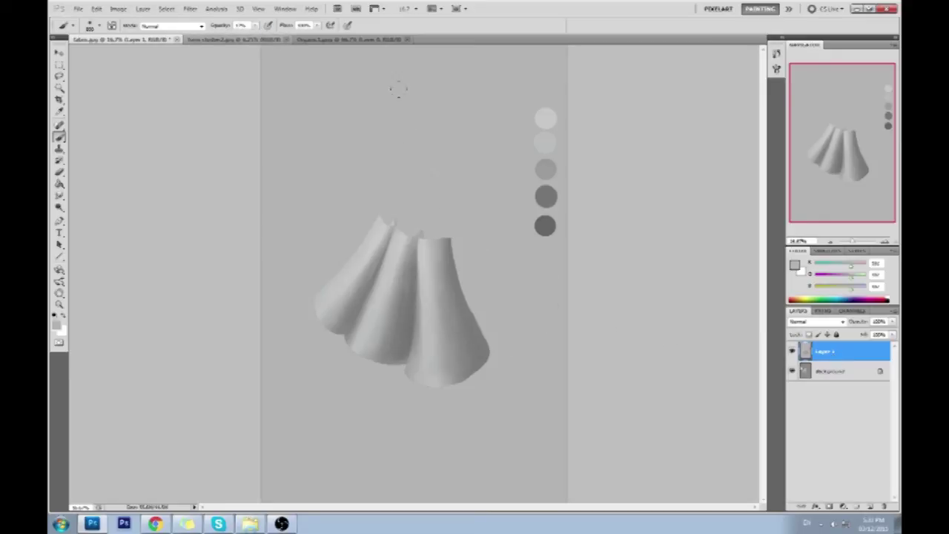
# Add an empty layer above the painting and set up a small red brush at 100% opacity.
pyautogui.click(255, 26)
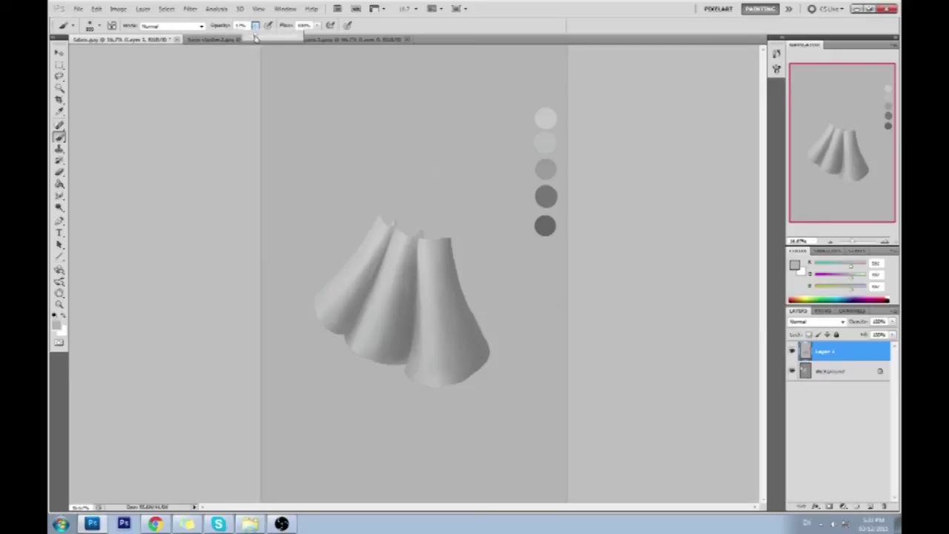
pyautogui.click(191, 97)
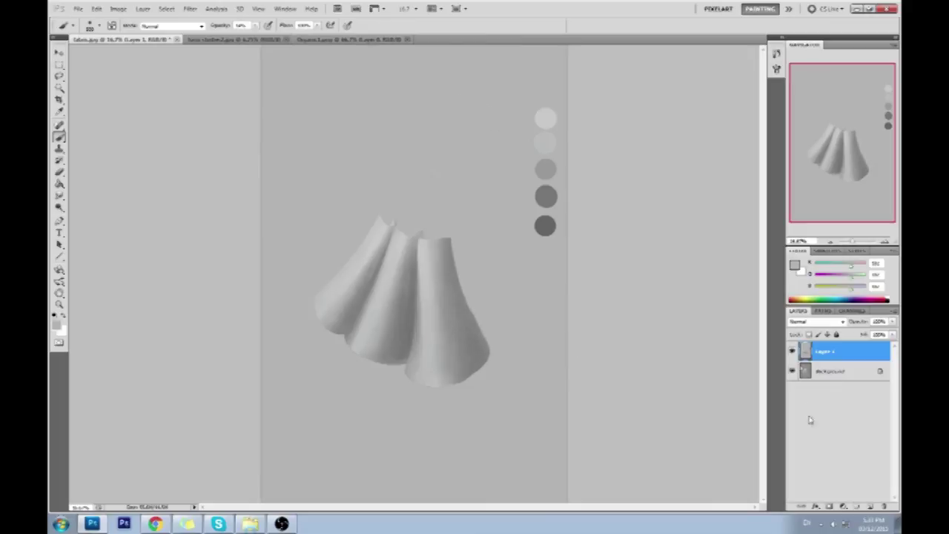
pyautogui.click(870, 506)
pyautogui.rightClick(504, 247)
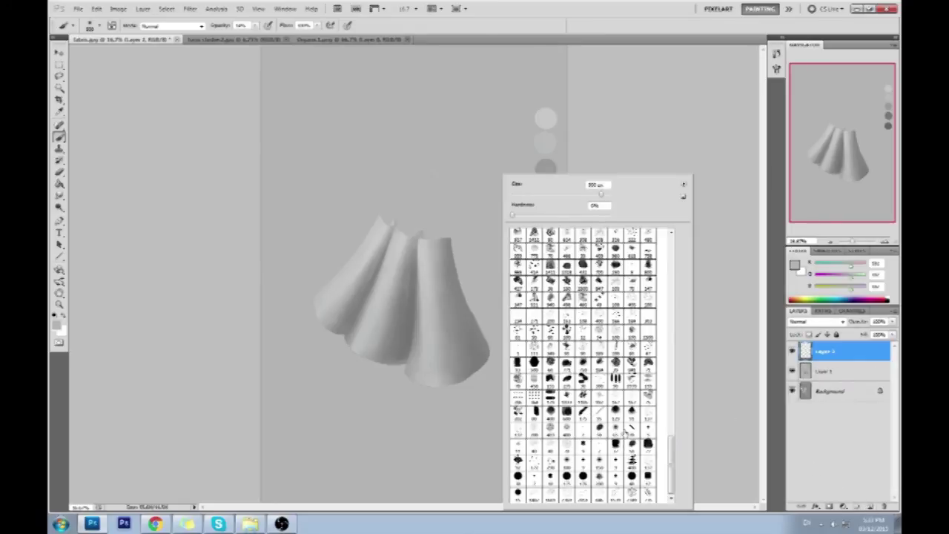
pyautogui.click(797, 265)
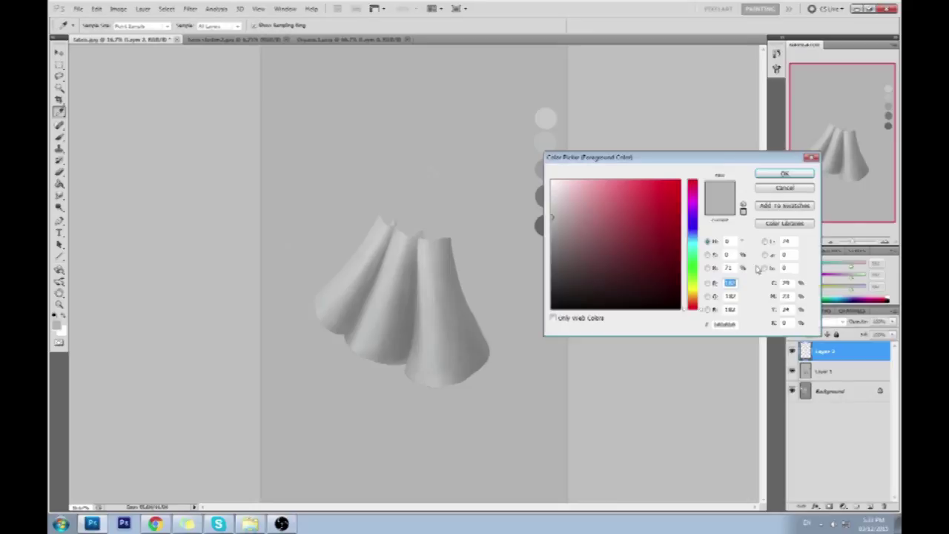
pyautogui.click(791, 186)
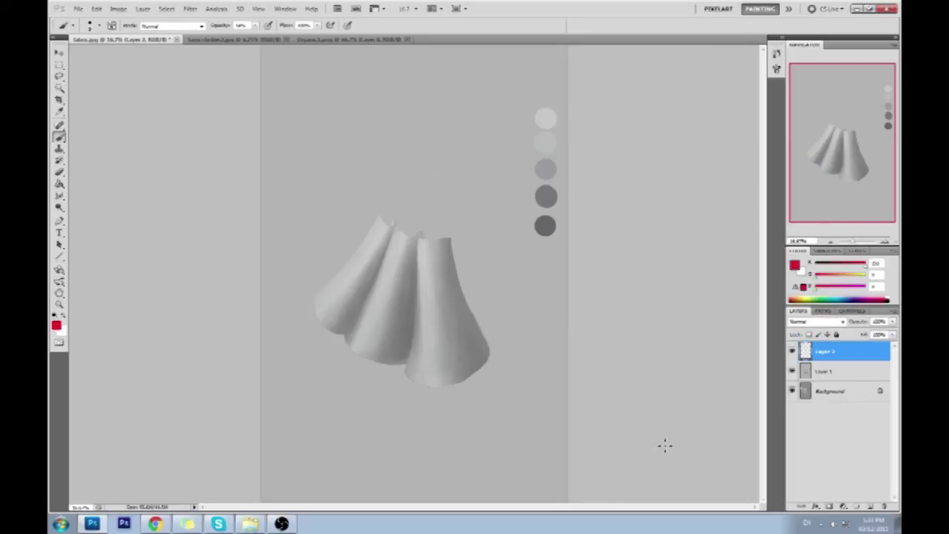
pyautogui.hotkey('ctrl', 'z')
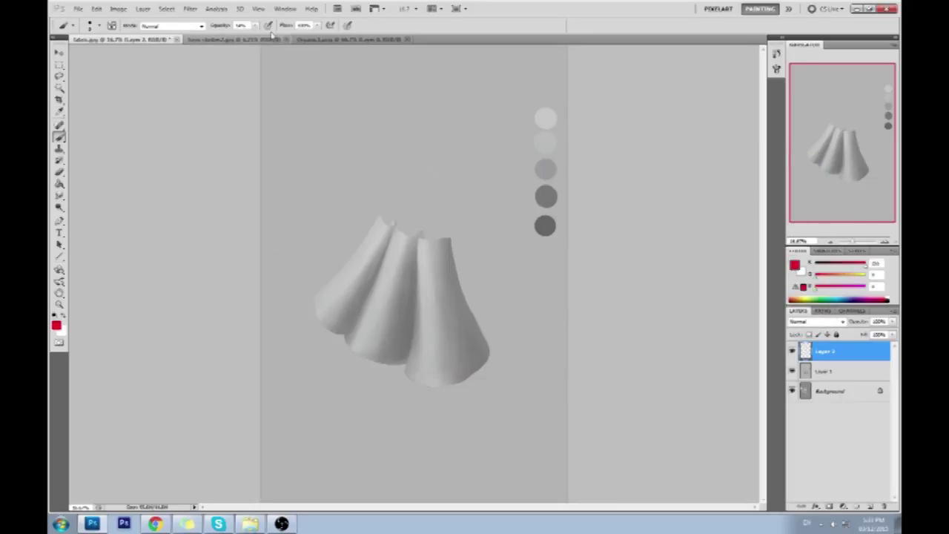
pyautogui.click(255, 26)
pyautogui.moveTo(255, 35); pyautogui.dragTo(364, 42)
# Draw red vertical, horizontal and diagonal guide lines at the right fold's hem, and undo the scribbles above the fabric.
pyautogui.moveTo(542, 375)
pyautogui.mouseDown()
pyautogui.moveTo(452, 378)
pyautogui.moveTo(451, 227)
pyautogui.mouseUp()
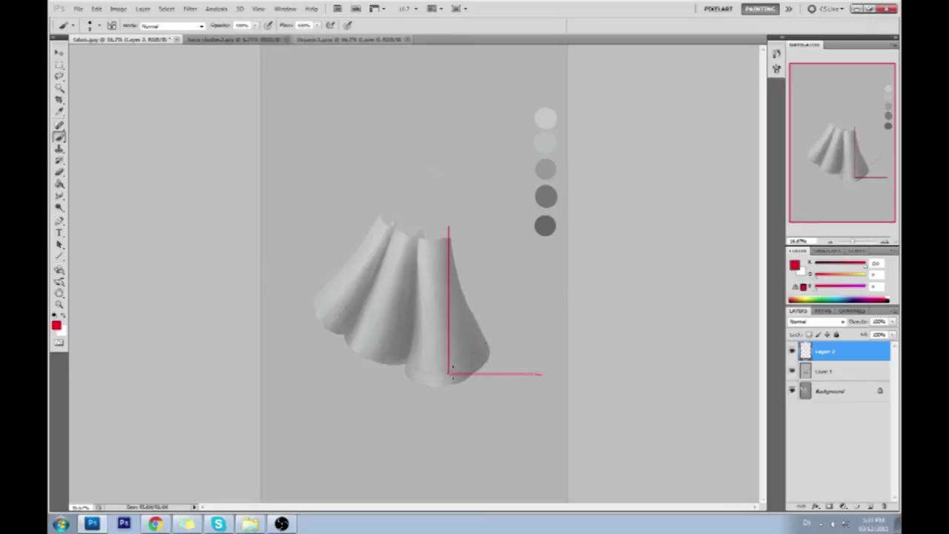
pyautogui.moveTo(463, 367); pyautogui.dragTo(532, 317)
pyautogui.moveTo(345, 175)
pyautogui.mouseDown()
pyautogui.moveTo(429, 104)
pyautogui.moveTo(435, 201)
pyautogui.moveTo(359, 112)
pyautogui.moveTo(466, 102)
pyautogui.moveTo(496, 119)
pyautogui.moveTo(409, 84)
pyautogui.moveTo(410, 188)
pyautogui.moveTo(399, 86)
pyautogui.moveTo(363, 146)
pyautogui.moveTo(312, 151)
pyautogui.moveTo(338, 107)
pyautogui.moveTo(287, 109)
pyautogui.moveTo(360, 73)
pyautogui.moveTo(286, 112)
pyautogui.moveTo(360, 72)
pyautogui.moveTo(289, 111)
pyautogui.moveTo(286, 74)
pyautogui.moveTo(278, 104)
pyautogui.moveTo(275, 58)
pyautogui.moveTo(279, 89)
pyautogui.moveTo(286, 71)
pyautogui.moveTo(284, 115)
pyautogui.moveTo(331, 109)
pyautogui.mouseUp()
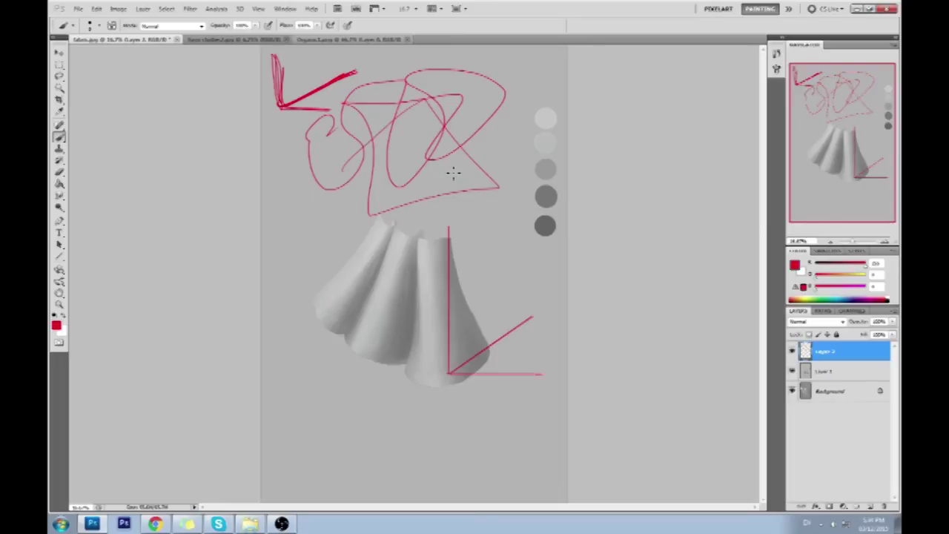
pyautogui.hotkey('ctrl', 'alt', 'z')
pyautogui.hotkey('ctrl', 'alt', 'z')
pyautogui.hotkey('ctrl', 'alt', 'z')
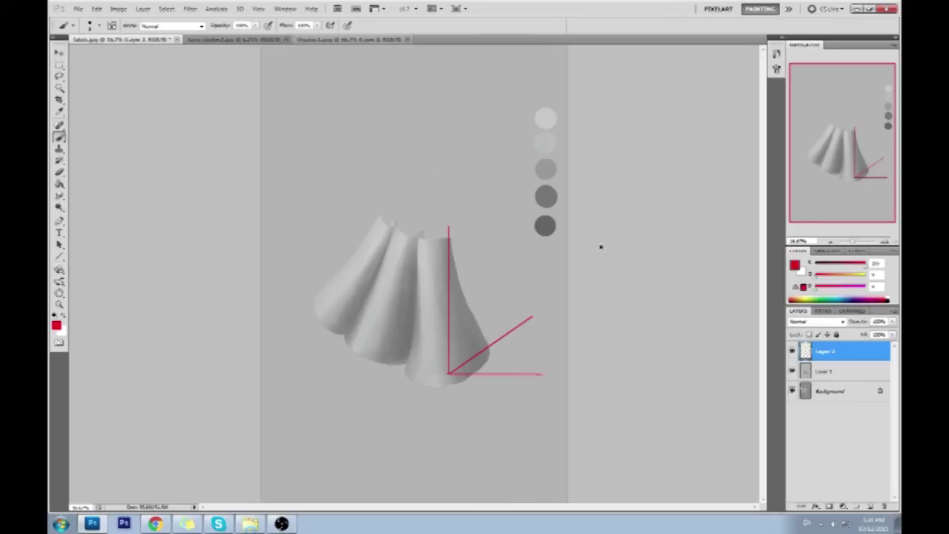
# Draw red lines radiating outward from the hem of all three folds to indicate the directions they face.
pyautogui.moveTo(483, 343)
pyautogui.mouseDown()
pyautogui.moveTo(543, 347)
pyautogui.moveTo(520, 386)
pyautogui.mouseUp()
pyautogui.moveTo(465, 374)
pyautogui.mouseDown()
pyautogui.moveTo(496, 409)
pyautogui.moveTo(443, 423)
pyautogui.mouseUp()
pyautogui.moveTo(421, 382)
pyautogui.mouseDown()
pyautogui.moveTo(356, 394)
pyautogui.moveTo(412, 367)
pyautogui.moveTo(372, 367)
pyautogui.moveTo(387, 370)
pyautogui.moveTo(365, 406)
pyautogui.mouseUp()
pyautogui.moveTo(374, 358)
pyautogui.mouseDown()
pyautogui.moveTo(346, 388)
pyautogui.moveTo(325, 373)
pyautogui.moveTo(318, 347)
pyautogui.moveTo(324, 367)
pyautogui.mouseUp()
pyautogui.moveTo(338, 327); pyautogui.dragTo(321, 339)
pyautogui.moveTo(331, 328); pyautogui.dragTo(300, 366)
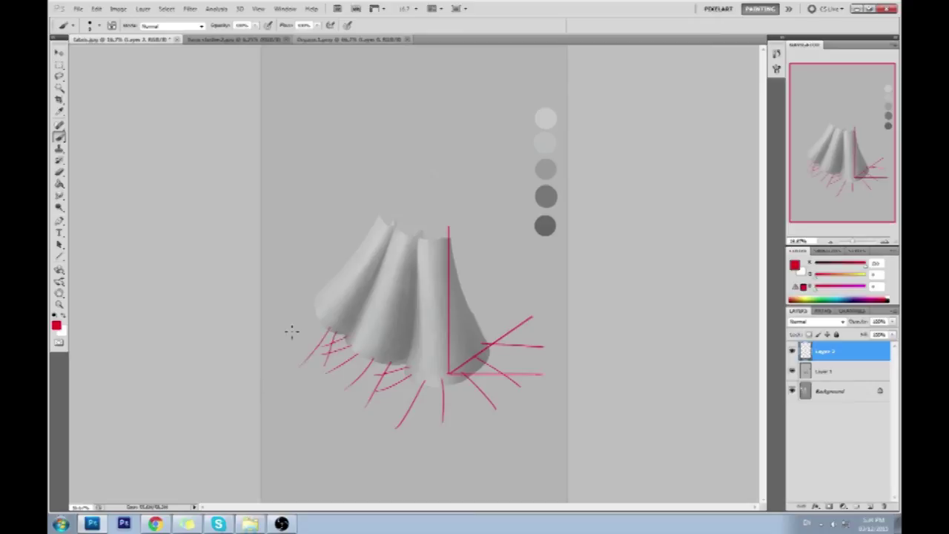
pyautogui.moveTo(325, 325)
pyautogui.mouseDown()
pyautogui.moveTo(283, 349)
pyautogui.moveTo(285, 328)
pyautogui.moveTo(267, 311)
pyautogui.mouseUp()
pyautogui.moveTo(320, 299)
pyautogui.mouseDown()
pyautogui.moveTo(276, 293)
pyautogui.moveTo(276, 266)
pyautogui.mouseUp()
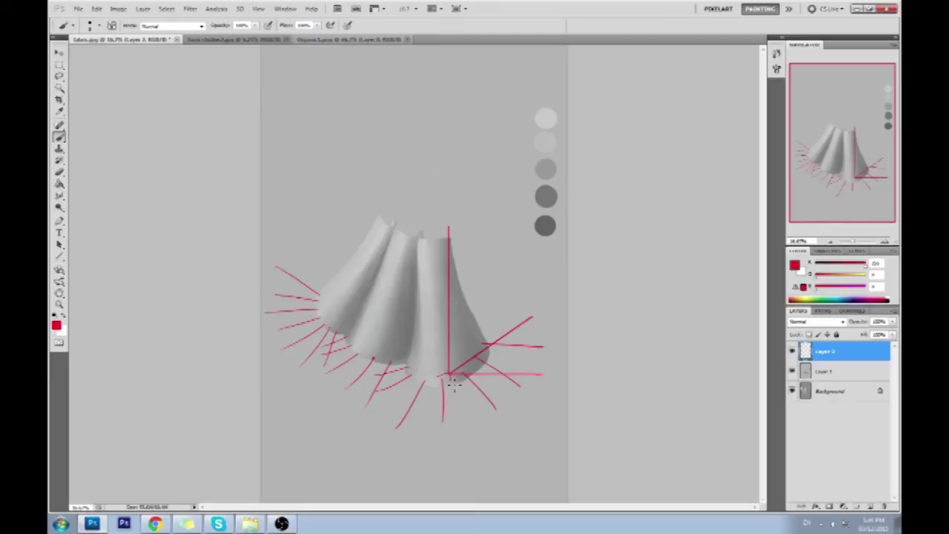
# Mark small boxes along the right fold's hem and sketch red axis lines across the middle fold's lower edge.
pyautogui.moveTo(472, 359)
pyautogui.mouseDown()
pyautogui.moveTo(476, 368)
pyautogui.moveTo(468, 361)
pyautogui.moveTo(485, 337)
pyautogui.moveTo(482, 349)
pyautogui.moveTo(529, 345)
pyautogui.moveTo(522, 334)
pyautogui.moveTo(468, 359)
pyautogui.moveTo(512, 331)
pyautogui.moveTo(460, 368)
pyautogui.mouseUp()
pyautogui.moveTo(430, 337)
pyautogui.mouseDown()
pyautogui.moveTo(375, 338)
pyautogui.moveTo(364, 294)
pyautogui.mouseUp()
pyautogui.moveTo(371, 363)
pyautogui.mouseDown()
pyautogui.moveTo(443, 369)
pyautogui.moveTo(408, 359)
pyautogui.moveTo(432, 346)
pyautogui.mouseUp()
pyautogui.moveTo(413, 355); pyautogui.dragTo(458, 345)
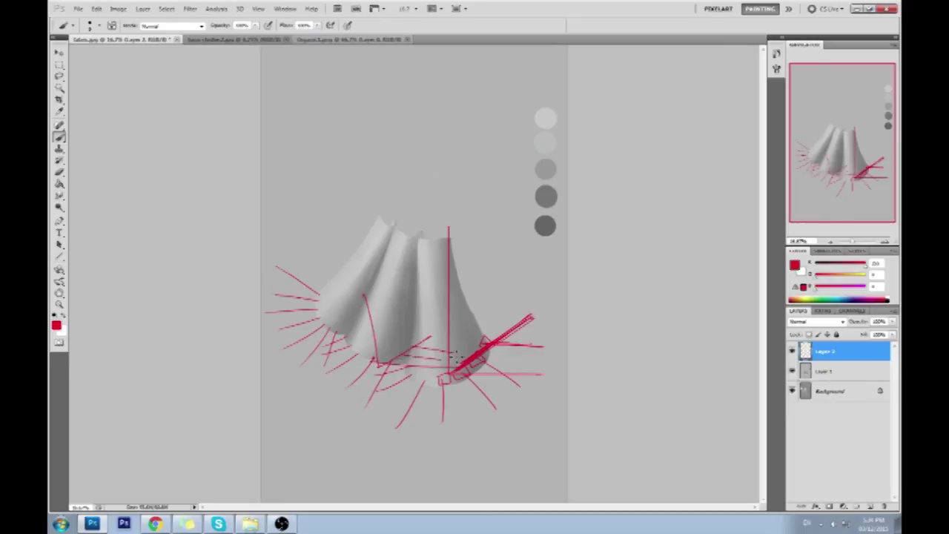
pyautogui.moveTo(402, 368); pyautogui.dragTo(366, 376)
# Draw an outward arrow and crossing vertical and horizontal guide lines at the left fold's outer edge.
pyautogui.moveTo(326, 295); pyautogui.dragTo(274, 267)
pyautogui.moveTo(355, 225)
pyautogui.mouseDown()
pyautogui.moveTo(310, 323)
pyautogui.moveTo(262, 310)
pyautogui.mouseUp()
pyautogui.hotkey('ctrl', 'alt', 'z')
pyautogui.hotkey('ctrl', 'alt', 'z')
pyautogui.moveTo(321, 308); pyautogui.dragTo(322, 226)
pyautogui.moveTo(267, 310); pyautogui.dragTo(387, 309)
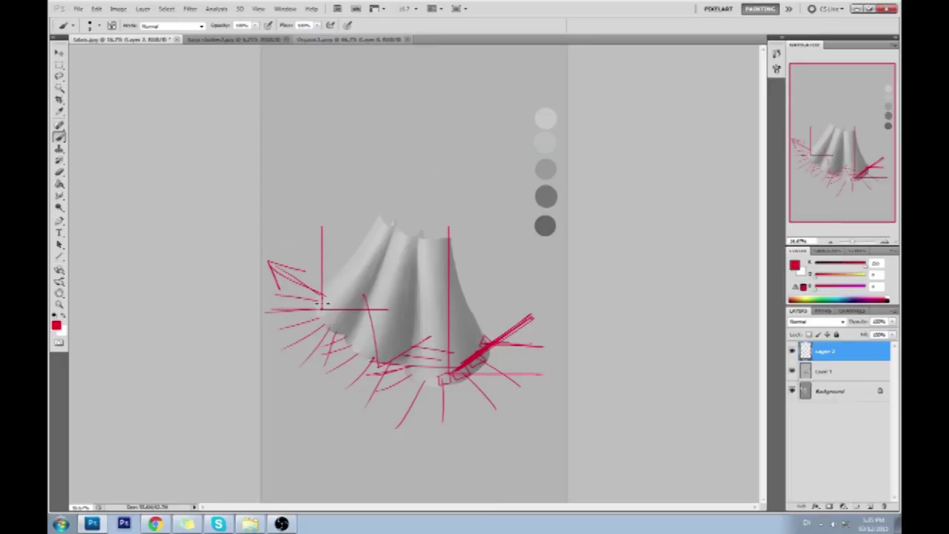
pyautogui.moveTo(317, 293); pyautogui.dragTo(268, 267)
# Sketch a circular light source at the upper left of the canvas, with a zigzag and arrows near the fabric's top.
pyautogui.moveTo(291, 112); pyautogui.dragTo(296, 141)
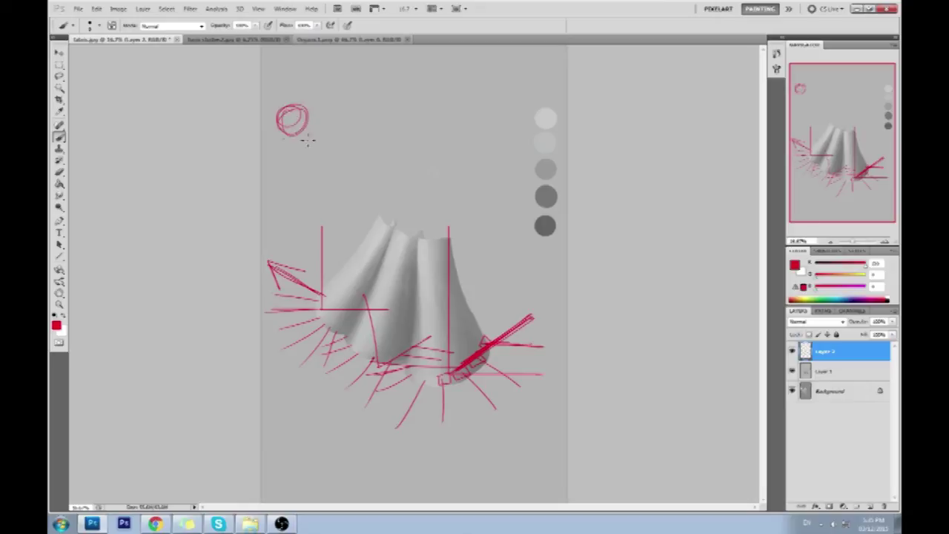
pyautogui.moveTo(374, 222)
pyautogui.mouseDown()
pyautogui.moveTo(353, 262)
pyautogui.moveTo(326, 266)
pyautogui.mouseUp()
pyautogui.moveTo(398, 199)
pyautogui.mouseDown()
pyautogui.moveTo(382, 225)
pyautogui.moveTo(393, 217)
pyautogui.moveTo(400, 156)
pyautogui.mouseUp()
pyautogui.hotkey('ctrl', 'z')
pyautogui.moveTo(458, 213)
pyautogui.mouseDown()
pyautogui.moveTo(424, 212)
pyautogui.moveTo(417, 178)
pyautogui.moveTo(447, 190)
pyautogui.moveTo(426, 163)
pyautogui.moveTo(436, 181)
pyautogui.mouseUp()
pyautogui.hotkey('ctrl', 'z')
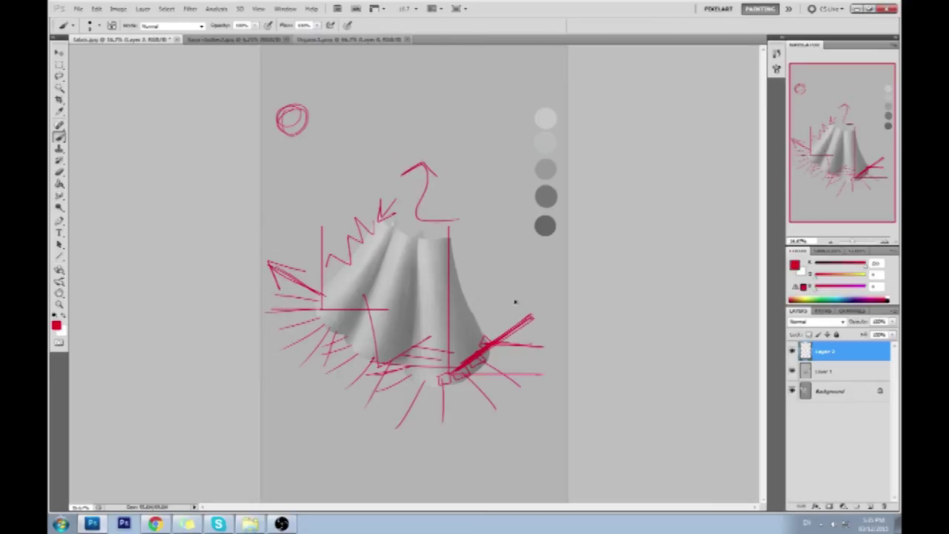
# Delete the marked-up layer and add a new empty one.
pyautogui.click(883, 507)
pyautogui.click(871, 507)
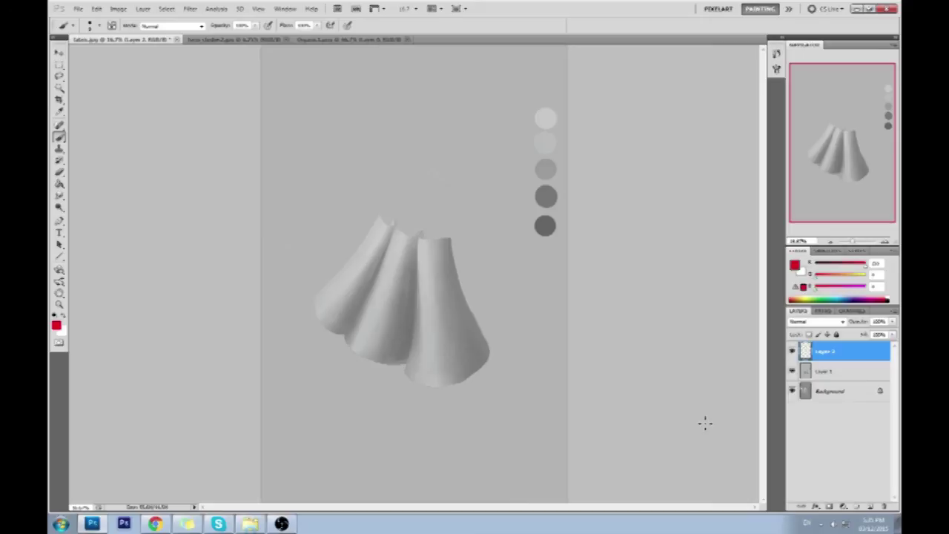
# Sketch a red circular light source below the right fold with rays reaching toward its hem.
pyautogui.moveTo(467, 398)
pyautogui.mouseDown()
pyautogui.moveTo(480, 453)
pyautogui.moveTo(479, 416)
pyautogui.mouseUp()
pyautogui.moveTo(419, 393); pyautogui.dragTo(467, 413)
pyautogui.moveTo(450, 367); pyautogui.dragTo(473, 406)
pyautogui.moveTo(467, 359); pyautogui.dragTo(485, 395)
pyautogui.moveTo(502, 406); pyautogui.dragTo(517, 371)
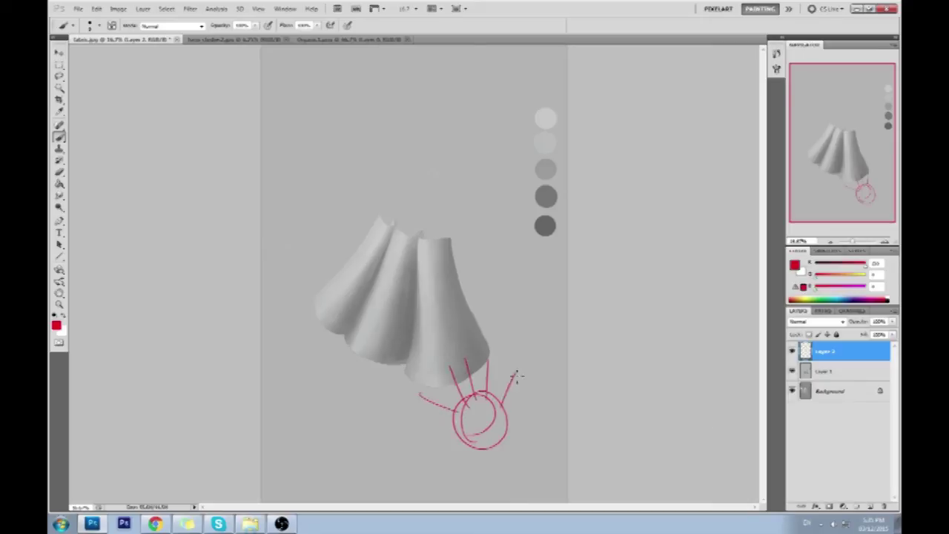
# Mark an arrowhead at the right fold's hem and a red zigzag running up the length of the fold.
pyautogui.moveTo(445, 382)
pyautogui.mouseDown()
pyautogui.moveTo(462, 362)
pyautogui.moveTo(486, 362)
pyautogui.mouseUp()
pyautogui.moveTo(438, 247)
pyautogui.mouseDown()
pyautogui.moveTo(462, 387)
pyautogui.moveTo(449, 261)
pyautogui.moveTo(451, 375)
pyautogui.mouseUp()
pyautogui.hotkey('ctrl', 'z')
pyautogui.moveTo(456, 324)
pyautogui.mouseDown()
pyautogui.moveTo(449, 356)
pyautogui.moveTo(469, 378)
pyautogui.moveTo(464, 325)
pyautogui.moveTo(447, 319)
pyautogui.moveTo(441, 303)
pyautogui.moveTo(439, 243)
pyautogui.mouseUp()
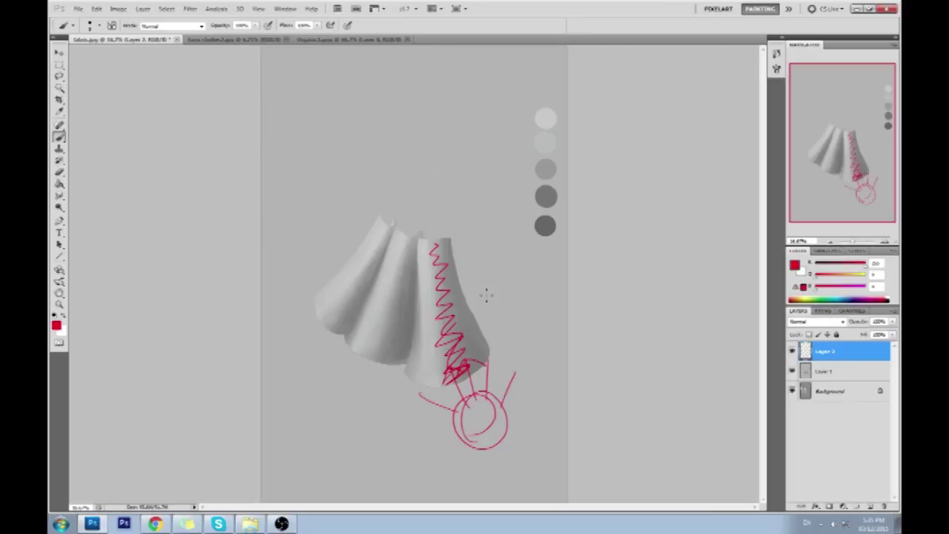
# Undo all the red marks around the light source below the right fold.
pyautogui.hotkey('ctrl', 'alt', 'z')
pyautogui.hotkey('ctrl', 'alt', 'z')
pyautogui.hotkey('ctrl', 'alt', 'z')
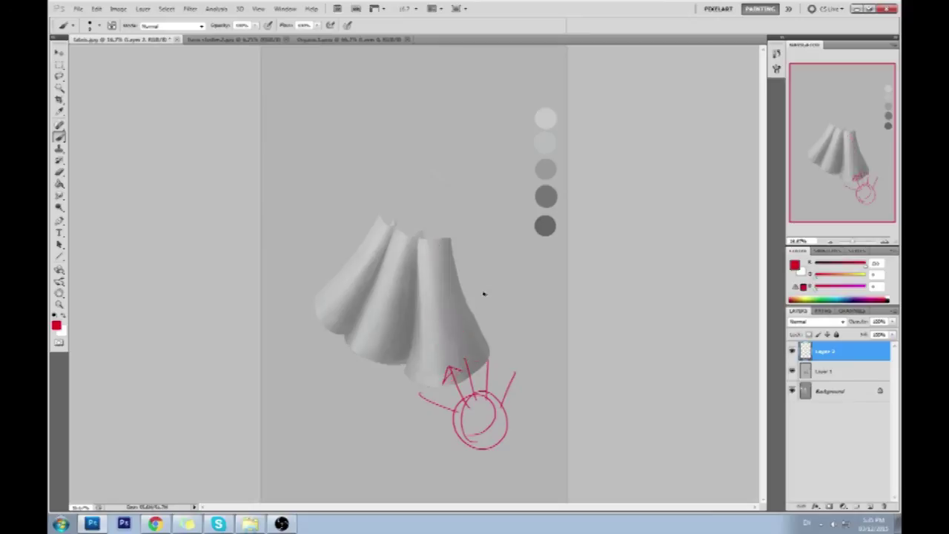
pyautogui.hotkey('ctrl', 'alt', 'z')
pyautogui.hotkey('ctrl', 'alt', 'z')
pyautogui.hotkey('ctrl', 'alt', 'z')
pyautogui.hotkey('ctrl', 'alt', 'z')
pyautogui.hotkey('ctrl', 'alt', 'z')
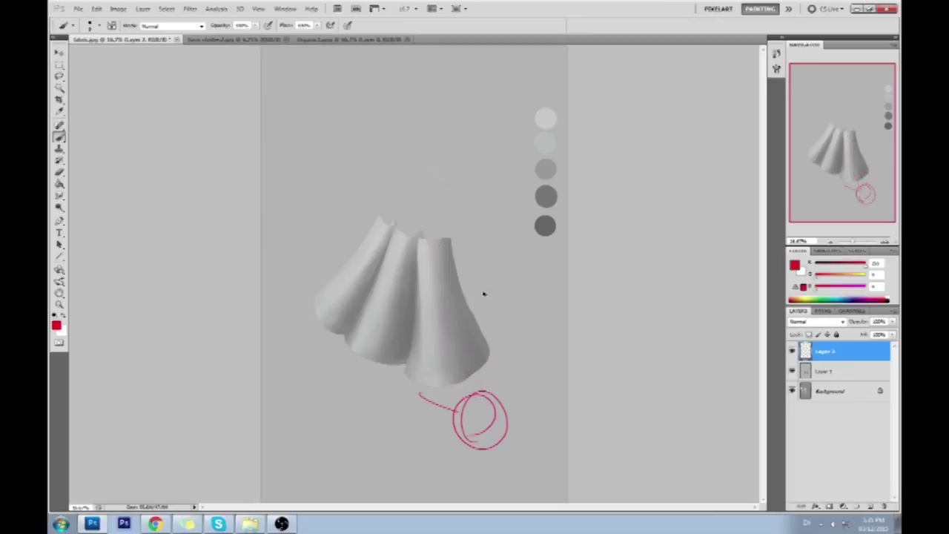
pyautogui.hotkey('ctrl', 'alt', 'z')
# Draw red arrows pointing at the right fold's outer edge, its top corner and the crease beside the middle fold.
pyautogui.moveTo(536, 328)
pyautogui.mouseDown()
pyautogui.moveTo(526, 358)
pyautogui.moveTo(497, 315)
pyautogui.moveTo(475, 312)
pyautogui.mouseUp()
pyautogui.moveTo(475, 311)
pyautogui.mouseDown()
pyautogui.moveTo(488, 341)
pyautogui.moveTo(506, 322)
pyautogui.mouseUp()
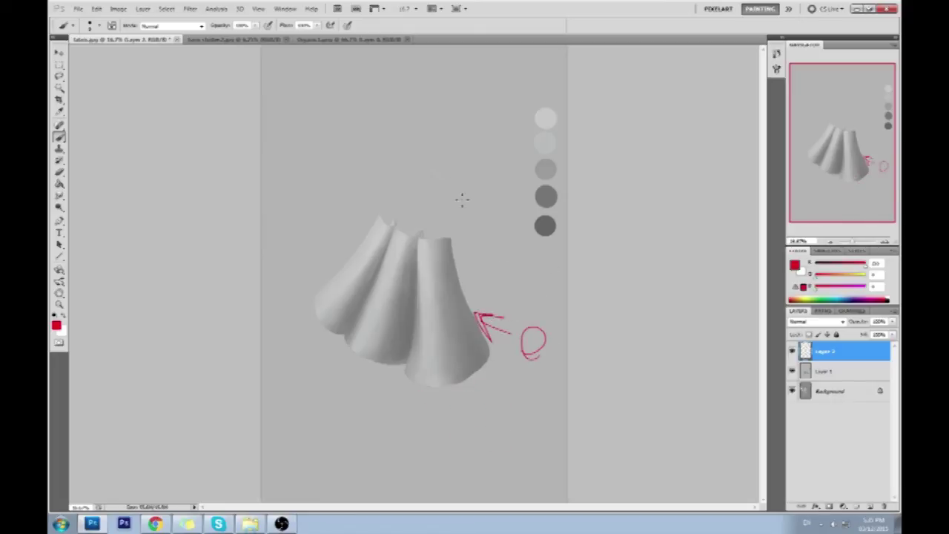
pyautogui.moveTo(425, 202); pyautogui.dragTo(421, 236)
pyautogui.moveTo(437, 219); pyautogui.dragTo(391, 273)
pyautogui.moveTo(405, 263)
pyautogui.mouseDown()
pyautogui.moveTo(423, 267)
pyautogui.moveTo(417, 280)
pyautogui.mouseUp()
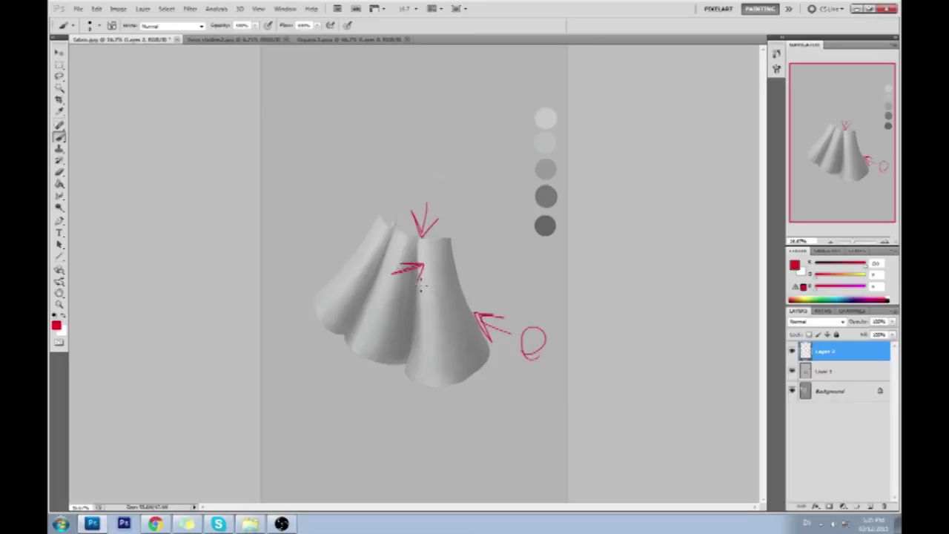
# Sketch red light-source circles and rays beside the left fold, and add a mark by the circle outside the right fold.
pyautogui.moveTo(294, 249); pyautogui.dragTo(311, 224)
pyautogui.moveTo(309, 259)
pyautogui.mouseDown()
pyautogui.moveTo(333, 267)
pyautogui.moveTo(325, 292)
pyautogui.mouseUp()
pyautogui.moveTo(286, 294); pyautogui.dragTo(292, 308)
pyautogui.moveTo(295, 176); pyautogui.dragTo(293, 178)
pyautogui.moveTo(283, 182); pyautogui.dragTo(305, 194)
pyautogui.moveTo(278, 228); pyautogui.dragTo(291, 213)
pyautogui.moveTo(289, 222)
pyautogui.mouseDown()
pyautogui.moveTo(320, 212)
pyautogui.moveTo(325, 168)
pyautogui.mouseUp()
pyautogui.moveTo(326, 202); pyautogui.dragTo(336, 199)
pyautogui.moveTo(297, 159); pyautogui.dragTo(298, 170)
pyautogui.hotkey('ctrl', 'alt', 'z')
pyautogui.hotkey('ctrl', 'alt', 'z')
pyautogui.moveTo(544, 315)
pyautogui.mouseDown()
pyautogui.moveTo(560, 325)
pyautogui.moveTo(537, 325)
pyautogui.moveTo(547, 324)
pyautogui.mouseUp()
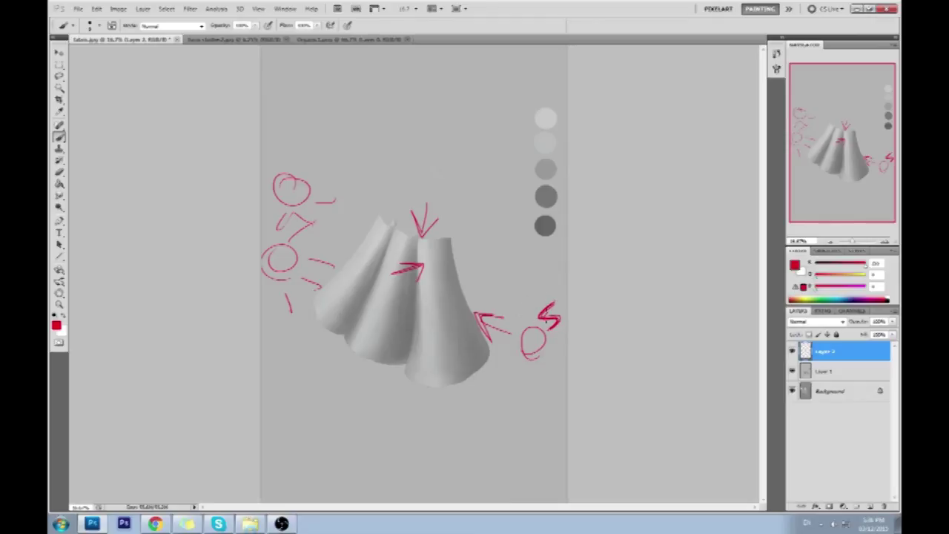
# Undo all the remaining red arrows and circles around the fabric.
pyautogui.hotkey('ctrl', 'alt', 'z')
pyautogui.hotkey('ctrl', 'alt', 'z')
pyautogui.hotkey('ctrl', 'alt', 'z')
pyautogui.hotkey('ctrl', 'alt', 'z')
pyautogui.hotkey('ctrl', 'alt', 'z')
pyautogui.hotkey('ctrl', 'alt', 'z')
pyautogui.hotkey('ctrl', 'alt', 'z')
pyautogui.hotkey('ctrl', 'alt', 'z')
pyautogui.hotkey('ctrl', 'alt', 'z')
pyautogui.hotkey('ctrl', 'alt', 'z')
pyautogui.hotkey('ctrl', 'alt', 'z')
pyautogui.hotkey('ctrl', 'alt', 'z')
pyautogui.hotkey('ctrl', 'alt', 'z')
pyautogui.hotkey('ctrl', 'alt', 'z')
pyautogui.hotkey('ctrl', 'alt', 'z')
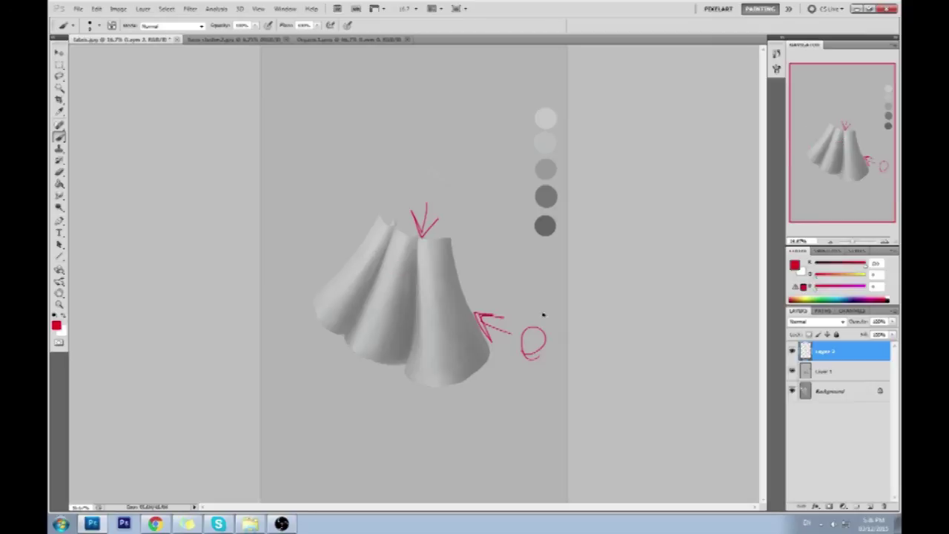
pyautogui.hotkey('ctrl', 'alt', 'z')
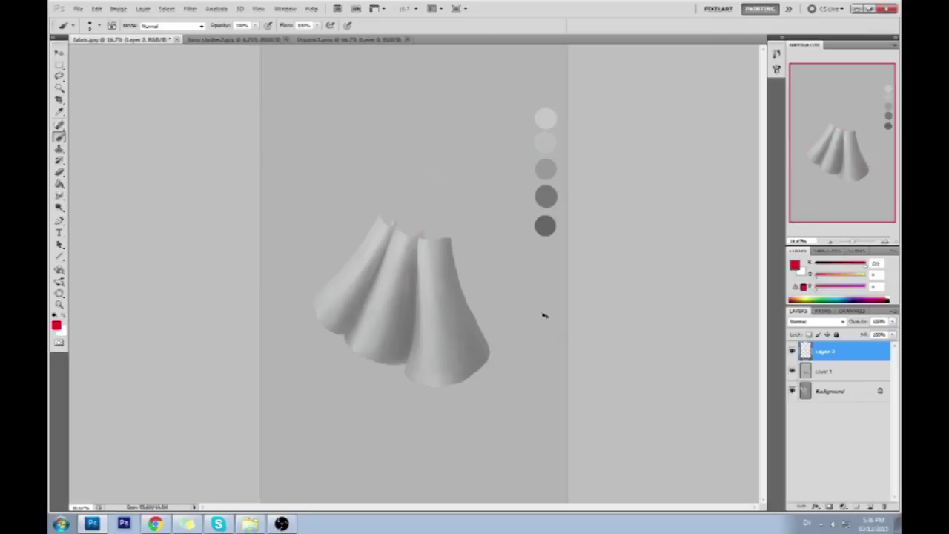
# Sketch a red stick figure beside the fabric with an angled panel and an arrow pointing at the right fold's outer edge.
pyautogui.moveTo(534, 286); pyautogui.dragTo(546, 339)
pyautogui.moveTo(526, 306)
pyautogui.mouseDown()
pyautogui.moveTo(555, 296)
pyautogui.moveTo(510, 313)
pyautogui.moveTo(487, 256)
pyautogui.mouseUp()
pyautogui.moveTo(486, 256)
pyautogui.mouseDown()
pyautogui.moveTo(501, 341)
pyautogui.moveTo(520, 313)
pyautogui.moveTo(465, 310)
pyautogui.mouseUp()
pyautogui.moveTo(479, 293)
pyautogui.mouseDown()
pyautogui.moveTo(464, 310)
pyautogui.moveTo(481, 324)
pyautogui.mouseUp()
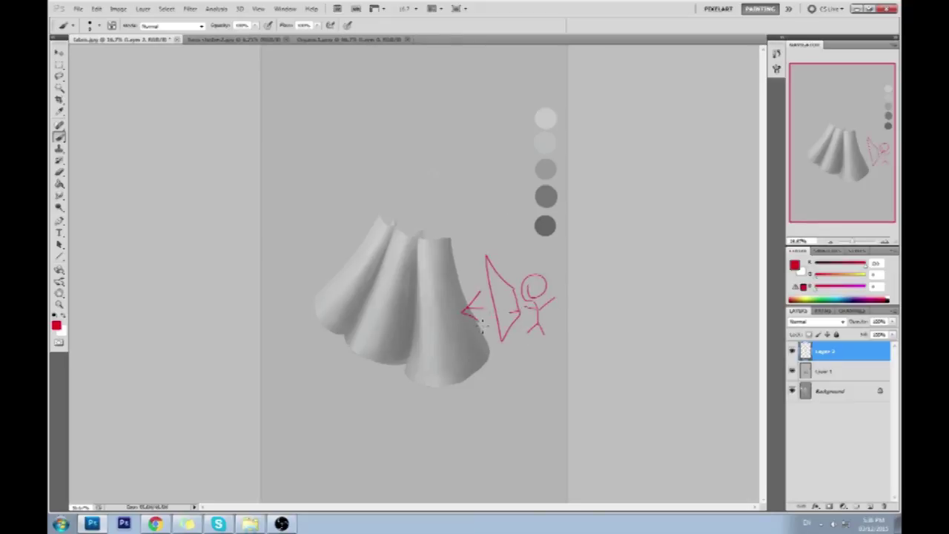
# Undo the arrow, panel and stick figure beside the right fold.
pyautogui.hotkey('ctrl', 'alt', 'z')
pyautogui.hotkey('ctrl', 'alt', 'z')
pyautogui.hotkey('alt', 'Tab')
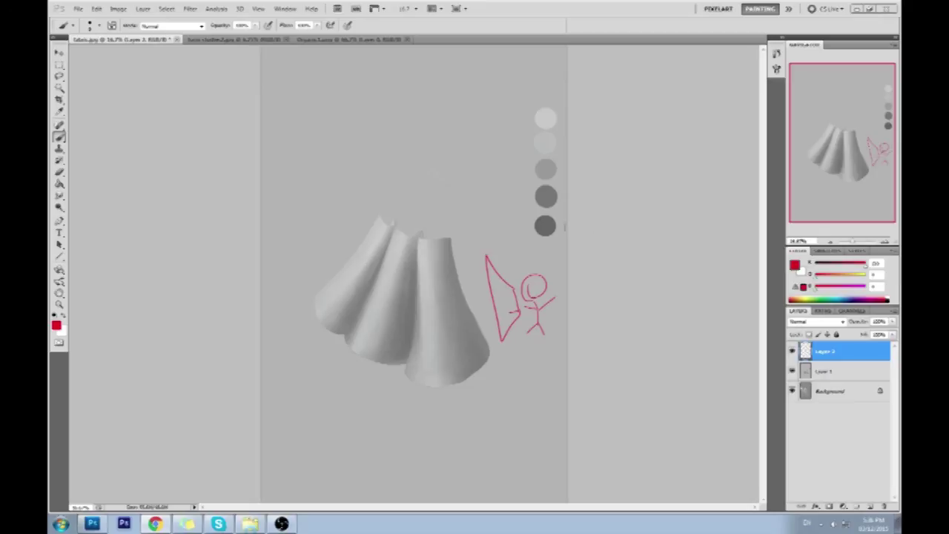
pyautogui.hotkey('ctrl', 'alt', 'z')
pyautogui.hotkey('ctrl', 'alt', 'z')
pyautogui.hotkey('ctrl', 'alt', 'z')
pyautogui.hotkey('ctrl', 'alt', 'z')
pyautogui.hotkey('ctrl', 'alt', 'z')
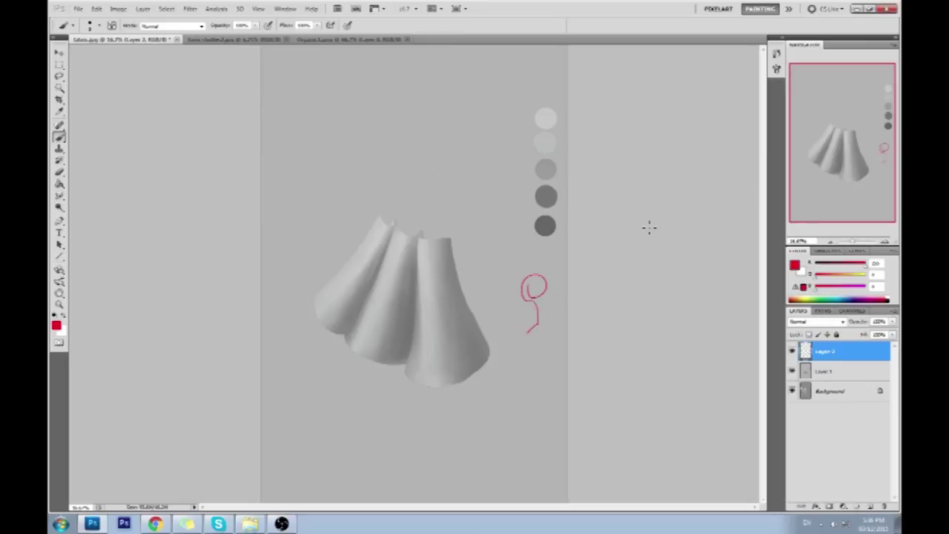
pyautogui.hotkey('ctrl', 'alt', 'z')
pyautogui.hotkey('ctrl', 'alt', 'z')
# Handwrite "form is drowned in shadows this is why we need SC" in red around the fabric and underline the ending.
pyautogui.moveTo(346, 123)
pyautogui.mouseDown()
pyautogui.moveTo(356, 170)
pyautogui.moveTo(385, 110)
pyautogui.moveTo(417, 95)
pyautogui.moveTo(426, 105)
pyautogui.moveTo(404, 152)
pyautogui.moveTo(504, 75)
pyautogui.mouseUp()
pyautogui.moveTo(440, 187)
pyautogui.mouseDown()
pyautogui.moveTo(468, 247)
pyautogui.moveTo(496, 201)
pyautogui.moveTo(486, 175)
pyautogui.moveTo(524, 168)
pyautogui.moveTo(538, 137)
pyautogui.moveTo(528, 163)
pyautogui.mouseUp()
pyautogui.moveTo(409, 291)
pyautogui.mouseDown()
pyautogui.moveTo(304, 312)
pyautogui.moveTo(333, 396)
pyautogui.moveTo(356, 428)
pyautogui.mouseUp()
pyautogui.hotkey('ctrl', 'z')
pyautogui.moveTo(489, 249)
pyautogui.mouseDown()
pyautogui.moveTo(477, 303)
pyautogui.moveTo(553, 261)
pyautogui.mouseUp()
pyautogui.moveTo(434, 386); pyautogui.dragTo(456, 396)
pyautogui.moveTo(461, 364)
pyautogui.mouseDown()
pyautogui.moveTo(452, 380)
pyautogui.moveTo(486, 375)
pyautogui.mouseUp()
pyautogui.moveTo(480, 321)
pyautogui.mouseDown()
pyautogui.moveTo(534, 349)
pyautogui.moveTo(545, 318)
pyautogui.moveTo(567, 346)
pyautogui.mouseUp()
pyautogui.moveTo(389, 448)
pyautogui.mouseDown()
pyautogui.moveTo(496, 419)
pyautogui.moveTo(526, 380)
pyautogui.mouseUp()
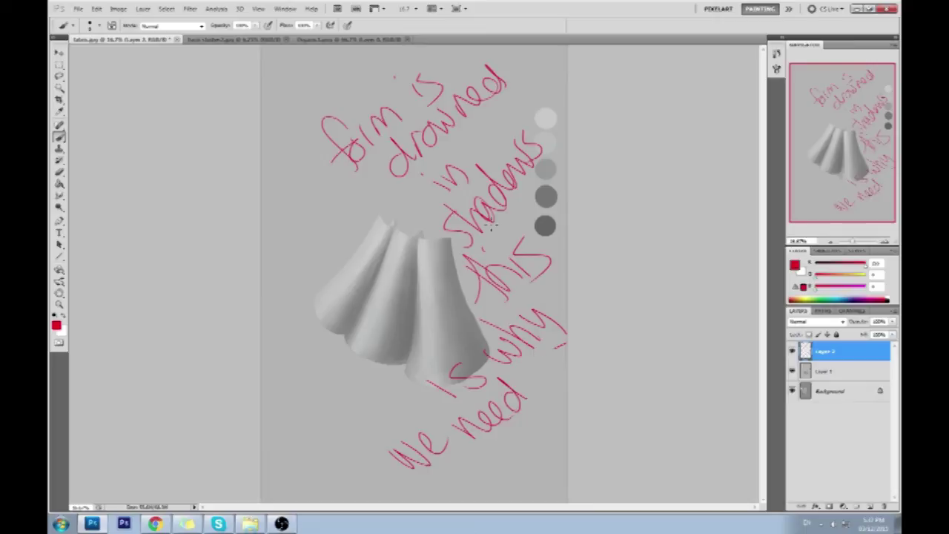
pyautogui.moveTo(447, 467); pyautogui.dragTo(442, 494)
pyautogui.moveTo(502, 453)
pyautogui.mouseDown()
pyautogui.moveTo(480, 471)
pyautogui.moveTo(523, 460)
pyautogui.mouseUp()
pyautogui.moveTo(475, 498); pyautogui.dragTo(531, 463)
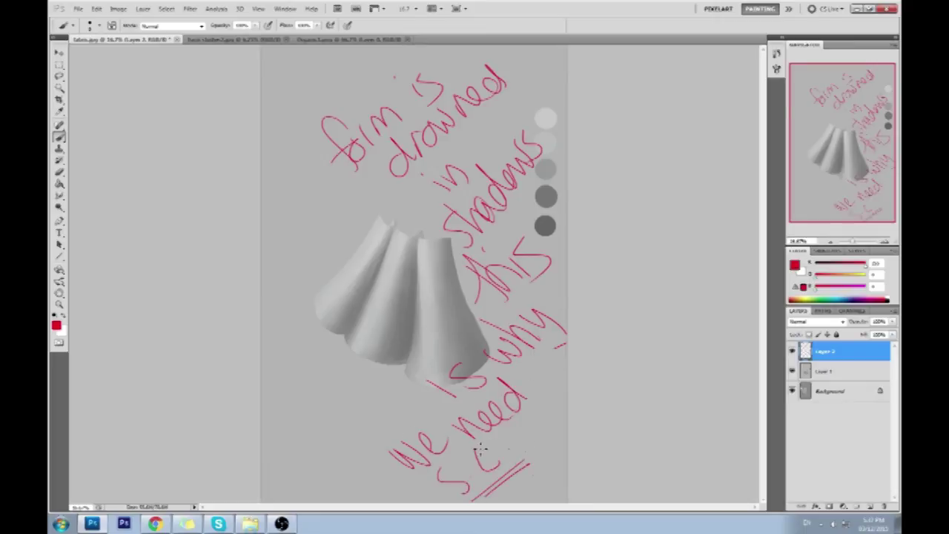
# Undo the handwritten words that follow "form is drowned in shadows".
pyautogui.hotkey('ctrl', 'alt', 'z')
pyautogui.hotkey('ctrl', 'alt', 'z')
pyautogui.hotkey('ctrl', 'alt', 'z')
pyautogui.hotkey('ctrl', 'alt', 'z')
pyautogui.hotkey('ctrl', 'alt', 'z')
pyautogui.hotkey('ctrl', 'alt', 'z')
pyautogui.hotkey('ctrl', 'alt', 'z')
pyautogui.hotkey('ctrl', 'alt', 'z')
pyautogui.hotkey('ctrl', 'alt', 'z')
pyautogui.hotkey('ctrl', 'alt', 'z')
pyautogui.hotkey('ctrl', 'alt', 'z')
pyautogui.hotkey('ctrl', 'alt', 'z')
pyautogui.hotkey('ctrl', 'alt', 'z')
pyautogui.hotkey('ctrl', 'alt', 'z')
pyautogui.hotkey('ctrl', 'alt', 'z')
pyautogui.hotkey('ctrl', 'alt', 'z')
pyautogui.hotkey('ctrl', 'alt', 'z')
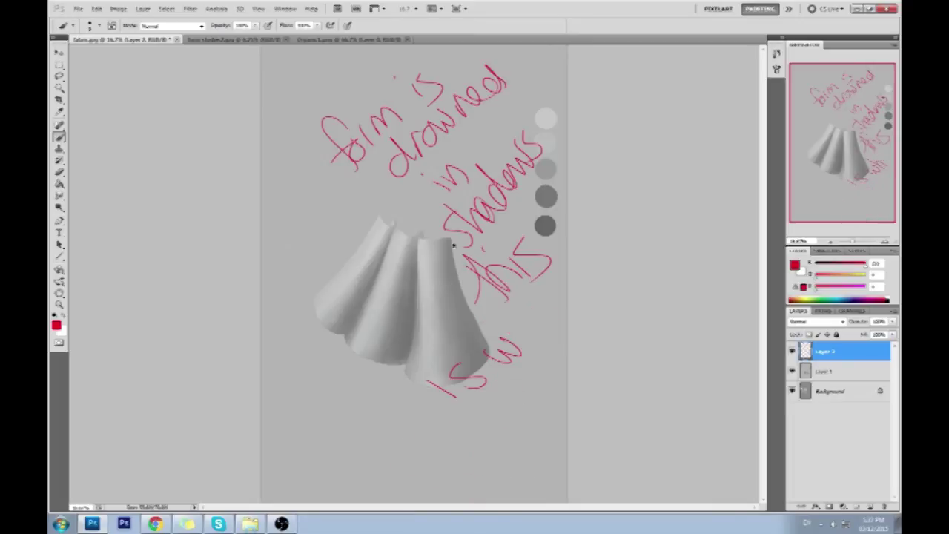
pyautogui.hotkey('ctrl', 'alt', 'z')
pyautogui.hotkey('ctrl', 'alt', 'z')
pyautogui.hotkey('ctrl', 'alt', 'z')
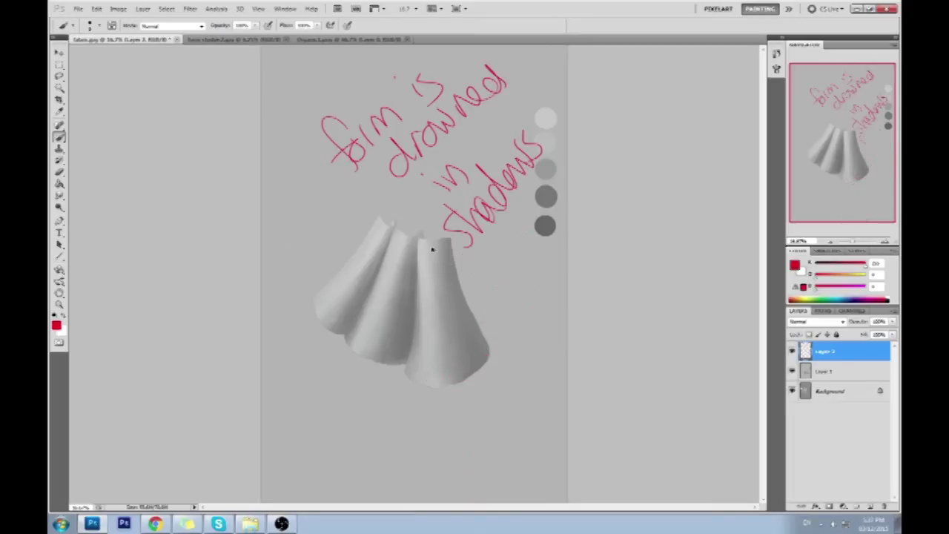
# Draw a red arrow into the right fold's shaded side, and undo it together with all the remaining handwriting.
pyautogui.moveTo(484, 299)
pyautogui.mouseDown()
pyautogui.moveTo(458, 331)
pyautogui.moveTo(500, 333)
pyautogui.moveTo(450, 286)
pyautogui.mouseUp()
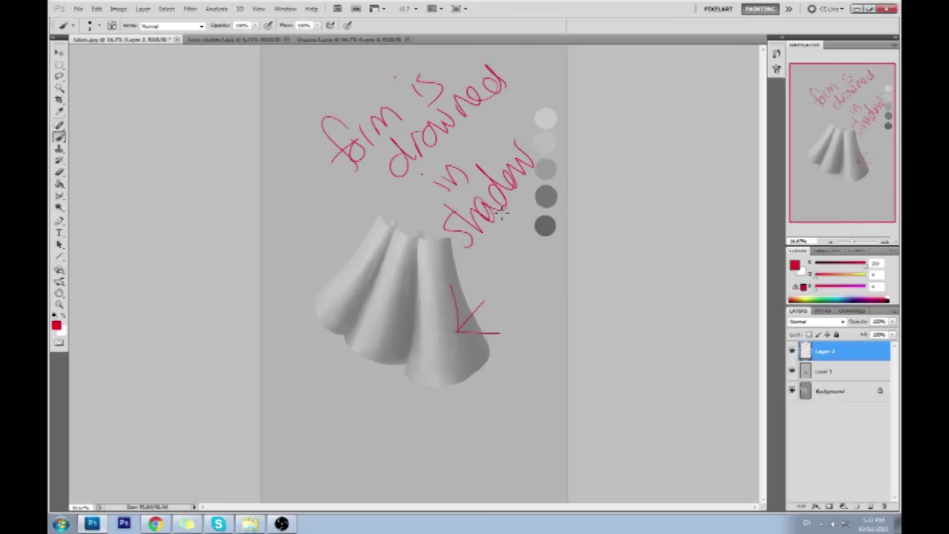
pyautogui.hotkey('ctrl', 'alt', 'z')
pyautogui.hotkey('ctrl', 'alt', 'z')
pyautogui.hotkey('ctrl', 'alt', 'z')
pyautogui.hotkey('ctrl', 'alt', 'z')
pyautogui.hotkey('ctrl', 'alt', 'z')
pyautogui.hotkey('ctrl', 'alt', 'z')
pyautogui.hotkey('ctrl', 'alt', 'z')
pyautogui.hotkey('ctrl', 'alt', 'z')
pyautogui.hotkey('ctrl', 'alt', 'z')
pyautogui.hotkey('ctrl', 'alt', 'z')
pyautogui.hotkey('ctrl', 'alt', 'z')
pyautogui.hotkey('ctrl', 'alt', 'z')
pyautogui.hotkey('ctrl', 'alt', 'z')
pyautogui.hotkey('ctrl', 'alt', 'z')
pyautogui.hotkey('ctrl', 'alt', 'z')
pyautogui.hotkey('ctrl', 'alt', 'z')
pyautogui.hotkey('ctrl', 'alt', 'z')
pyautogui.hotkey('ctrl', 'alt', 'z')
# Draw two red curves above the fabric and try short strokes across the one above the left fold, undoing those strokes.
pyautogui.moveTo(324, 104); pyautogui.dragTo(368, 195)
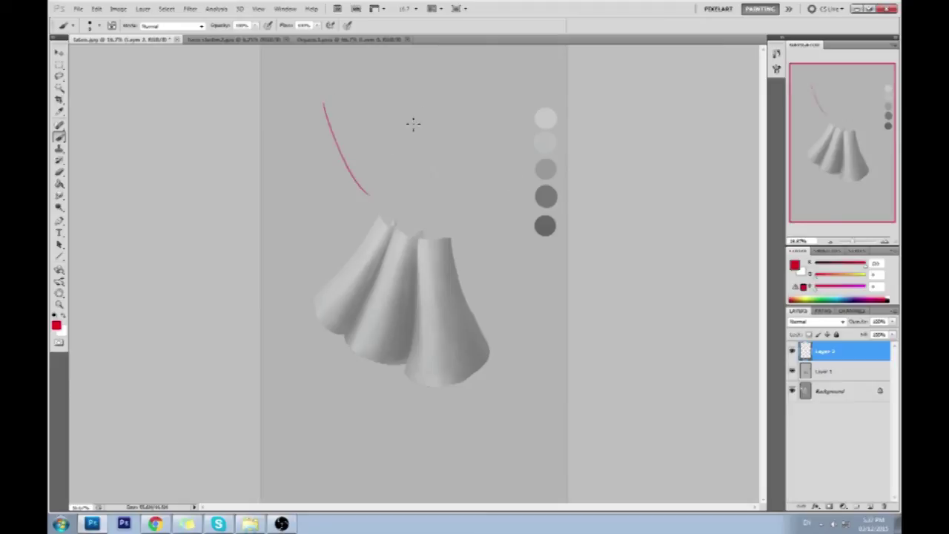
pyautogui.moveTo(463, 83); pyautogui.dragTo(454, 177)
pyautogui.moveTo(319, 137); pyautogui.dragTo(348, 121)
pyautogui.moveTo(324, 167); pyautogui.dragTo(352, 150)
pyautogui.moveTo(340, 190); pyautogui.dragTo(368, 169)
pyautogui.hotkey('ctrl', 'alt', 'z')
pyautogui.hotkey('ctrl', 'alt', 'z')
pyautogui.hotkey('ctrl', 'alt', 'z')
# Cross-hatch a red band along the inner side of the curve above the left fold and close it with a wavy edge.
pyautogui.moveTo(336, 121); pyautogui.dragTo(364, 141)
pyautogui.moveTo(355, 120)
pyautogui.mouseDown()
pyautogui.moveTo(349, 147)
pyautogui.moveTo(374, 166)
pyautogui.mouseUp()
pyautogui.moveTo(367, 153)
pyautogui.mouseDown()
pyautogui.moveTo(354, 180)
pyautogui.moveTo(386, 189)
pyautogui.mouseUp()
pyautogui.moveTo(377, 175); pyautogui.dragTo(367, 197)
pyautogui.moveTo(360, 107); pyautogui.dragTo(383, 203)
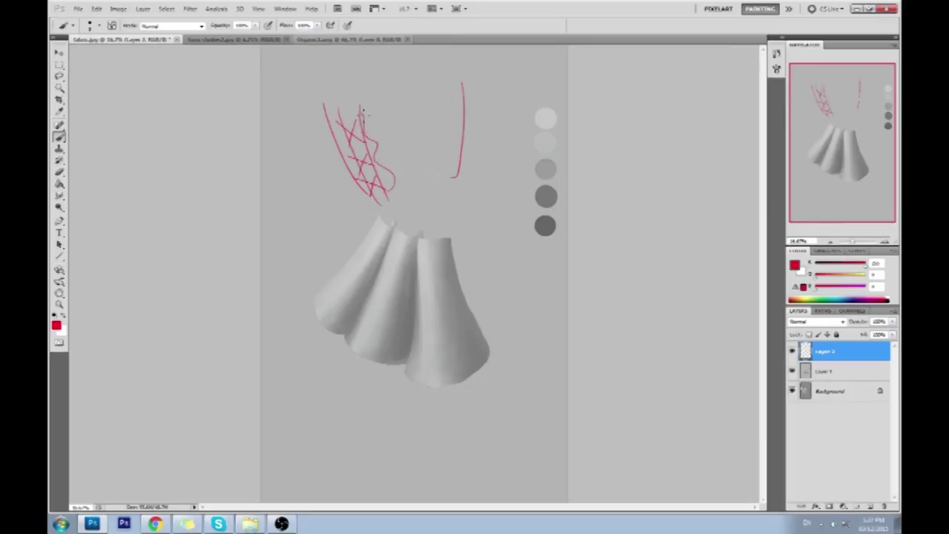
# Add red light-source circles with rays on both sides of the curves and scribble dense hatching over the shaded band.
pyautogui.moveTo(294, 216); pyautogui.dragTo(286, 181)
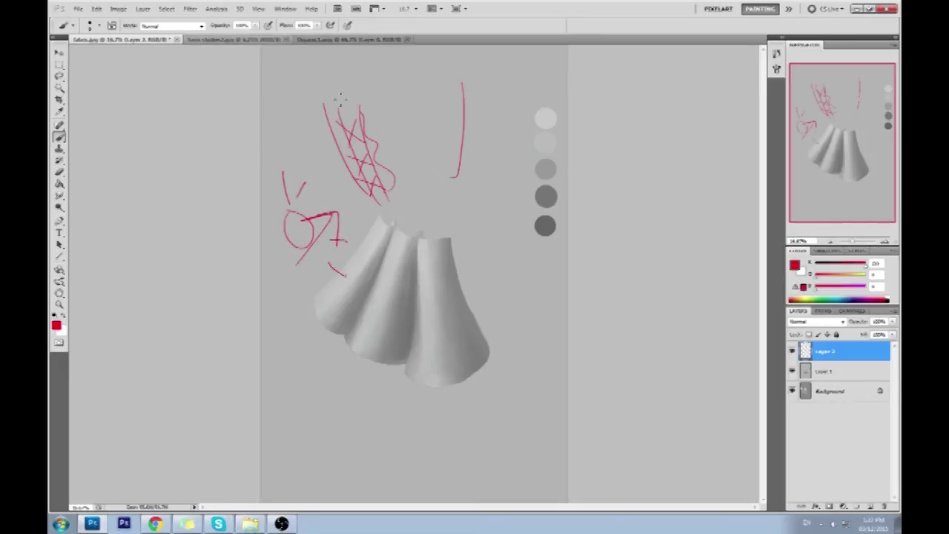
pyautogui.moveTo(323, 166)
pyautogui.mouseDown()
pyautogui.moveTo(325, 76)
pyautogui.moveTo(342, 127)
pyautogui.moveTo(394, 119)
pyautogui.moveTo(367, 194)
pyautogui.moveTo(421, 213)
pyautogui.mouseUp()
pyautogui.moveTo(535, 48); pyautogui.dragTo(510, 74)
pyautogui.hotkey('ctrl', 'z')
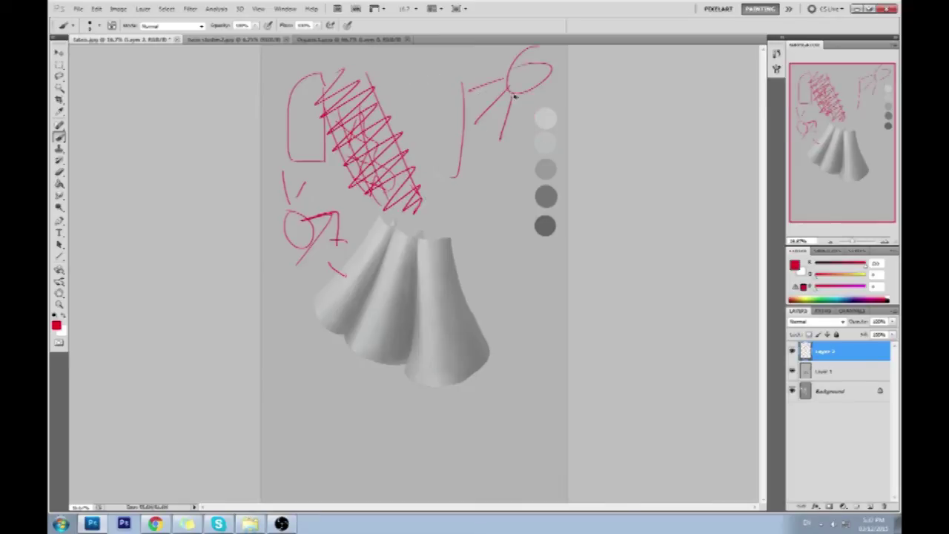
# Undo all the red curves, hatching and light-source marks above and beside the fabric.
pyautogui.hotkey('ctrl', 'alt', 'z')
pyautogui.hotkey('ctrl', 'alt', 'z')
pyautogui.hotkey('ctrl', 'alt', 'z')
pyautogui.hotkey('ctrl', 'alt', 'z')
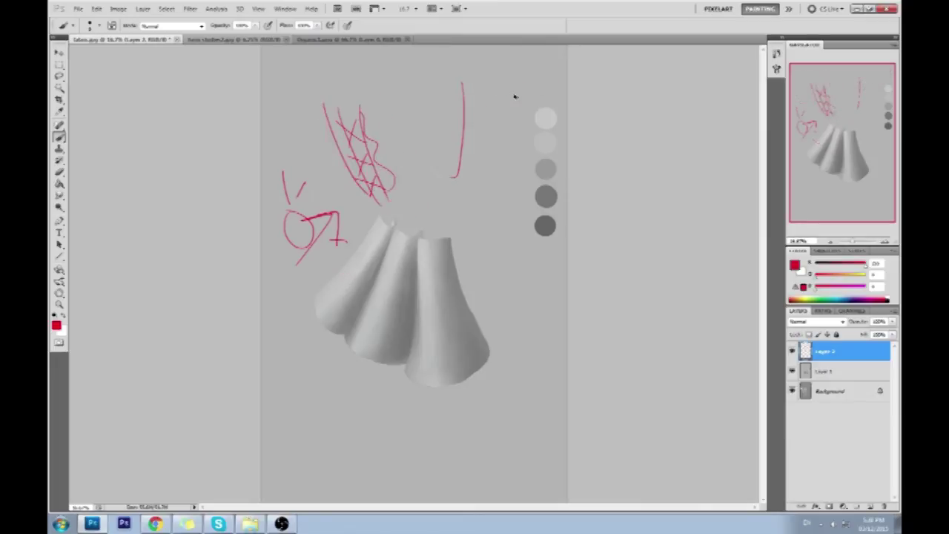
pyautogui.hotkey('ctrl', 'alt', 'z')
pyautogui.hotkey('ctrl', 'alt', 'z')
pyautogui.hotkey('ctrl', 'alt', 'z')
pyautogui.hotkey('ctrl', 'alt', 'z')
pyautogui.hotkey('ctrl', 'alt', 'z')
pyautogui.hotkey('ctrl', 'alt', 'z')
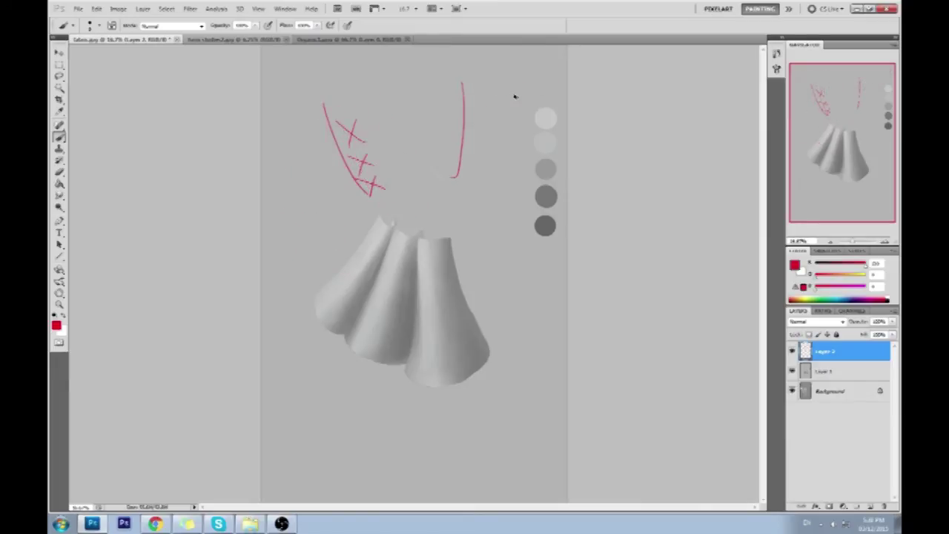
pyautogui.hotkey('ctrl', 'alt', 'z')
pyautogui.hotkey('ctrl', 'alt', 'z')
pyautogui.hotkey('ctrl', 'alt', 'z')
pyautogui.hotkey('ctrl', 'alt', 'z')
pyautogui.hotkey('ctrl', 'alt', 'z')
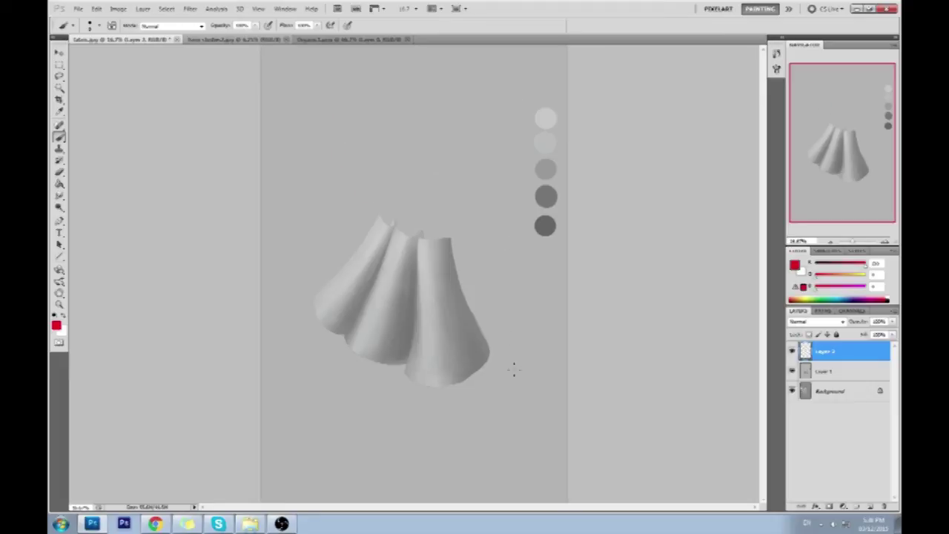
# Sample the background grey beside the right fold and set up a larger brush with reduced opacity for soft shading.
pyautogui.keyDown('alt'); pyautogui.click(488, 284); pyautogui.keyUp('alt')
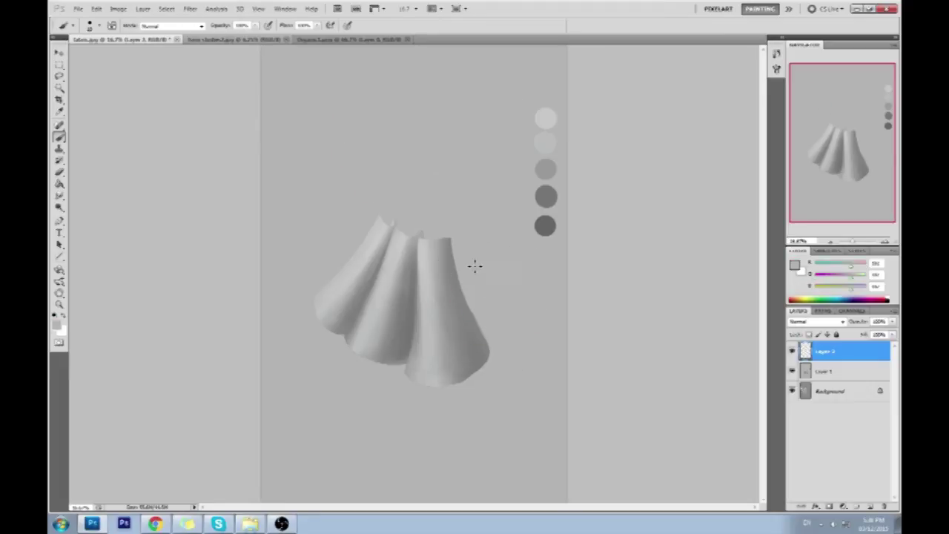
pyautogui.click(254, 26)
pyautogui.click(210, 40)
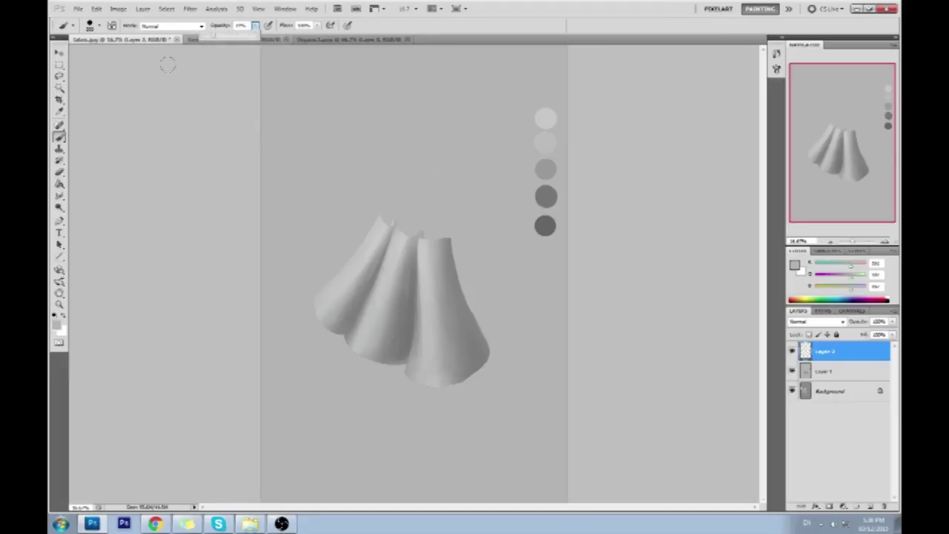
pyautogui.click(168, 64)
pyautogui.keyDown('alt'); pyautogui.click(474, 276); pyautogui.keyUp('alt')
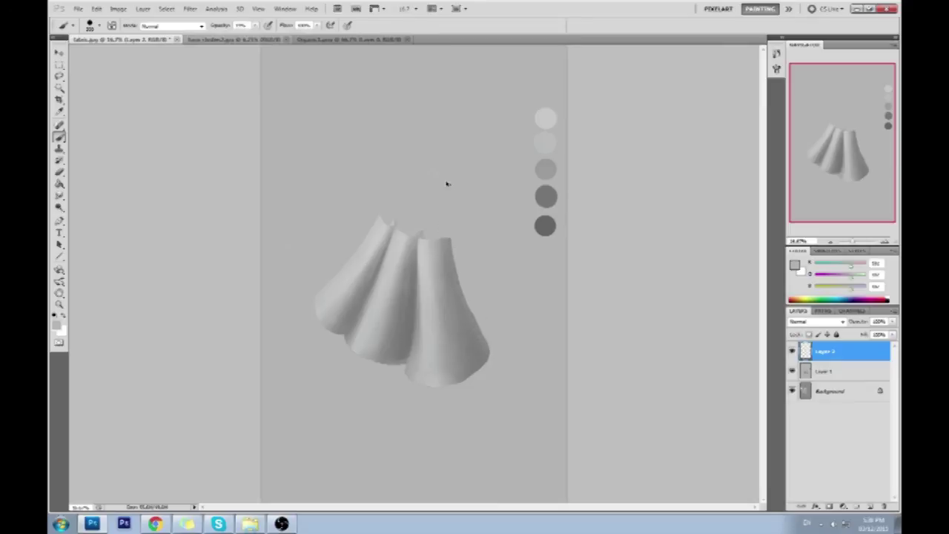
pyautogui.rightClick(446, 183)
pyautogui.click(557, 430)
pyautogui.click(718, 358)
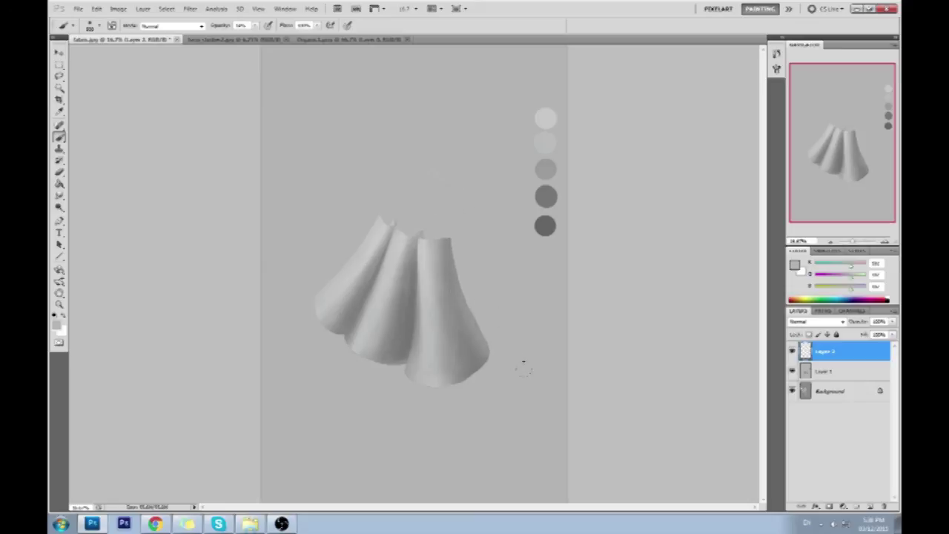
# Set up the Eraser's brush tip and adjust its opacity for softening the shading on the fabric.
pyautogui.press('e')
pyautogui.rightClick(443, 201)
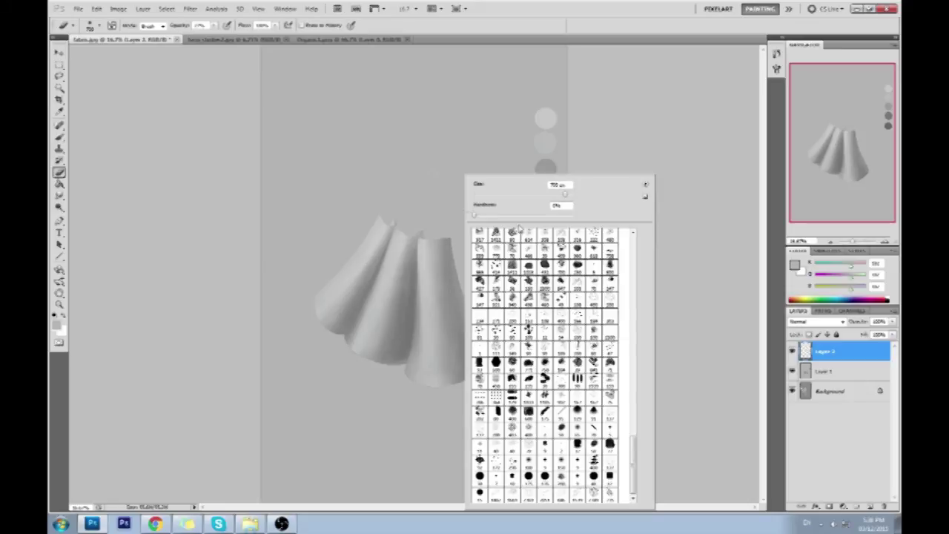
pyautogui.click(718, 372)
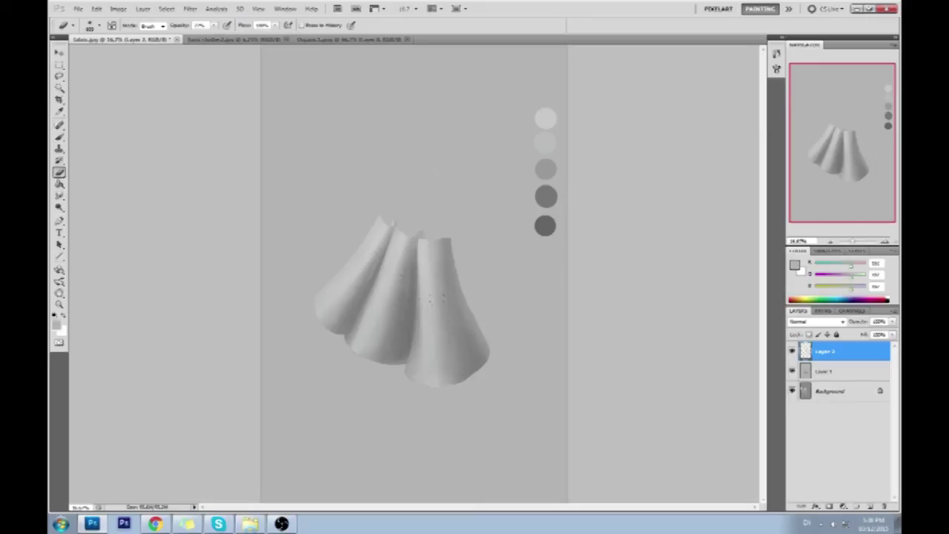
pyautogui.moveTo(213, 25); pyautogui.dragTo(209, 37)
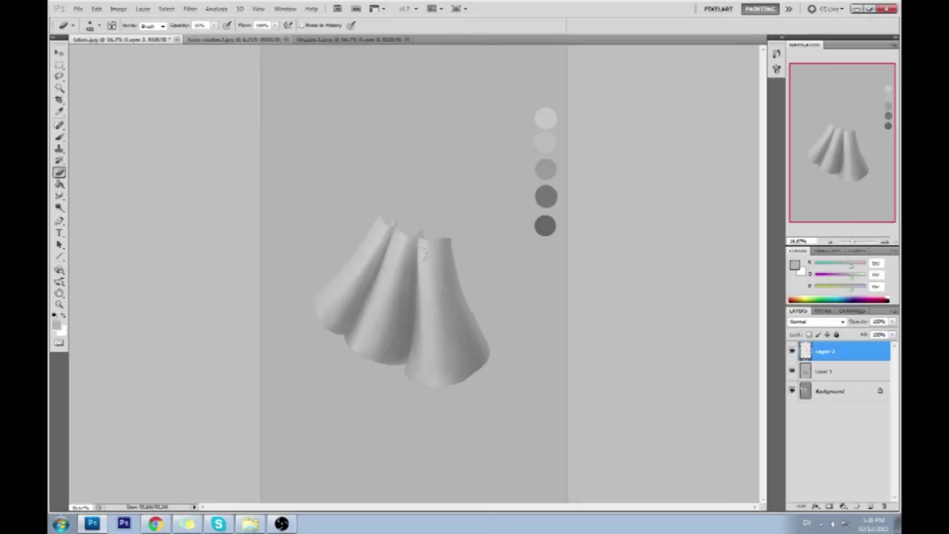
# Sample greys from the crease and the right fold and brush soft tones over the folds to smooth their shading.
pyautogui.press('b')
pyautogui.keyDown('alt'); pyautogui.click(428, 319); pyautogui.keyUp('alt')
pyautogui.keyDown('alt'); pyautogui.click(413, 312); pyautogui.keyUp('alt')
pyautogui.keyDown('alt'); pyautogui.click(408, 316); pyautogui.keyUp('alt')
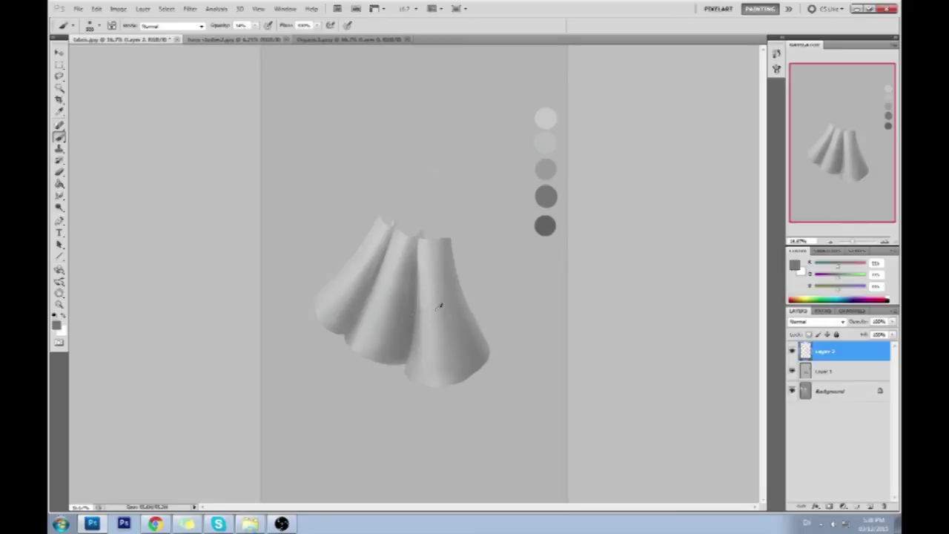
pyautogui.keyDown('alt'); pyautogui.click(474, 315); pyautogui.keyUp('alt')
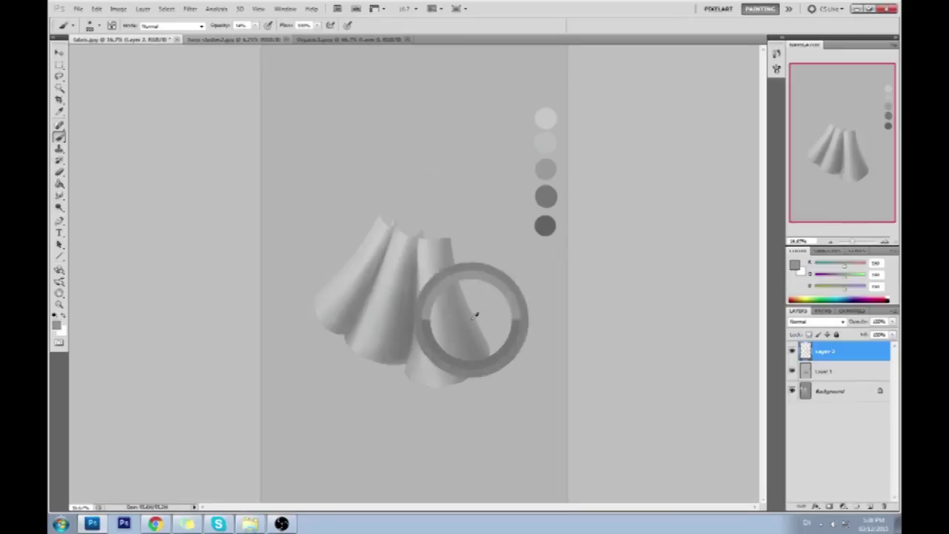
pyautogui.keyDown('alt'); pyautogui.click(430, 319); pyautogui.keyUp('alt')
pyautogui.keyDown('alt'); pyautogui.click(436, 323); pyautogui.keyUp('alt')
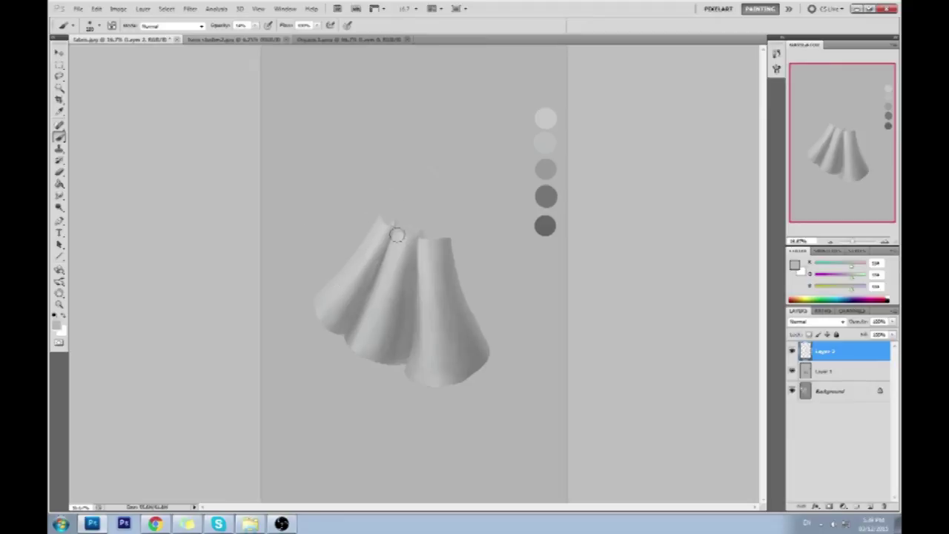
# Adjust the Eraser's opacity to blend the new tones on the middle fold, and return to the Brush.
pyautogui.press('e')
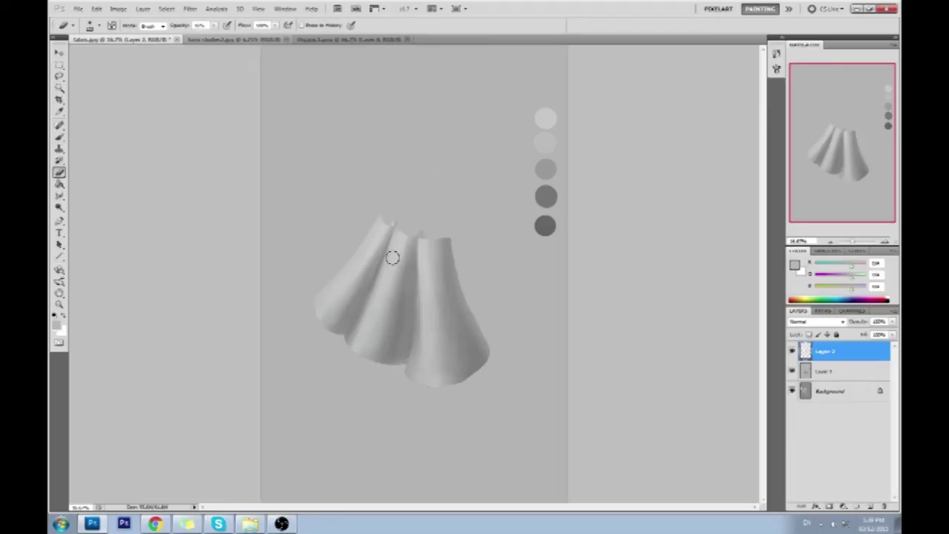
pyautogui.moveTo(217, 28); pyautogui.dragTo(257, 49)
pyautogui.press('b')
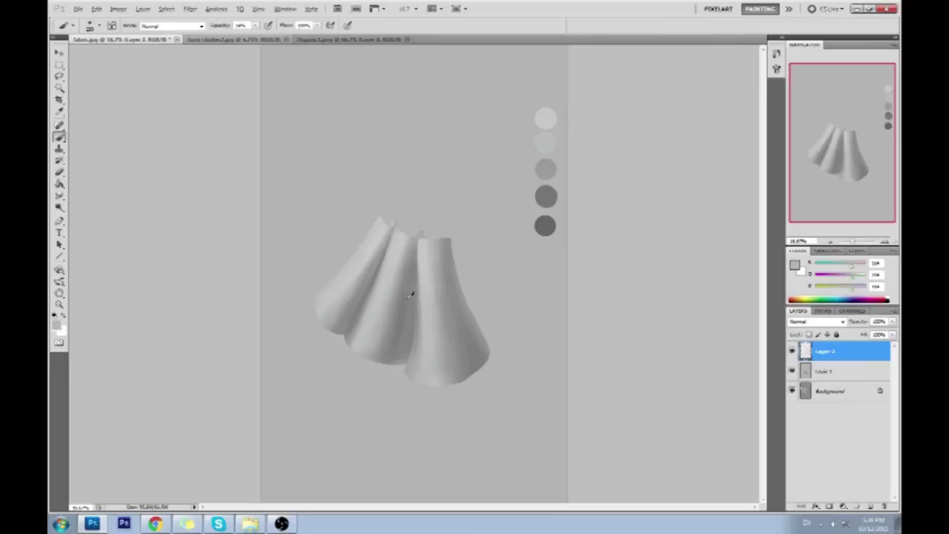
# Add a new layer on top for darker fold shading and set its blending mode to Darken.
pyautogui.click(870, 506)
pyautogui.click(827, 323)
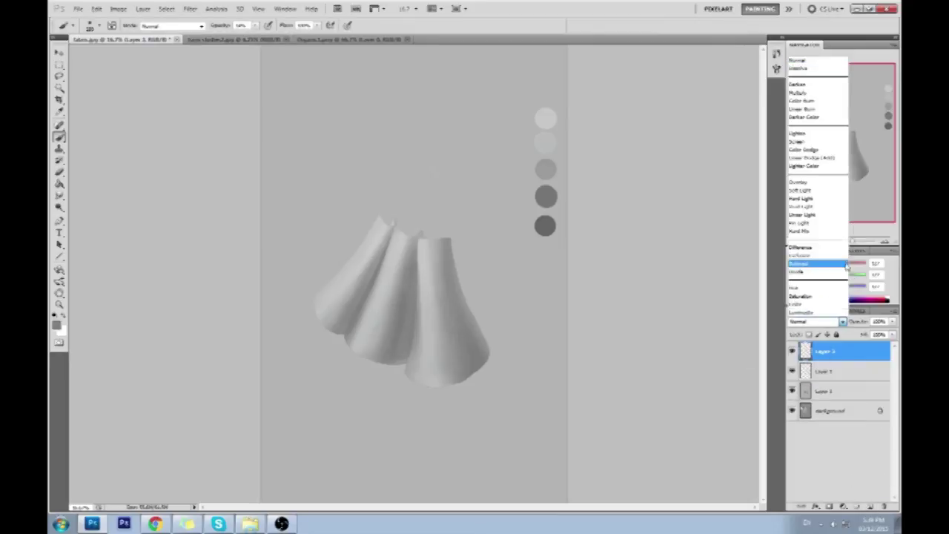
pyautogui.click(819, 85)
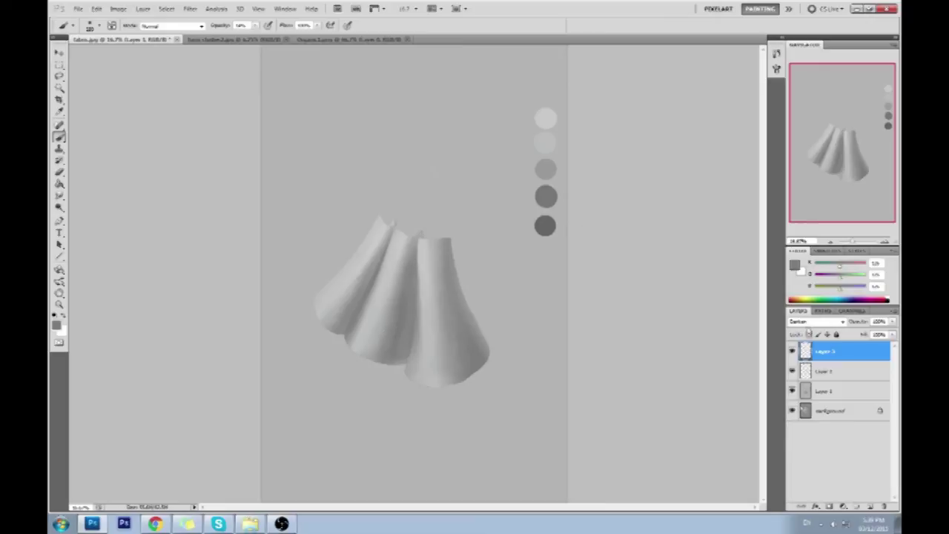
# Set the foreground colour to pure red (255, 0, 0) and merge both shading layers down into Layer 1.
pyautogui.click(796, 265)
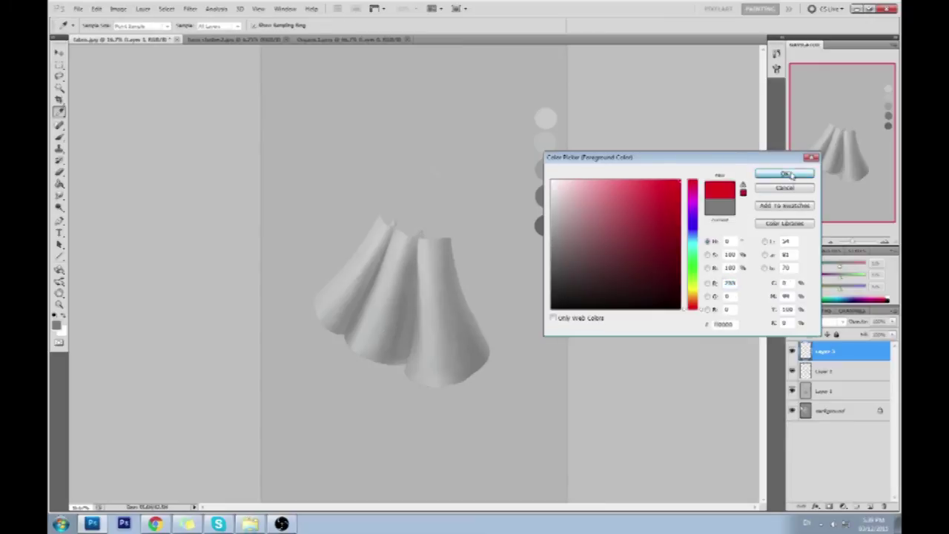
pyautogui.click(787, 174)
pyautogui.rightClick(837, 374)
pyautogui.click(838, 343)
pyautogui.rightClick(832, 354)
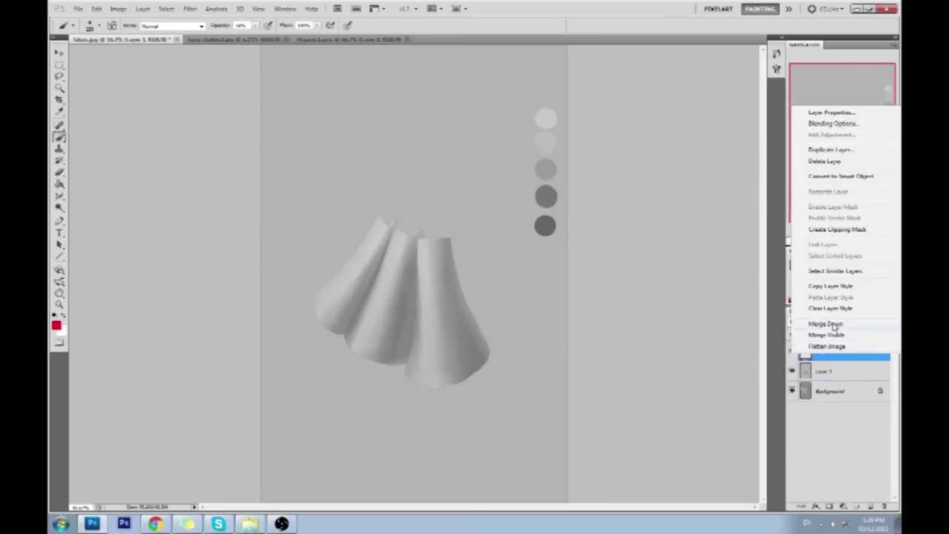
pyautogui.click(832, 325)
# Add a new layer for annotations with red as the foreground colour, and try a stroke along the crease, undoing it.
pyautogui.click(871, 507)
pyautogui.click(795, 266)
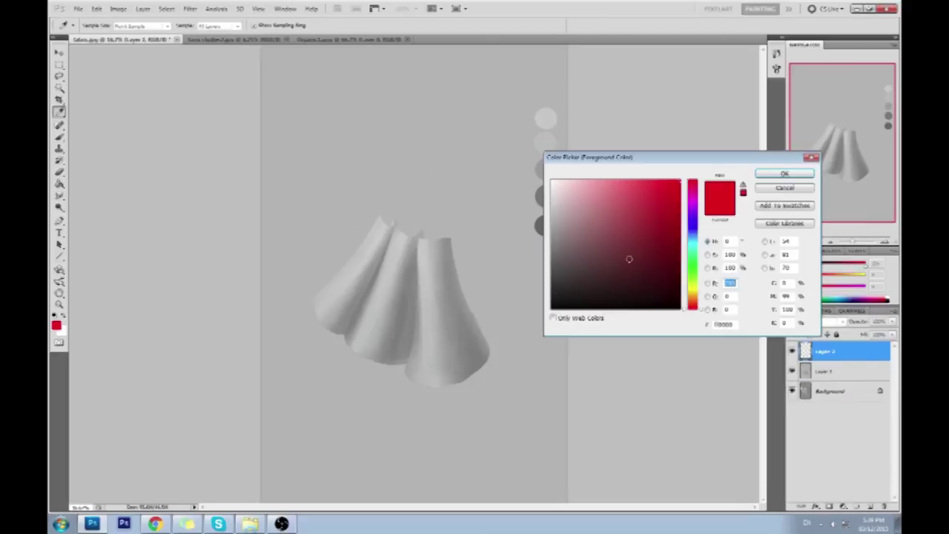
pyautogui.click(784, 173)
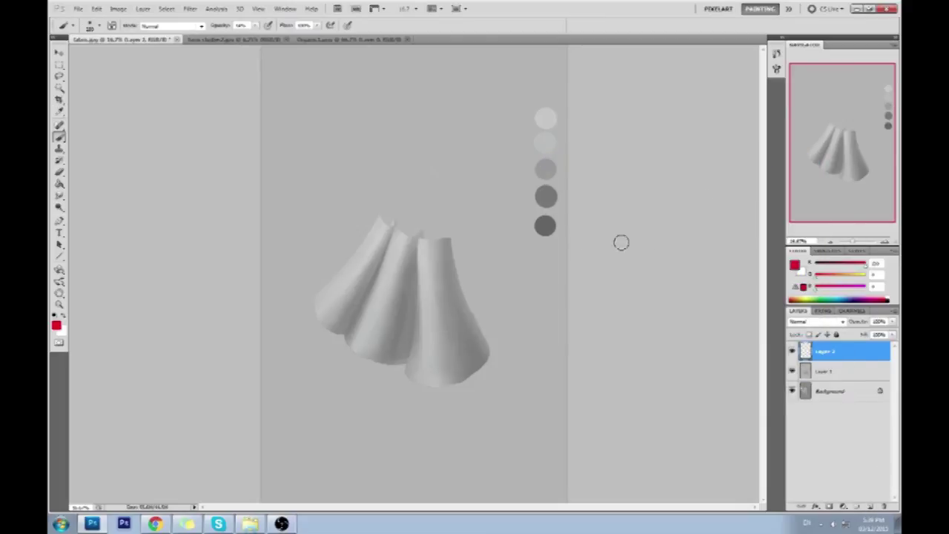
pyautogui.moveTo(416, 245); pyautogui.dragTo(394, 368)
pyautogui.hotkey('ctrl', 'z')
# Set the brush to 100% opacity with a smaller tip and test it with a short red stroke above the right fold, undoing it.
pyautogui.click(256, 25)
pyautogui.moveTo(256, 36); pyautogui.dragTo(307, 37)
pyautogui.click(251, 89)
pyautogui.moveTo(478, 203)
pyautogui.mouseDown()
pyautogui.moveTo(291, 275)
pyautogui.moveTo(477, 408)
pyautogui.moveTo(478, 209)
pyautogui.mouseUp()
pyautogui.hotkey('ctrl', 'z')
pyautogui.hotkey('ctrl', '+')
pyautogui.hotkey('ctrl', '+')
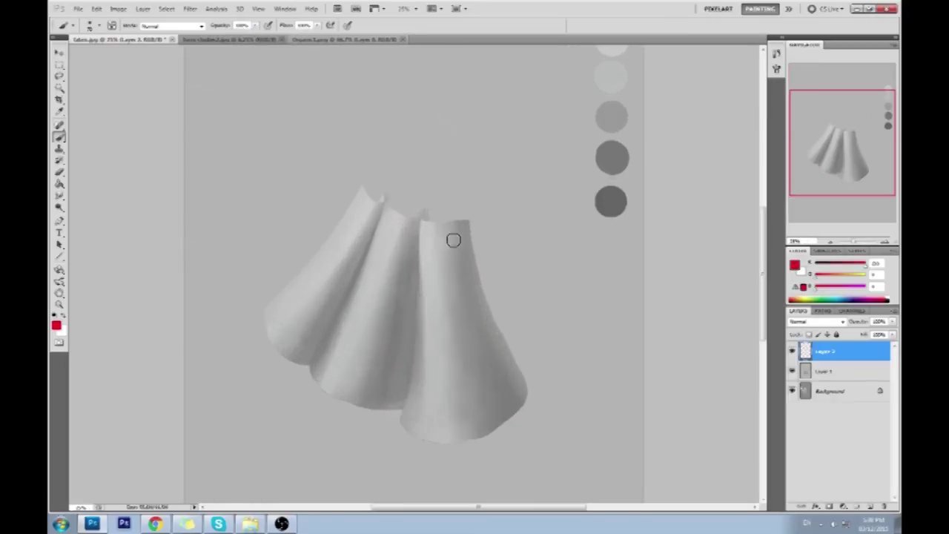
pyautogui.moveTo(477, 310); pyautogui.dragTo(492, 201)
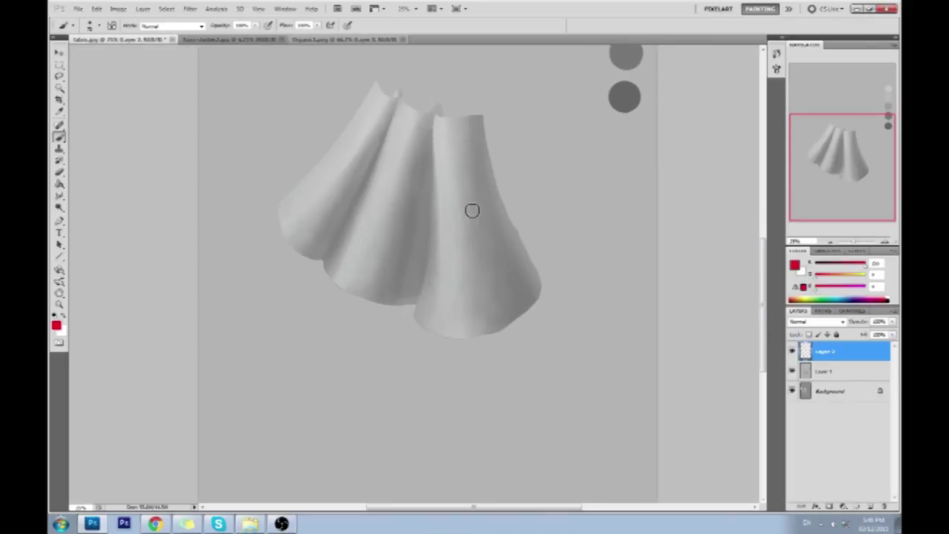
# Draw one red brush line down the shaded side of each of the three fabric folds.
pyautogui.moveTo(430, 121); pyautogui.dragTo(391, 303)
pyautogui.moveTo(378, 135); pyautogui.dragTo(309, 256)
pyautogui.moveTo(474, 120)
pyautogui.mouseDown()
pyautogui.moveTo(492, 229)
pyautogui.moveTo(521, 318)
pyautogui.mouseUp()
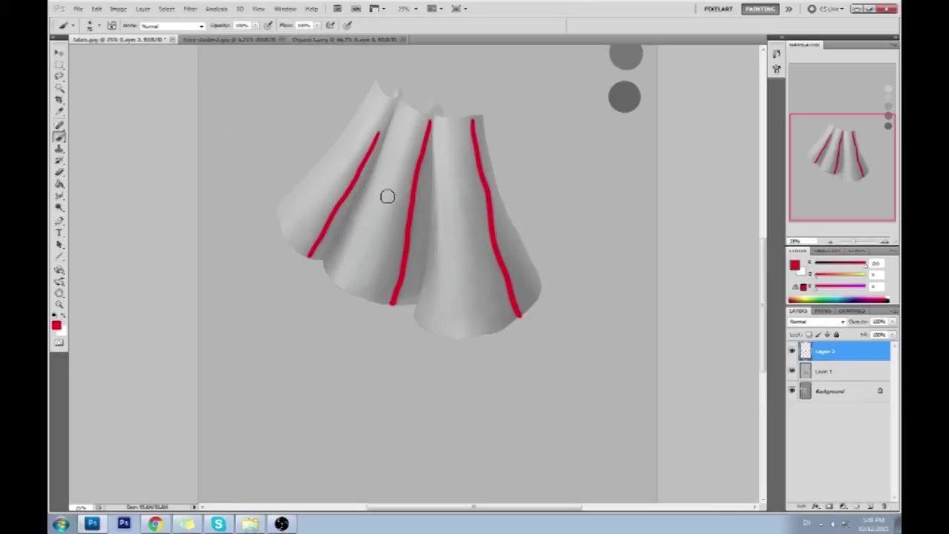
# Thicken the crease markings in red with hatching on the first fold, and add a circled mark and an arrow at the hem.
pyautogui.moveTo(431, 113)
pyautogui.mouseDown()
pyautogui.moveTo(418, 215)
pyautogui.moveTo(386, 306)
pyautogui.mouseUp()
pyautogui.moveTo(308, 258)
pyautogui.mouseDown()
pyautogui.moveTo(395, 118)
pyautogui.moveTo(371, 175)
pyautogui.moveTo(288, 245)
pyautogui.mouseUp()
pyautogui.moveTo(246, 71)
pyautogui.mouseDown()
pyautogui.moveTo(250, 96)
pyautogui.moveTo(241, 88)
pyautogui.mouseUp()
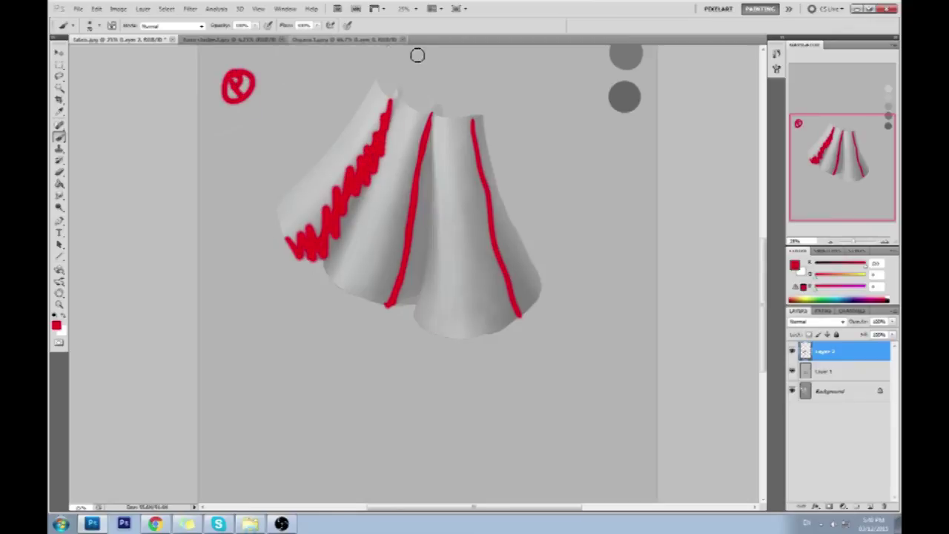
pyautogui.moveTo(393, 344)
pyautogui.mouseDown()
pyautogui.moveTo(377, 322)
pyautogui.moveTo(418, 317)
pyautogui.mouseUp()
pyautogui.moveTo(358, 289); pyautogui.dragTo(350, 318)
pyautogui.moveTo(356, 288); pyautogui.dragTo(379, 298)
pyautogui.keyDown('alt'); pyautogui.click(317, 185); pyautogui.keyUp('alt')
pyautogui.moveTo(387, 133); pyautogui.dragTo(328, 253)
pyautogui.keyDown('alt'); pyautogui.click(370, 149); pyautogui.keyUp('alt')
pyautogui.moveTo(374, 156)
pyautogui.mouseDown()
pyautogui.moveTo(311, 227)
pyautogui.moveTo(383, 140)
pyautogui.mouseUp()
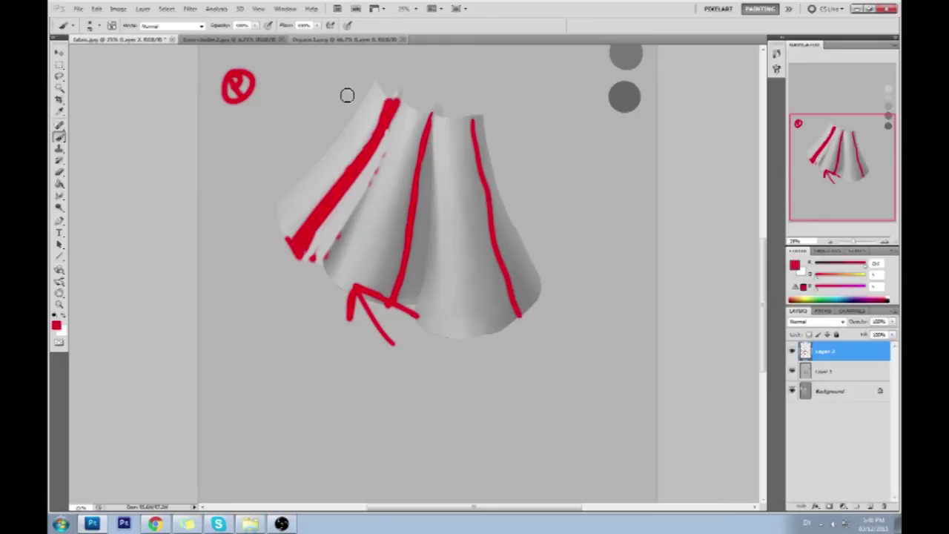
# Undo the hatching, circled mark and hem arrow, back to the three red fold lines.
pyautogui.hotkey('ctrl', 'alt', 'z')
pyautogui.hotkey('ctrl', 'alt', 'z')
pyautogui.hotkey('ctrl', 'alt', 'z')
pyautogui.hotkey('ctrl', 'alt', 'z')
pyautogui.hotkey('ctrl', 'alt', 'z')
pyautogui.hotkey('ctrl', 'alt', 'z')
pyautogui.hotkey('ctrl', 'alt', 'z')
pyautogui.hotkey('ctrl', 'alt', 'z')
pyautogui.hotkey('ctrl', 'alt', 'z')
pyautogui.hotkey('ctrl', 'alt', 'z')
pyautogui.hotkey('ctrl', 'alt', 'z')
pyautogui.hotkey('ctrl', 'alt', 'z')
pyautogui.hotkey('ctrl', 'alt', 'z')
pyautogui.hotkey('ctrl', 'alt', 'z')
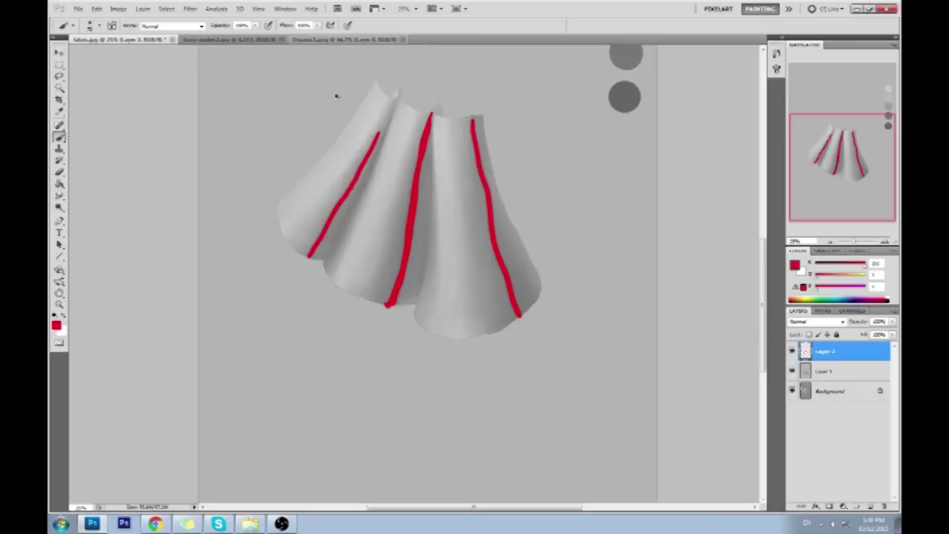
# Sketch a scribbled red mass beside the right fold's outer edge, with an arrow pointing at it from the fabric.
pyautogui.moveTo(583, 92)
pyautogui.mouseDown()
pyautogui.moveTo(616, 170)
pyautogui.moveTo(606, 239)
pyautogui.mouseUp()
pyautogui.hotkey('ctrl', 'z')
pyautogui.moveTo(590, 82)
pyautogui.mouseDown()
pyautogui.moveTo(611, 139)
pyautogui.moveTo(616, 200)
pyautogui.moveTo(604, 305)
pyautogui.moveTo(510, 255)
pyautogui.mouseUp()
pyautogui.moveTo(517, 91)
pyautogui.mouseDown()
pyautogui.moveTo(531, 149)
pyautogui.moveTo(573, 298)
pyautogui.mouseUp()
pyautogui.moveTo(481, 331); pyautogui.dragTo(522, 277)
pyautogui.moveTo(473, 300); pyautogui.dragTo(524, 306)
pyautogui.moveTo(519, 240)
pyautogui.mouseDown()
pyautogui.moveTo(542, 230)
pyautogui.moveTo(525, 270)
pyautogui.moveTo(552, 263)
pyautogui.moveTo(548, 280)
pyautogui.moveTo(568, 296)
pyautogui.mouseUp()
pyautogui.moveTo(534, 271)
pyautogui.mouseDown()
pyautogui.moveTo(514, 255)
pyautogui.moveTo(530, 214)
pyautogui.moveTo(515, 195)
pyautogui.mouseUp()
# Sketch a red light source with short rays near the dark grey swatches and a squiggle below it.
pyautogui.moveTo(636, 57); pyautogui.dragTo(583, 97)
pyautogui.moveTo(618, 88)
pyautogui.mouseDown()
pyautogui.moveTo(593, 114)
pyautogui.moveTo(617, 127)
pyautogui.mouseUp()
pyautogui.moveTo(641, 96); pyautogui.dragTo(638, 118)
pyautogui.moveTo(603, 177)
pyautogui.mouseDown()
pyautogui.moveTo(612, 212)
pyautogui.moveTo(583, 224)
pyautogui.moveTo(582, 209)
pyautogui.moveTo(588, 230)
pyautogui.moveTo(559, 257)
pyautogui.moveTo(585, 221)
pyautogui.moveTo(569, 225)
pyautogui.moveTo(573, 214)
pyautogui.moveTo(560, 233)
pyautogui.moveTo(580, 224)
pyautogui.moveTo(515, 217)
pyautogui.moveTo(547, 244)
pyautogui.moveTo(527, 209)
pyautogui.moveTo(533, 147)
pyautogui.moveTo(497, 145)
pyautogui.moveTo(509, 109)
pyautogui.moveTo(490, 159)
pyautogui.moveTo(530, 246)
pyautogui.moveTo(568, 265)
pyautogui.moveTo(557, 261)
pyautogui.moveTo(559, 276)
pyautogui.moveTo(591, 302)
pyautogui.moveTo(522, 147)
pyautogui.moveTo(544, 226)
pyautogui.moveTo(511, 233)
pyautogui.moveTo(527, 231)
pyautogui.moveTo(568, 163)
pyautogui.moveTo(533, 165)
pyautogui.moveTo(533, 154)
pyautogui.moveTo(598, 151)
pyautogui.moveTo(600, 189)
pyautogui.moveTo(569, 188)
pyautogui.moveTo(570, 178)
pyautogui.moveTo(590, 190)
pyautogui.mouseUp()
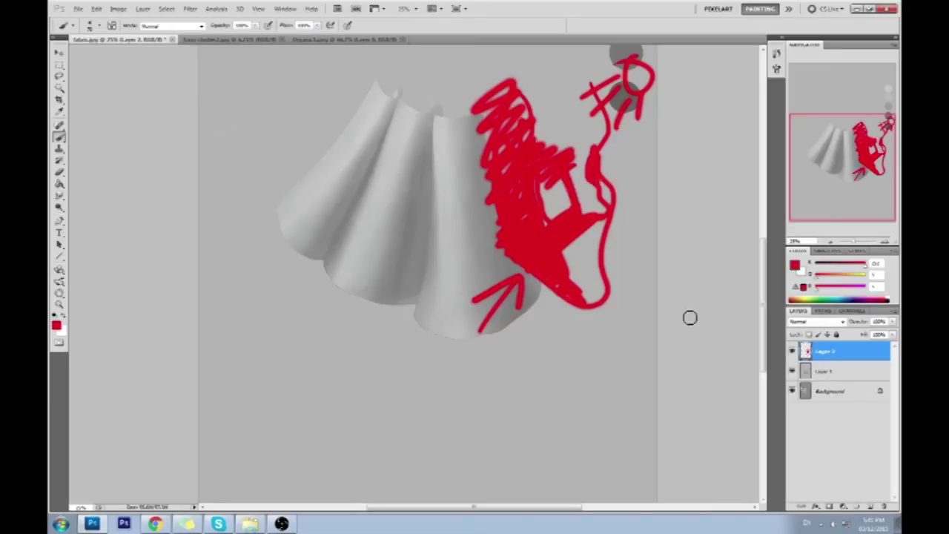
# Set the foreground colour to white and paint a highlight band down the red mass along the right fold's edge.
pyautogui.click(795, 264)
pyautogui.click(553, 182)
pyautogui.click(795, 175)
pyautogui.moveTo(510, 157); pyautogui.dragTo(511, 192)
pyautogui.moveTo(521, 242); pyautogui.dragTo(510, 246)
pyautogui.moveTo(512, 256)
pyautogui.mouseDown()
pyautogui.moveTo(532, 260)
pyautogui.moveTo(528, 223)
pyautogui.moveTo(551, 271)
pyautogui.moveTo(519, 214)
pyautogui.moveTo(501, 92)
pyautogui.moveTo(486, 159)
pyautogui.mouseUp()
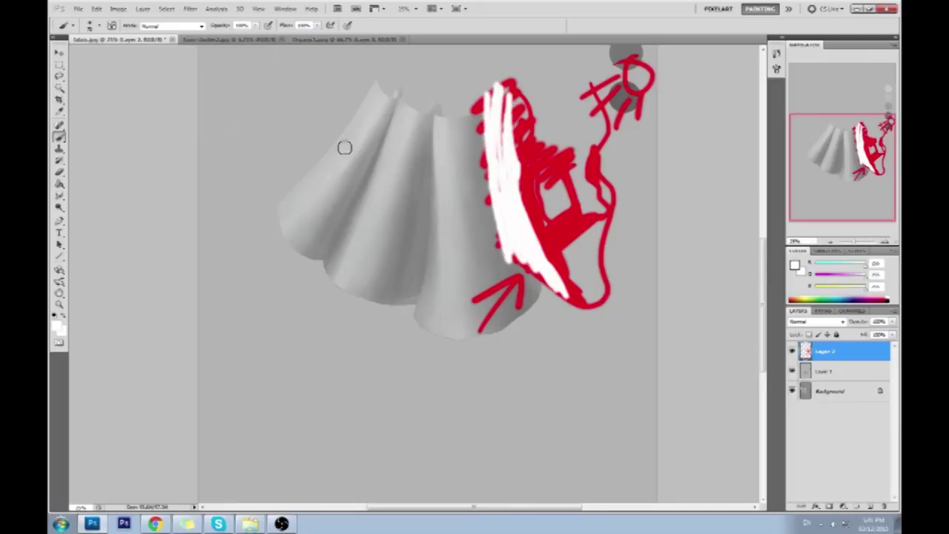
# Sketch a white table in perspective below the fabric, with corner edges and an arrow pointing at its right front edge.
pyautogui.moveTo(445, 349)
pyautogui.mouseDown()
pyautogui.moveTo(296, 384)
pyautogui.moveTo(291, 494)
pyautogui.mouseUp()
pyautogui.moveTo(289, 385); pyautogui.dragTo(448, 424)
pyautogui.click(445, 347)
pyautogui.keyDown('shift'); pyautogui.click(593, 376); pyautogui.keyUp('shift')
pyautogui.click(449, 424)
pyautogui.keyDown('shift'); pyautogui.click(593, 377); pyautogui.keyUp('shift')
pyautogui.click(601, 377)
pyautogui.keyDown('shift'); pyautogui.click(594, 474); pyautogui.keyUp('shift')
pyautogui.moveTo(453, 423); pyautogui.dragTo(467, 502)
pyautogui.moveTo(578, 441); pyautogui.dragTo(556, 402)
pyautogui.moveTo(555, 403)
pyautogui.mouseDown()
pyautogui.moveTo(583, 445)
pyautogui.moveTo(560, 430)
pyautogui.moveTo(579, 409)
pyautogui.mouseUp()
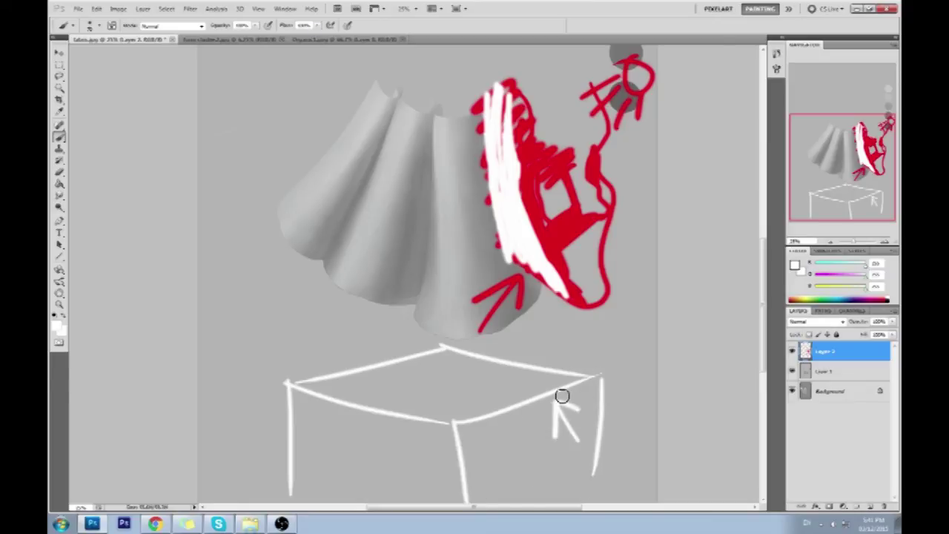
# Add a draped cloth to the table sketch with slanted corner edges, short fold ticks and wavy hem ends.
pyautogui.click(599, 379)
pyautogui.keyDown('shift'); pyautogui.click(617, 493); pyautogui.keyUp('shift')
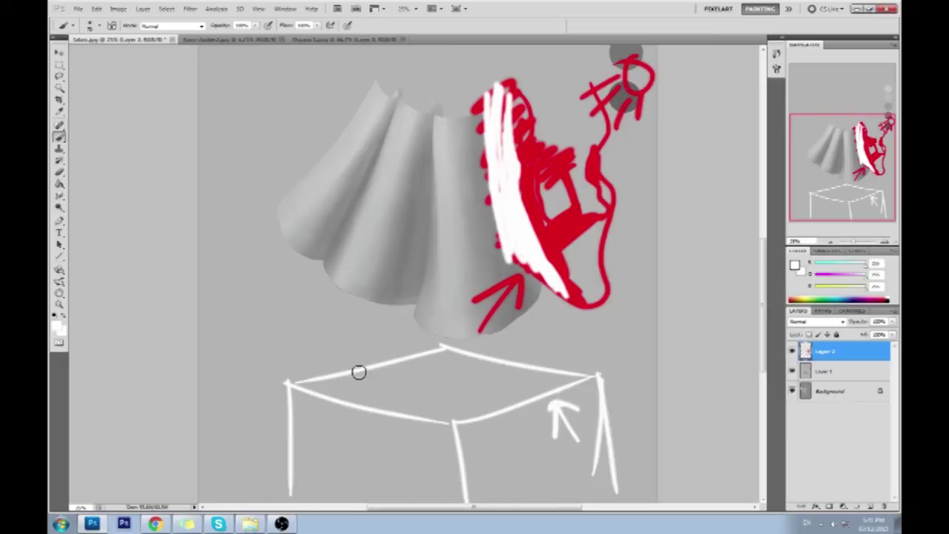
pyautogui.moveTo(348, 411)
pyautogui.mouseDown()
pyautogui.moveTo(380, 396)
pyautogui.moveTo(349, 427)
pyautogui.mouseUp()
pyautogui.moveTo(376, 414); pyautogui.dragTo(378, 439)
pyautogui.moveTo(485, 411); pyautogui.dragTo(509, 455)
pyautogui.moveTo(412, 425); pyautogui.dragTo(414, 438)
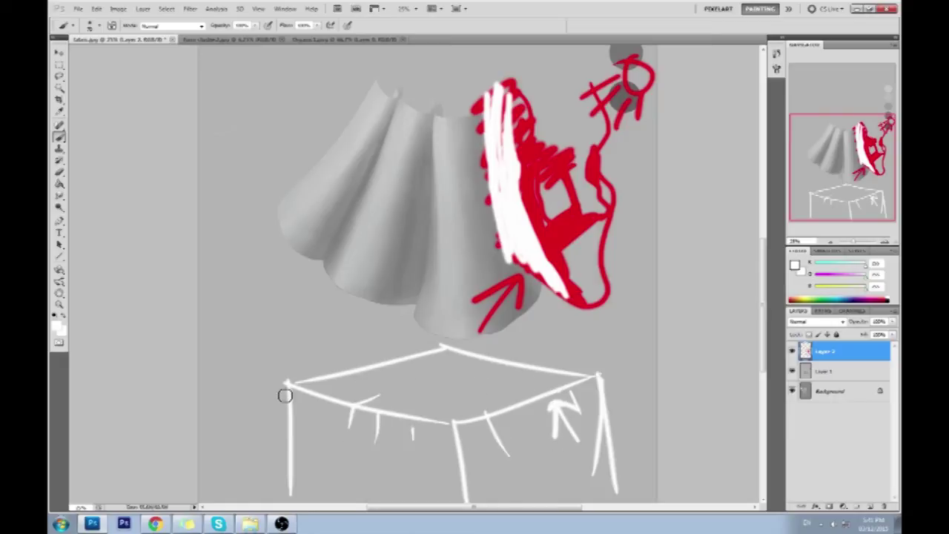
pyautogui.moveTo(289, 384)
pyautogui.mouseDown()
pyautogui.moveTo(285, 491)
pyautogui.moveTo(339, 502)
pyautogui.mouseUp()
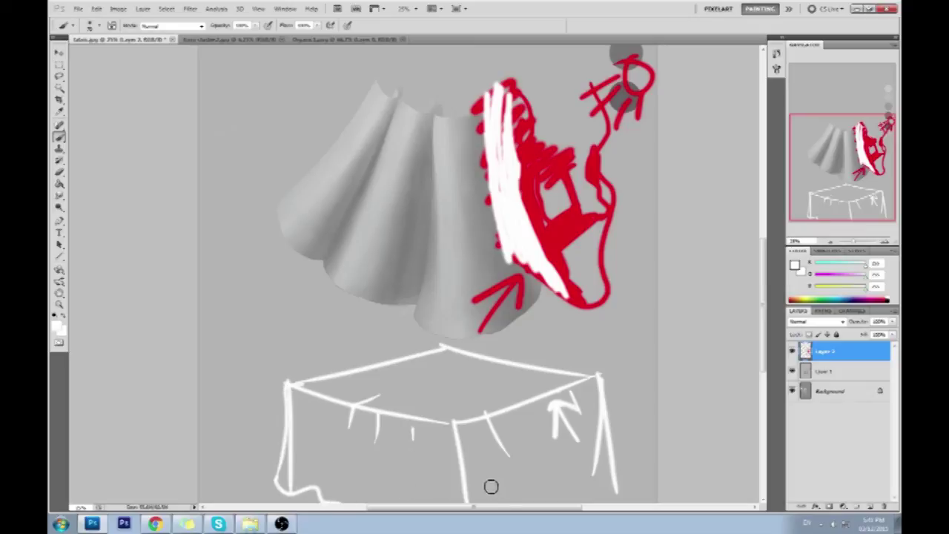
pyautogui.moveTo(621, 489); pyautogui.dragTo(565, 505)
# Add small bumps along the table's rear edges and long fold lines hanging at its right corner.
pyautogui.moveTo(616, 386); pyautogui.dragTo(602, 231)
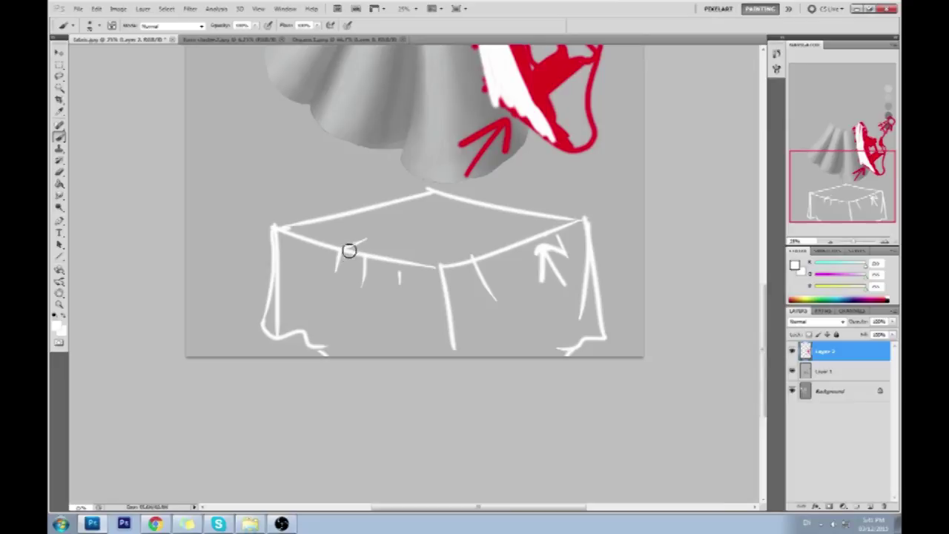
pyautogui.moveTo(404, 162)
pyautogui.mouseDown()
pyautogui.moveTo(388, 316)
pyautogui.moveTo(429, 204)
pyautogui.mouseUp()
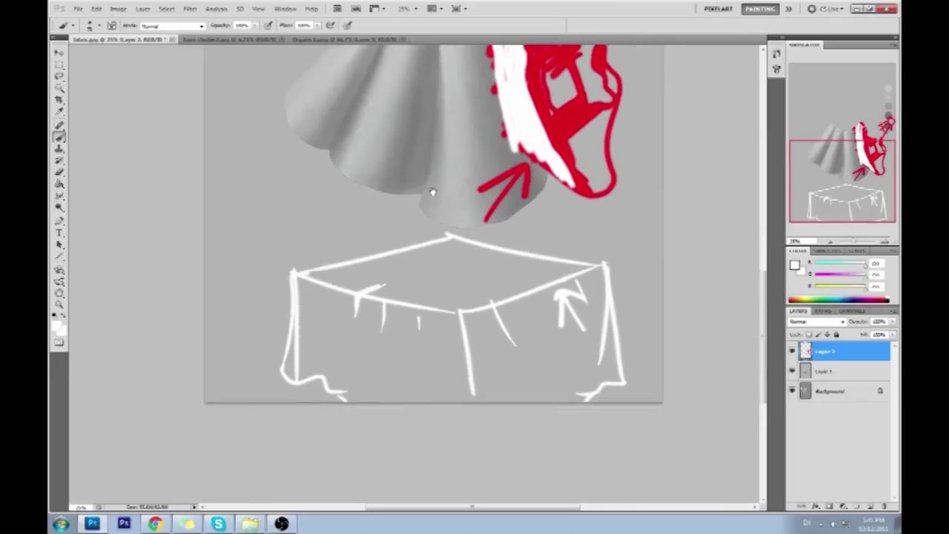
pyautogui.moveTo(351, 259); pyautogui.dragTo(372, 256)
pyautogui.moveTo(498, 254); pyautogui.dragTo(523, 255)
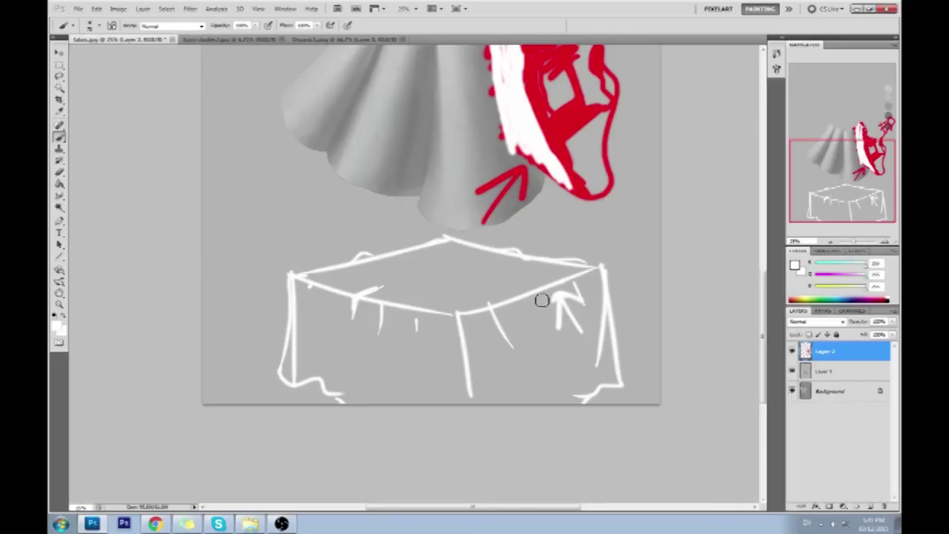
pyautogui.moveTo(583, 398); pyautogui.dragTo(557, 333)
pyautogui.moveTo(610, 403)
pyautogui.mouseDown()
pyautogui.moveTo(586, 254)
pyautogui.moveTo(621, 384)
pyautogui.mouseUp()
pyautogui.moveTo(620, 319); pyautogui.dragTo(638, 409)
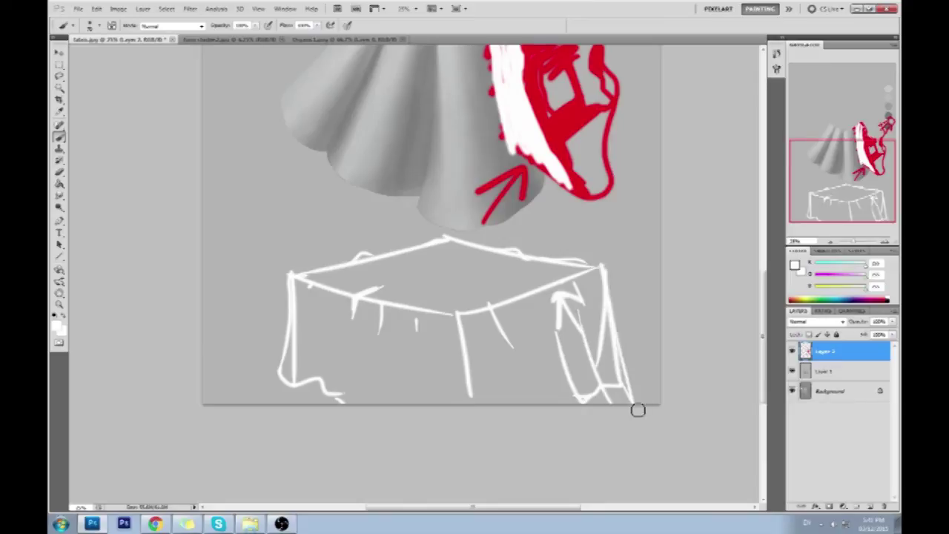
# Try marks near the table's right corner and sketch a white light source with rays shining on the cloth.
pyautogui.moveTo(575, 246)
pyautogui.mouseDown()
pyautogui.moveTo(551, 275)
pyautogui.moveTo(532, 281)
pyautogui.mouseUp()
pyautogui.moveTo(531, 282); pyautogui.dragTo(561, 274)
pyautogui.hotkey('ctrl', 'alt', 'z')
pyautogui.hotkey('ctrl', 'alt', 'z')
pyautogui.moveTo(659, 333); pyautogui.dragTo(659, 387)
pyautogui.moveTo(622, 326)
pyautogui.mouseDown()
pyautogui.moveTo(645, 341)
pyautogui.moveTo(643, 355)
pyautogui.mouseUp()
pyautogui.moveTo(622, 366); pyautogui.dragTo(634, 369)
pyautogui.moveTo(558, 279)
pyautogui.mouseDown()
pyautogui.moveTo(483, 274)
pyautogui.moveTo(579, 340)
pyautogui.moveTo(489, 269)
pyautogui.mouseUp()
# Undo the whole white table and cloth sketch stroke by stroke.
pyautogui.hotkey('ctrl', 'alt', 'z')
pyautogui.hotkey('ctrl', 'alt', 'z')
pyautogui.hotkey('ctrl', 'alt', 'z')
pyautogui.hotkey('ctrl', 'alt', 'z')
pyautogui.hotkey('ctrl', 'alt', 'z')
pyautogui.hotkey('ctrl', 'alt', 'z')
pyautogui.hotkey('ctrl', 'alt', 'z')
pyautogui.hotkey('ctrl', 'alt', 'z')
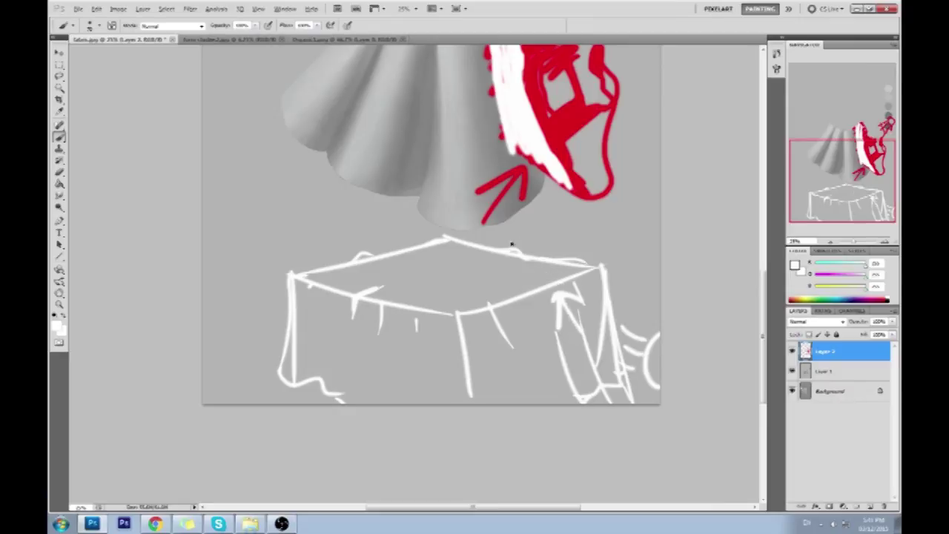
pyautogui.hotkey('ctrl', 'alt', 'z')
pyautogui.hotkey('ctrl', 'alt', 'z')
pyautogui.hotkey('ctrl', 'alt', 'z')
pyautogui.hotkey('ctrl', 'alt', 'z')
pyautogui.hotkey('ctrl', 'alt', 'z')
pyautogui.hotkey('ctrl', 'alt', 'z')
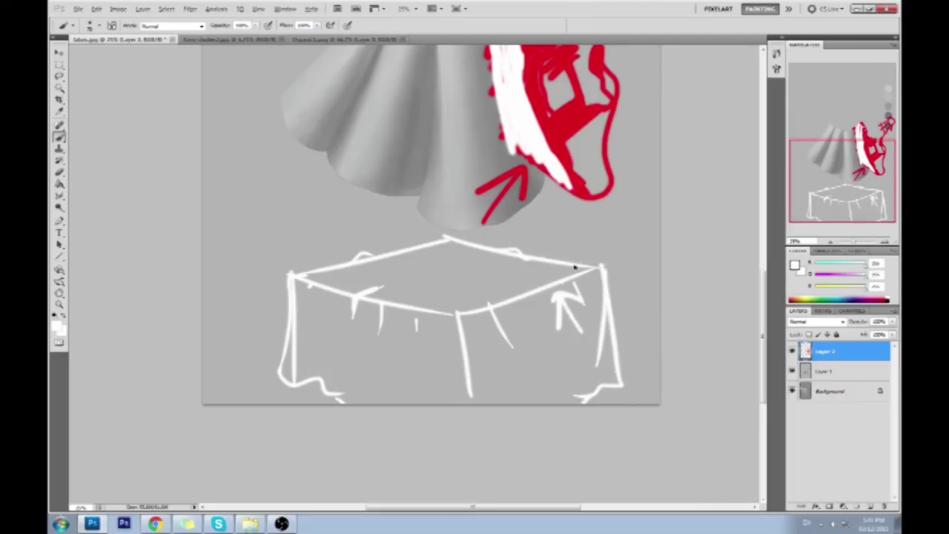
pyautogui.hotkey('ctrl', 'alt', 'z')
pyautogui.hotkey('ctrl', 'alt', 'z')
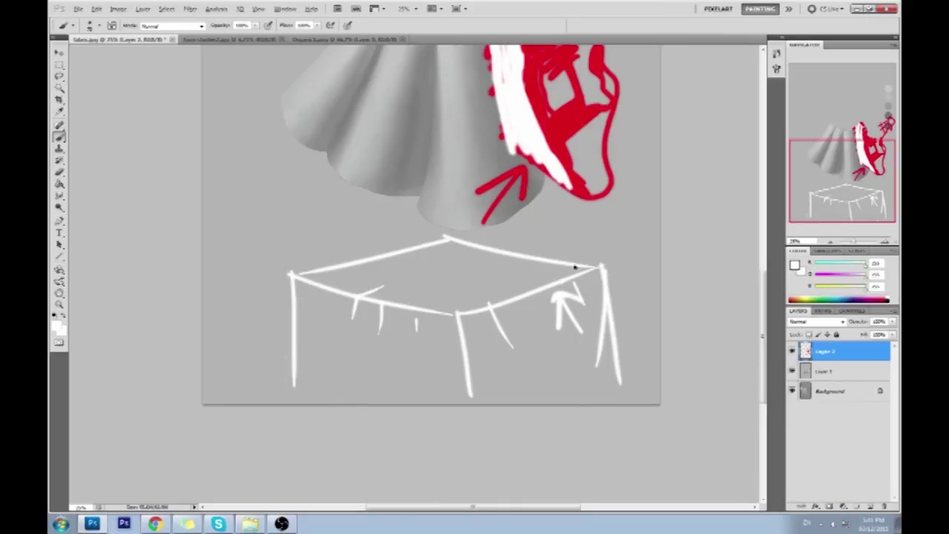
pyautogui.hotkey('ctrl', 'alt', 'z')
pyautogui.hotkey('ctrl', 'alt', 'z')
pyautogui.hotkey('ctrl', 'alt', 'z')
pyautogui.hotkey('ctrl', 'alt', 'z')
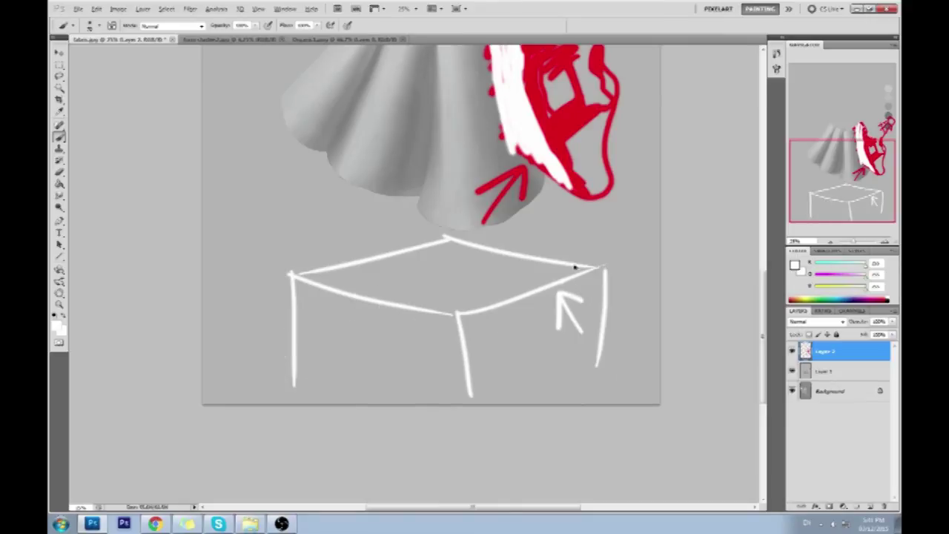
pyautogui.hotkey('ctrl', 'alt', 'z')
pyautogui.hotkey('ctrl', 'alt', 'z')
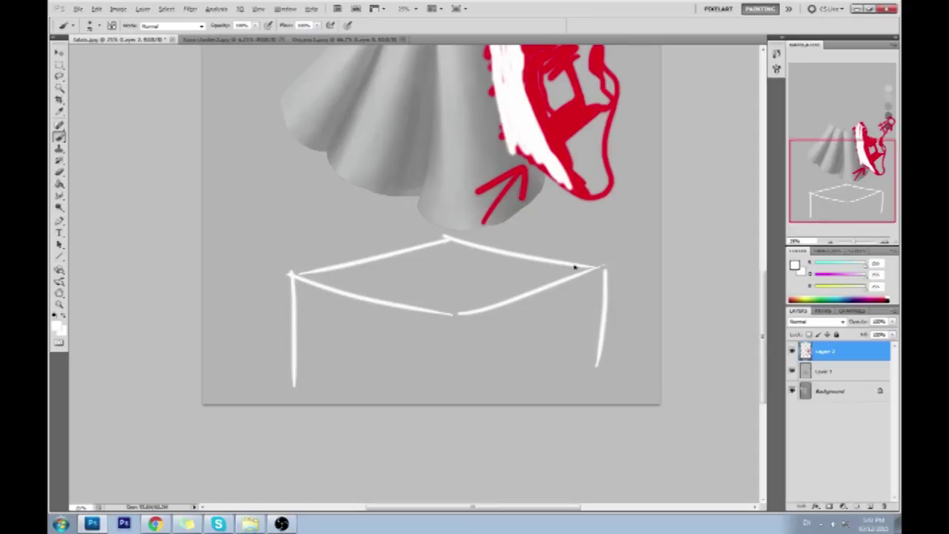
pyautogui.hotkey('ctrl', 'alt', 'z')
pyautogui.hotkey('ctrl', 'alt', 'z')
pyautogui.hotkey('ctrl', 'alt', 'z')
pyautogui.hotkey('ctrl', 'alt', 'z')
pyautogui.hotkey('ctrl', 'alt', 'z')
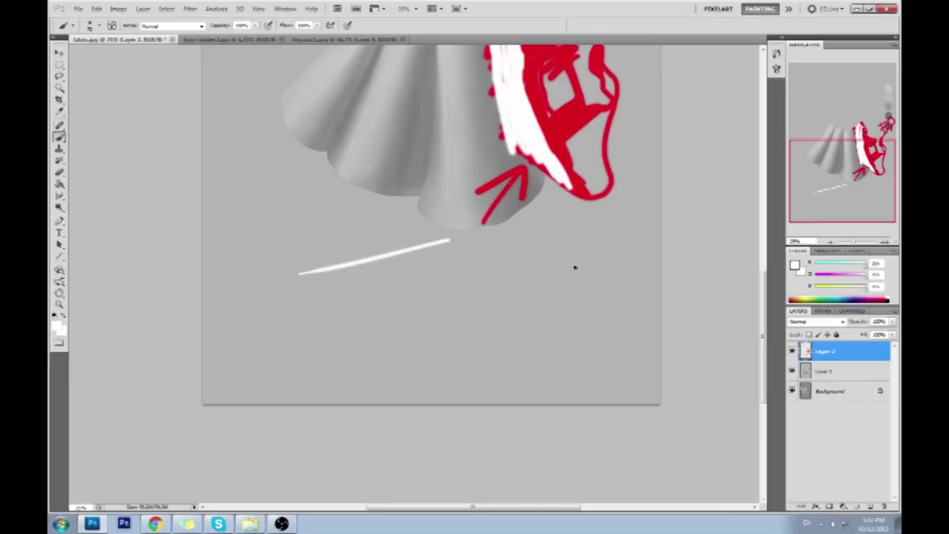
pyautogui.hotkey('ctrl', 'alt', 'z')
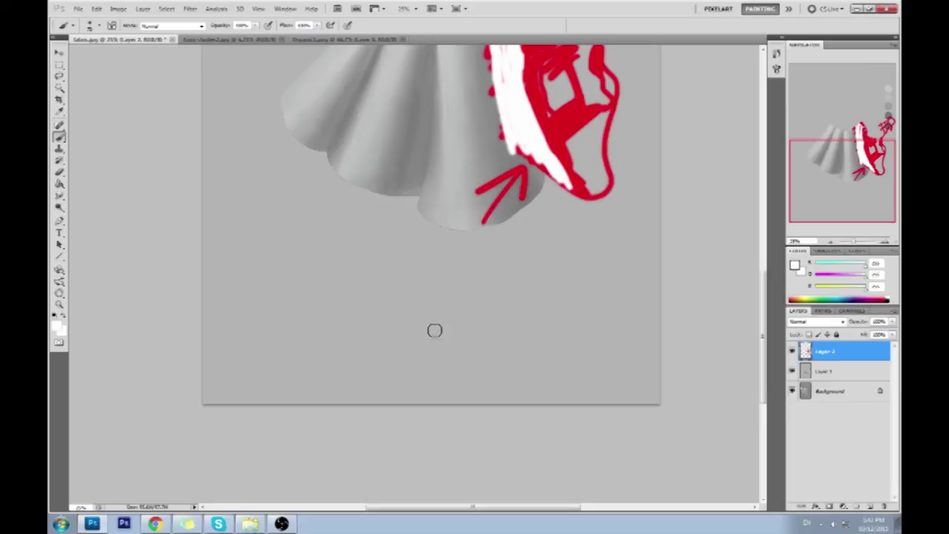
# Try a diagonal white arrow below the fabric and undo it.
pyautogui.moveTo(450, 281)
pyautogui.mouseDown()
pyautogui.moveTo(535, 375)
pyautogui.moveTo(446, 312)
pyautogui.moveTo(472, 284)
pyautogui.mouseUp()
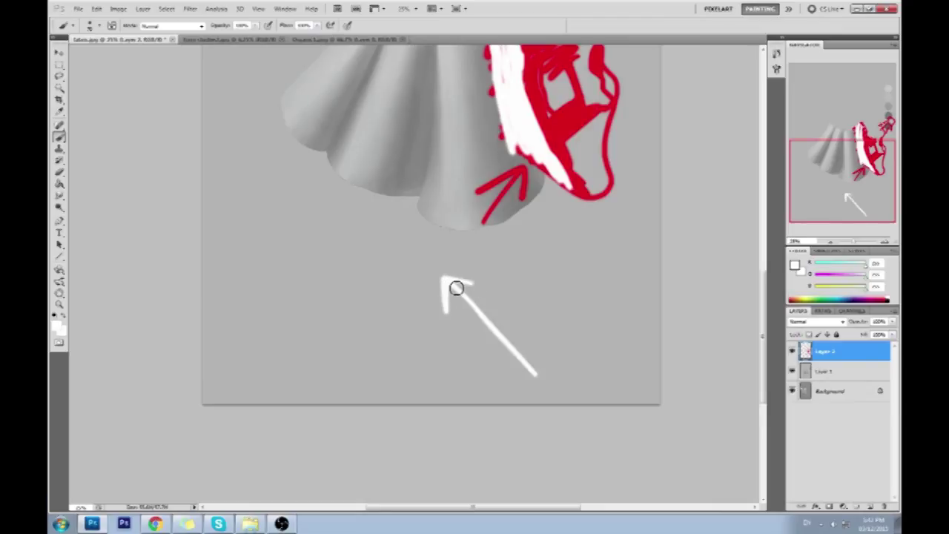
pyautogui.hotkey('ctrl', 'alt', 'z')
pyautogui.hotkey('ctrl', 'alt', 'z')
pyautogui.hotkey('ctrl', 'alt', 'z')
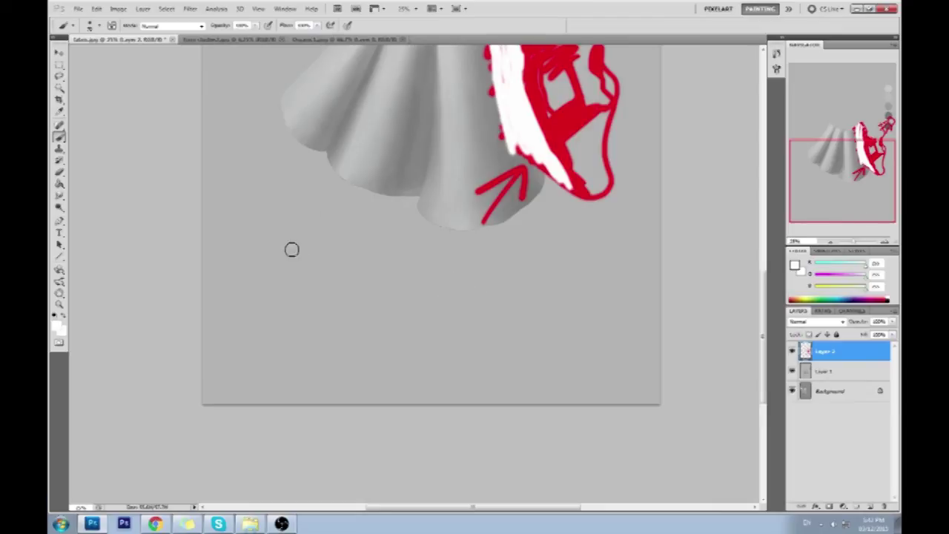
# Try a few crossing white diagonal lines below the left folds and undo them.
pyautogui.moveTo(281, 226); pyautogui.dragTo(351, 276)
pyautogui.moveTo(283, 329)
pyautogui.mouseDown()
pyautogui.moveTo(354, 273)
pyautogui.moveTo(430, 373)
pyautogui.moveTo(329, 295)
pyautogui.moveTo(371, 335)
pyautogui.moveTo(316, 305)
pyautogui.mouseUp()
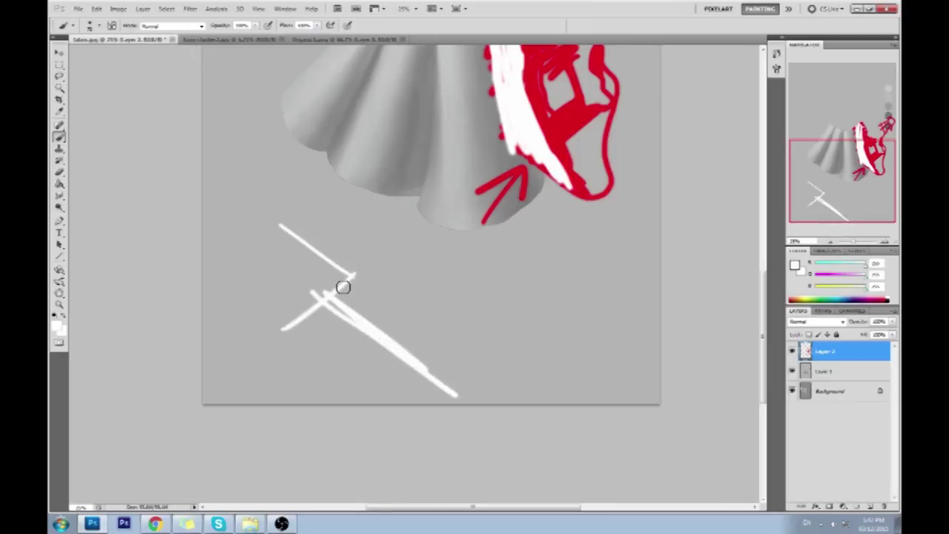
pyautogui.hotkey('ctrl', 'alt', 'z')
pyautogui.hotkey('ctrl', 'alt', 'z')
pyautogui.hotkey('ctrl', 'alt', 'z')
# Delete the annotation layer and, on Layer 1, touch up the hem notch between the middle and right folds with background grey.
pyautogui.moveTo(601, 330); pyautogui.dragTo(568, 416)
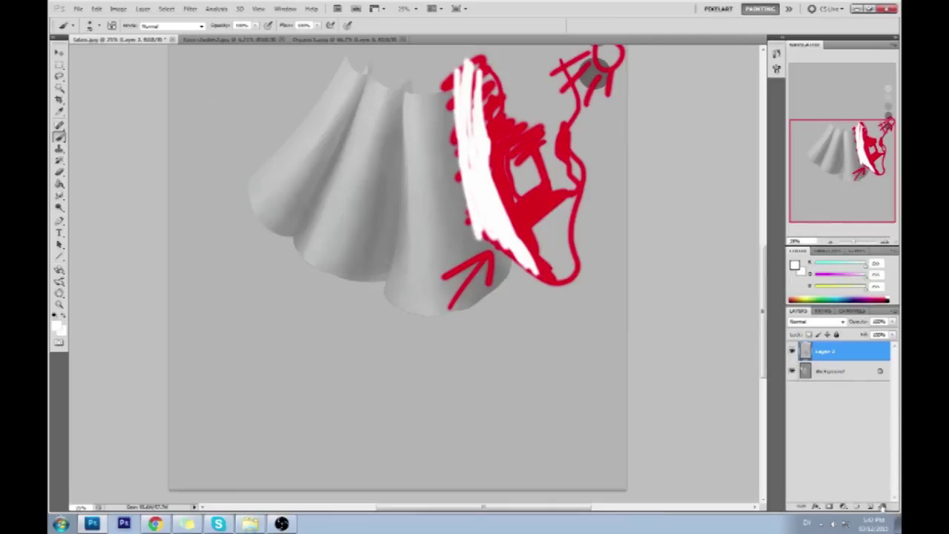
pyautogui.click(883, 506)
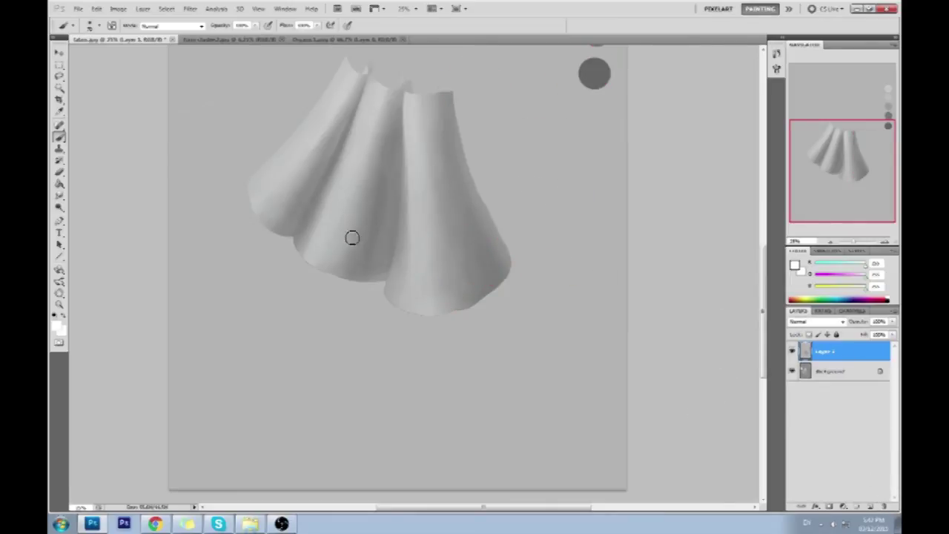
pyautogui.keyDown('alt'); pyautogui.click(380, 297); pyautogui.keyUp('alt')
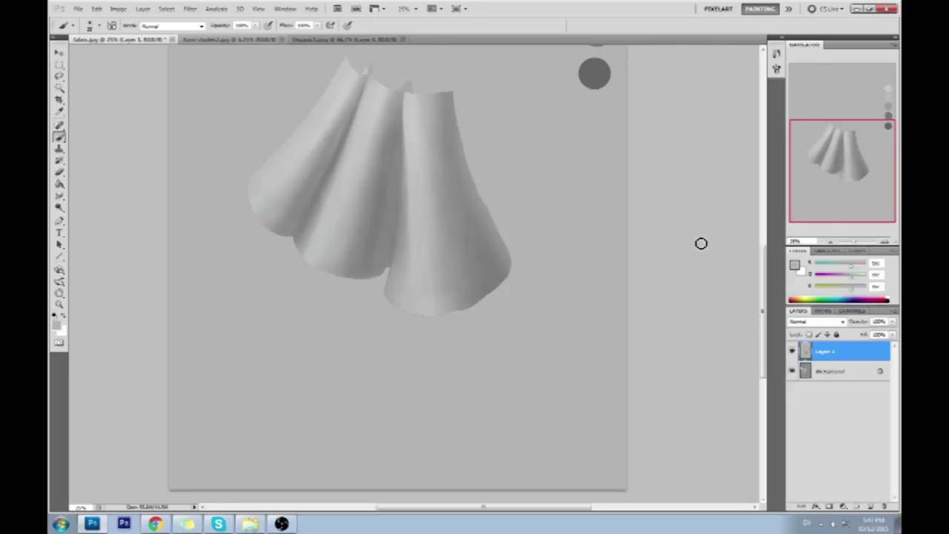
pyautogui.scroll(1, 702, 244)
pyautogui.hotkey('alt', 'Tab')
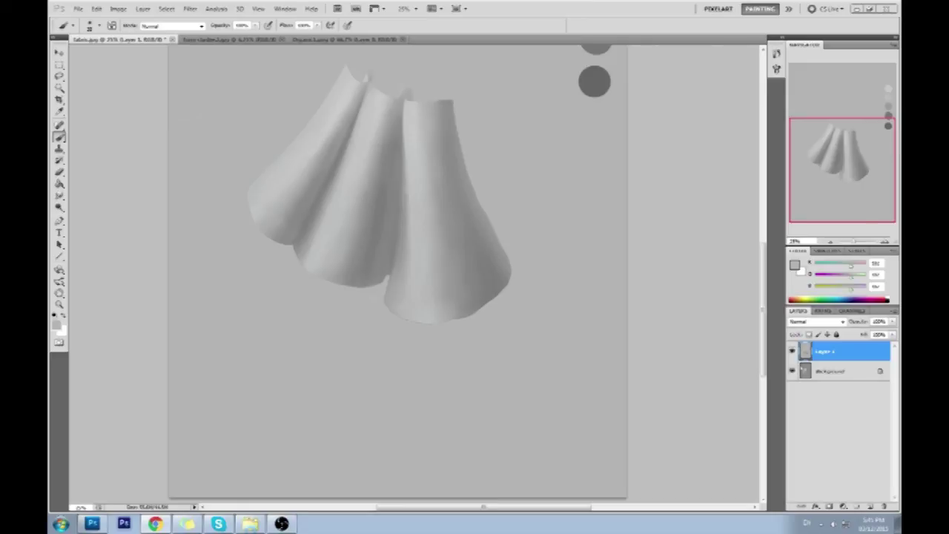
pyautogui.click(684, 143)
pyautogui.click(706, 209)
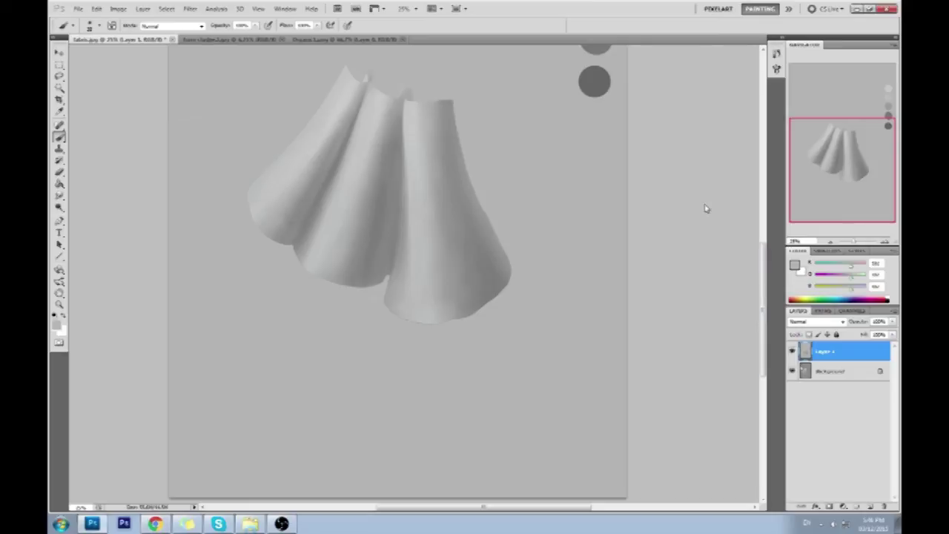
# Set the foreground colour to red and try a thin winding brush stroke across the folds, undoing it.
pyautogui.click(794, 267)
pyautogui.moveTo(661, 195); pyautogui.dragTo(709, 163)
pyautogui.press('Return')
pyautogui.press('b')
pyautogui.moveTo(371, 177)
pyautogui.mouseDown()
pyautogui.moveTo(357, 296)
pyautogui.moveTo(452, 229)
pyautogui.moveTo(410, 186)
pyautogui.moveTo(477, 175)
pyautogui.moveTo(501, 265)
pyautogui.moveTo(559, 131)
pyautogui.mouseUp()
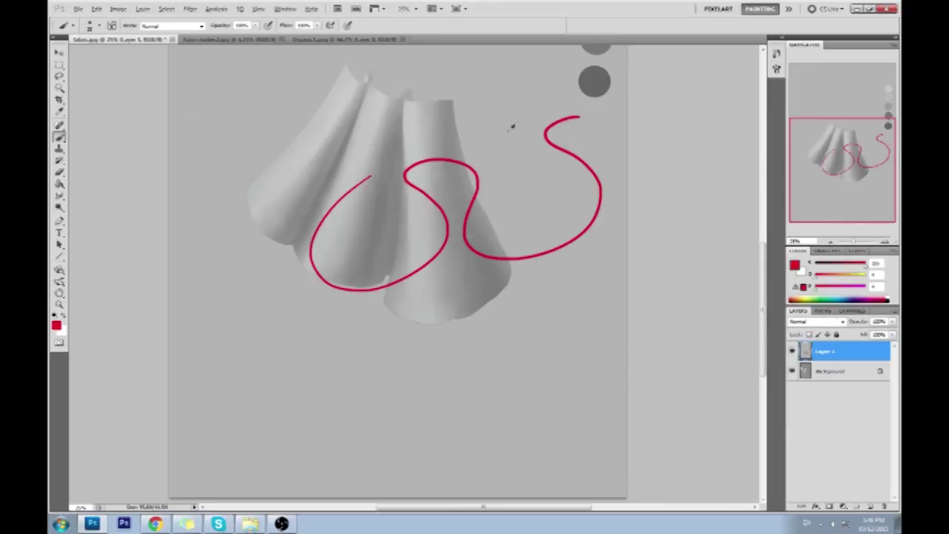
pyautogui.hotkey('ctrl', 'z')
# Draw a winding red hem line across the folds with long lines trailing down from its bends.
pyautogui.moveTo(334, 118)
pyautogui.mouseDown()
pyautogui.moveTo(333, 260)
pyautogui.moveTo(405, 191)
pyautogui.moveTo(447, 230)
pyautogui.moveTo(575, 302)
pyautogui.moveTo(538, 236)
pyautogui.mouseUp()
pyautogui.moveTo(334, 158); pyautogui.dragTo(217, 369)
pyautogui.moveTo(371, 256); pyautogui.dragTo(306, 447)
pyautogui.moveTo(475, 302); pyautogui.dragTo(428, 488)
pyautogui.moveTo(568, 318); pyautogui.dragTo(548, 456)
# Hatch the recessed loops of the red hem line and add short red crease strokes at the top of the folds.
pyautogui.moveTo(397, 177)
pyautogui.mouseDown()
pyautogui.moveTo(391, 227)
pyautogui.moveTo(373, 231)
pyautogui.mouseUp()
pyautogui.click(402, 319)
pyautogui.moveTo(475, 213); pyautogui.dragTo(483, 303)
pyautogui.moveTo(543, 343); pyautogui.dragTo(536, 381)
pyautogui.moveTo(362, 92)
pyautogui.mouseDown()
pyautogui.moveTo(347, 135)
pyautogui.moveTo(353, 112)
pyautogui.mouseUp()
pyautogui.moveTo(384, 97); pyautogui.dragTo(362, 167)
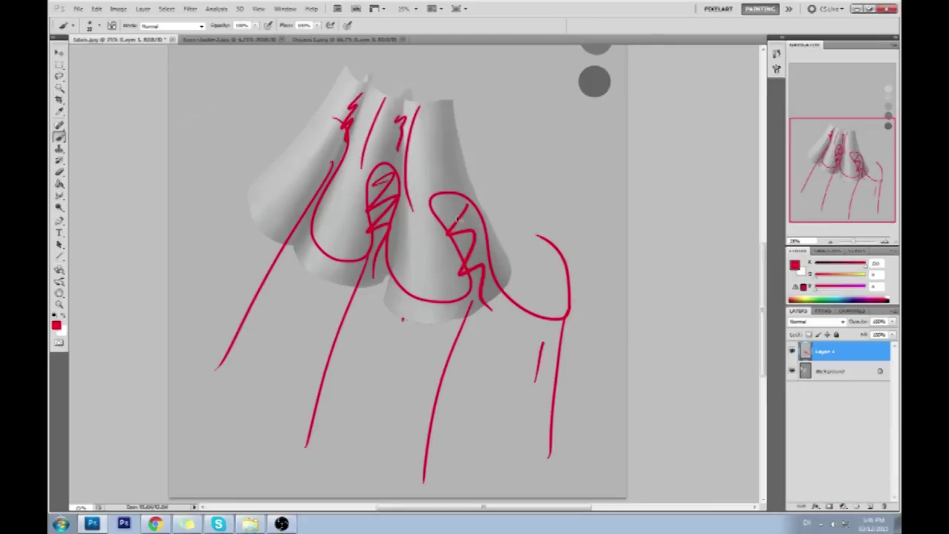
# Undo the red hem, crease and hatching strokes over the fabric.
pyautogui.hotkey('ctrl', 'alt', 'z')
pyautogui.hotkey('ctrl', 'alt', 'z')
pyautogui.hotkey('ctrl', 'alt', 'z')
pyautogui.hotkey('ctrl', 'alt', 'z')
pyautogui.hotkey('ctrl', 'alt', 'z')
pyautogui.hotkey('ctrl', 'alt', 'z')
pyautogui.hotkey('ctrl', 'alt', 'z')
pyautogui.hotkey('ctrl', 'alt', 'z')
pyautogui.hotkey('ctrl', 'alt', 'z')
pyautogui.hotkey('ctrl', 'alt', 'z')
pyautogui.hotkey('ctrl', 'alt', 'z')
pyautogui.hotkey('ctrl', 'alt', 'z')
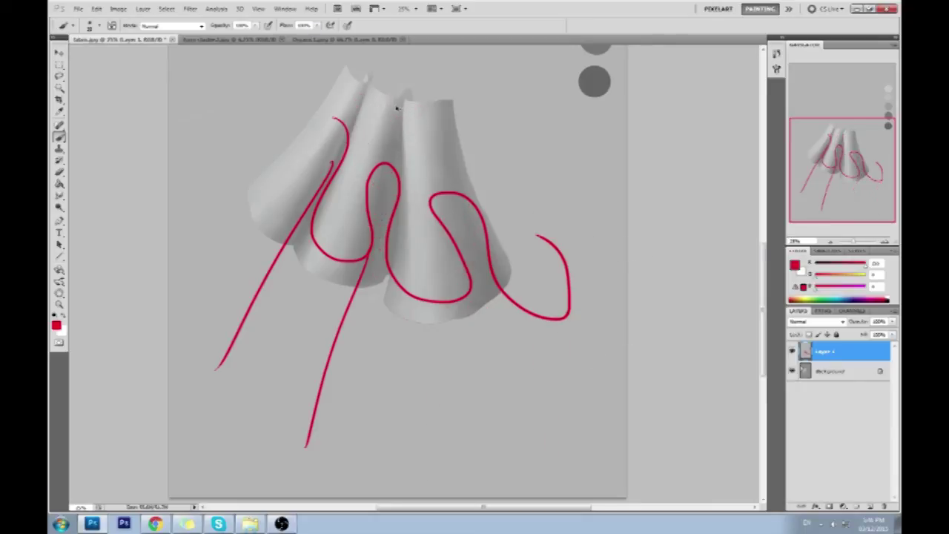
pyautogui.hotkey('ctrl', 'alt', 'z')
# Flatten the fabric painting by merging Layer 1 into the Background.
pyautogui.rightClick(855, 360)
pyautogui.click(850, 329)
pyautogui.press('Delete')
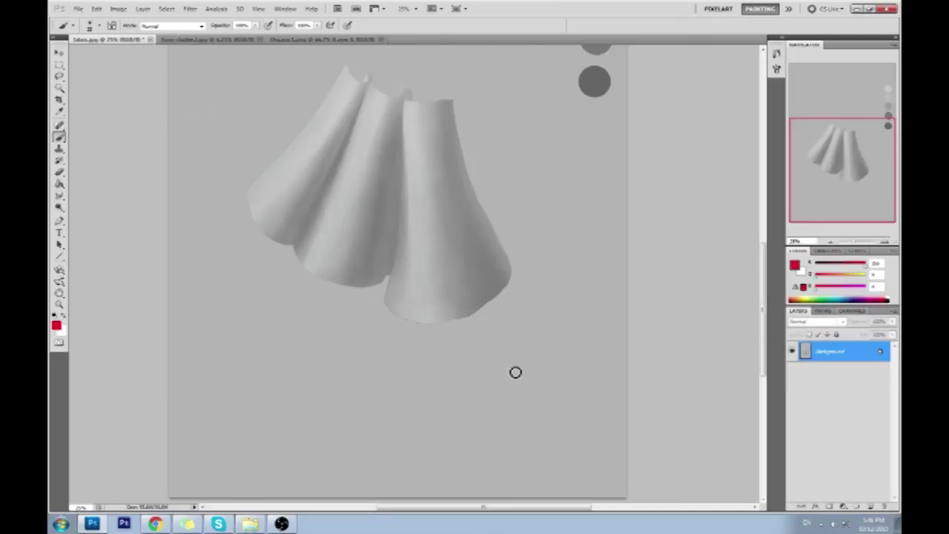
# Close the fabric document and bring the faceted geometric shading studies into closer view.
pyautogui.click(150, 39)
pyautogui.click(451, 193)
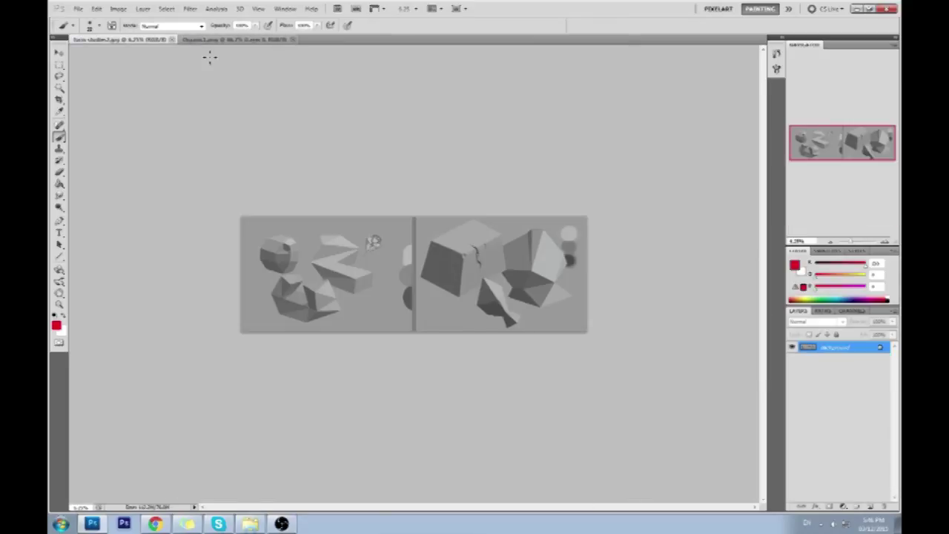
pyautogui.hotkey('ctrl', '+')
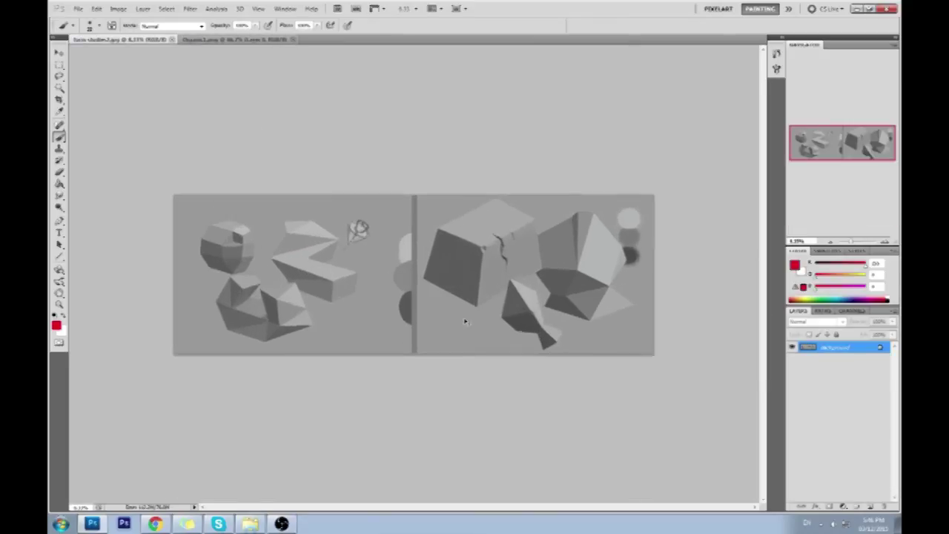
# Choose a soft round brush preset with 0% hardness for working on the geometric studies.
pyautogui.hotkey('ctrl', '+')
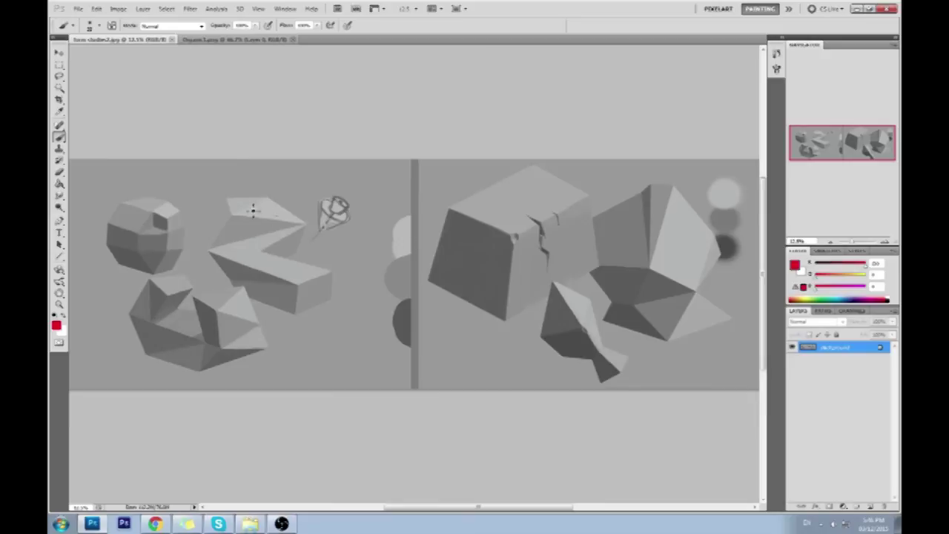
pyautogui.rightClick(228, 202)
pyautogui.click(338, 428)
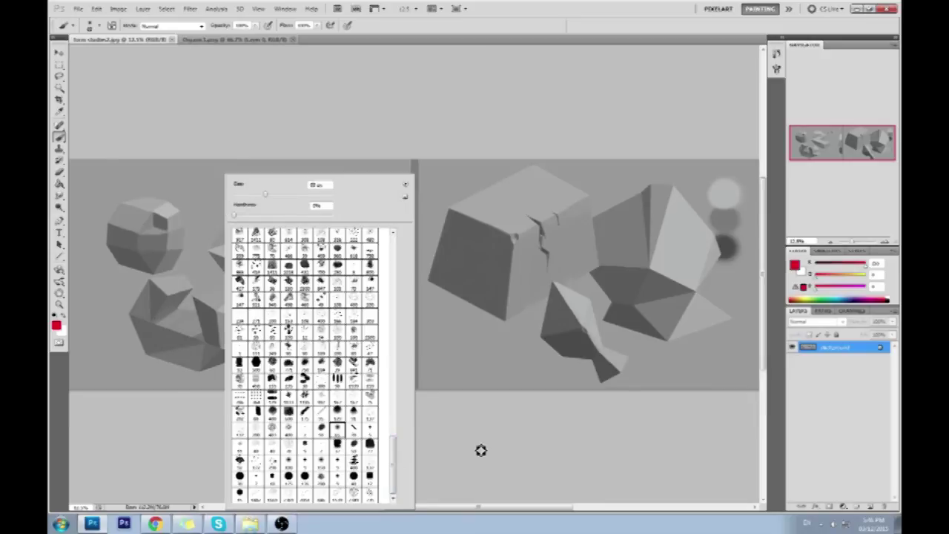
pyautogui.click(487, 450)
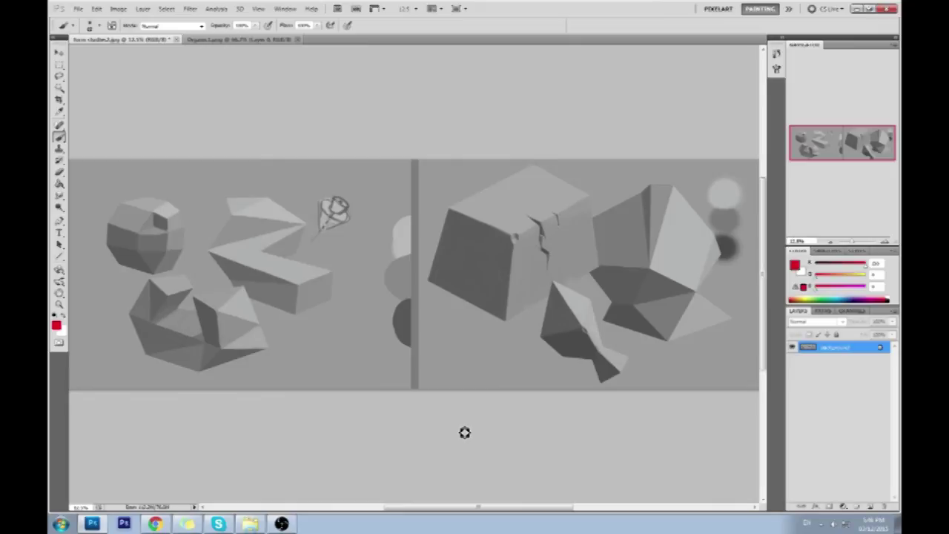
pyautogui.moveTo(581, 178)
pyautogui.mouseDown()
pyautogui.moveTo(480, 303)
pyautogui.moveTo(605, 251)
pyautogui.moveTo(609, 170)
pyautogui.mouseUp()
pyautogui.hotkey('ctrl', 'z')
# Set the brush to Lighten mode at reduced opacity and sample the light grey of the cracked cube's top face.
pyautogui.hotkey('ctrl', '+')
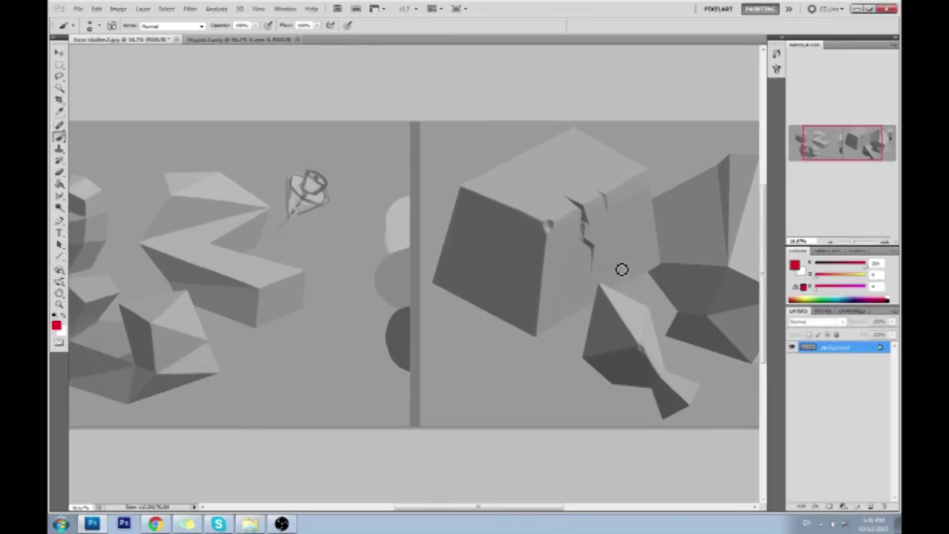
pyautogui.hscroll(1, 568, 277)
pyautogui.moveTo(569, 278); pyautogui.dragTo(396, 274)
pyautogui.hotkey('ctrl', '+')
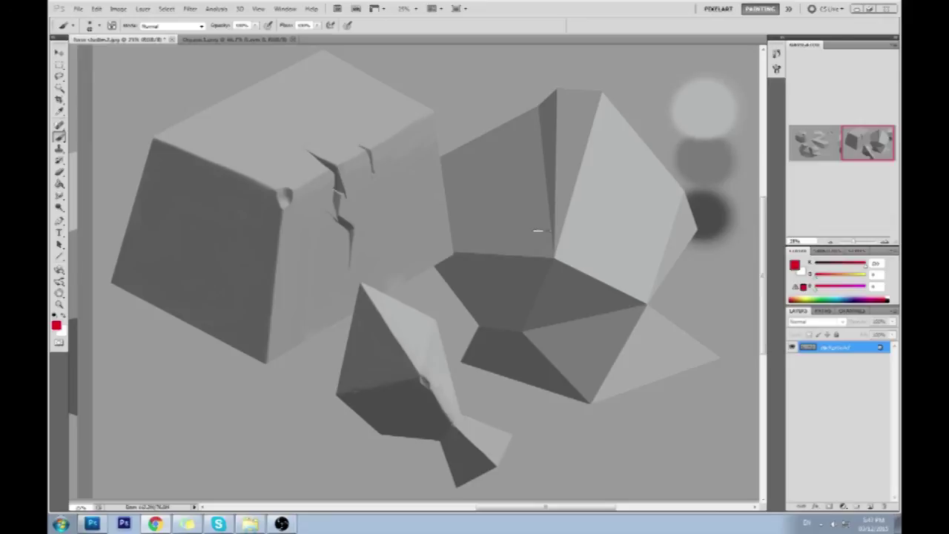
pyautogui.click(255, 26)
pyautogui.click(231, 36)
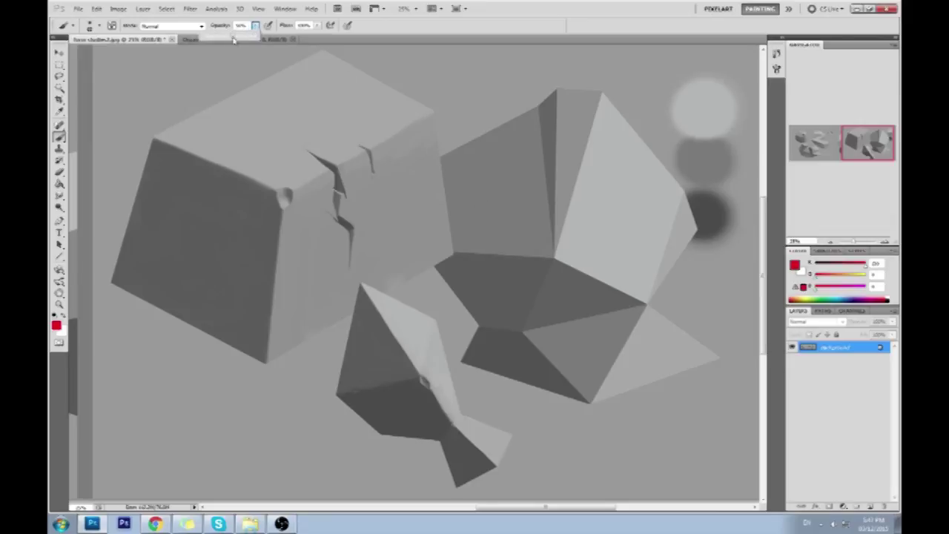
pyautogui.click(164, 27)
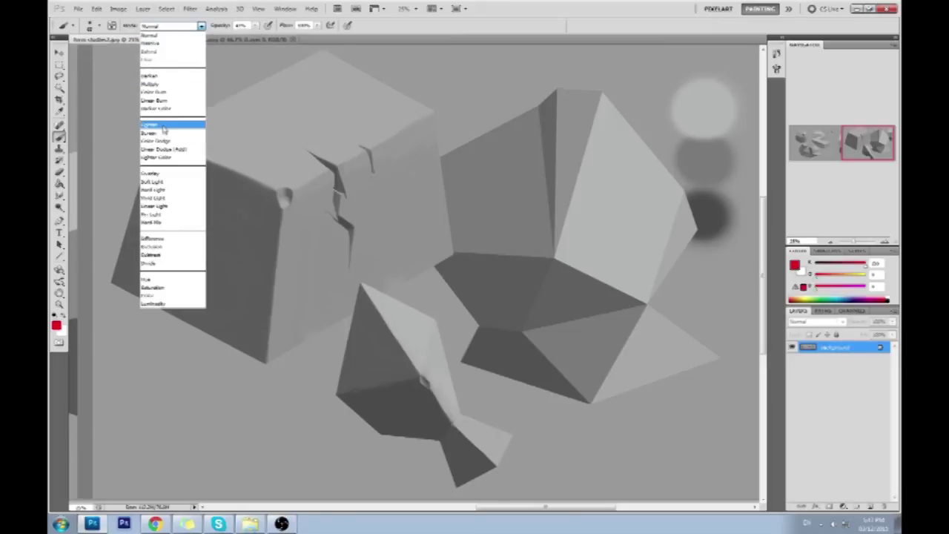
pyautogui.click(164, 125)
pyautogui.keyDown('alt'); pyautogui.click(344, 147); pyautogui.keyUp('alt')
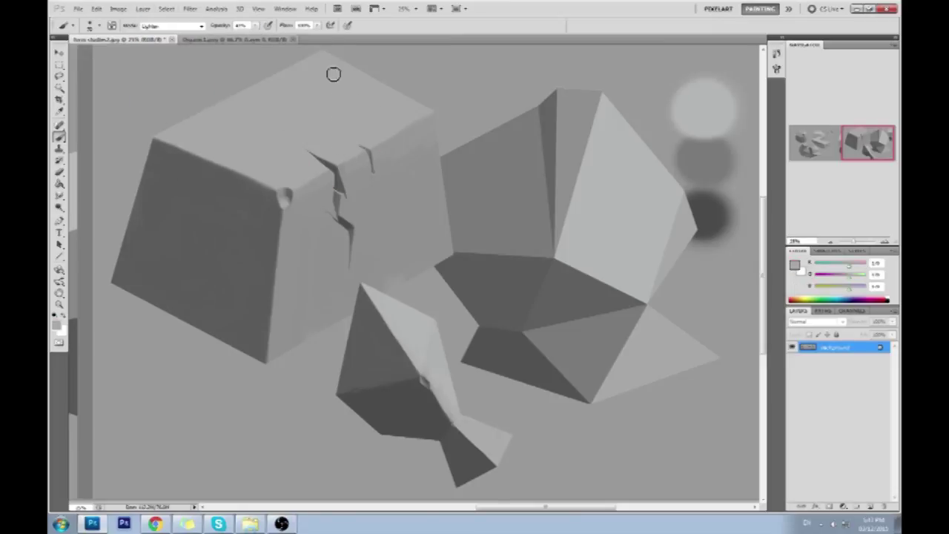
pyautogui.moveTo(317, 154); pyautogui.dragTo(333, 170)
pyautogui.hotkey('ctrl', 'z')
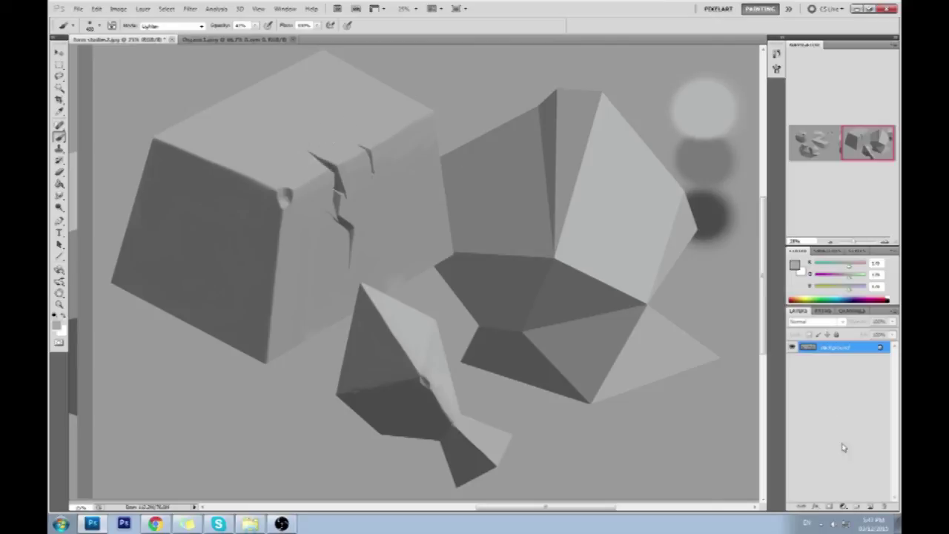
# Add a new layer and brush sampled light greys over the cube's dark cracks.
pyautogui.click(867, 508)
pyautogui.moveTo(336, 168)
pyautogui.mouseDown()
pyautogui.moveTo(306, 132)
pyautogui.moveTo(344, 143)
pyautogui.moveTo(352, 170)
pyautogui.moveTo(332, 155)
pyautogui.moveTo(320, 173)
pyautogui.moveTo(344, 194)
pyautogui.moveTo(331, 233)
pyautogui.moveTo(351, 245)
pyautogui.mouseUp()
pyautogui.keyDown('alt'); pyautogui.click(350, 174); pyautogui.keyUp('alt')
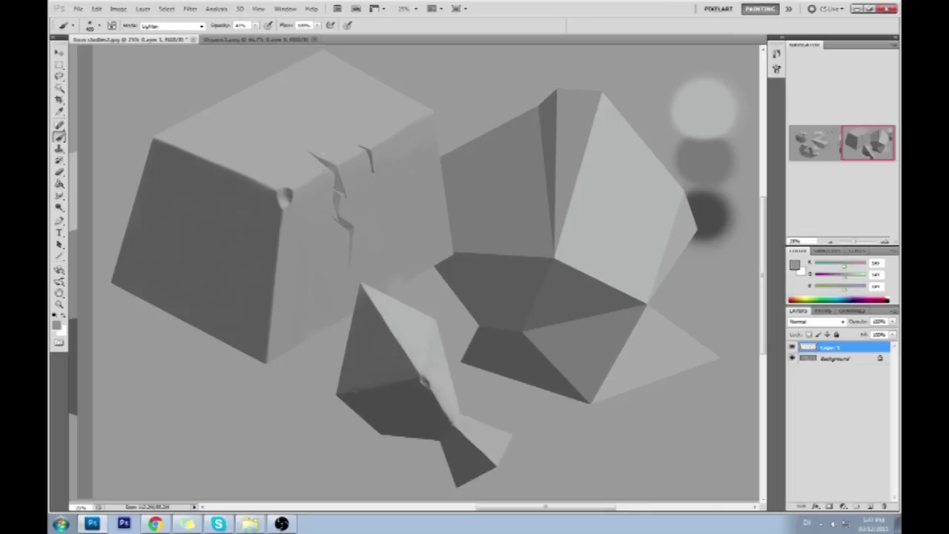
pyautogui.hotkey('ctrl', '-')
pyautogui.hotkey('ctrl', '-')
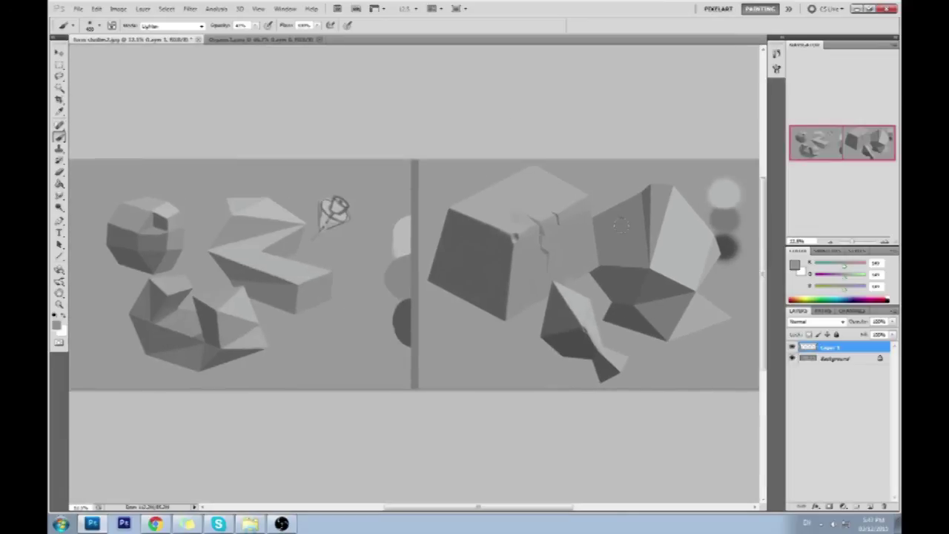
pyautogui.hotkey('ctrl', '+')
pyautogui.keyDown('alt'); pyautogui.click(550, 173); pyautogui.keyUp('alt')
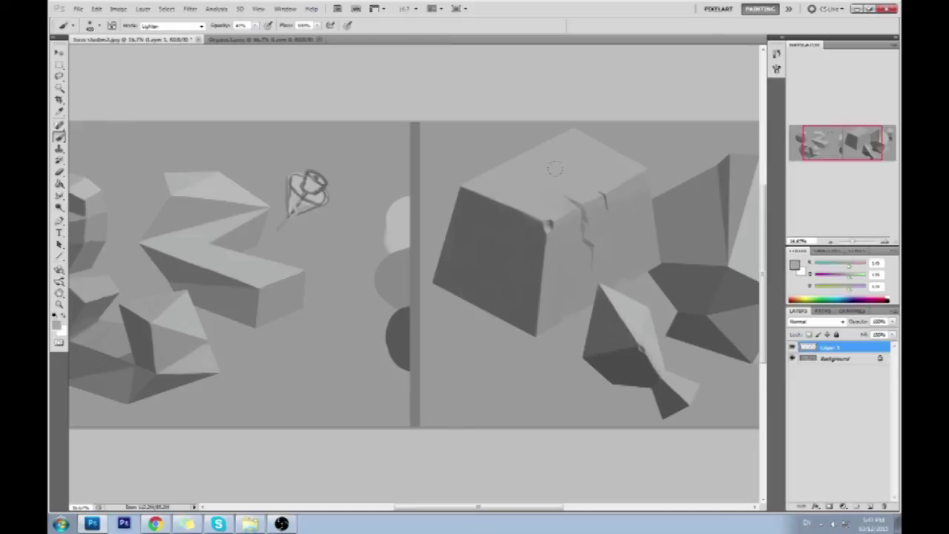
pyautogui.moveTo(614, 266); pyautogui.dragTo(567, 268)
# Lower the eraser's opacity and partly erase the light overpaint near the cube's cracked edge.
pyautogui.press('e')
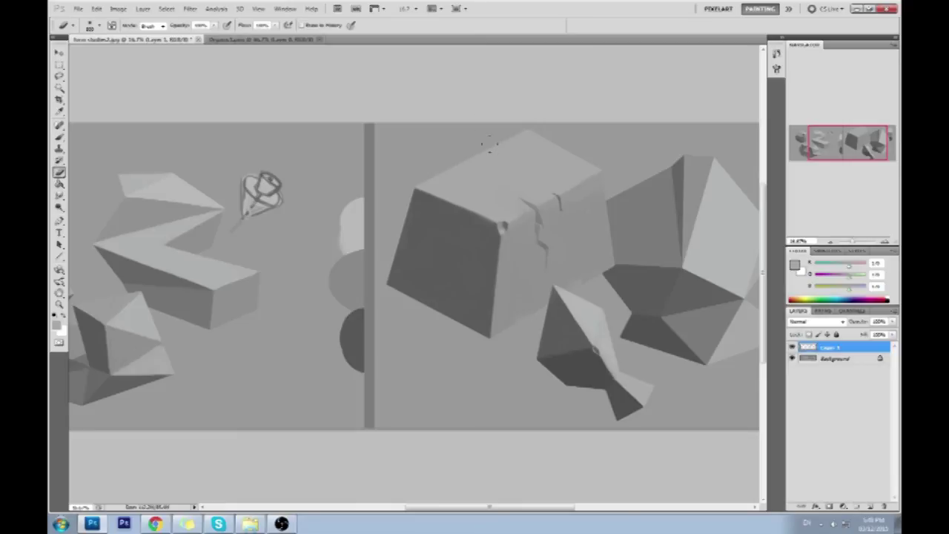
pyautogui.press('5')
pyautogui.click(214, 26)
pyautogui.moveTo(210, 38); pyautogui.dragTo(226, 37)
pyautogui.click(503, 187)
pyautogui.hotkey('ctrl', 's')
# Reduce the brush opacity further and soften the light grey around the cube's main crack.
pyautogui.press('b')
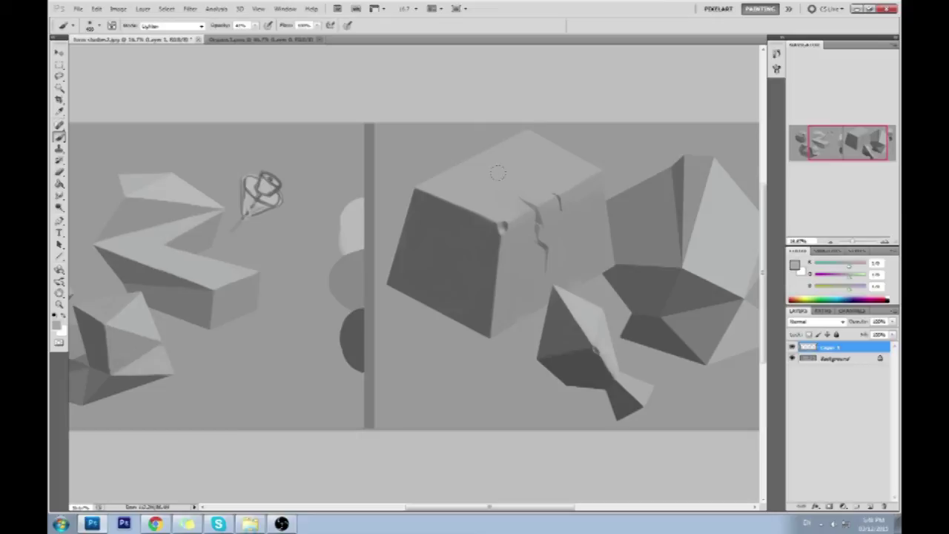
pyautogui.click(255, 27)
pyautogui.click(250, 36)
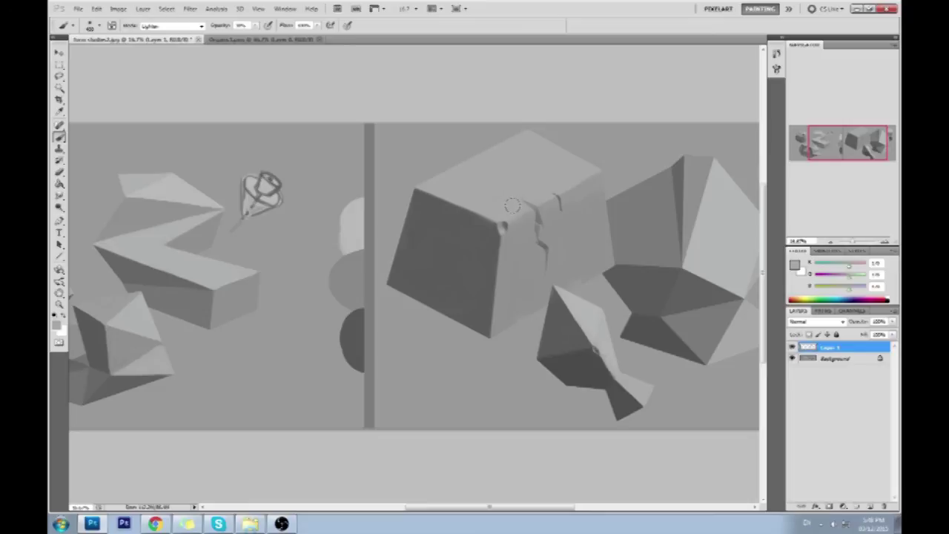
pyautogui.press('e')
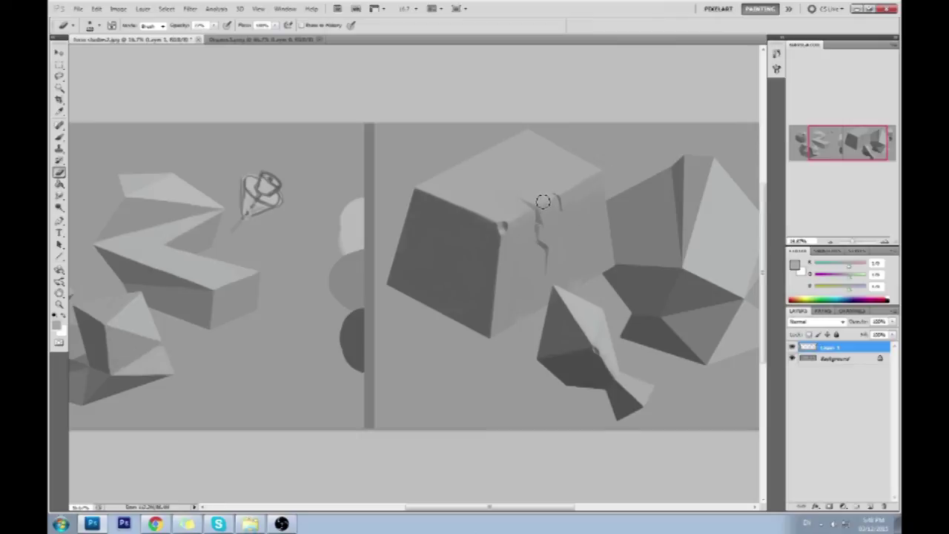
# Prepare for annotations with a red foreground colour, another new layer and the brush in Normal mode.
pyautogui.click(796, 261)
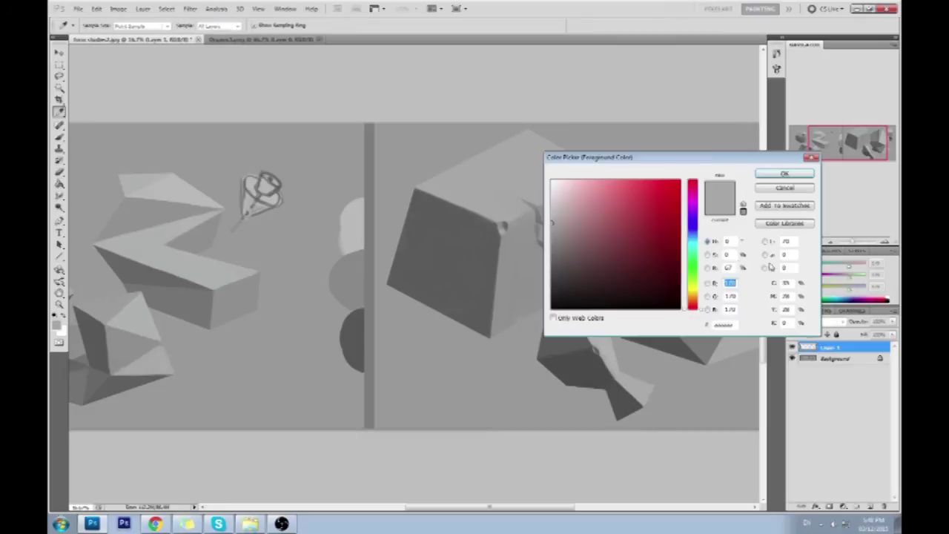
pyautogui.click(785, 173)
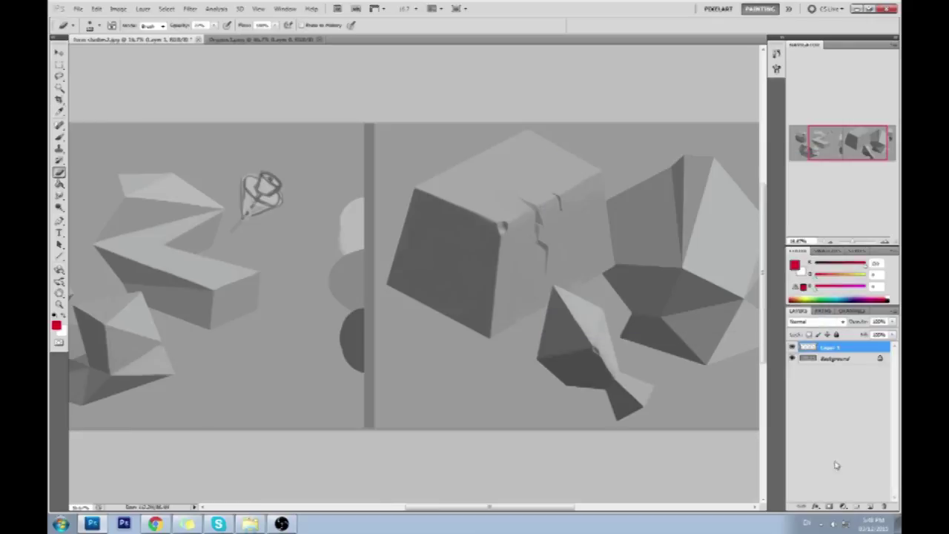
pyautogui.click(869, 506)
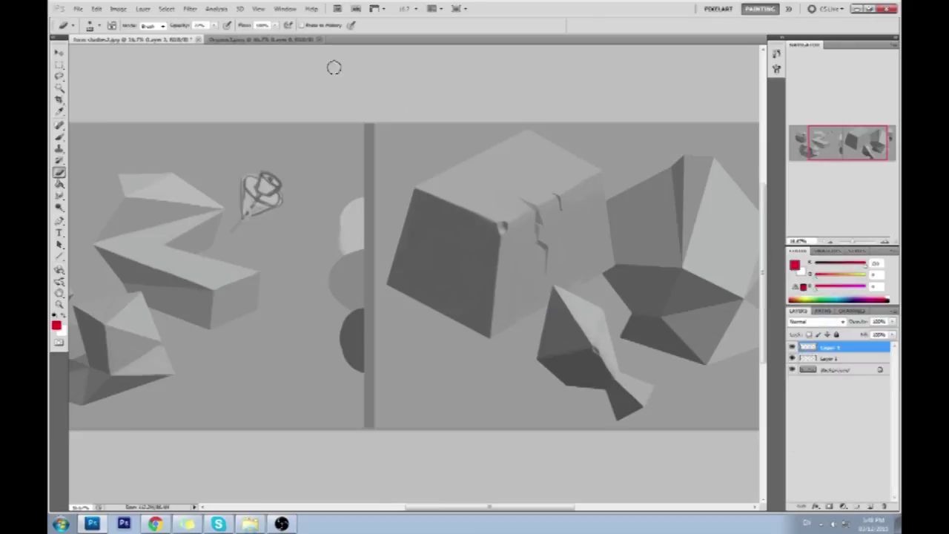
pyautogui.press('b')
pyautogui.click(171, 25)
pyautogui.click(164, 34)
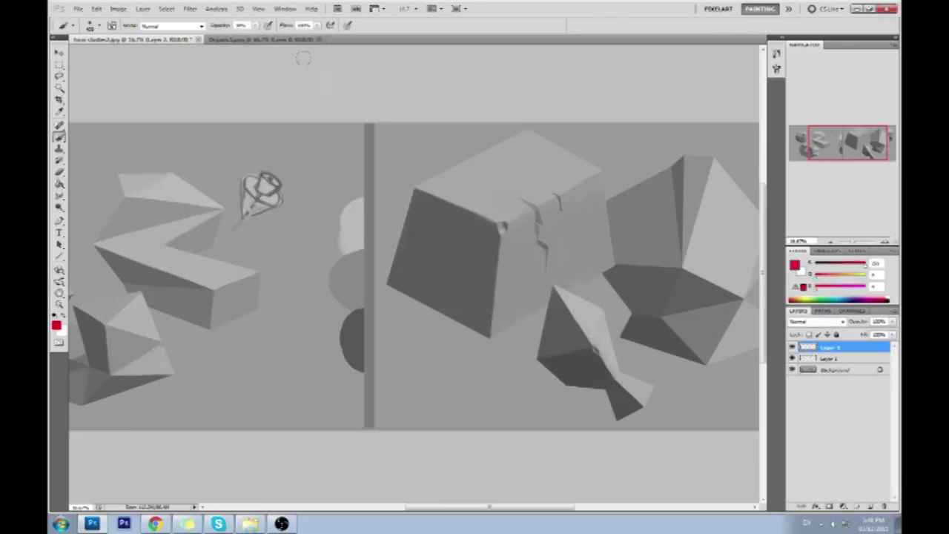
# Draw red lines along the cube's front edges and parallel red strokes across its top and right faces.
pyautogui.moveTo(429, 192)
pyautogui.mouseDown()
pyautogui.moveTo(504, 221)
pyautogui.moveTo(493, 334)
pyautogui.moveTo(540, 142)
pyautogui.mouseUp()
pyautogui.moveTo(477, 197); pyautogui.dragTo(577, 142)
pyautogui.moveTo(512, 200); pyautogui.dragTo(577, 167)
pyautogui.moveTo(505, 227); pyautogui.dragTo(591, 185)
pyautogui.moveTo(507, 242); pyautogui.dragTo(594, 201)
pyautogui.moveTo(507, 259); pyautogui.dragTo(601, 219)
pyautogui.moveTo(509, 275); pyautogui.dragTo(613, 239)
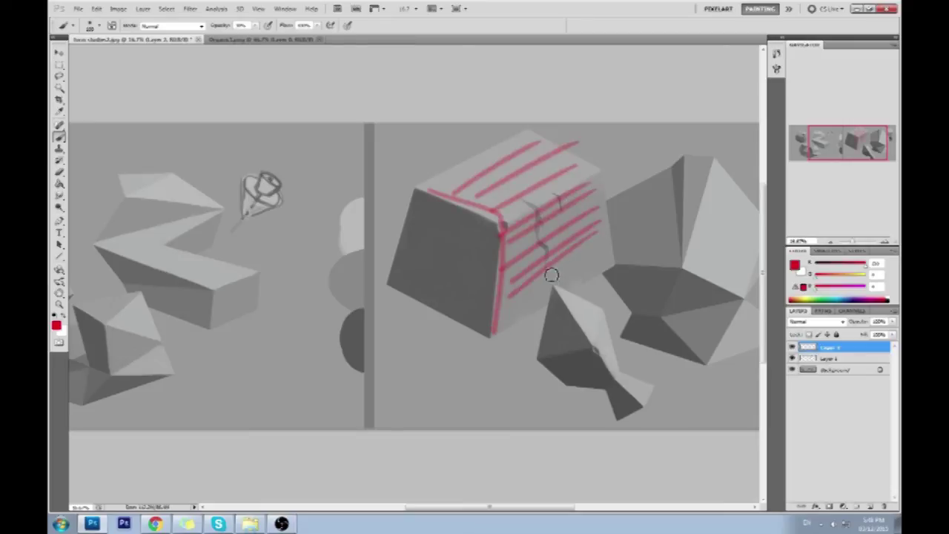
pyautogui.moveTo(509, 294); pyautogui.dragTo(579, 257)
pyautogui.moveTo(512, 309); pyautogui.dragTo(579, 271)
pyautogui.moveTo(441, 301)
pyautogui.mouseDown()
pyautogui.moveTo(464, 324)
pyautogui.moveTo(468, 386)
pyautogui.mouseUp()
pyautogui.hotkey('ctrl', 'alt', 'z')
pyautogui.hotkey('ctrl', 'alt', 'z')
# Draw red ray strokes from outside the cube converging on the small crack at its upper edge.
pyautogui.moveTo(661, 127); pyautogui.dragTo(581, 188)
pyautogui.moveTo(613, 125); pyautogui.dragTo(575, 194)
pyautogui.moveTo(657, 178); pyautogui.dragTo(575, 211)
pyautogui.moveTo(564, 209)
pyautogui.mouseDown()
pyautogui.moveTo(600, 126)
pyautogui.moveTo(609, 126)
pyautogui.mouseUp()
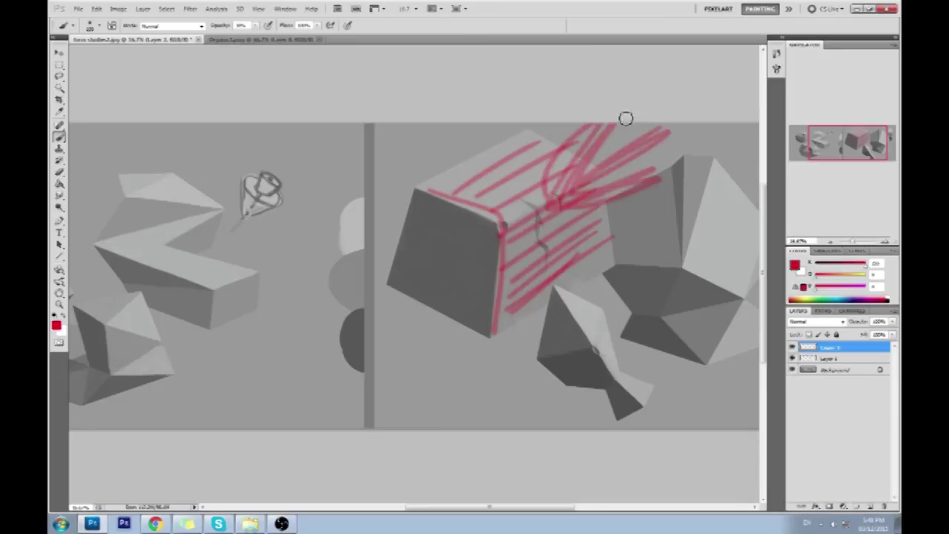
# Undo the red ray strokes, face lines and edge lines over the cube.
pyautogui.hotkey('ctrl', 'alt', 'z')
pyautogui.hotkey('ctrl', 'alt', 'z')
pyautogui.hotkey('ctrl', 'alt', 'z')
pyautogui.hotkey('ctrl', 'alt', 'z')
pyautogui.hotkey('ctrl', 'alt', 'z')
pyautogui.hotkey('ctrl', 'alt', 'z')
pyautogui.hotkey('ctrl', 'alt', 'z')
pyautogui.hotkey('ctrl', 'alt', 'z')
pyautogui.hotkey('ctrl', 'alt', 'z')
pyautogui.hotkey('ctrl', 'alt', 'z')
pyautogui.hotkey('ctrl', 'alt', 'z')
pyautogui.hotkey('ctrl', 'alt', 'z')
pyautogui.hotkey('ctrl', 'alt', 'z')
pyautogui.hotkey('ctrl', 'alt', 'z')
pyautogui.hotkey('ctrl', 'alt', 'z')
pyautogui.hotkey('ctrl', 'alt', 'z')
pyautogui.hotkey('ctrl', 'alt', 'z')
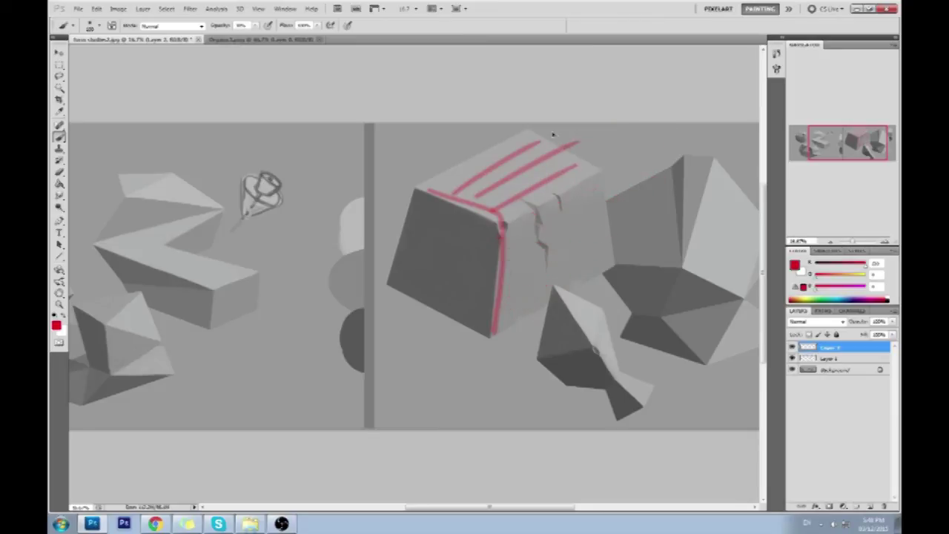
pyautogui.hotkey('ctrl', 'alt', 'z')
# Circle the cube's cracked area in red, and undo the circle strokes.
pyautogui.moveTo(556, 174)
pyautogui.mouseDown()
pyautogui.moveTo(585, 249)
pyautogui.moveTo(508, 216)
pyautogui.moveTo(520, 187)
pyautogui.moveTo(591, 228)
pyautogui.moveTo(589, 247)
pyautogui.moveTo(546, 277)
pyautogui.moveTo(508, 213)
pyautogui.moveTo(546, 173)
pyautogui.moveTo(590, 215)
pyautogui.moveTo(561, 267)
pyautogui.moveTo(520, 238)
pyautogui.mouseUp()
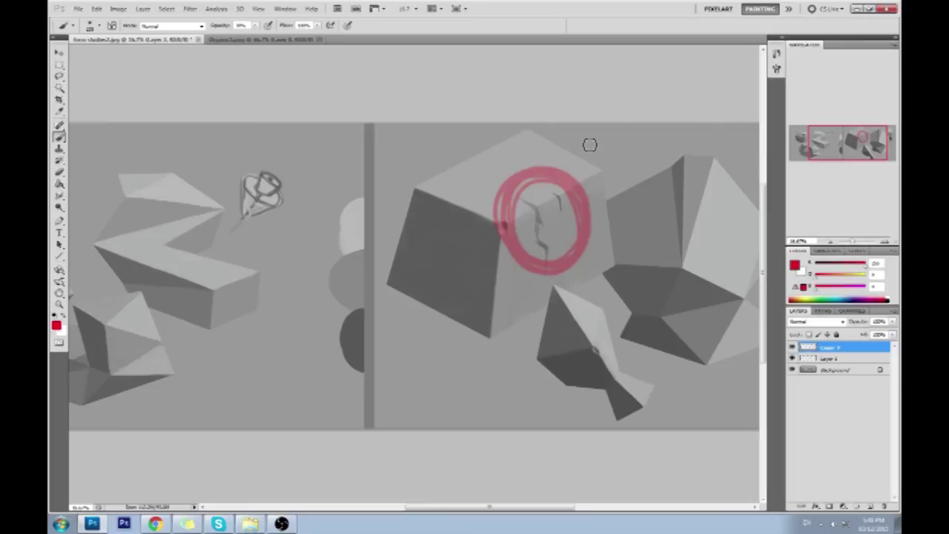
pyautogui.hotkey('ctrl', 'alt', 'z')
pyautogui.hotkey('ctrl', 'alt', 'z')
pyautogui.hotkey('ctrl', 'alt', 'z')
pyautogui.hotkey('ctrl', 'alt', 'z')
pyautogui.hotkey('ctrl', 'alt', 'z')
pyautogui.hotkey('ctrl', 'alt', 'z')
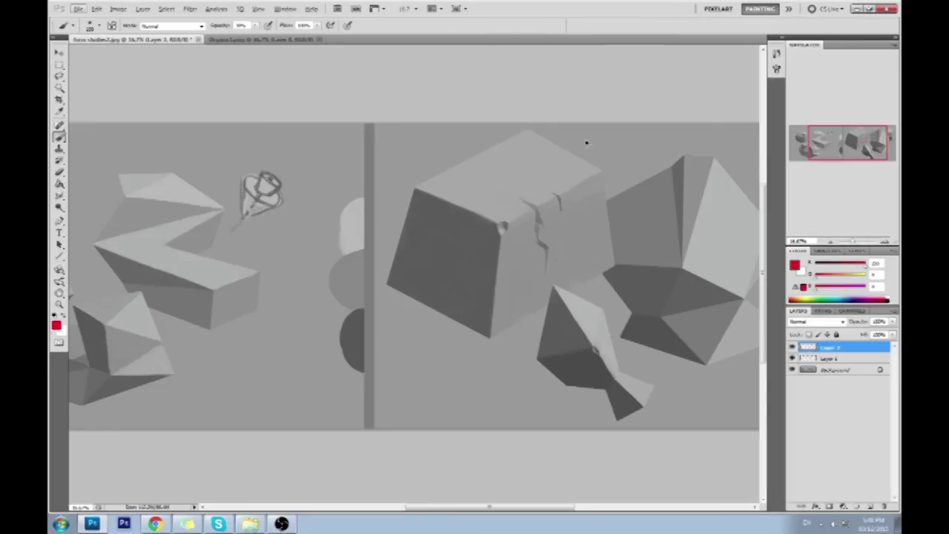
# Sample the greys of the cube's right, top and dark front faces to compare their values.
pyautogui.keyDown('alt'); pyautogui.click(591, 214); pyautogui.keyUp('alt')
pyautogui.keyDown('alt'); pyautogui.click(591, 214); pyautogui.keyUp('alt')
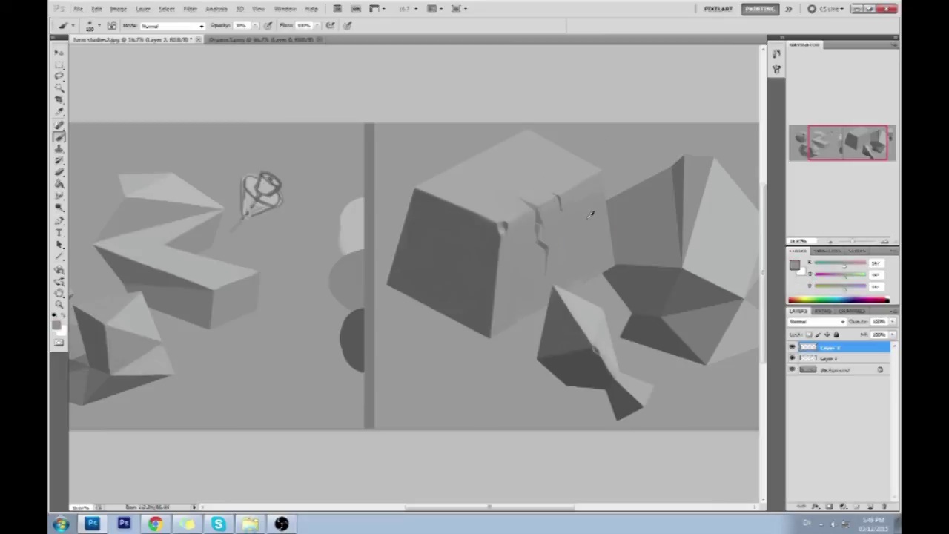
pyautogui.keyDown('alt'); pyautogui.click(557, 167); pyautogui.keyUp('alt')
pyautogui.keyDown('alt'); pyautogui.click(558, 166); pyautogui.keyUp('alt')
pyautogui.keyDown('alt'); pyautogui.click(490, 251); pyautogui.keyUp('alt')
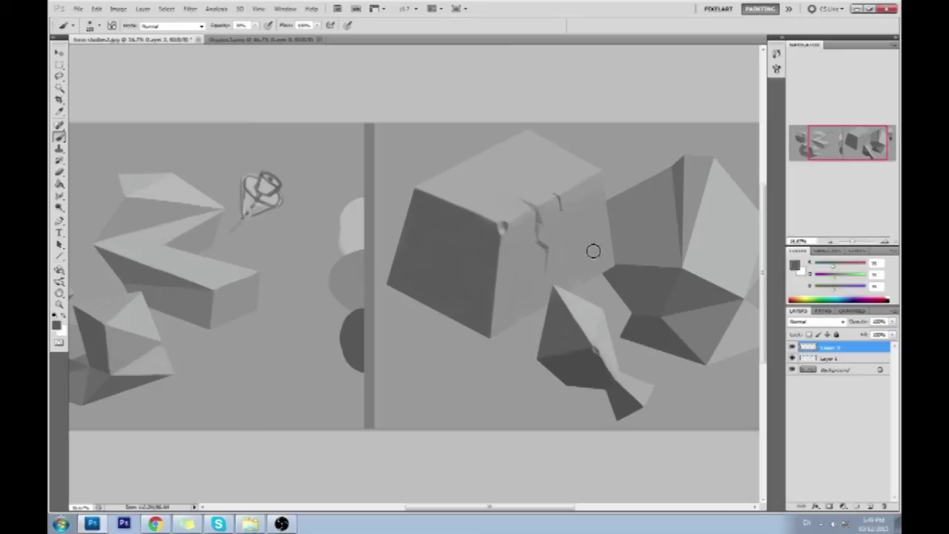
# Merge both upper layers down into the Background.
pyautogui.rightClick(815, 358)
pyautogui.click(826, 332)
pyautogui.rightClick(819, 357)
pyautogui.click(826, 333)
# Sample the cube's top-face grey and add a new layer with its blending mode set to Lighten.
pyautogui.keyDown('alt'); pyautogui.click(555, 178); pyautogui.keyUp('alt')
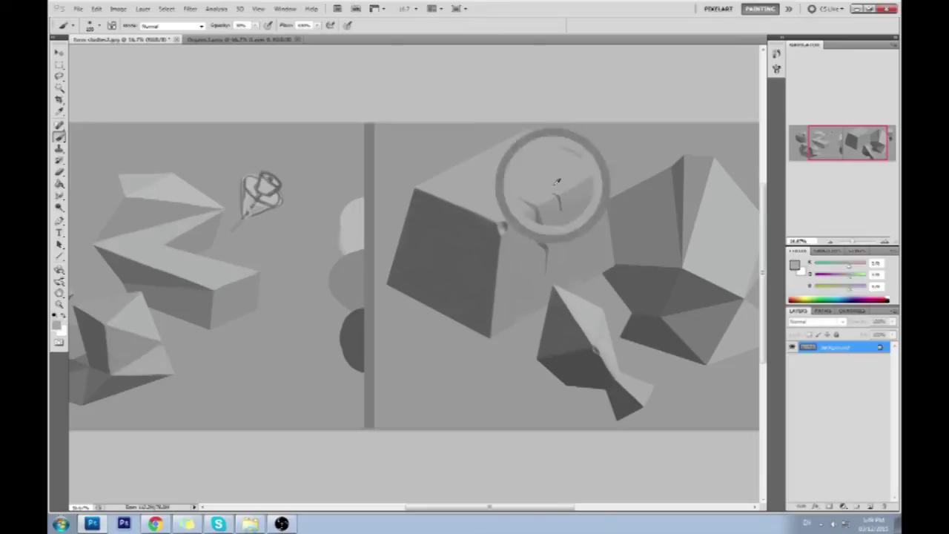
pyautogui.click(873, 506)
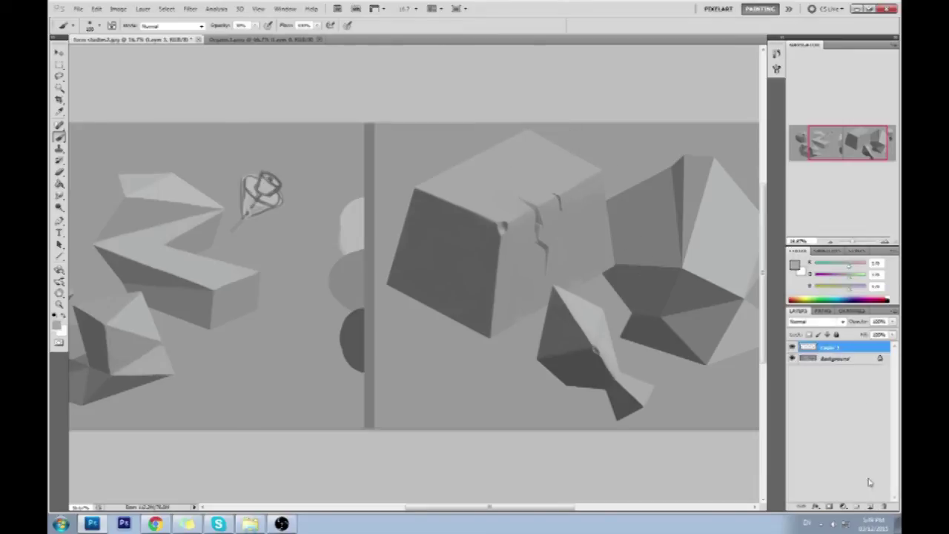
pyautogui.click(815, 324)
pyautogui.click(805, 305)
pyautogui.click(805, 326)
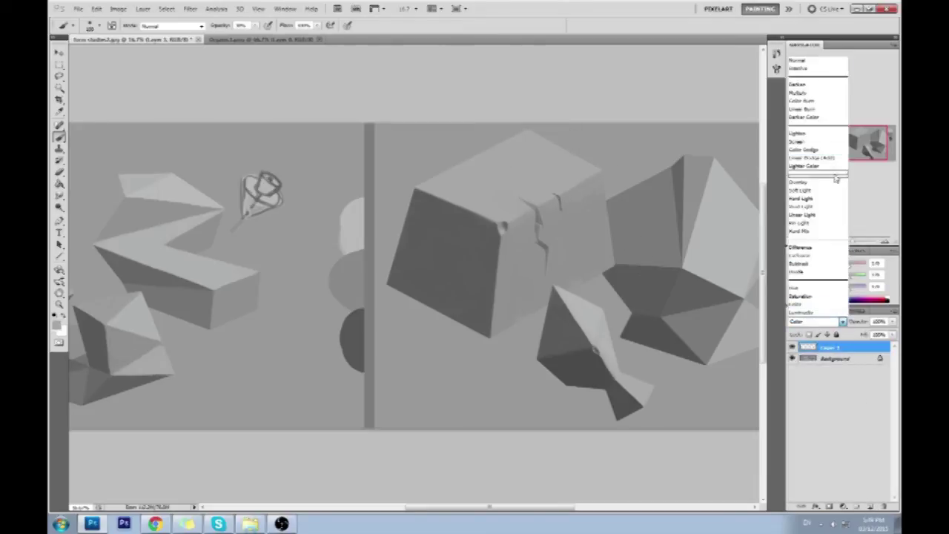
pyautogui.click(816, 131)
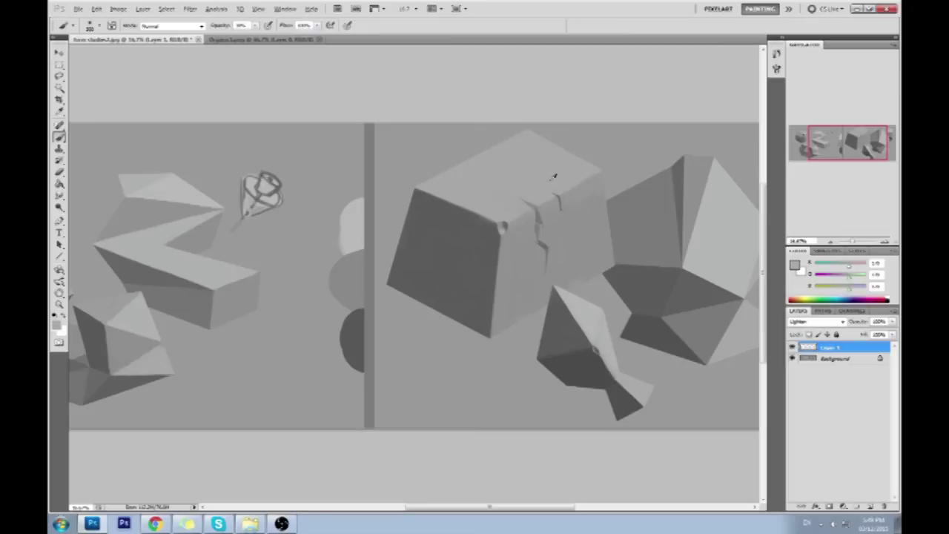
# Brush light grey over the small crack at the cube's upper edge and merge the Lighten layer into the Background.
pyautogui.keyDown('alt'); pyautogui.click(562, 196); pyautogui.keyUp('alt')
pyautogui.rightClick(843, 349)
pyautogui.click(842, 325)
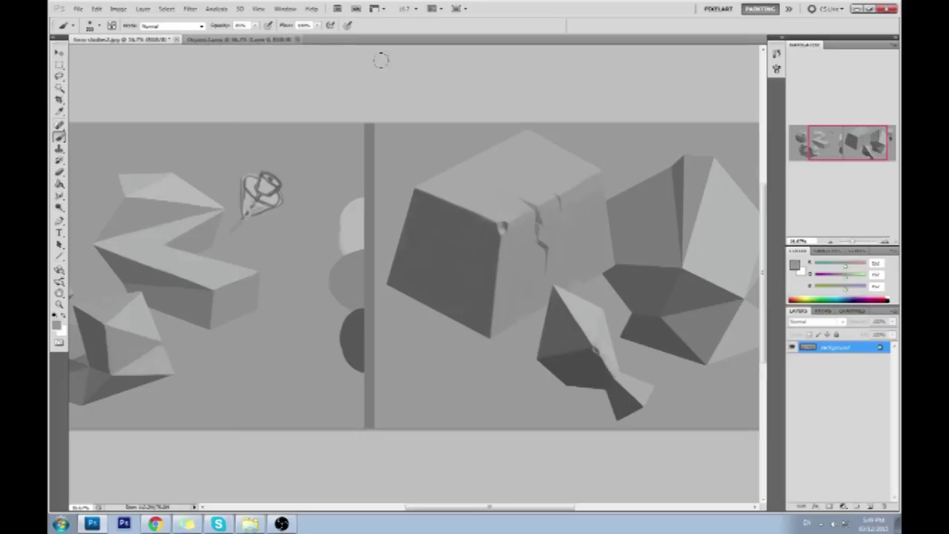
# Outline the upper part of the cube's cracked right face with the Polygonal Lasso, keeping a straight line along its top edge.
pyautogui.keyDown('alt'); pyautogui.click(543, 198); pyautogui.keyUp('alt')
pyautogui.hotkey('ctrl', 'space')
pyautogui.moveTo(444, 147); pyautogui.dragTo(628, 254)
pyautogui.press('space')
pyautogui.moveTo(473, 302); pyautogui.dragTo(529, 183)
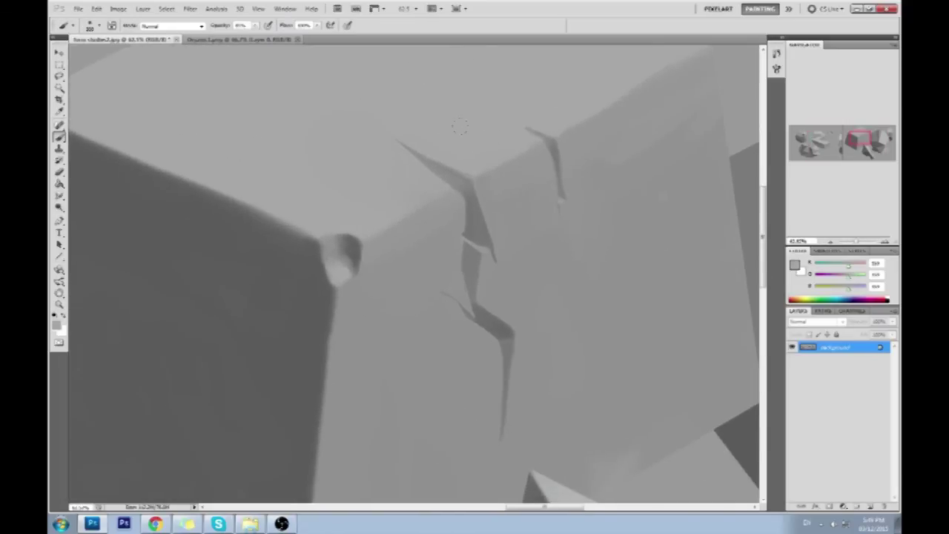
pyautogui.rightClick(487, 149)
pyautogui.press('space')
pyautogui.moveTo(639, 113)
pyautogui.mouseDown()
pyautogui.moveTo(552, 195)
pyautogui.moveTo(573, 109)
pyautogui.mouseUp()
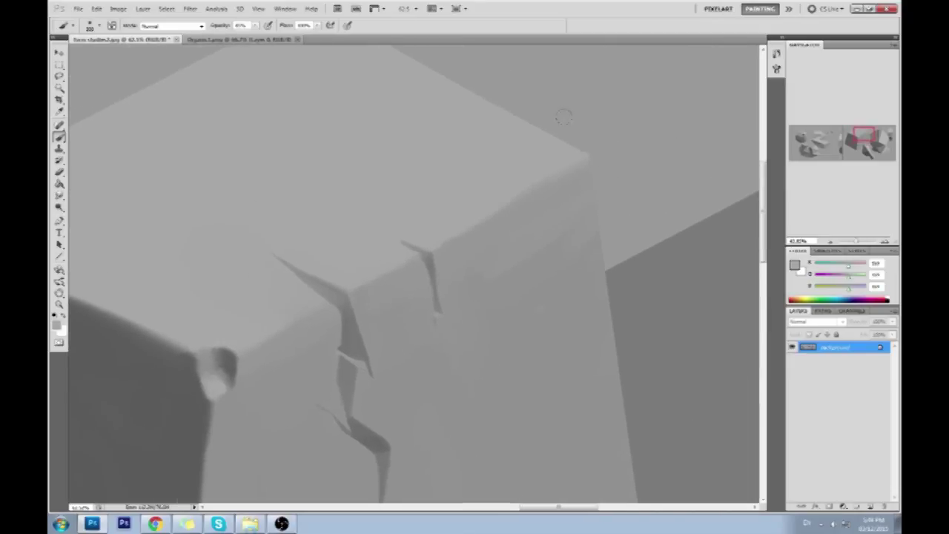
pyautogui.click(60, 77)
pyautogui.click(119, 85)
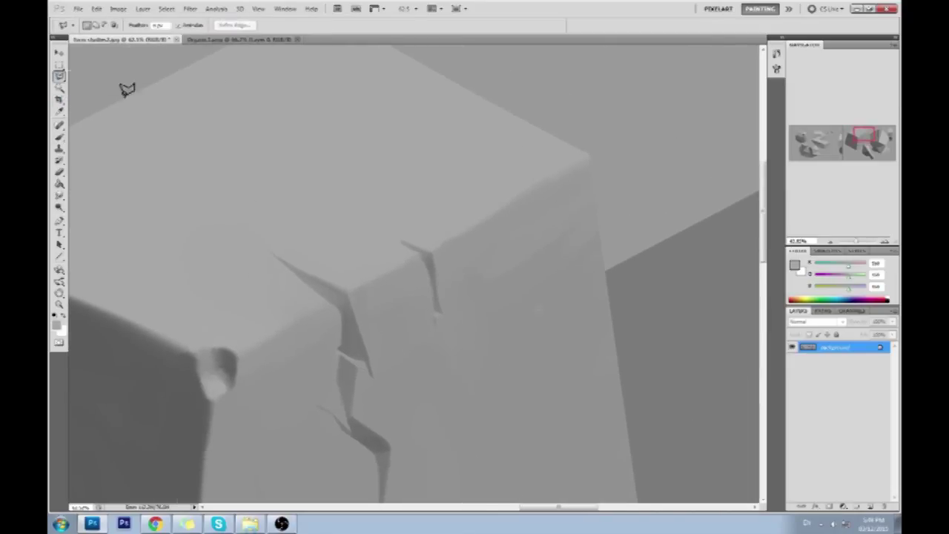
pyautogui.click(589, 152)
pyautogui.click(238, 351)
pyautogui.click(556, 292)
pyautogui.click(580, 266)
pyautogui.click(605, 271)
pyautogui.click(592, 151)
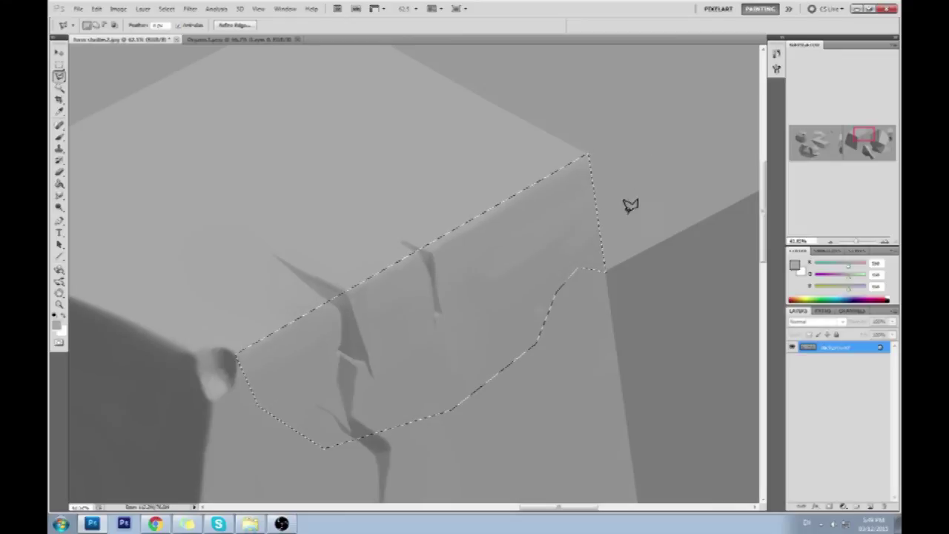
# Hide the selection outline and brush the right face's grey along its top edge at 100% opacity to sharpen it.
pyautogui.hotkey('ctrl', 'h')
pyautogui.press('b')
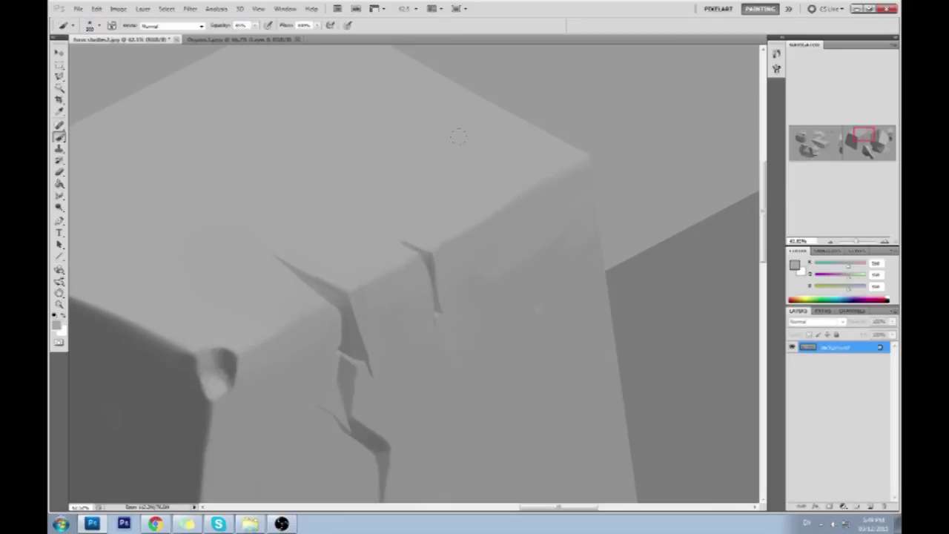
pyautogui.rightClick(457, 136)
pyautogui.keyDown('alt'); pyautogui.click(497, 245); pyautogui.keyUp('alt')
pyautogui.click(255, 25)
pyautogui.moveTo(253, 35); pyautogui.dragTo(264, 35)
pyautogui.click(593, 147)
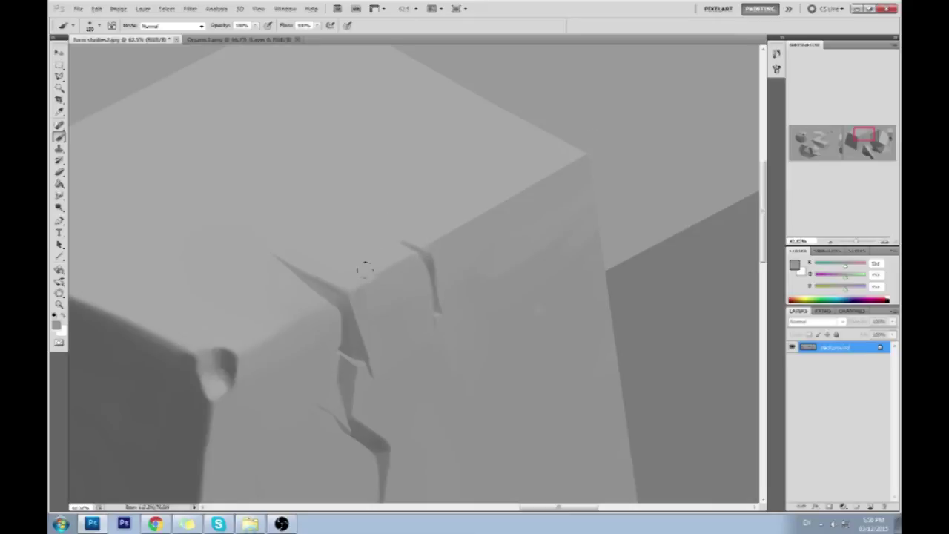
pyautogui.moveTo(397, 247)
pyautogui.mouseDown()
pyautogui.moveTo(430, 265)
pyautogui.moveTo(538, 210)
pyautogui.mouseUp()
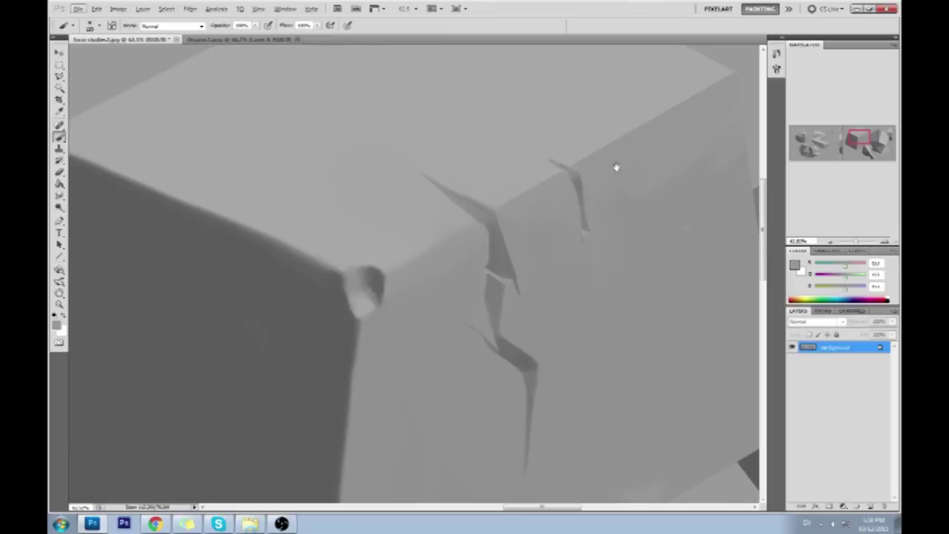
# Sharpen the rest of the right face's top edge toward the chipped corner with sampled greys and deselect.
pyautogui.moveTo(631, 180); pyautogui.dragTo(471, 269)
pyautogui.keyDown('alt'); pyautogui.click(570, 149); pyautogui.keyUp('alt')
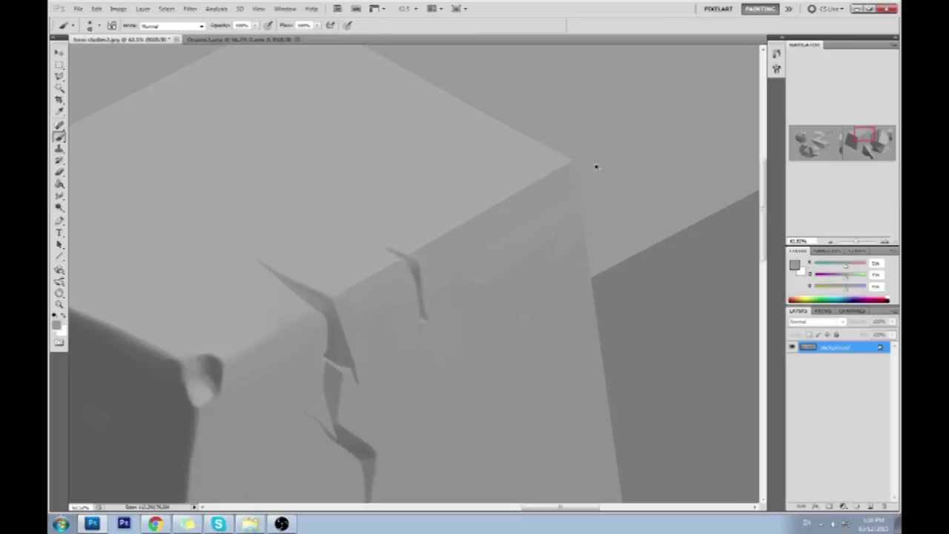
pyautogui.moveTo(464, 239); pyautogui.dragTo(585, 181)
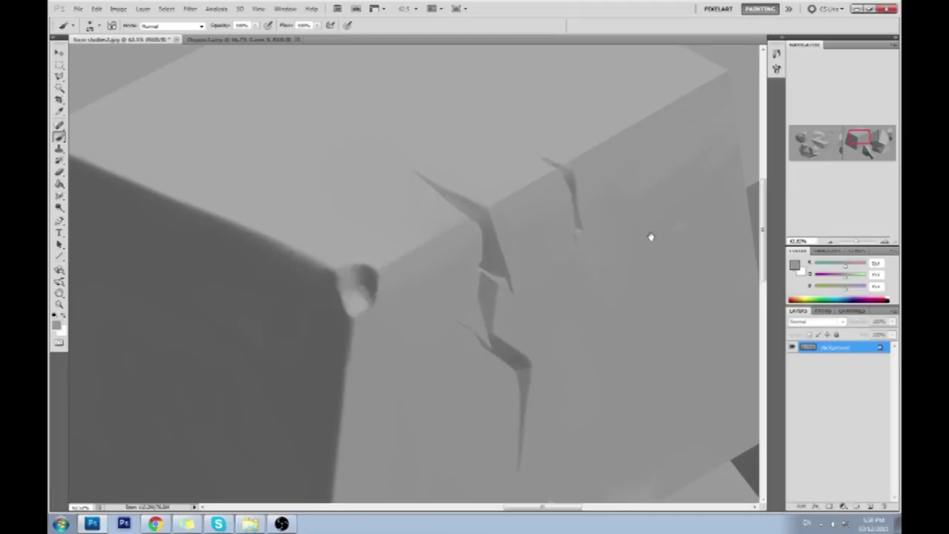
pyautogui.moveTo(651, 236); pyautogui.dragTo(621, 307)
pyautogui.press('alt')
pyautogui.press('alt')
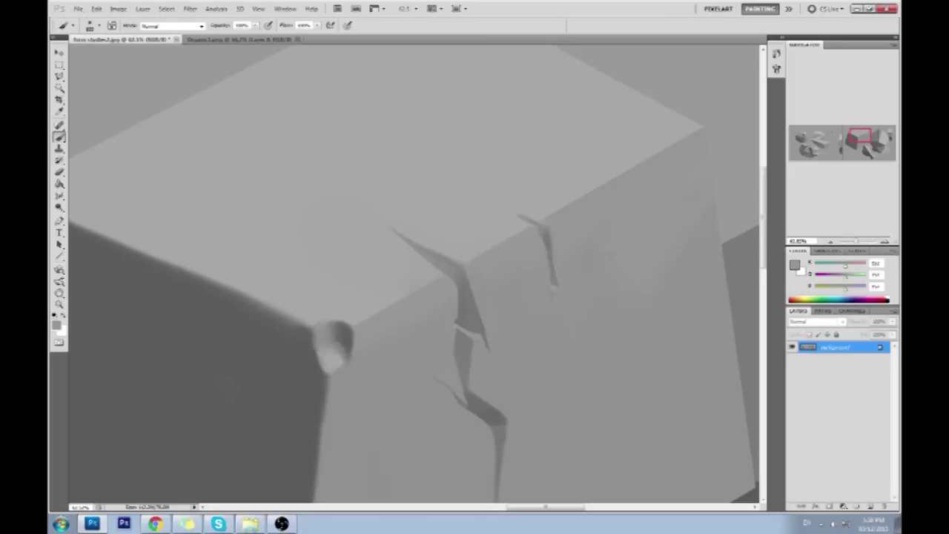
pyautogui.hotkey('ctrl', '-')
pyautogui.hotkey('ctrl', '-')
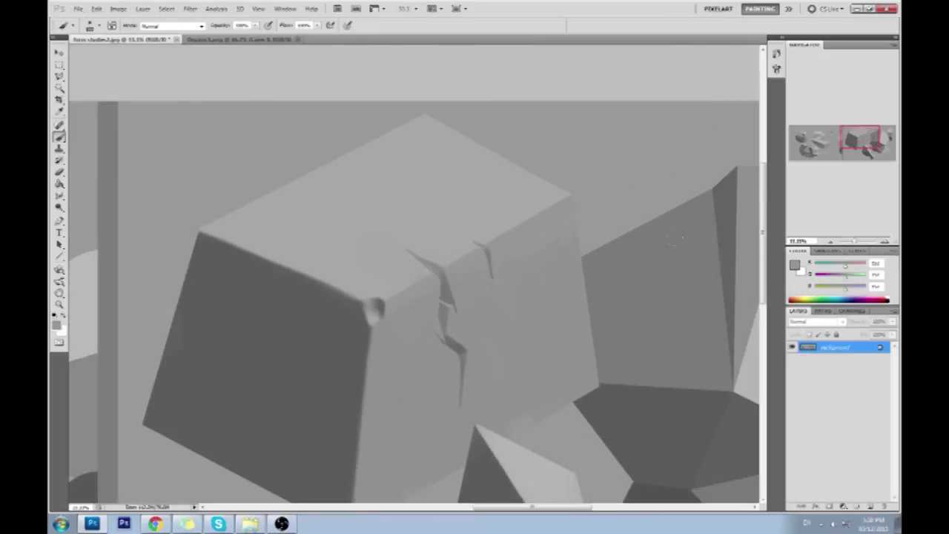
pyautogui.press('m')
pyautogui.rightClick(536, 254)
pyautogui.click(554, 262)
# Lower the brush opacity and smooth the grey patches on the upper part of the cube's right face.
pyautogui.press('b')
pyautogui.click(254, 26)
pyautogui.click(227, 36)
pyautogui.keyDown('alt'); pyautogui.click(548, 318); pyautogui.keyUp('alt')
pyautogui.press('[')
pyautogui.press('[')
pyautogui.press('[')
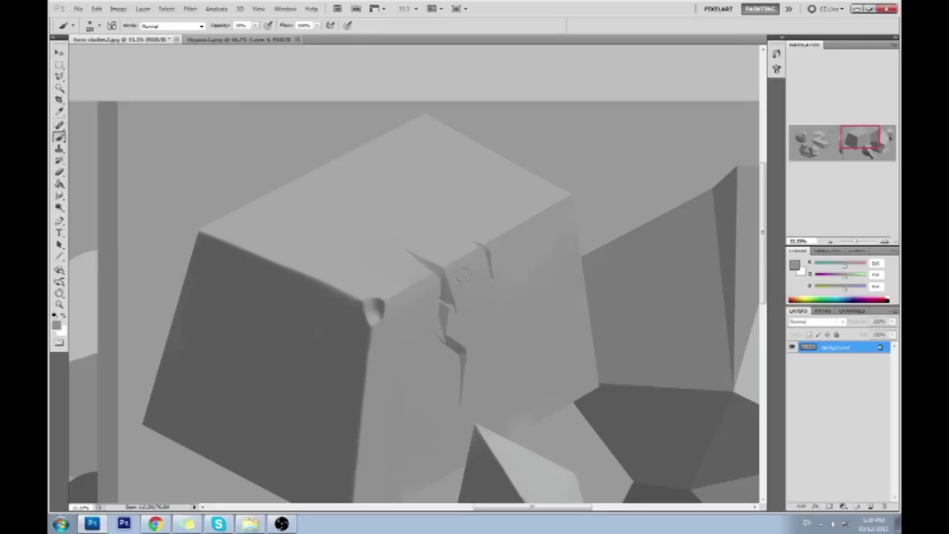
# Reshape the small crack with the brush at 100% and 49% opacity, extending its tip onto the cube's top face.
pyautogui.press('0')
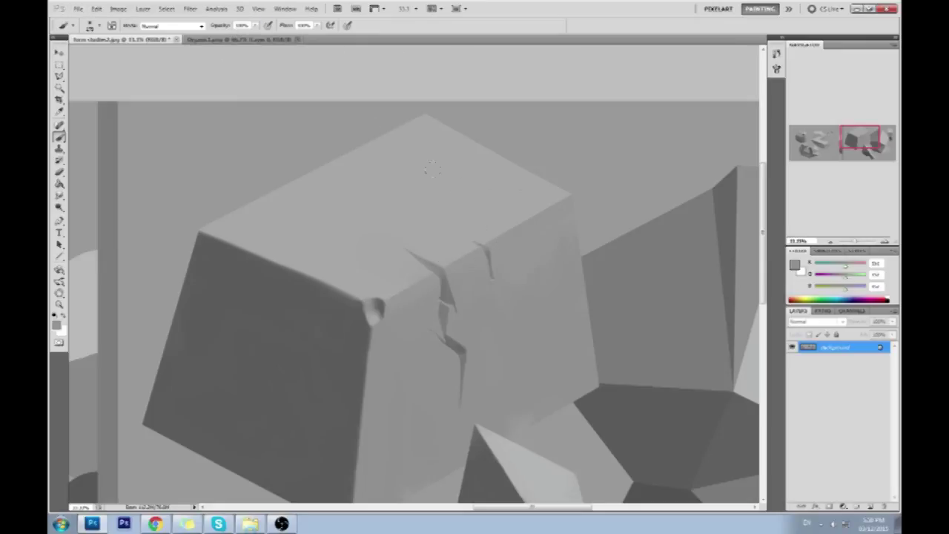
pyautogui.keyDown('alt'); pyautogui.click(487, 253); pyautogui.keyUp('alt')
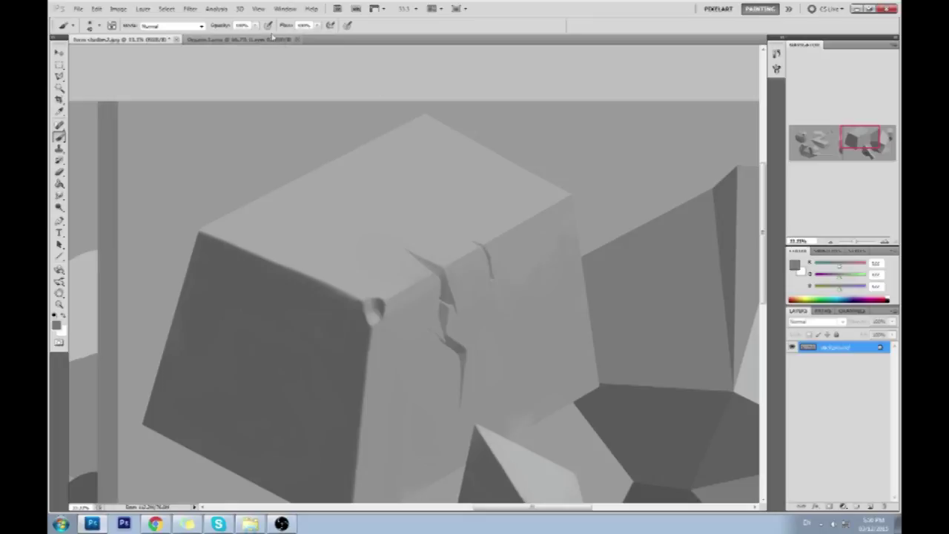
pyautogui.keyDown('alt'); pyautogui.click(488, 243); pyautogui.keyUp('alt')
pyautogui.press('4')
pyautogui.press('9')
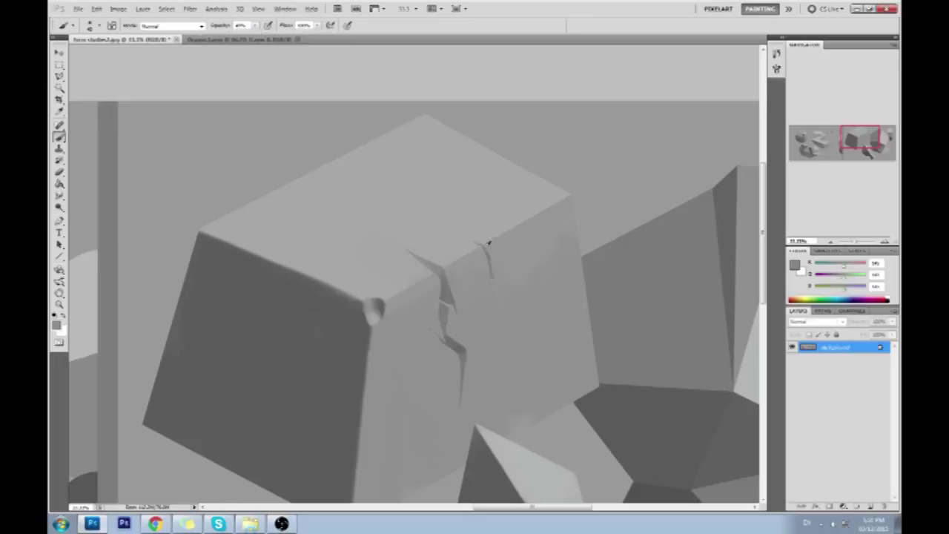
pyautogui.keyDown('alt'); pyautogui.click(492, 250); pyautogui.keyUp('alt')
pyautogui.keyDown('alt'); pyautogui.click(484, 241); pyautogui.keyUp('alt')
pyautogui.moveTo(479, 248); pyautogui.dragTo(466, 244)
# Sample the top-face grey and trim the small crack's tip with a fine brush at 100% opacity.
pyautogui.moveTo(59, 196); pyautogui.dragTo(93, 203)
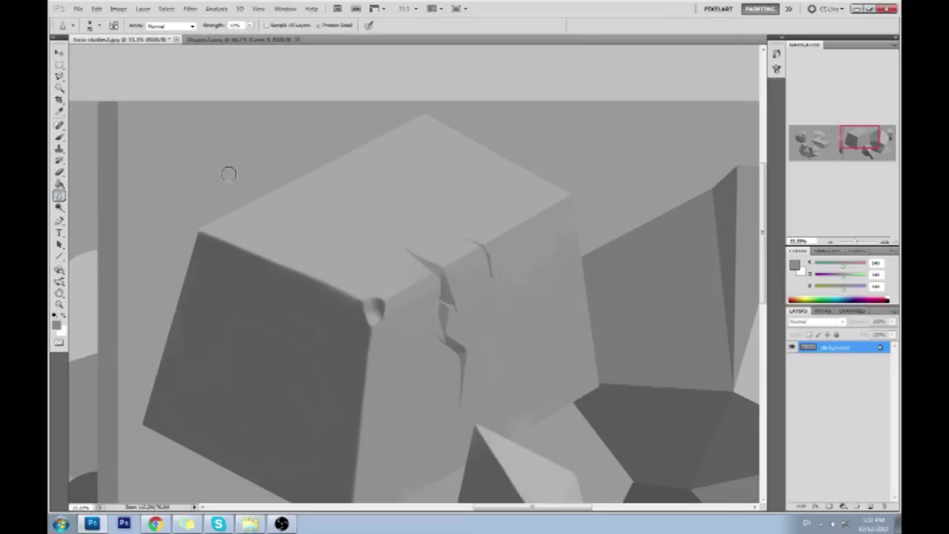
pyautogui.press('b')
pyautogui.keyDown('alt'); pyautogui.click(453, 230); pyautogui.keyUp('alt')
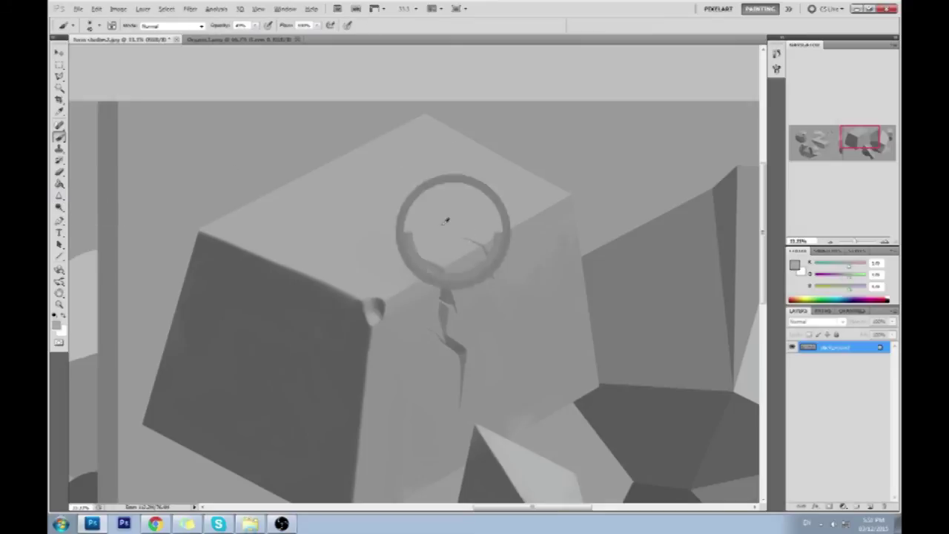
pyautogui.moveTo(254, 26); pyautogui.dragTo(405, 69)
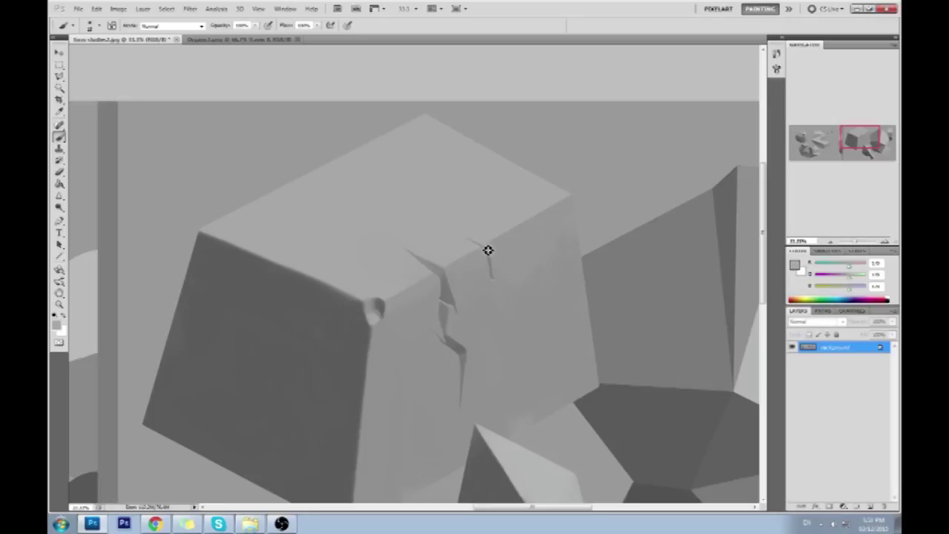
pyautogui.moveTo(484, 305); pyautogui.dragTo(545, 240)
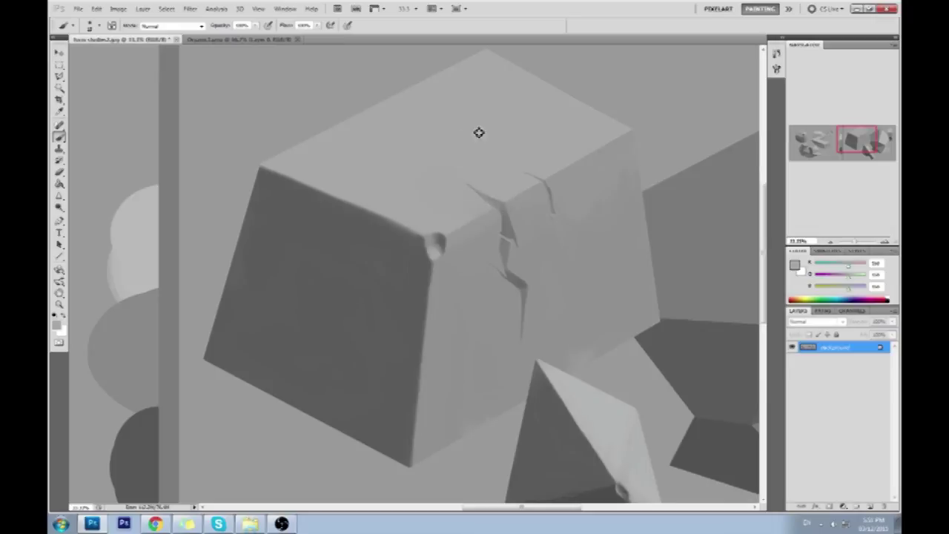
# Sample the dark front face's grey and outline that face's upper strip with the Polygonal Lasso.
pyautogui.keyDown('alt'); pyautogui.click(414, 245); pyautogui.keyUp('alt')
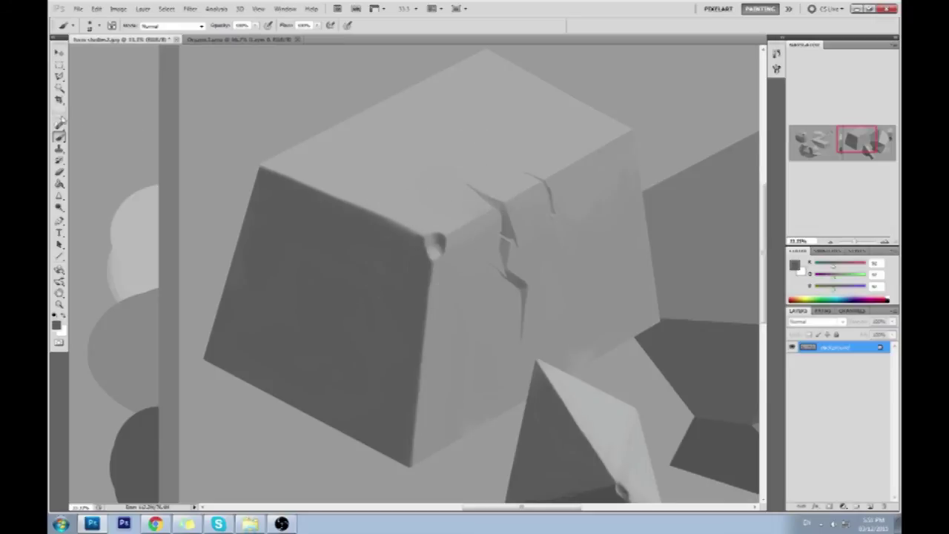
pyautogui.click(60, 76)
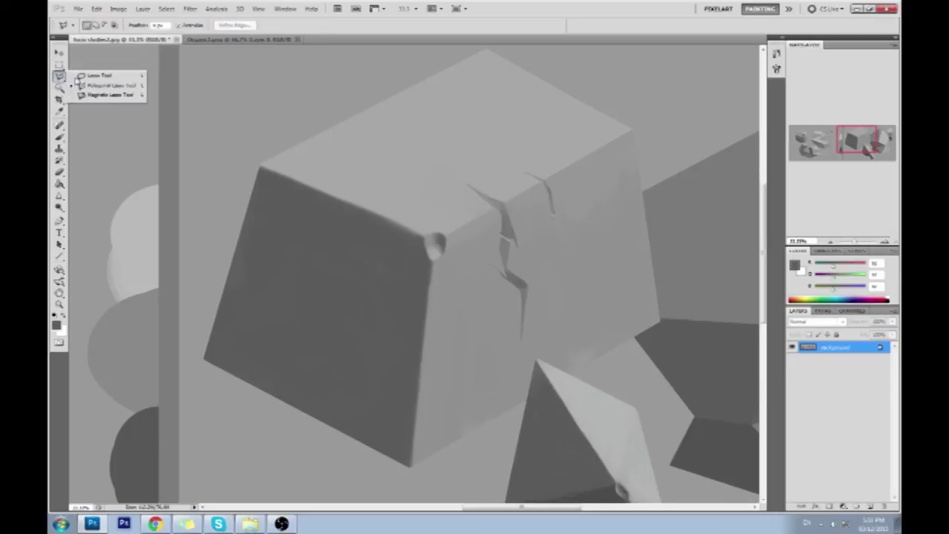
pyautogui.click(267, 163)
pyautogui.click(423, 240)
pyautogui.click(412, 264)
pyautogui.click(366, 272)
pyautogui.click(251, 205)
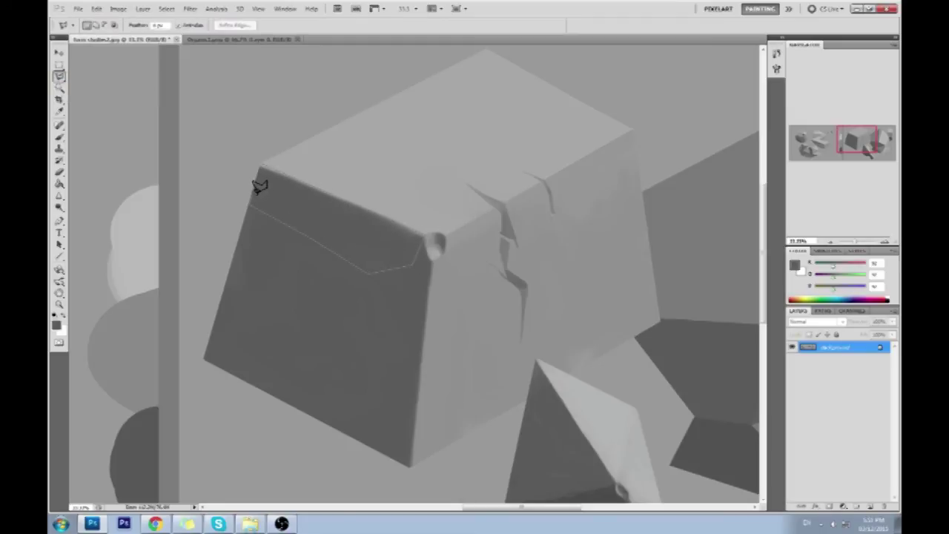
pyautogui.click(267, 162)
# Hide the selection outline, brush dark grey along the front face's top edge to make it crisp, and deselect.
pyautogui.hotkey('ctrl', 'd')
pyautogui.press('b')
pyautogui.press(']')
pyautogui.press(']')
pyautogui.moveTo(261, 162); pyautogui.dragTo(353, 203)
pyautogui.moveTo(301, 176); pyautogui.dragTo(413, 231)
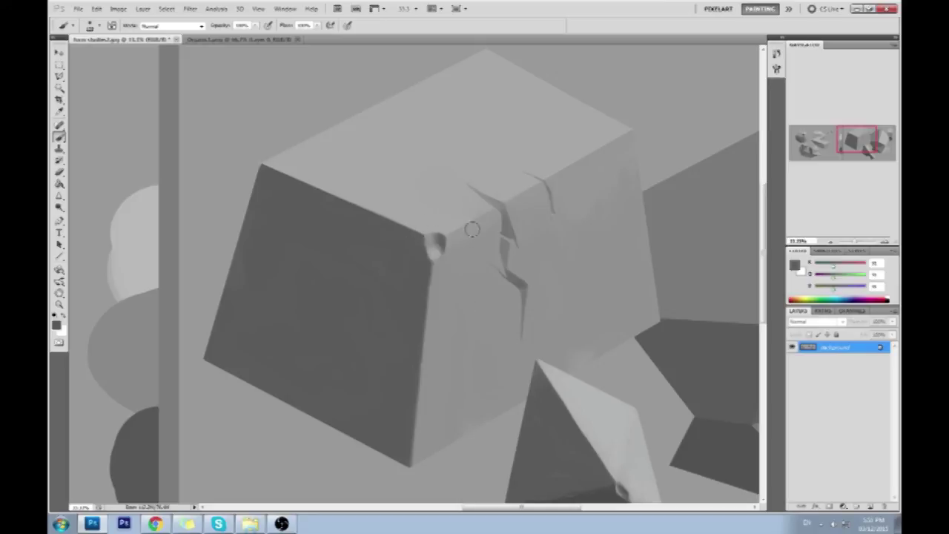
pyautogui.press('m')
pyautogui.rightClick(439, 273)
pyautogui.click(449, 278)
# Select the cube's dark front face with the Magic Wand and hide the selection outline.
pyautogui.hotkey('ctrl', '0')
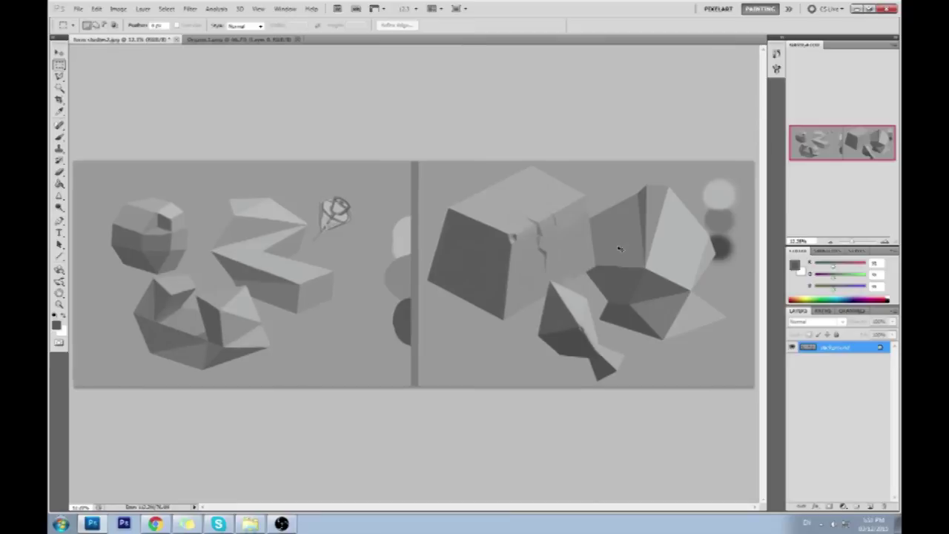
pyautogui.hotkey('ctrl', '+')
pyautogui.moveTo(639, 272); pyautogui.dragTo(568, 275)
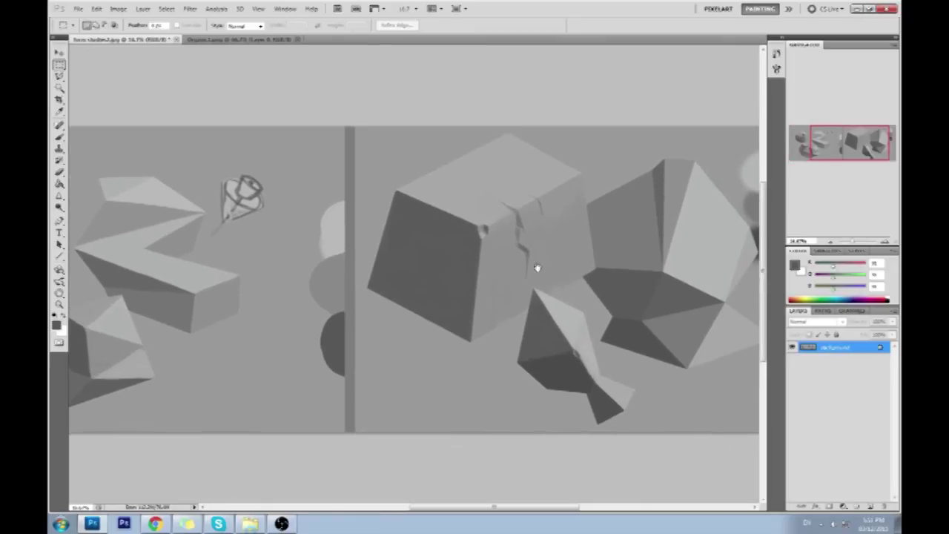
pyautogui.click(60, 195)
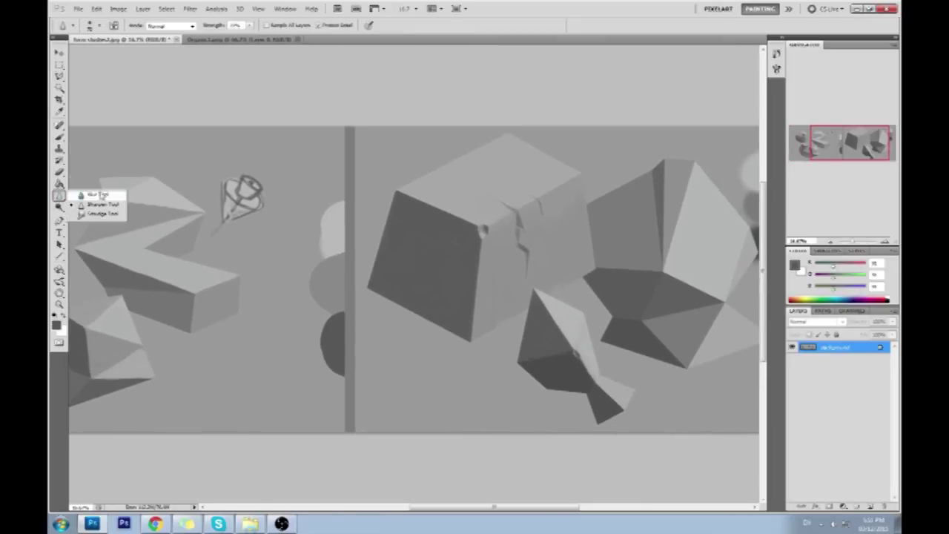
pyautogui.click(59, 88)
pyautogui.click(111, 97)
pyautogui.click(451, 273)
pyautogui.hotkey('ctrl', 'd')
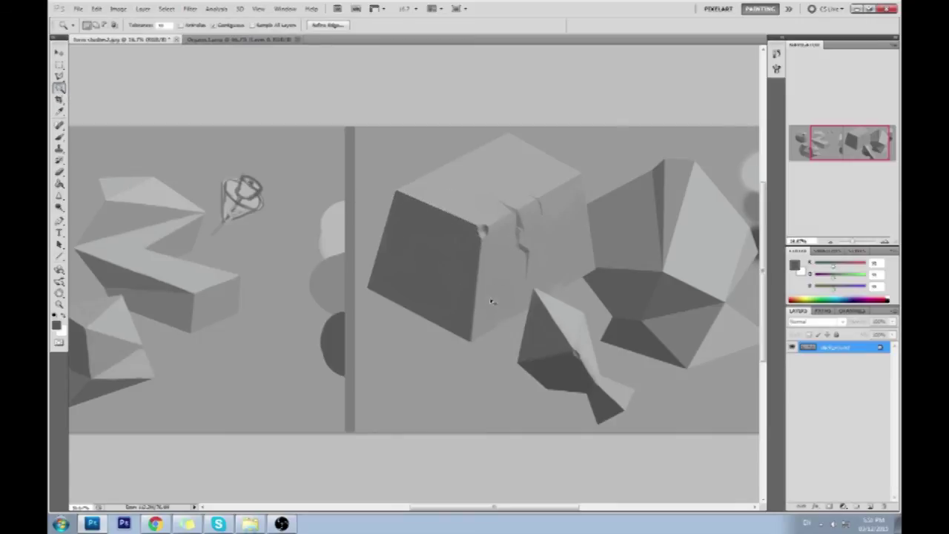
# Set the brush mode to Lighten with a reduced opacity and sample a mid grey.
pyautogui.press('b')
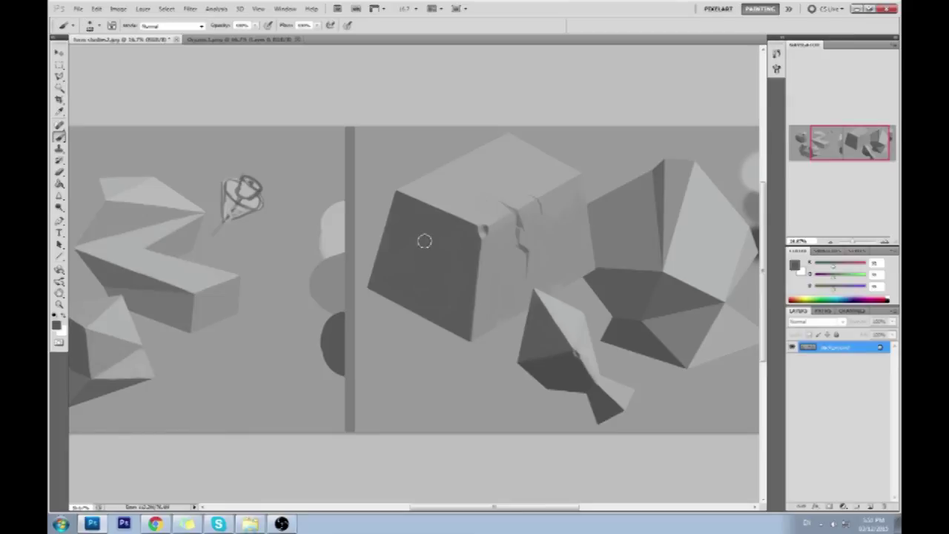
pyautogui.click(171, 25)
pyautogui.click(172, 123)
pyautogui.moveTo(254, 27); pyautogui.dragTo(221, 44)
pyautogui.keyDown('alt'); pyautogui.click(398, 158); pyautogui.keyUp('alt')
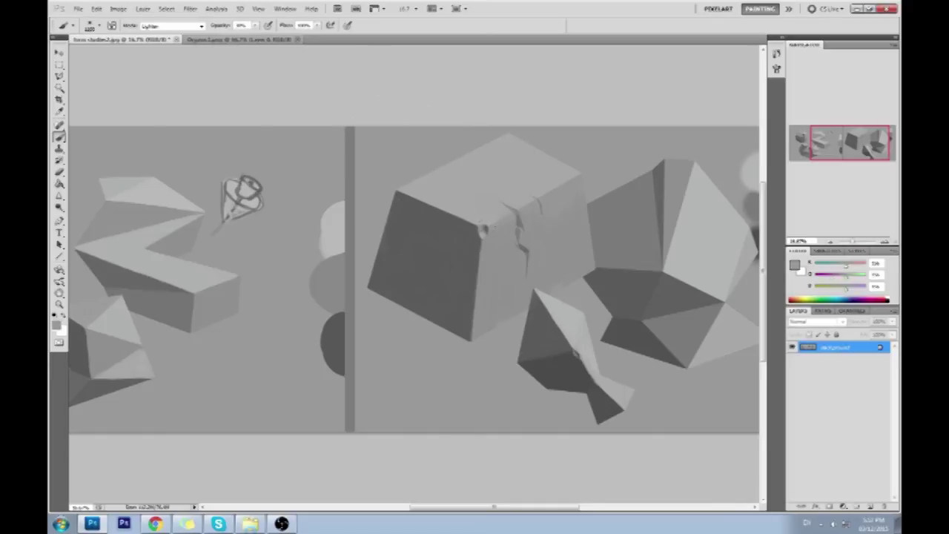
# Try brushing the mid grey over the selected dark front face in Lighten mode and undo the last stroke.
pyautogui.hotkey('ctrl', '+')
pyautogui.moveTo(589, 252); pyautogui.dragTo(512, 301)
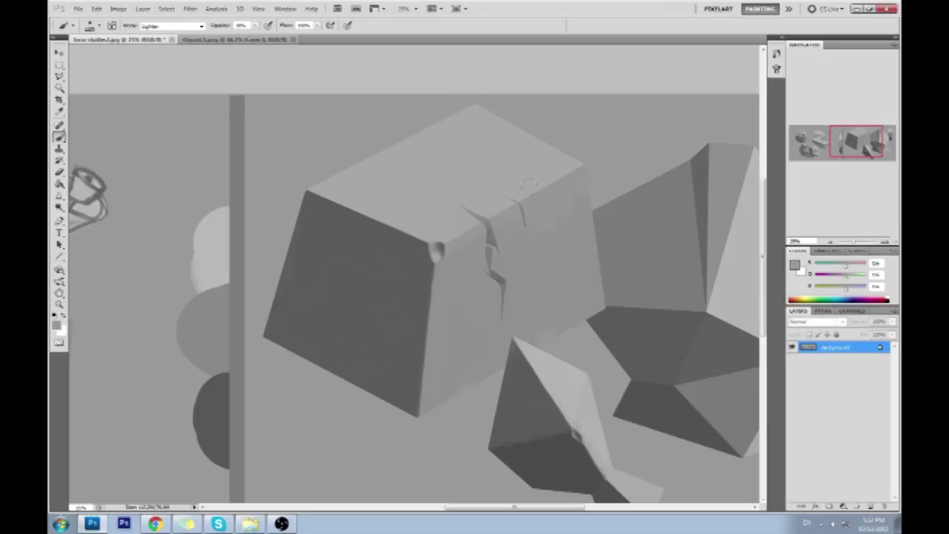
pyautogui.moveTo(307, 191)
pyautogui.mouseDown()
pyautogui.moveTo(323, 293)
pyautogui.moveTo(393, 271)
pyautogui.mouseUp()
pyautogui.moveTo(341, 312)
pyautogui.mouseDown()
pyautogui.moveTo(419, 260)
pyautogui.moveTo(412, 404)
pyautogui.mouseUp()
pyautogui.hotkey('ctrl', '-')
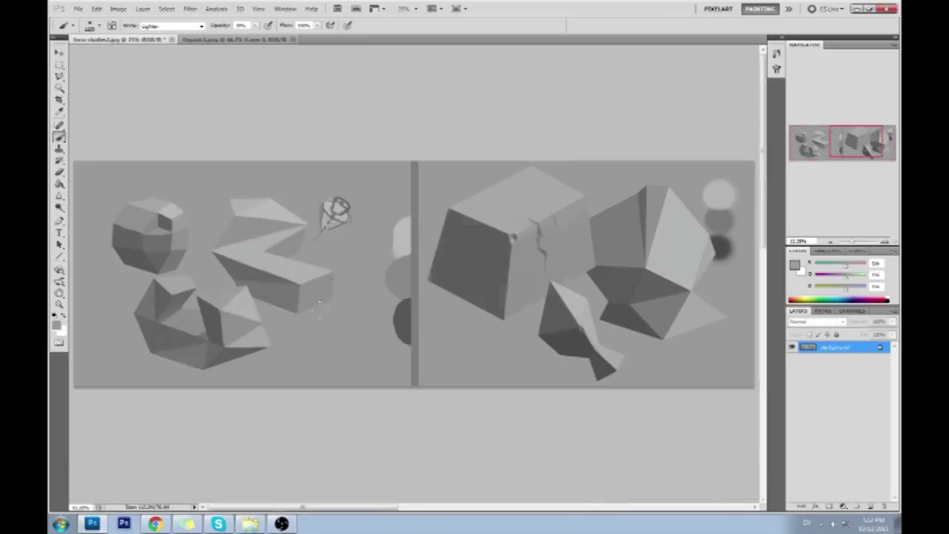
pyautogui.moveTo(481, 293)
pyautogui.mouseDown()
pyautogui.moveTo(452, 285)
pyautogui.moveTo(445, 230)
pyautogui.mouseUp()
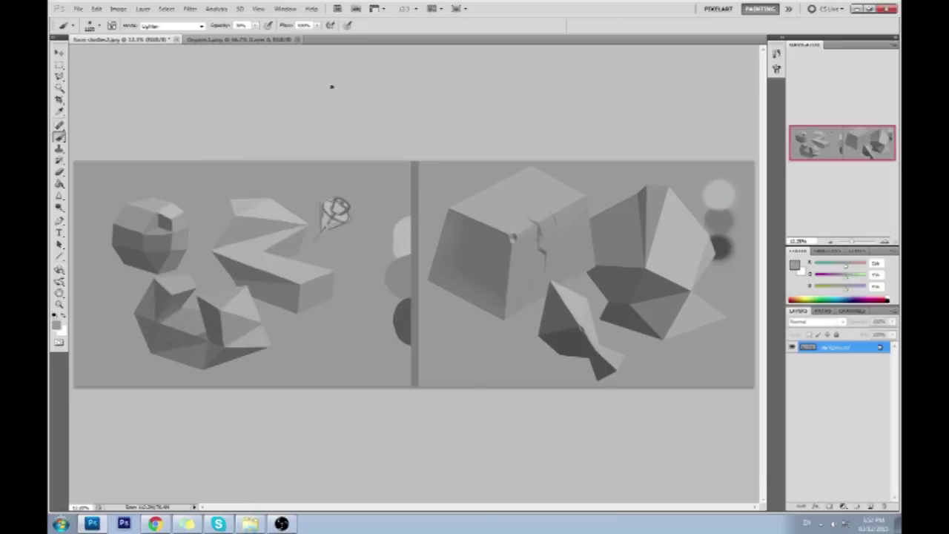
pyautogui.hotkey('ctrl', 'z')
# Raise the brush opacity and lighten the whole dark front face using greys sampled from the cube's lighter faces.
pyautogui.click(255, 26)
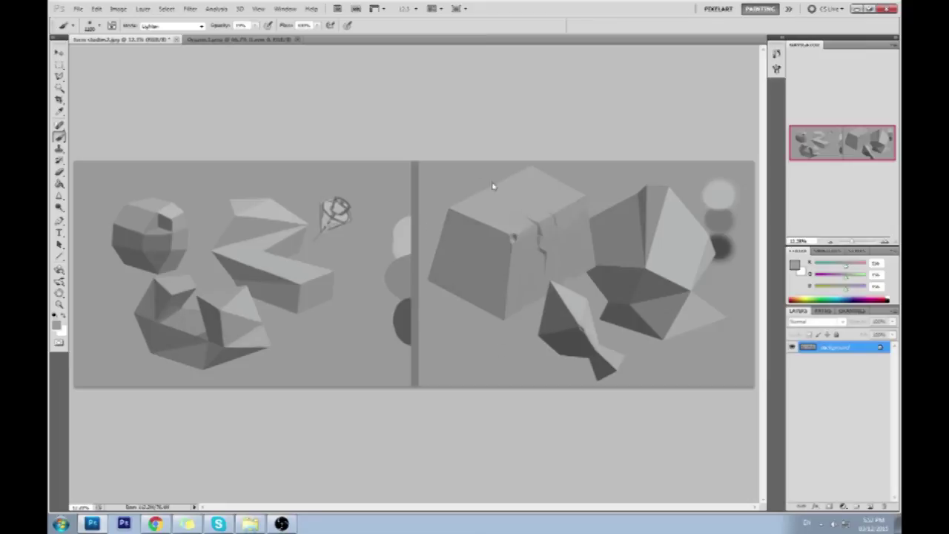
pyautogui.keyDown('alt'); pyautogui.click(505, 215); pyautogui.keyUp('alt')
pyautogui.keyDown('alt'); pyautogui.click(491, 248); pyautogui.keyUp('alt')
pyautogui.keyDown('alt'); pyautogui.click(540, 259); pyautogui.keyUp('alt')
pyautogui.moveTo(541, 258); pyautogui.dragTo(504, 272)
pyautogui.keyDown('alt'); pyautogui.click(565, 181); pyautogui.keyUp('alt')
pyautogui.keyDown('alt'); pyautogui.click(503, 223); pyautogui.keyUp('alt')
pyautogui.keyDown('alt'); pyautogui.click(574, 343); pyautogui.keyUp('alt')
pyautogui.keyDown('alt'); pyautogui.click(499, 220); pyautogui.keyUp('alt')
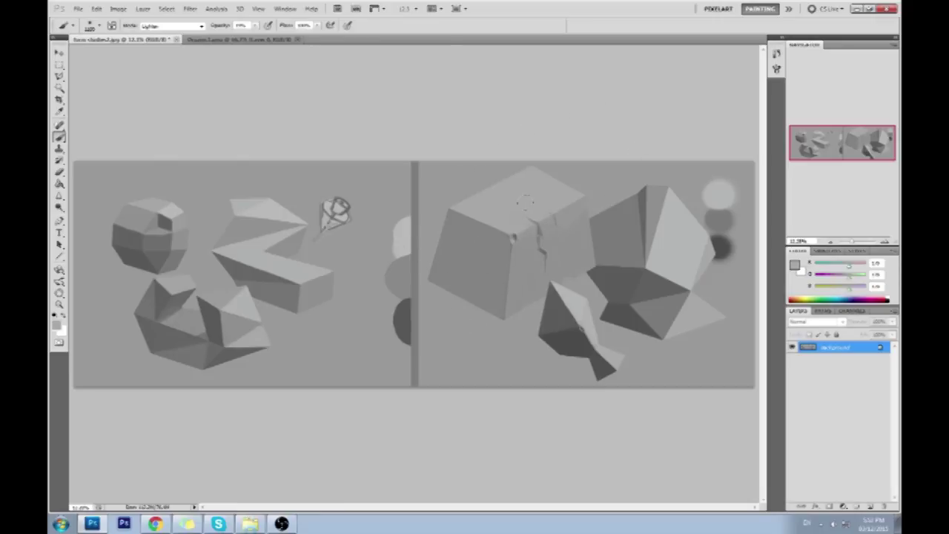
# Sample the mid and dark greys from the value swatches beside the right-hand shapes.
pyautogui.keyDown('alt'); pyautogui.click(714, 248); pyautogui.keyUp('alt')
pyautogui.keyDown('alt'); pyautogui.click(717, 220); pyautogui.keyUp('alt')
pyautogui.keyDown('alt'); pyautogui.click(723, 237); pyautogui.keyUp('alt')
pyautogui.keyDown('alt'); pyautogui.click(727, 221); pyautogui.keyUp('alt')
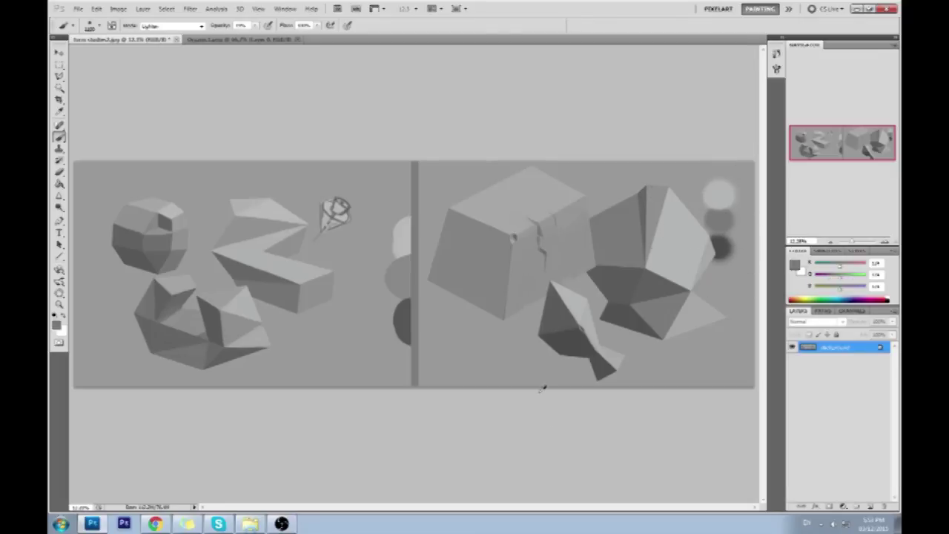
# Sample the light, mid and dark greys in turn from the value swatches beside the right-hand shapes.
pyautogui.keyDown('alt'); pyautogui.click(727, 190); pyautogui.keyUp('alt')
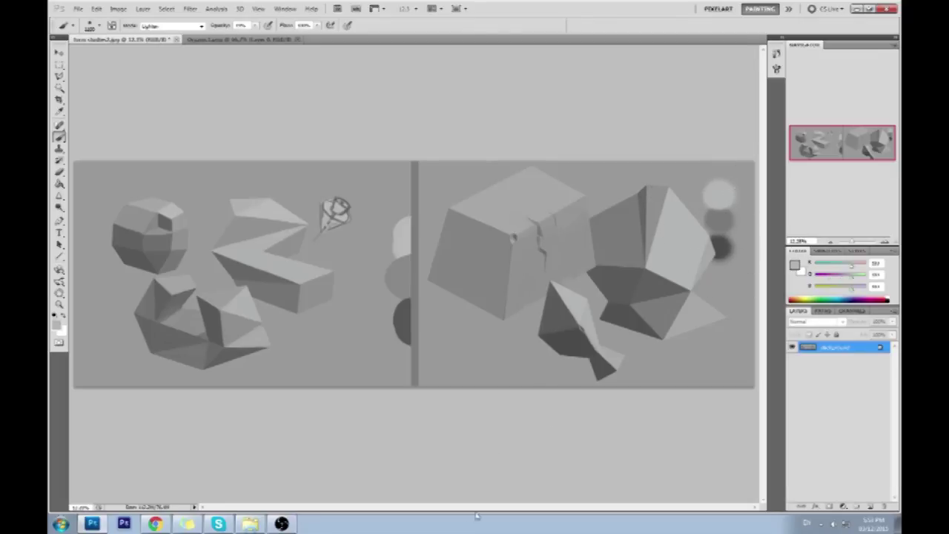
pyautogui.keyDown('alt'); pyautogui.click(721, 219); pyautogui.keyUp('alt')
pyautogui.keyDown('alt'); pyautogui.click(719, 207); pyautogui.keyUp('alt')
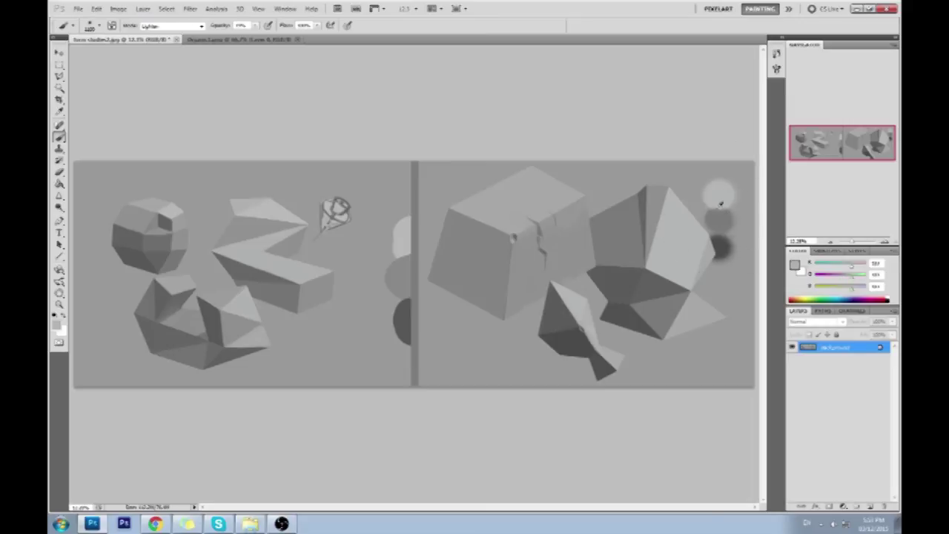
pyautogui.keyDown('alt'); pyautogui.click(722, 241); pyautogui.keyUp('alt')
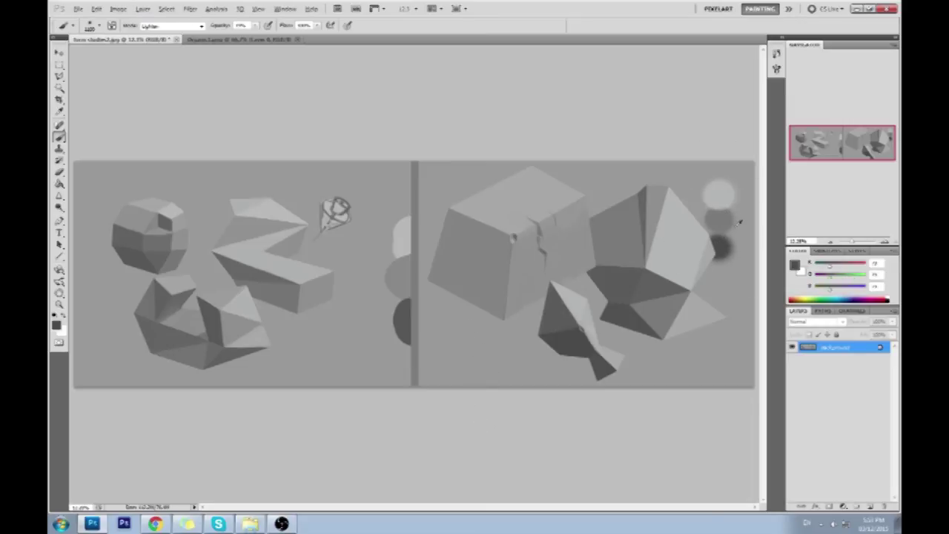
pyautogui.moveTo(725, 247); pyautogui.dragTo(747, 252)
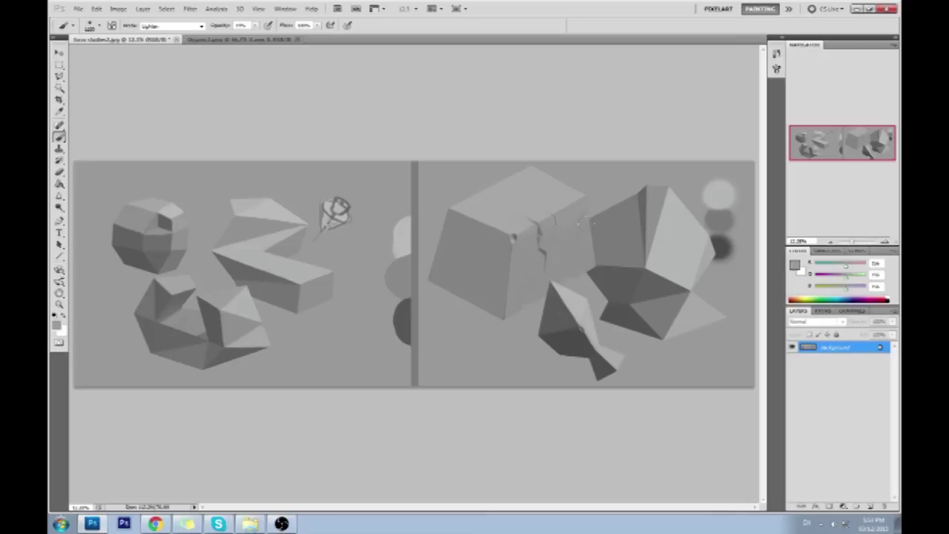
# Compare the background grey with the cube's front and top face values by sampling each of them.
pyautogui.keyDown('alt'); pyautogui.click(432, 183); pyautogui.keyUp('alt')
pyautogui.keyDown('alt'); pyautogui.click(497, 274); pyautogui.keyUp('alt')
pyautogui.keyDown('alt'); pyautogui.click(507, 222); pyautogui.keyUp('alt')
pyautogui.moveTo(484, 260); pyautogui.dragTo(529, 245)
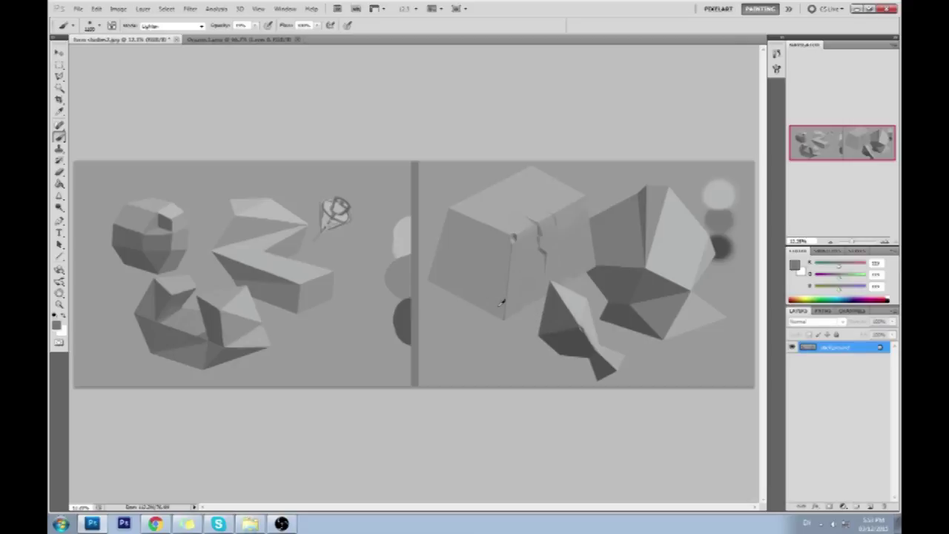
pyautogui.keyDown('alt'); pyautogui.click(504, 215); pyautogui.keyUp('alt')
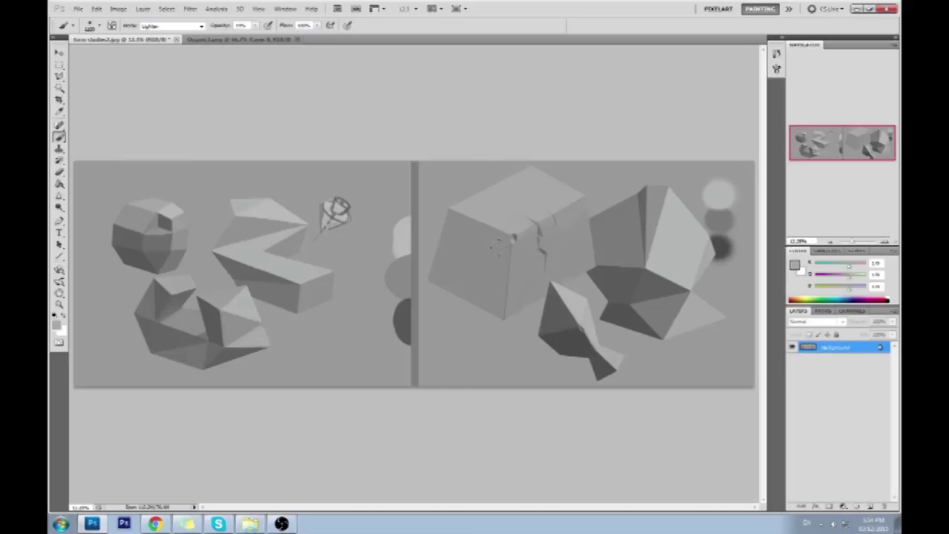
# Clear the selection and add a new layer set to Lighten blend mode.
pyautogui.press('m')
pyautogui.rightClick(527, 288)
pyautogui.click(545, 296)
pyautogui.click(873, 507)
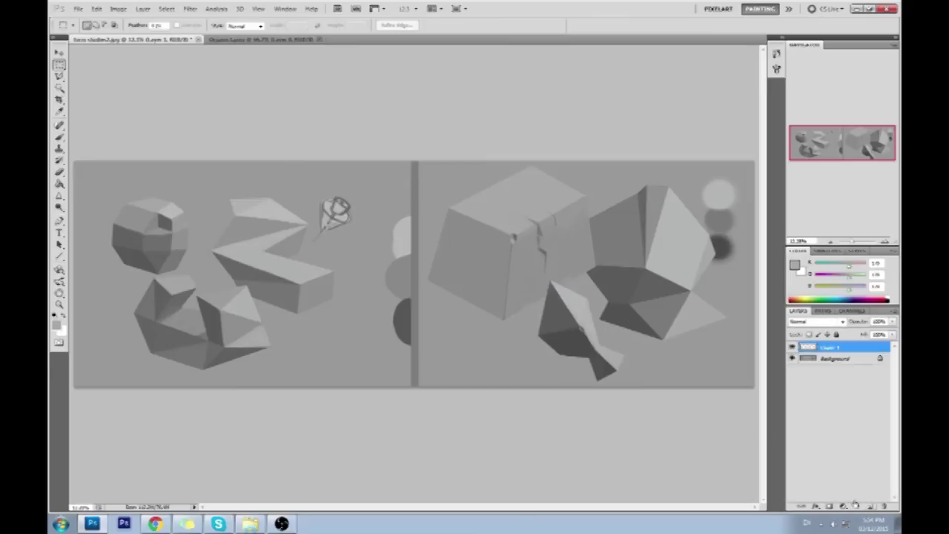
pyautogui.click(796, 322)
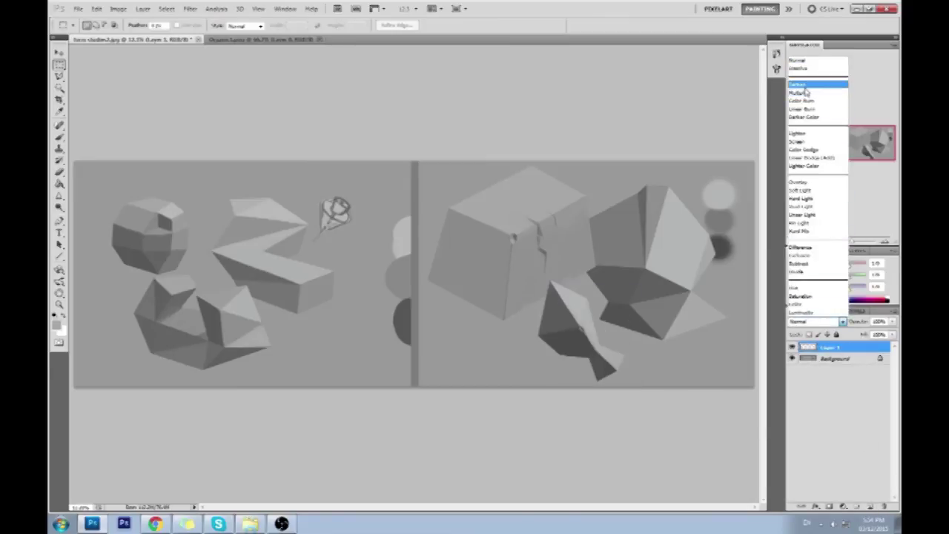
pyautogui.click(799, 133)
# Brush a grey sampled from the front face along the cube's dark front vertical edge, and reduce the brush opacity.
pyautogui.press('b')
pyautogui.keyDown('alt'); pyautogui.click(470, 258); pyautogui.keyUp('alt')
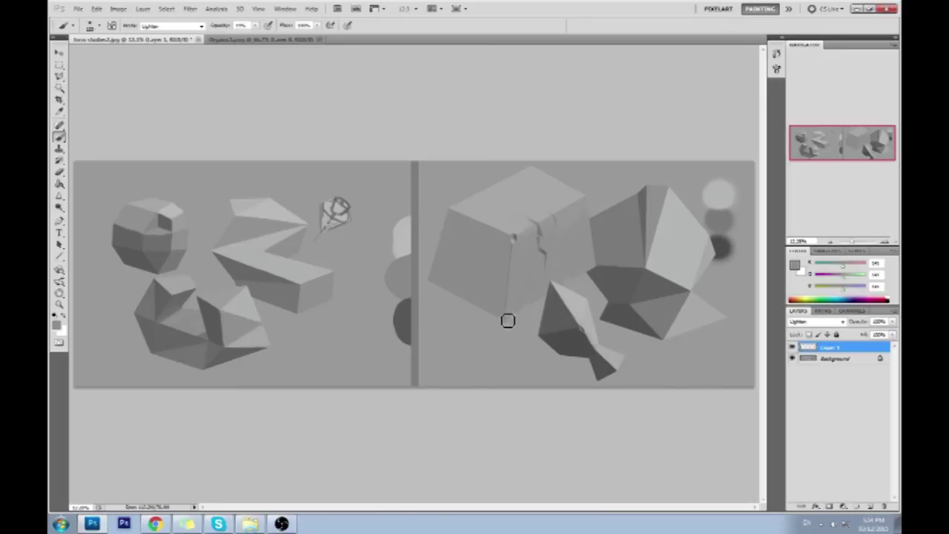
pyautogui.click(254, 26)
pyautogui.click(276, 35)
pyautogui.click(519, 256)
# Retouch the cube's chipped corner with sampled greys in Darken brush mode, and merge the layer into the background.
pyautogui.click(172, 26)
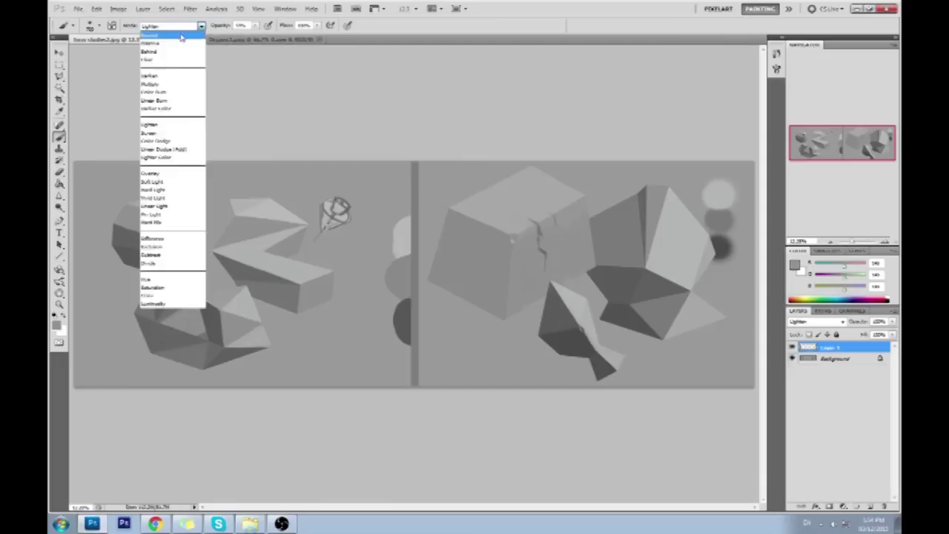
pyautogui.click(165, 78)
pyautogui.keyDown('alt'); pyautogui.click(523, 238); pyautogui.keyUp('alt')
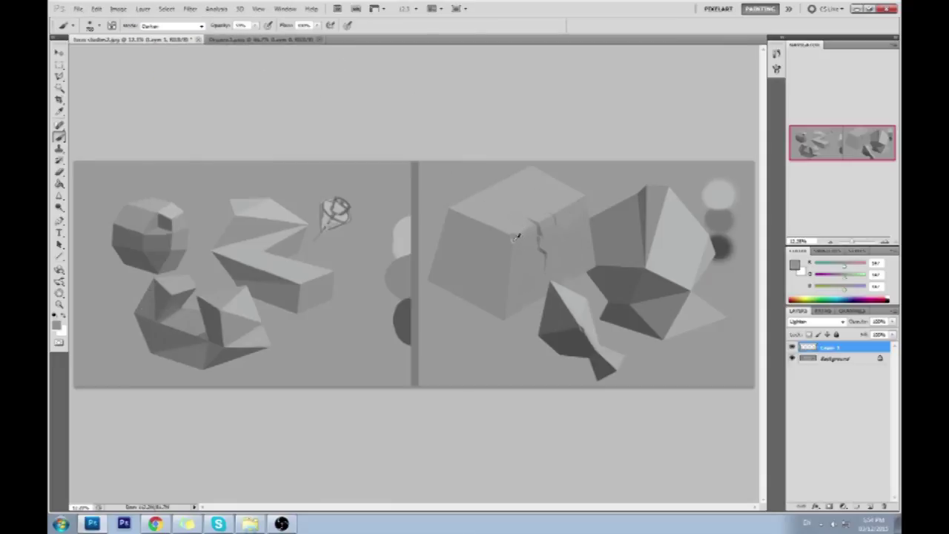
pyautogui.keyDown('alt'); pyautogui.click(519, 224); pyautogui.keyUp('alt')
pyautogui.hotkey('ctrl', '+')
pyautogui.hotkey('ctrl', '+')
pyautogui.hotkey('ctrl', '+')
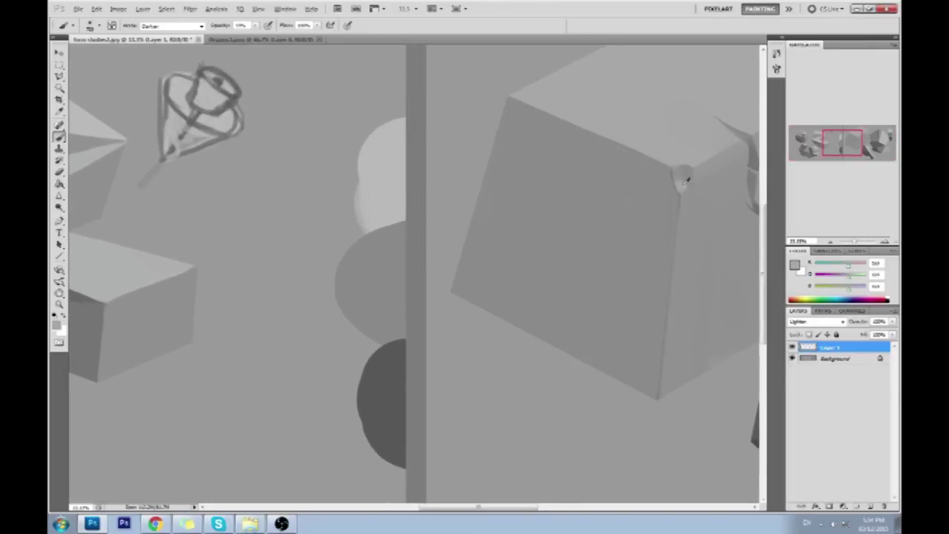
pyautogui.hscroll(5, 646, 134)
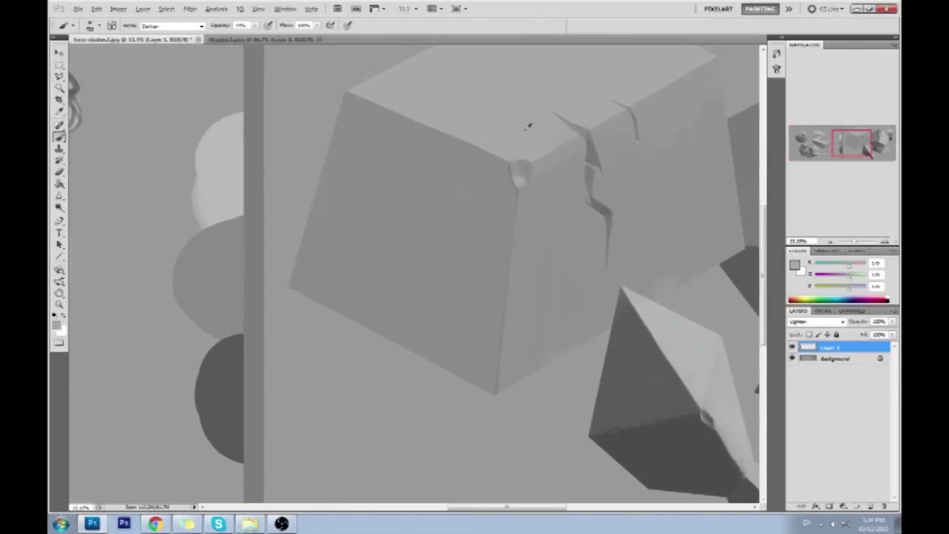
pyautogui.keyDown('alt'); pyautogui.click(526, 166); pyautogui.keyUp('alt')
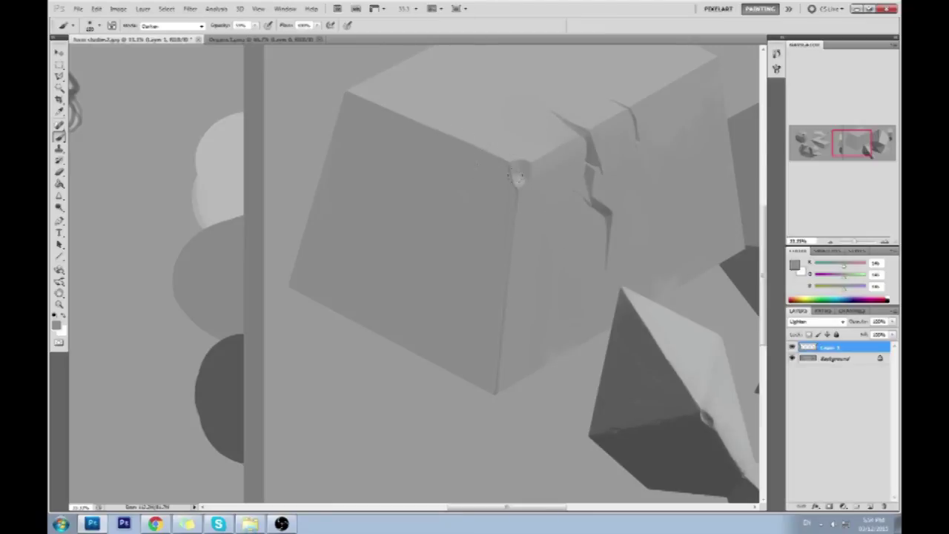
pyautogui.keyDown('alt'); pyautogui.click(523, 166); pyautogui.keyUp('alt')
pyautogui.rightClick(845, 348)
pyautogui.click(841, 328)
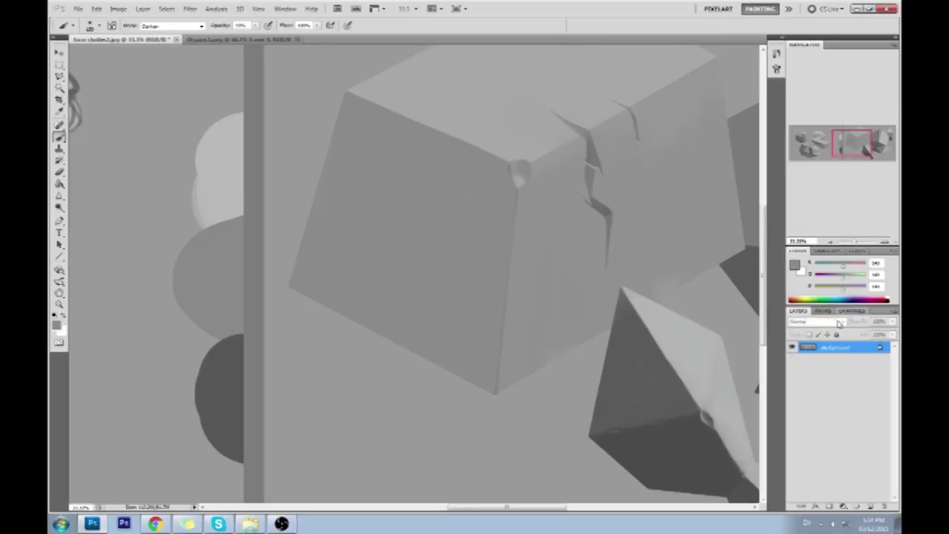
# Add a new layer, try a Magic Wand selection on it, and merge the layer into the background.
pyautogui.click(870, 509)
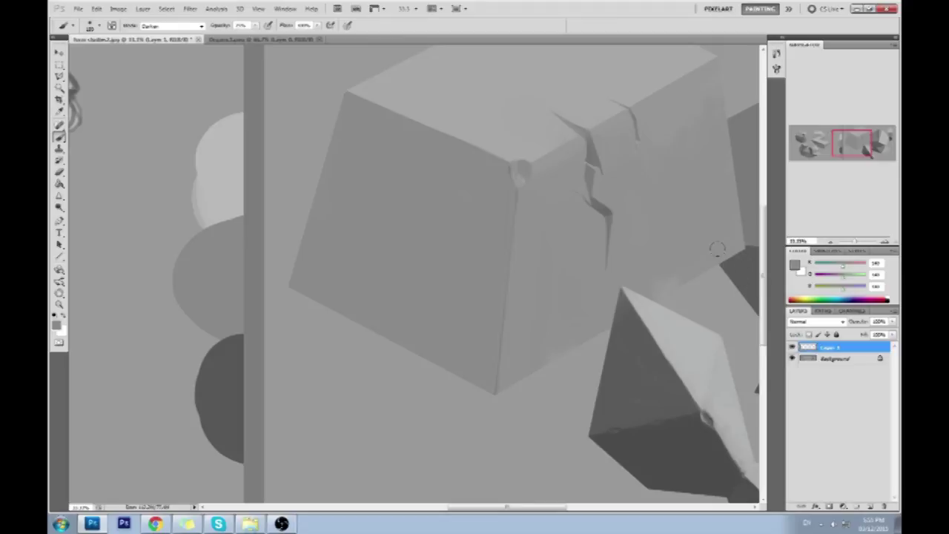
pyautogui.moveTo(665, 207); pyautogui.dragTo(520, 195)
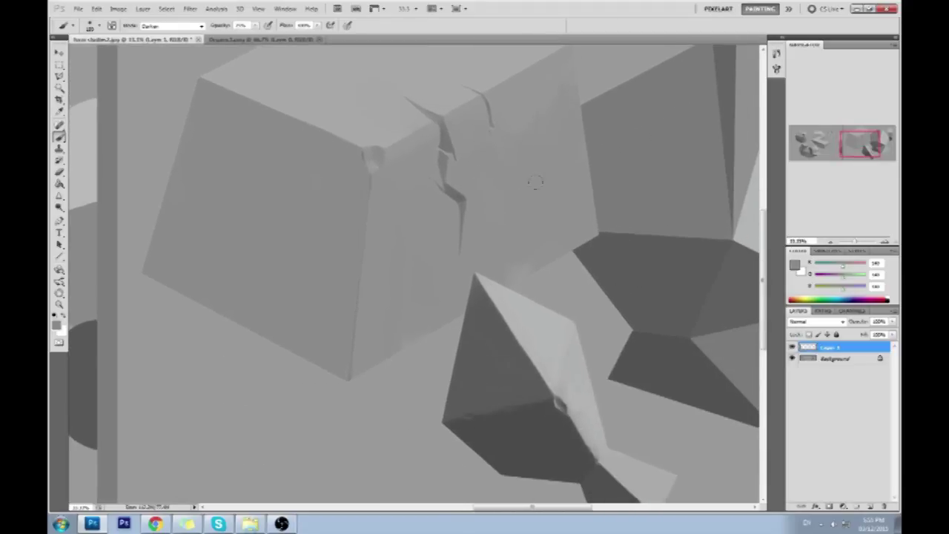
pyautogui.hotkey('ctrl', '0')
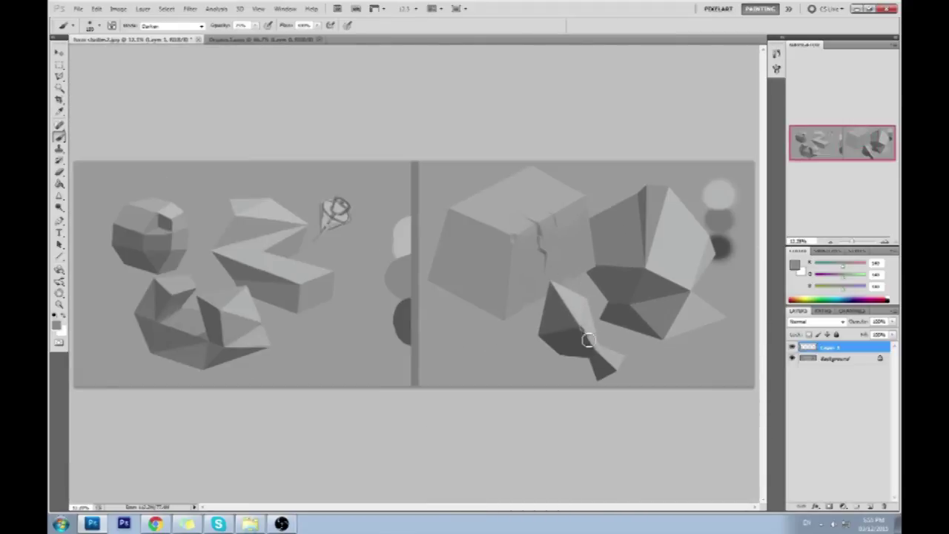
pyautogui.click(60, 87)
pyautogui.click(577, 312)
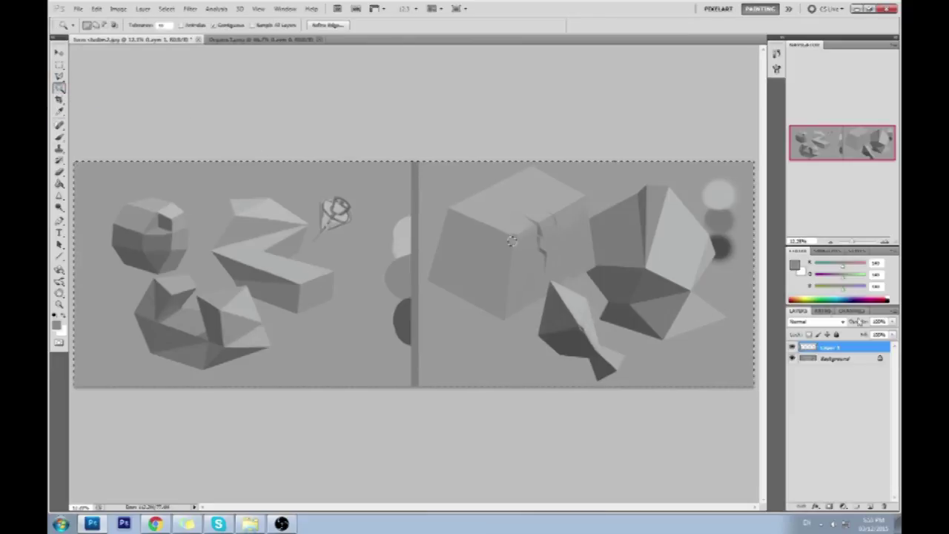
pyautogui.rightClick(836, 347)
pyautogui.click(833, 323)
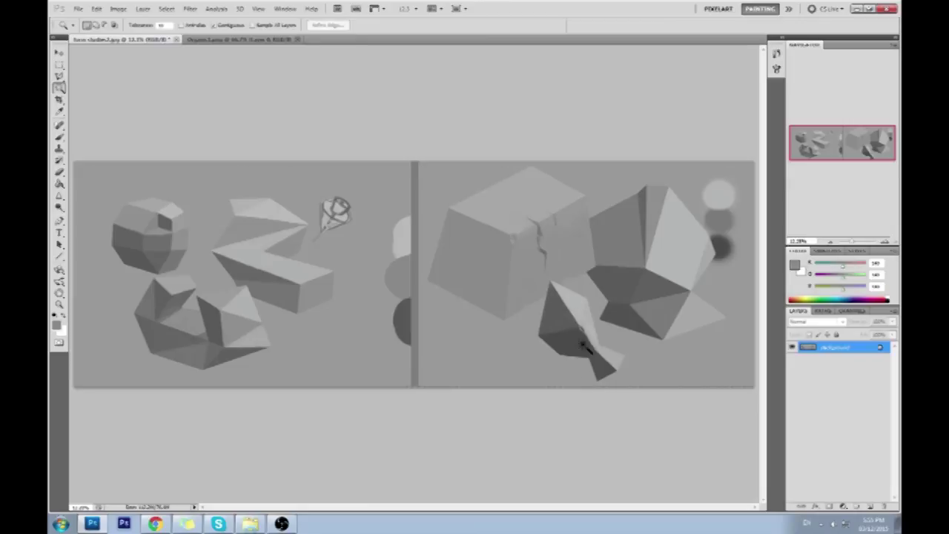
# Select the light faces of the right-hand shapes with the Magic Wand, excluding the cube's right face.
pyautogui.click(596, 346)
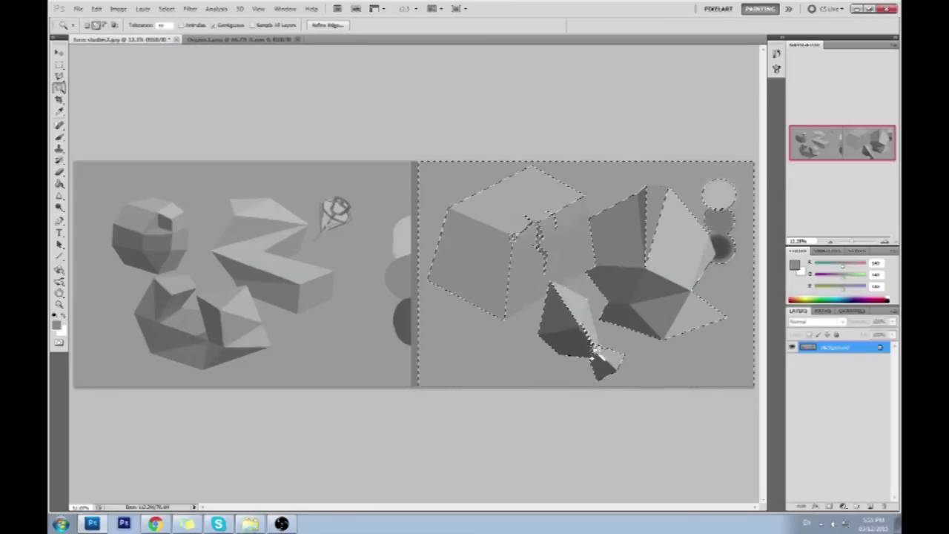
pyautogui.click(597, 345)
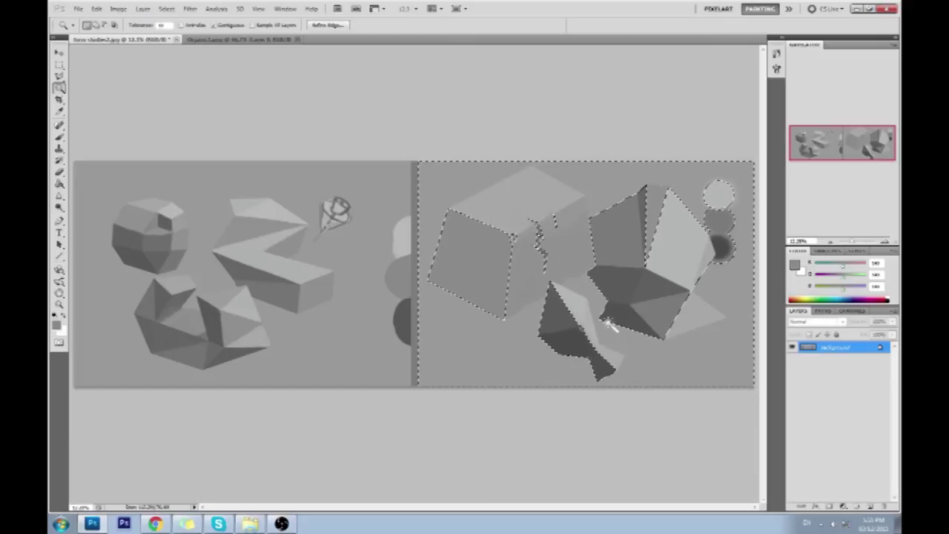
pyautogui.click(589, 295)
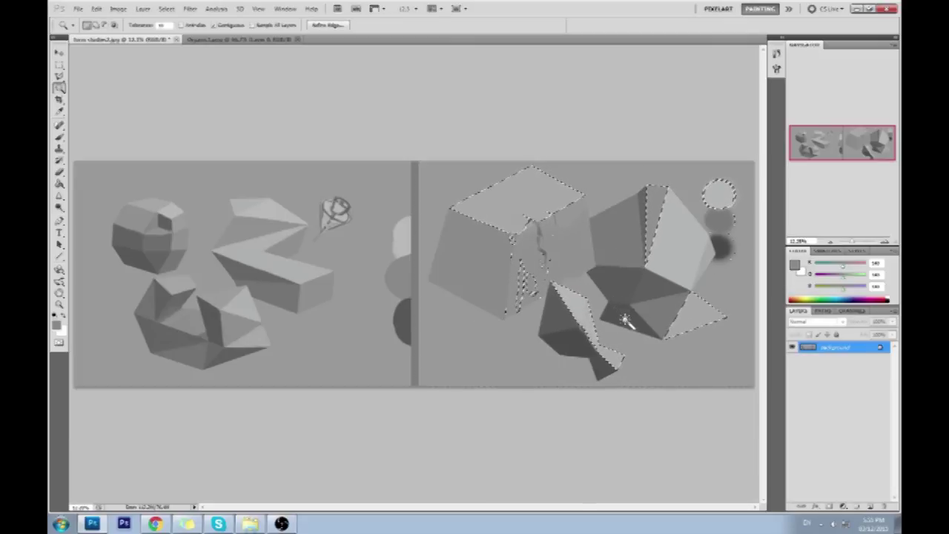
pyautogui.keyDown('alt'); pyautogui.click(540, 293); pyautogui.keyUp('alt')
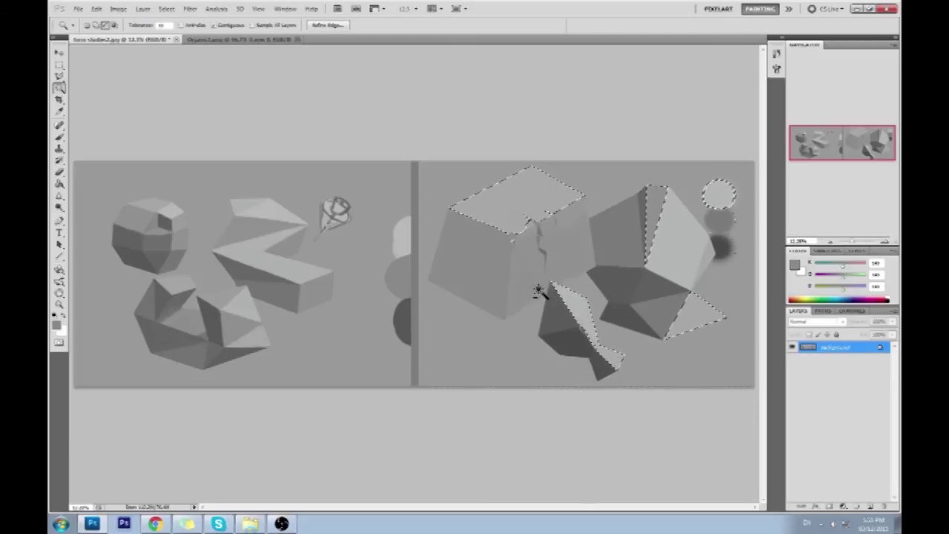
pyautogui.hotkey('ctrl', 'd')
# Add a new layer in Darken blend mode and brush a sampled dark grey over the pointed crystal's light faces.
pyautogui.press('b')
pyautogui.keyDown('alt'); pyautogui.click(564, 319); pyautogui.keyUp('alt')
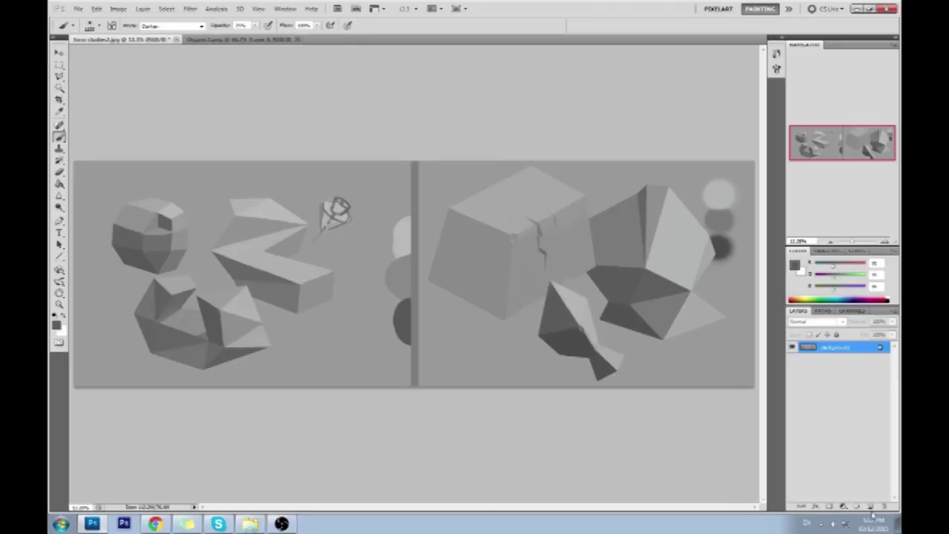
pyautogui.click(869, 509)
pyautogui.click(816, 321)
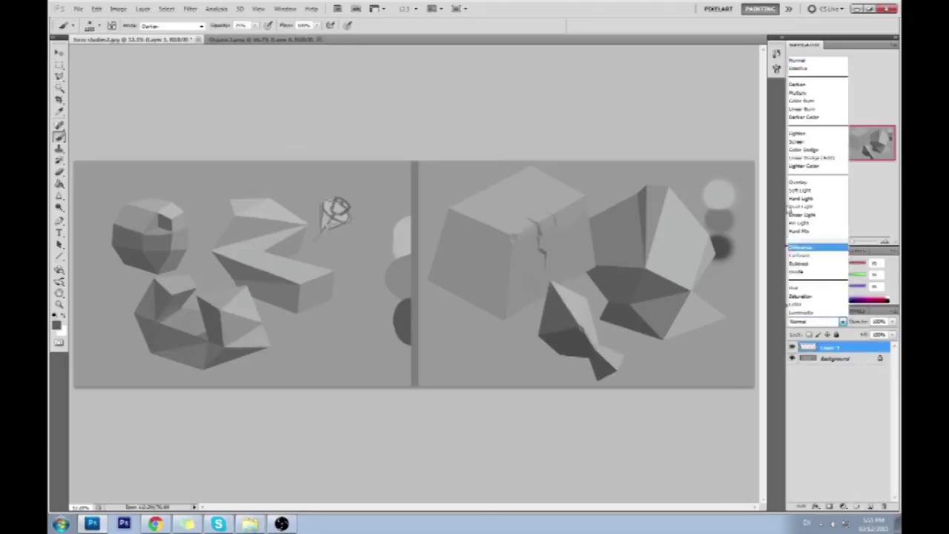
pyautogui.click(816, 83)
pyautogui.keyDown('alt'); pyautogui.click(557, 309); pyautogui.keyUp('alt')
pyautogui.moveTo(558, 290)
pyautogui.mouseDown()
pyautogui.moveTo(578, 296)
pyautogui.moveTo(541, 264)
pyautogui.moveTo(586, 343)
pyautogui.moveTo(575, 297)
pyautogui.mouseUp()
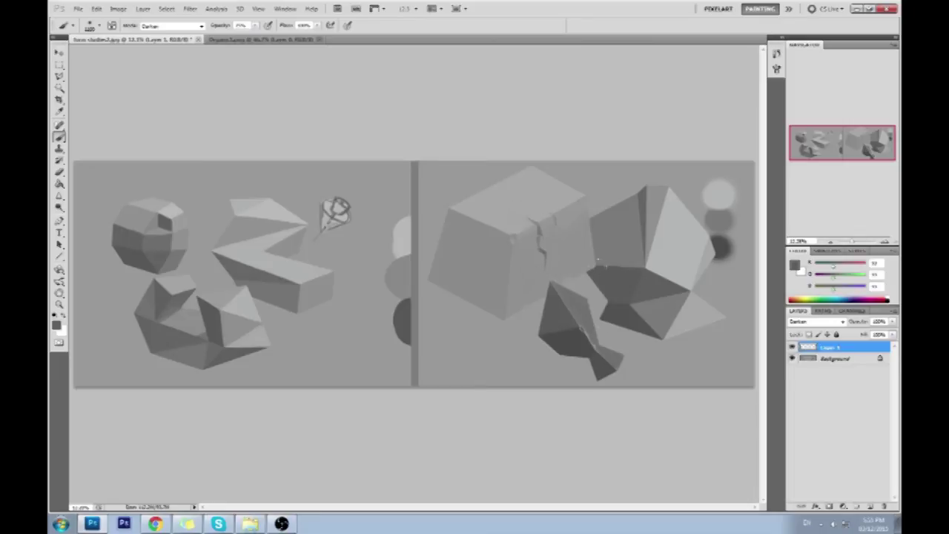
# Sample greys from the value swatches and the crystal, and darken the lower part of its upper right face.
pyautogui.scroll(4, 598, 259)
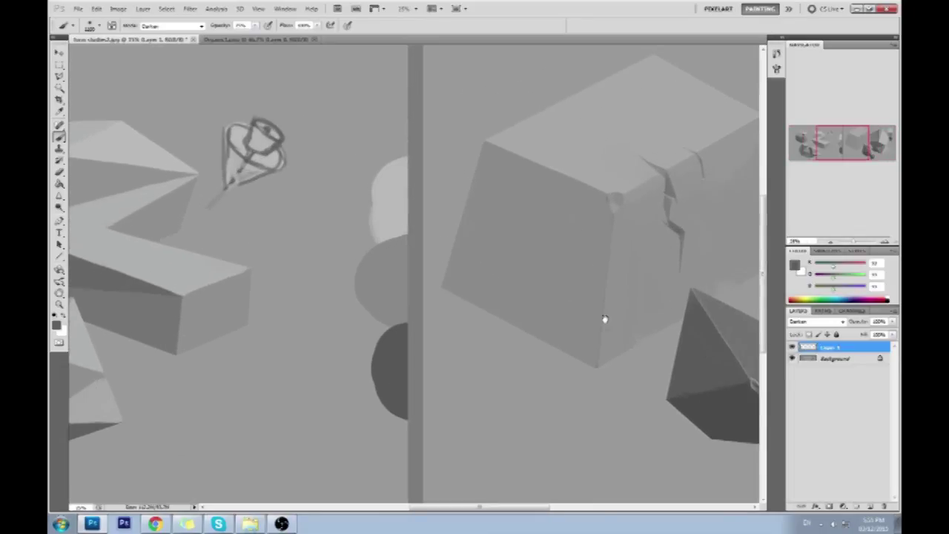
pyautogui.moveTo(606, 319); pyautogui.dragTo(262, 337)
pyautogui.keyDown('alt'); pyautogui.click(696, 129); pyautogui.keyUp('alt')
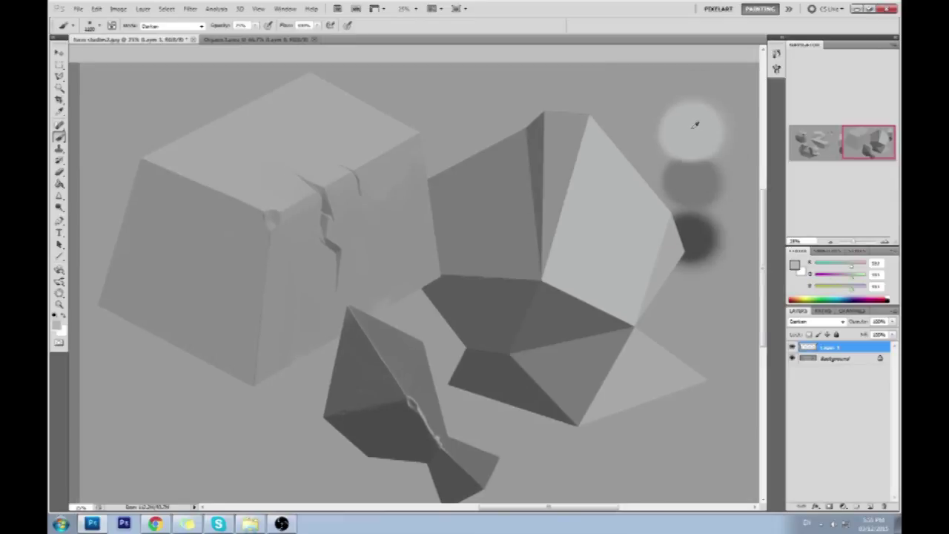
pyautogui.keyDown('alt'); pyautogui.click(699, 184); pyautogui.keyUp('alt')
pyautogui.moveTo(433, 347); pyautogui.dragTo(477, 266)
pyautogui.keyDown('alt'); pyautogui.click(445, 339); pyautogui.keyUp('alt')
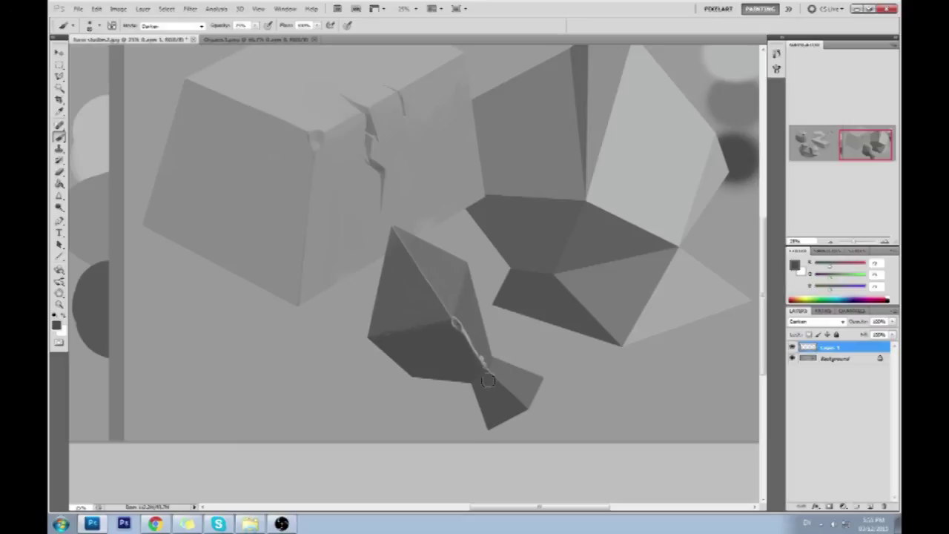
pyautogui.moveTo(468, 276); pyautogui.dragTo(497, 356)
# Lower the brush opacity and softly shade the crystal's right face from its outer corner downward.
pyautogui.click(254, 26)
pyautogui.click(249, 37)
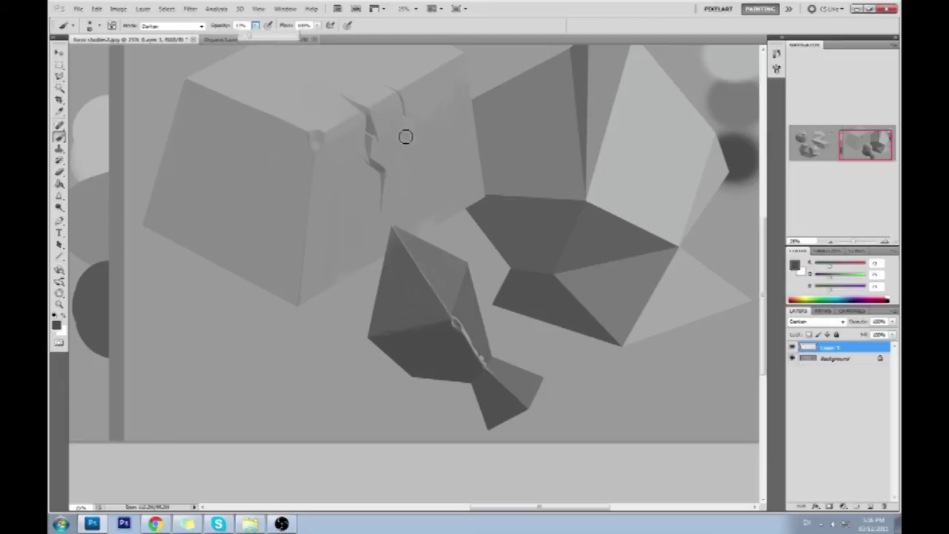
pyautogui.click(468, 269)
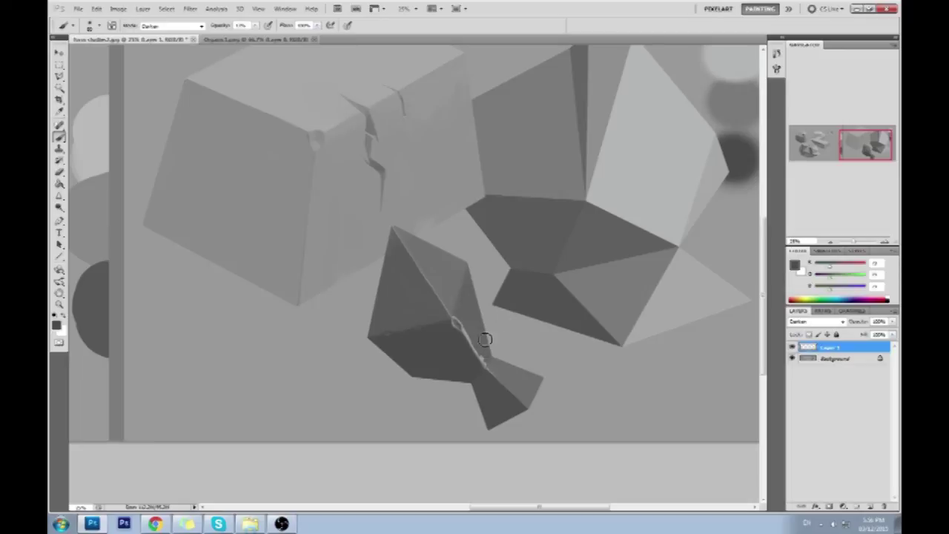
pyautogui.hotkey('ctrl', '-')
pyautogui.hotkey('ctrl', '-')
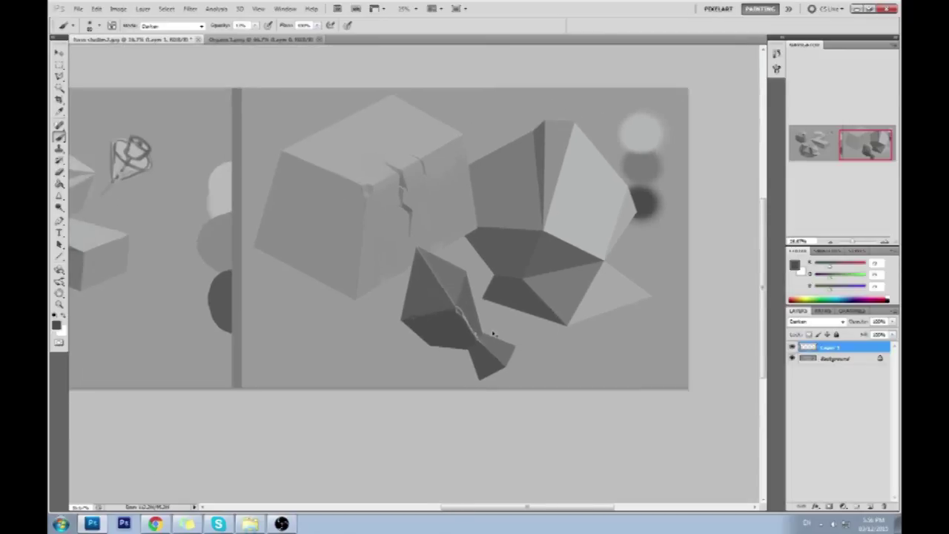
pyautogui.hotkey('ctrl', '+')
pyautogui.moveTo(707, 359); pyautogui.dragTo(626, 350)
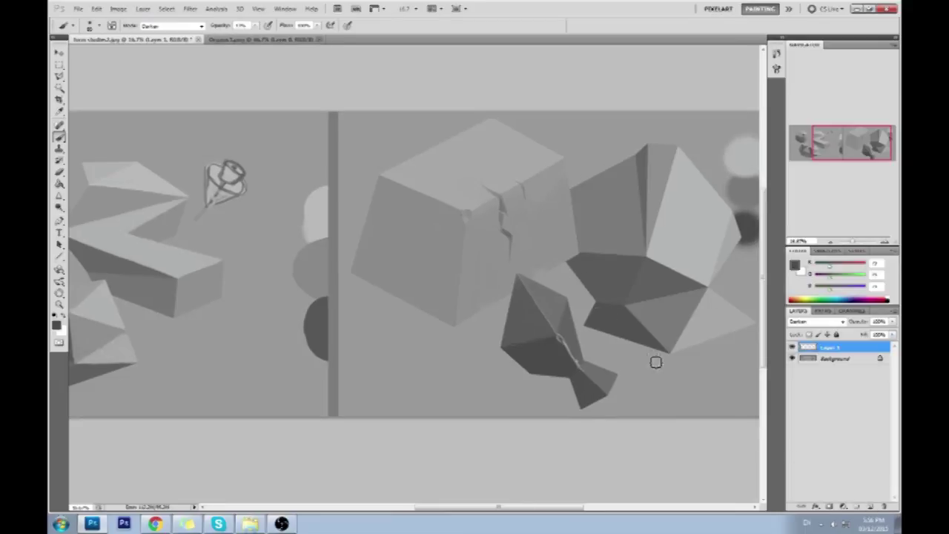
# Clear the selection and darken the light ridge near the crystal's upper tip with greys sampled from its faces.
pyautogui.press('m')
pyautogui.rightClick(558, 329)
pyautogui.click(576, 141)
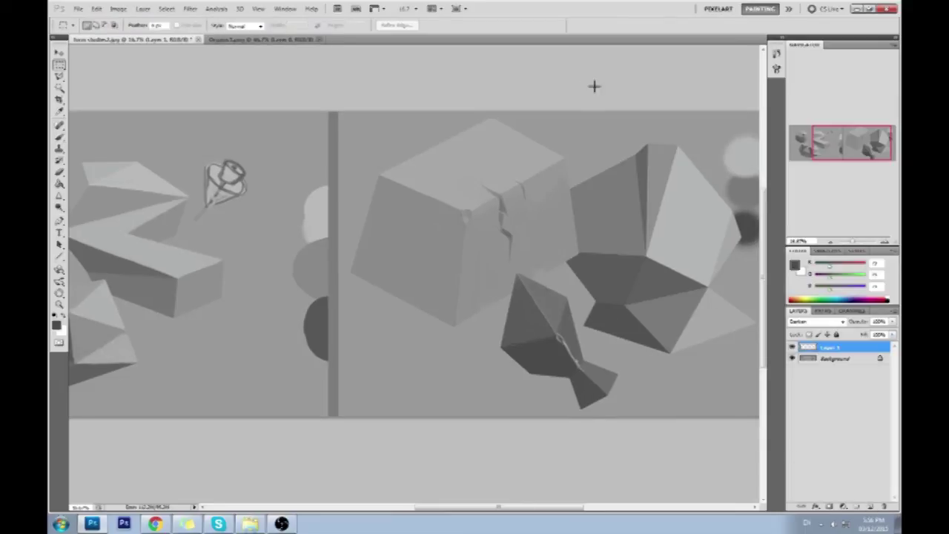
pyautogui.press('b')
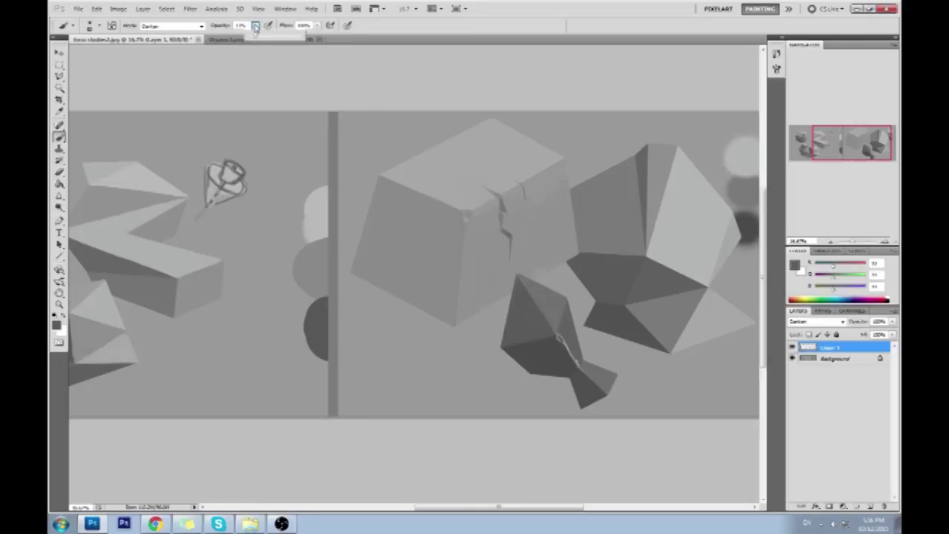
pyautogui.keyDown('alt'); pyautogui.click(529, 288); pyautogui.keyUp('alt')
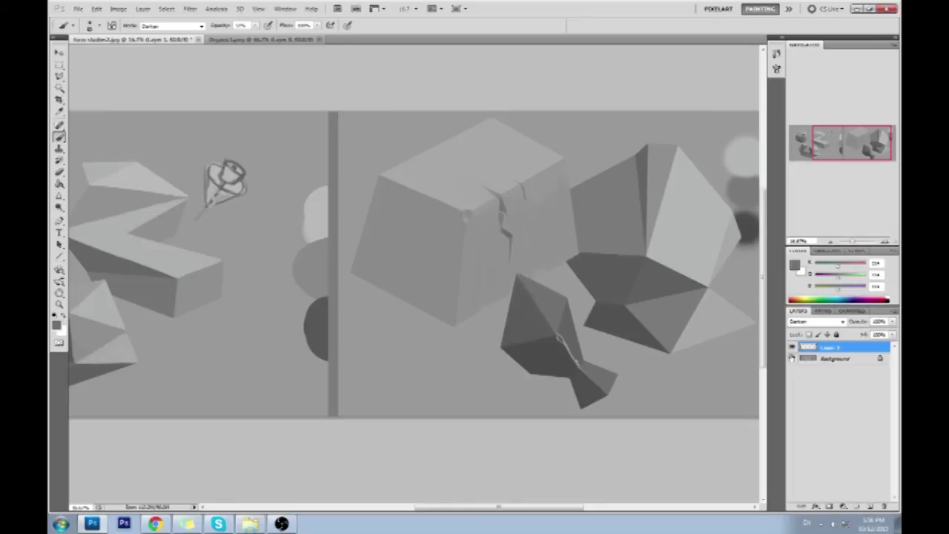
# Merge the Darken layer down into the background and add a new layer in Normal mode.
pyautogui.rightClick(818, 349)
pyautogui.click(834, 319)
pyautogui.click(869, 506)
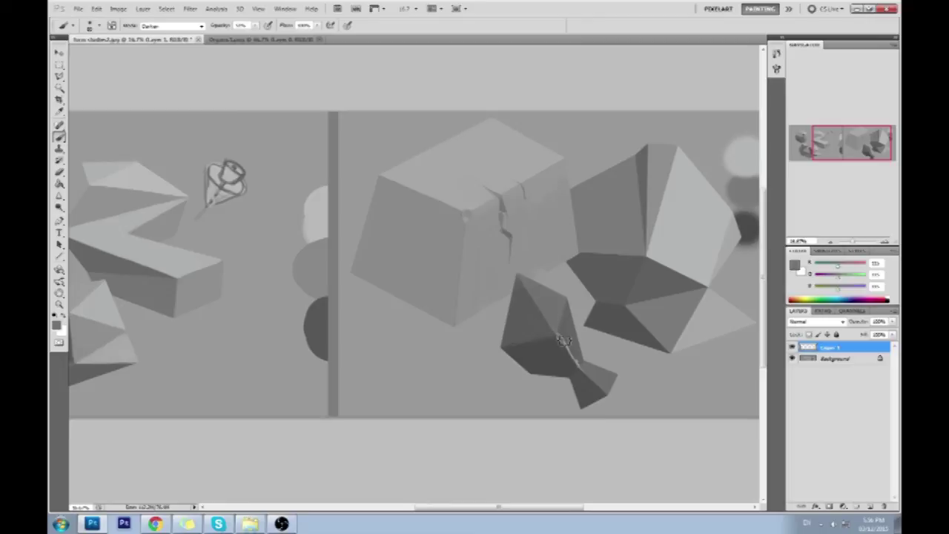
# Paint out the light line along the crystal's lower ridge with greys sampled from its faces, and merge the layer down.
pyautogui.keyDown('alt'); pyautogui.click(568, 343); pyautogui.keyUp('alt')
pyautogui.keyDown('alt'); pyautogui.click(554, 345); pyautogui.keyUp('alt')
pyautogui.keyDown('alt'); pyautogui.click(581, 364); pyautogui.keyUp('alt')
pyautogui.keyDown('alt'); pyautogui.click(586, 373); pyautogui.keyUp('alt')
pyautogui.keyDown('alt'); pyautogui.click(585, 377); pyautogui.keyUp('alt')
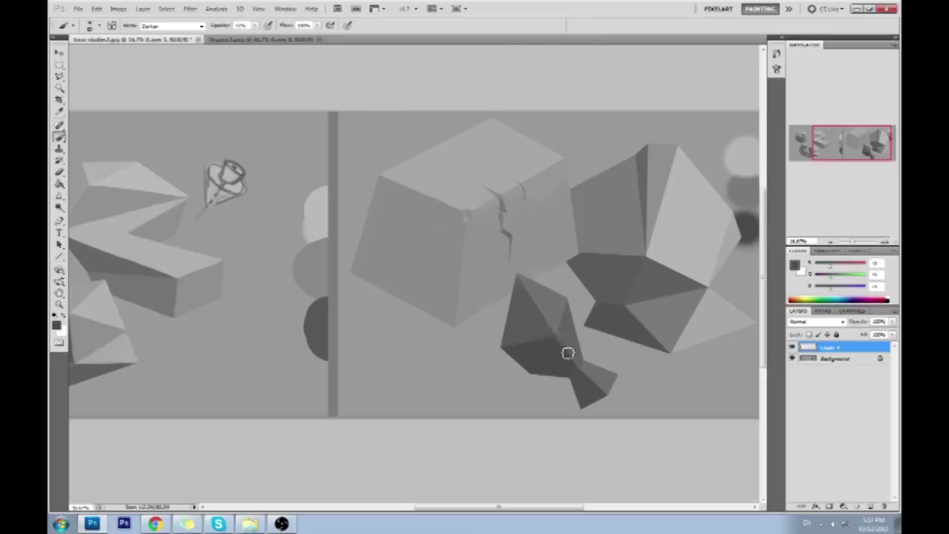
pyautogui.keyDown('alt'); pyautogui.click(578, 365); pyautogui.keyUp('alt')
pyautogui.keyDown('alt'); pyautogui.click(562, 342); pyautogui.keyUp('alt')
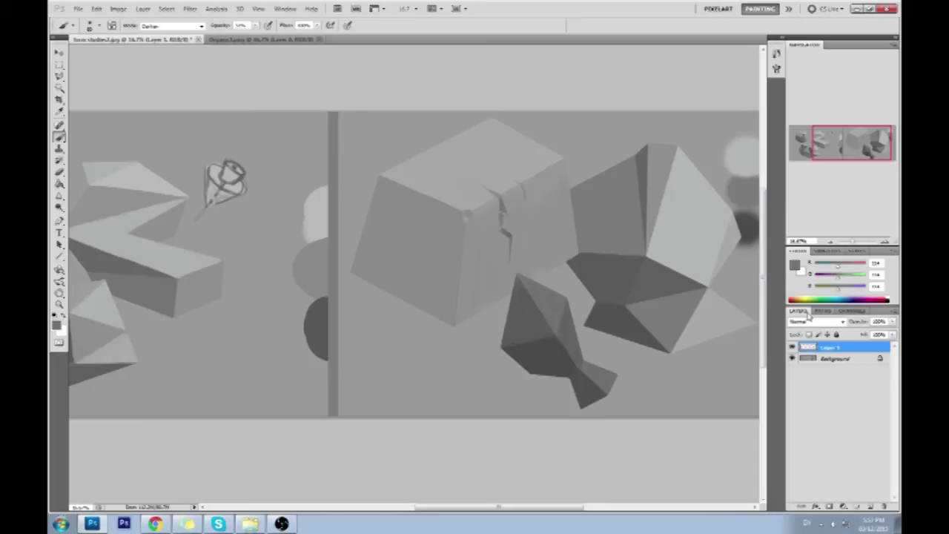
pyautogui.rightClick(841, 347)
pyautogui.click(842, 320)
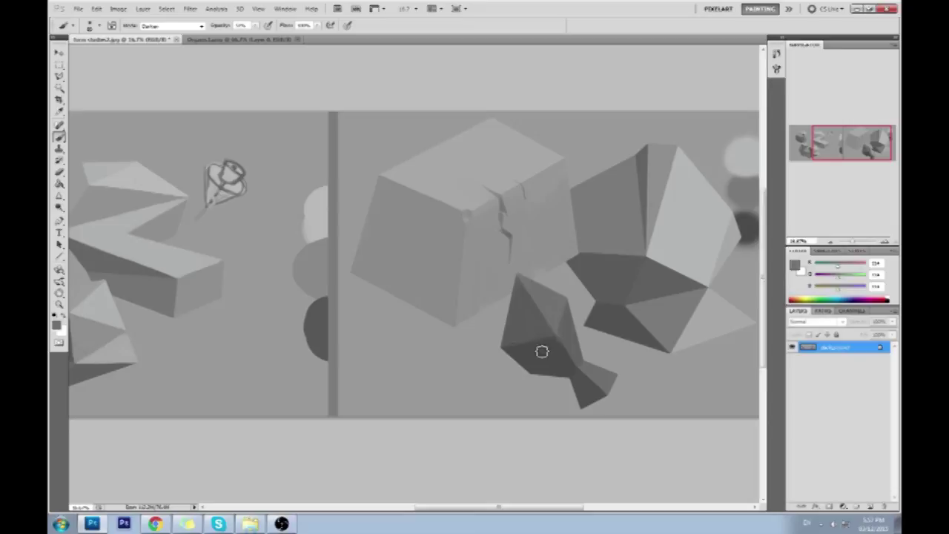
# Try short brush strokes on the cube's top face and undo them.
pyautogui.moveTo(548, 159)
pyautogui.mouseDown()
pyautogui.moveTo(431, 195)
pyautogui.moveTo(608, 172)
pyautogui.mouseUp()
pyautogui.hotkey('ctrl', 'z')
pyautogui.moveTo(477, 149); pyautogui.dragTo(555, 114)
pyautogui.hotkey('ctrl', 'z')
pyautogui.moveTo(483, 176); pyautogui.dragTo(525, 137)
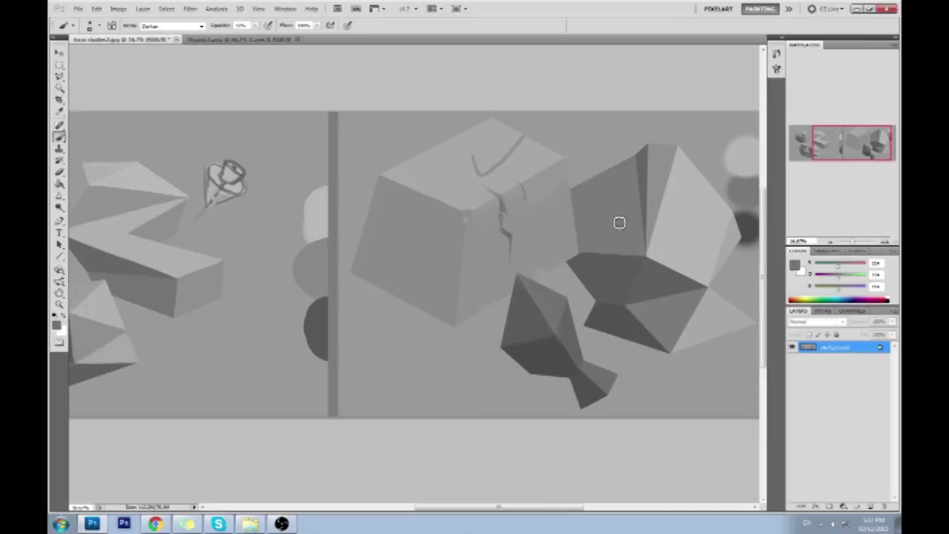
pyautogui.hotkey('ctrl', 'z')
pyautogui.moveTo(473, 155); pyautogui.dragTo(503, 175)
pyautogui.moveTo(504, 140); pyautogui.dragTo(475, 190)
pyautogui.hotkey('ctrl', 'alt', 'z')
pyautogui.hotkey('ctrl', 'alt', 'z')
# Set the foreground colour to pure red (RGB 255, 0, 0) and merge the layer into the background.
pyautogui.moveTo(633, 263); pyautogui.dragTo(504, 269)
pyautogui.click(795, 267)
pyautogui.click(679, 197)
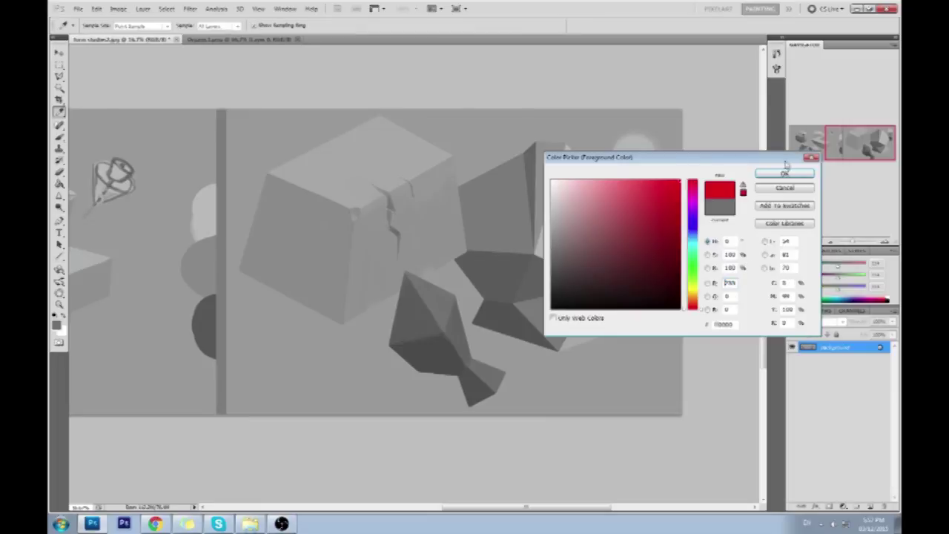
pyautogui.click(787, 173)
pyautogui.moveTo(636, 144)
pyautogui.mouseDown()
pyautogui.moveTo(642, 181)
pyautogui.moveTo(670, 197)
pyautogui.moveTo(645, 224)
pyautogui.moveTo(659, 237)
pyautogui.moveTo(654, 220)
pyautogui.moveTo(662, 240)
pyautogui.mouseUp()
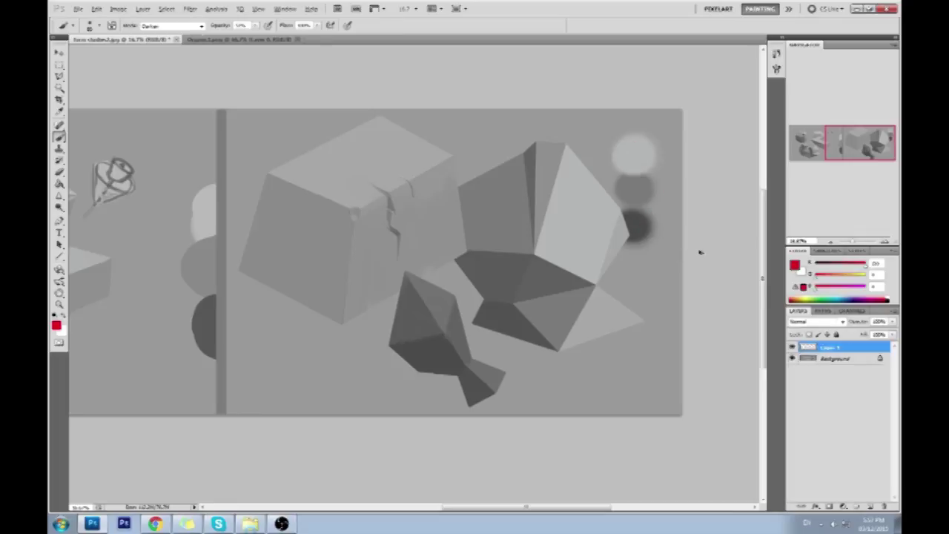
pyautogui.rightClick(841, 354)
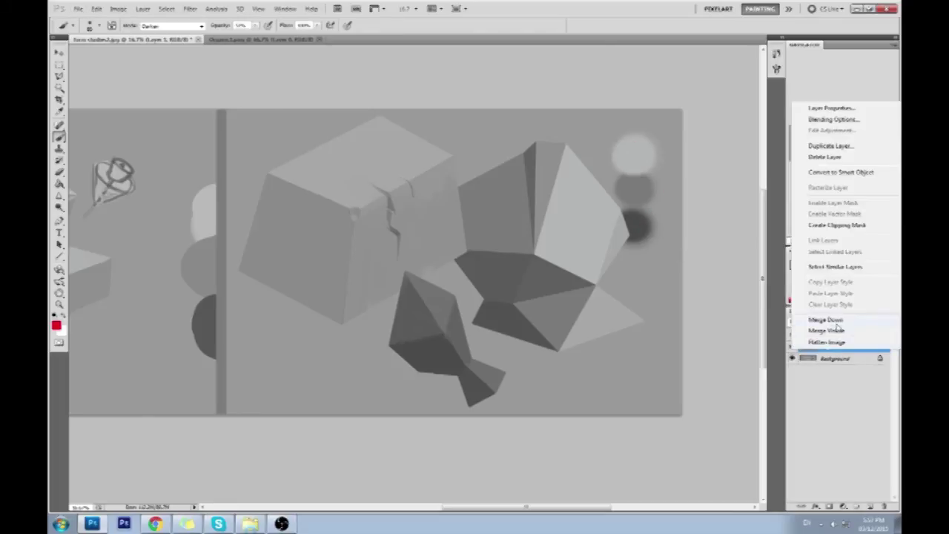
pyautogui.click(839, 328)
# Draw red arrows at the crystal's dark lower face and from the dark to the light value swatch, and undo them.
pyautogui.moveTo(404, 395); pyautogui.dragTo(420, 364)
pyautogui.moveTo(390, 374)
pyautogui.mouseDown()
pyautogui.moveTo(421, 363)
pyautogui.moveTo(422, 385)
pyautogui.mouseUp()
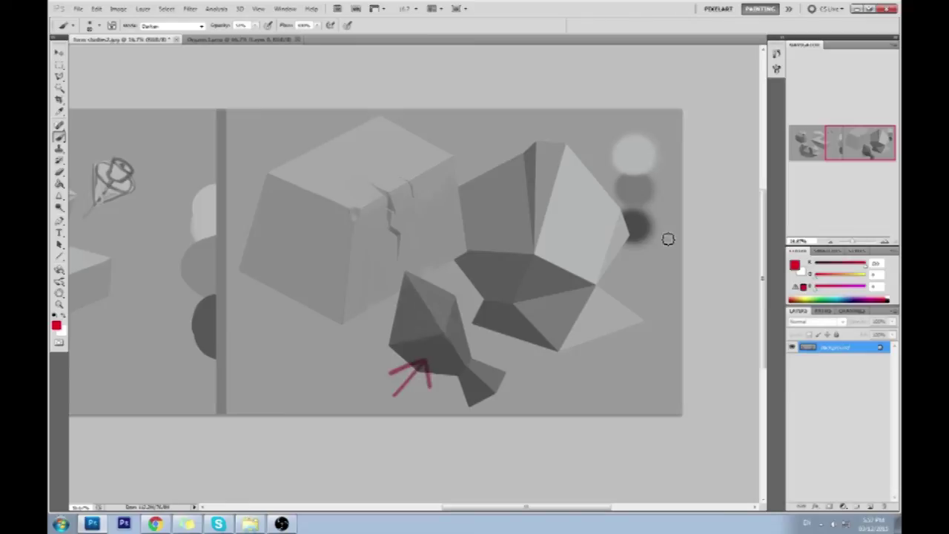
pyautogui.moveTo(652, 253)
pyautogui.mouseDown()
pyautogui.moveTo(662, 147)
pyautogui.moveTo(635, 158)
pyautogui.moveTo(665, 173)
pyautogui.mouseUp()
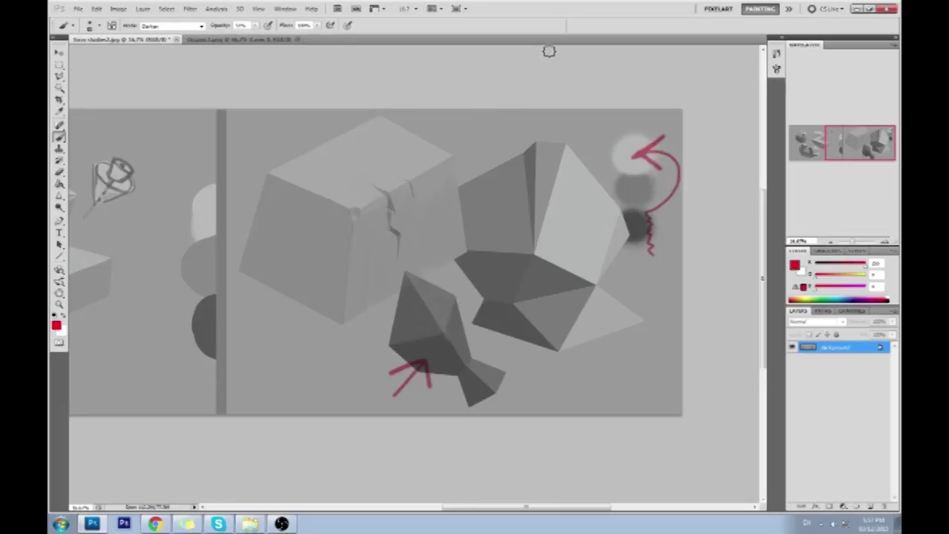
pyautogui.moveTo(660, 174); pyautogui.dragTo(644, 215)
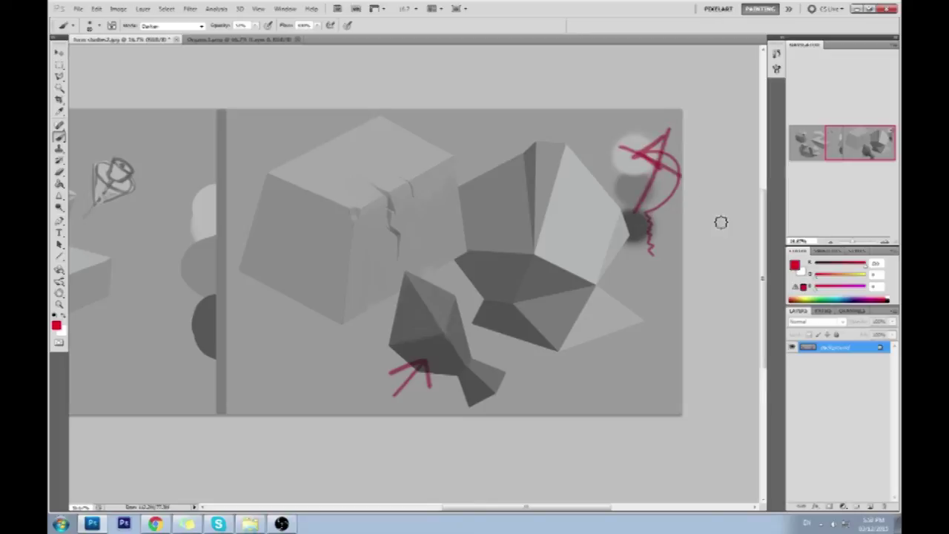
pyautogui.hotkey('ctrl', 'alt', 'z')
pyautogui.hotkey('ctrl', 'alt', 'z')
pyautogui.hotkey('ctrl', 'alt', 'z')
pyautogui.hotkey('ctrl', 'alt', 'z')
pyautogui.hotkey('ctrl', 'alt', 'z')
pyautogui.hotkey('ctrl', 'alt', 'z')
pyautogui.hotkey('ctrl', 'alt', 'z')
pyautogui.hotkey('ctrl', 'alt', 'z')
pyautogui.hotkey('ctrl', 'alt', 'z')
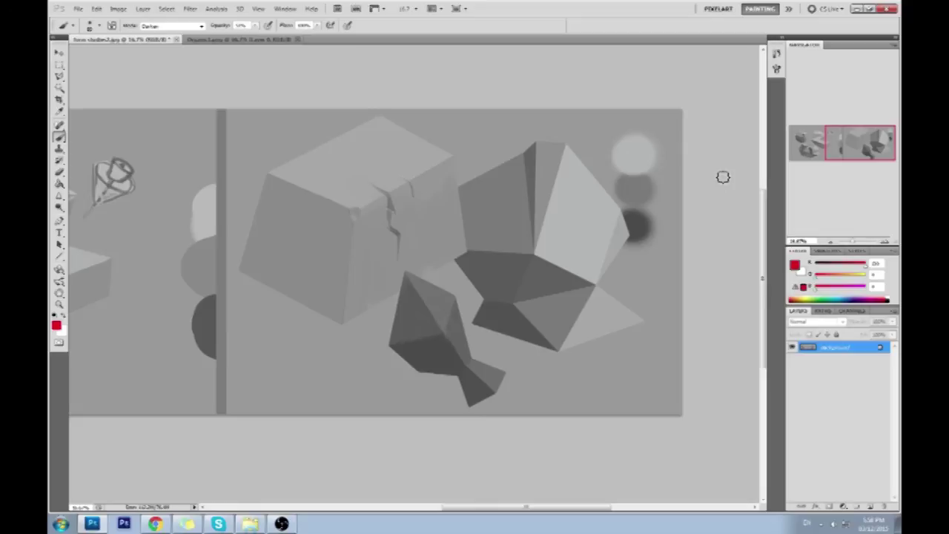
# Mark the range between the light and dark value swatches with a red double-headed bracket, and undo the marks.
pyautogui.moveTo(656, 135)
pyautogui.mouseDown()
pyautogui.moveTo(675, 245)
pyautogui.moveTo(667, 246)
pyautogui.moveTo(676, 245)
pyautogui.moveTo(685, 137)
pyautogui.moveTo(661, 136)
pyautogui.moveTo(678, 163)
pyautogui.moveTo(675, 233)
pyautogui.moveTo(655, 236)
pyautogui.moveTo(684, 240)
pyautogui.moveTo(672, 241)
pyautogui.moveTo(683, 233)
pyautogui.moveTo(670, 143)
pyautogui.mouseUp()
pyautogui.moveTo(661, 223); pyautogui.dragTo(666, 245)
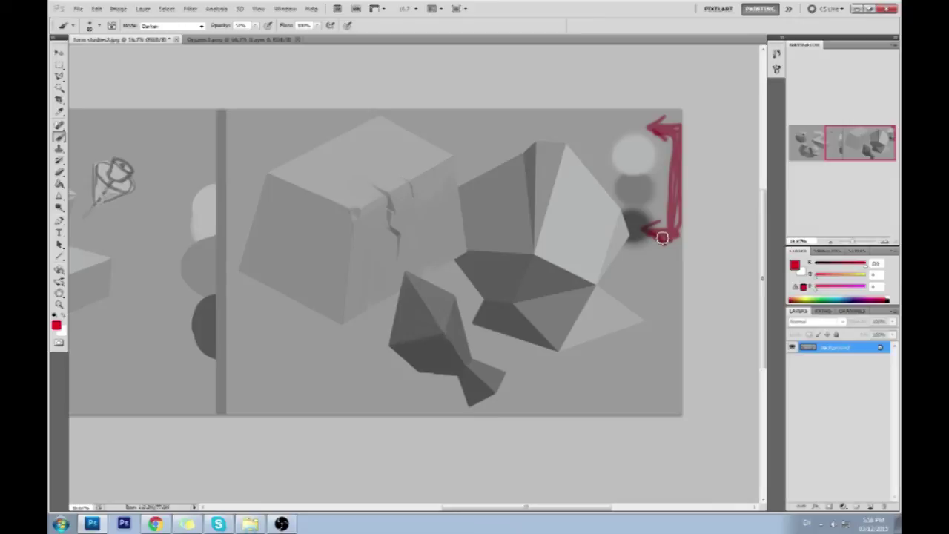
pyautogui.moveTo(665, 201)
pyautogui.mouseDown()
pyautogui.moveTo(602, 155)
pyautogui.moveTo(623, 224)
pyautogui.mouseUp()
pyautogui.hotkey('ctrl', 'alt', 'z')
pyautogui.hotkey('ctrl', 'alt', 'z')
pyautogui.hotkey('ctrl', 'alt', 'z')
pyautogui.hotkey('ctrl', 'alt', 'z')
pyautogui.hotkey('ctrl', 'alt', 'z')
pyautogui.hotkey('ctrl', 'alt', 'z')
pyautogui.hotkey('ctrl', 'alt', 'z')
pyautogui.hotkey('ctrl', 'alt', 'z')
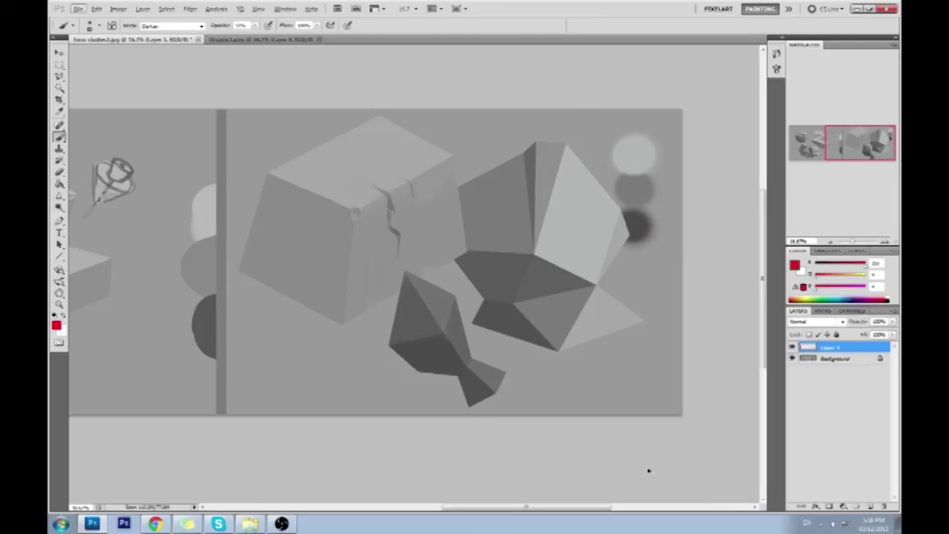
# Brush sampled greys around the dark value swatch, lower the brush opacity, and merge the layer down.
pyautogui.keyDown('alt'); pyautogui.click(670, 241); pyautogui.keyUp('alt')
pyautogui.moveTo(645, 232)
pyautogui.mouseDown()
pyautogui.moveTo(660, 224)
pyautogui.moveTo(644, 250)
pyautogui.mouseUp()
pyautogui.keyDown('alt'); pyautogui.click(635, 191); pyautogui.keyUp('alt')
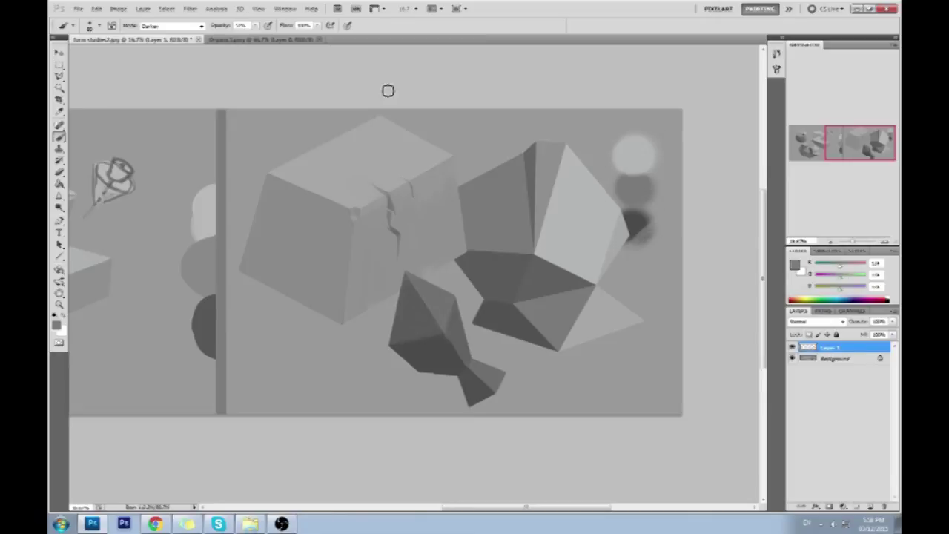
pyautogui.moveTo(255, 25); pyautogui.dragTo(242, 38)
pyautogui.keyDown('alt'); pyautogui.click(665, 220); pyautogui.keyUp('alt')
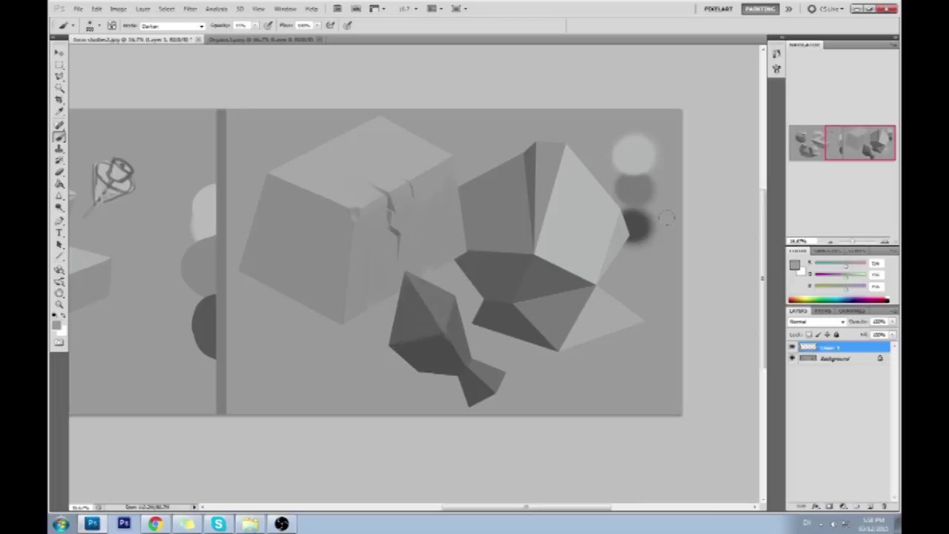
pyautogui.rightClick(846, 351)
pyautogui.click(844, 328)
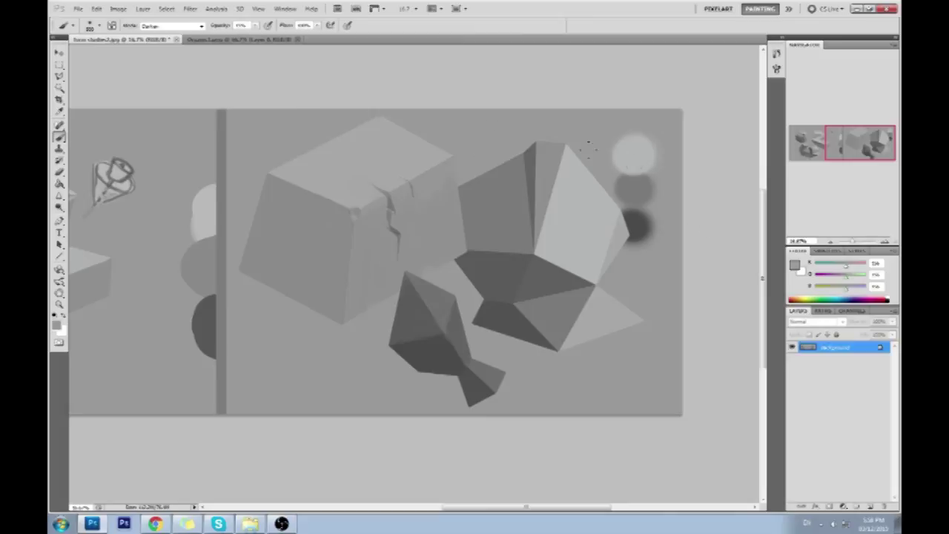
# Add a new layer in Lighten blend mode above the shading studies.
pyautogui.moveTo(424, 297); pyautogui.dragTo(678, 280)
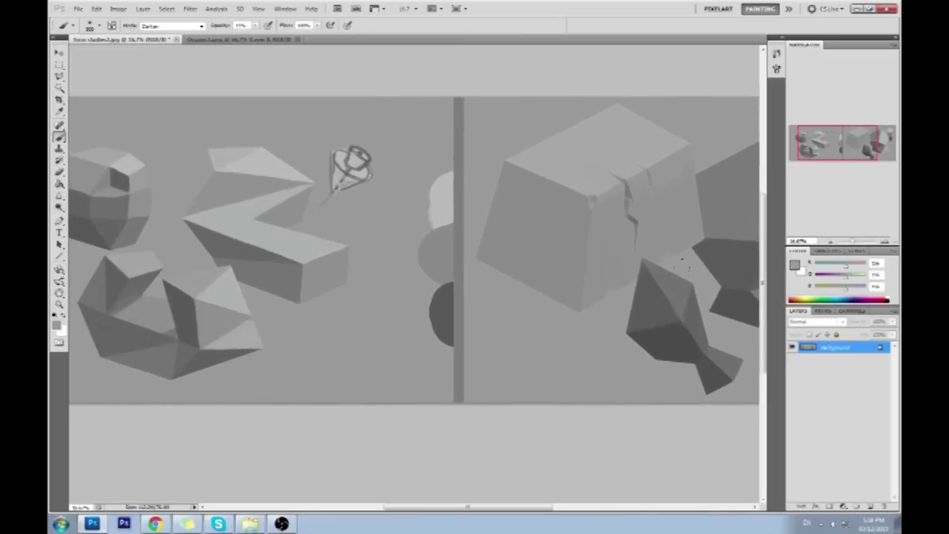
pyautogui.hotkey('ctrl', '-')
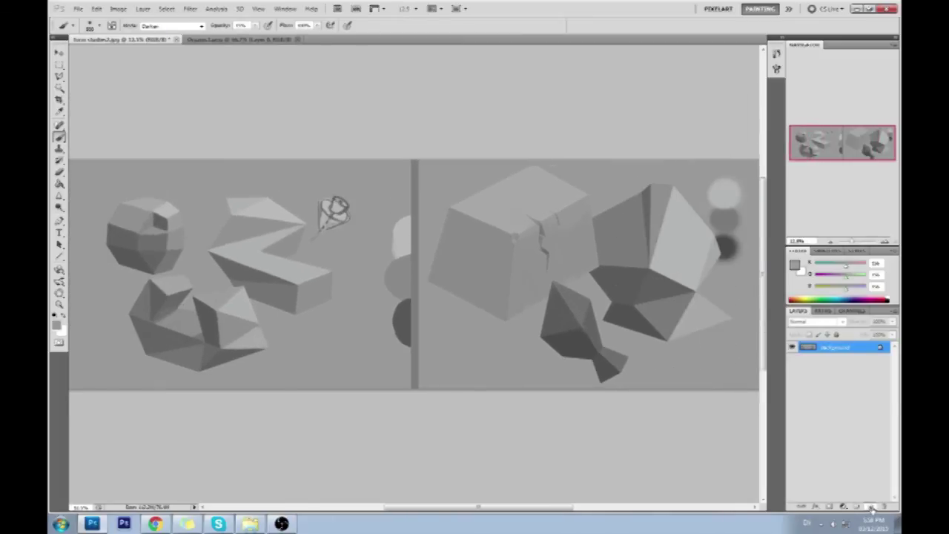
pyautogui.click(873, 508)
pyautogui.click(816, 321)
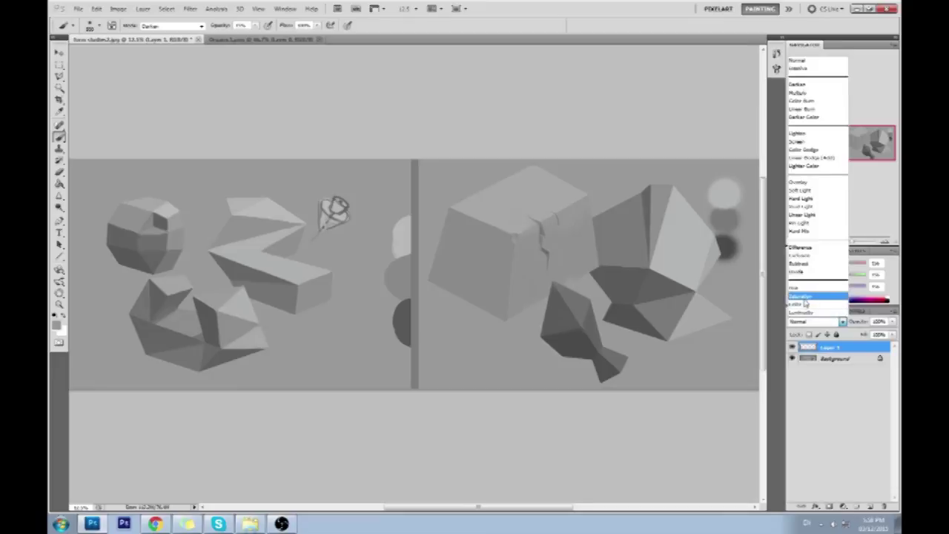
pyautogui.click(799, 134)
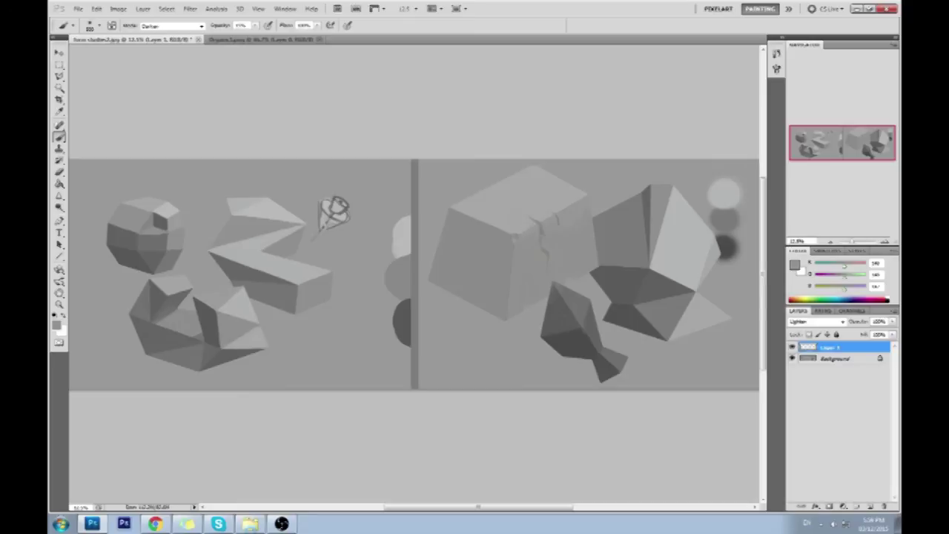
pyautogui.hotkey('alt', 'Tab')
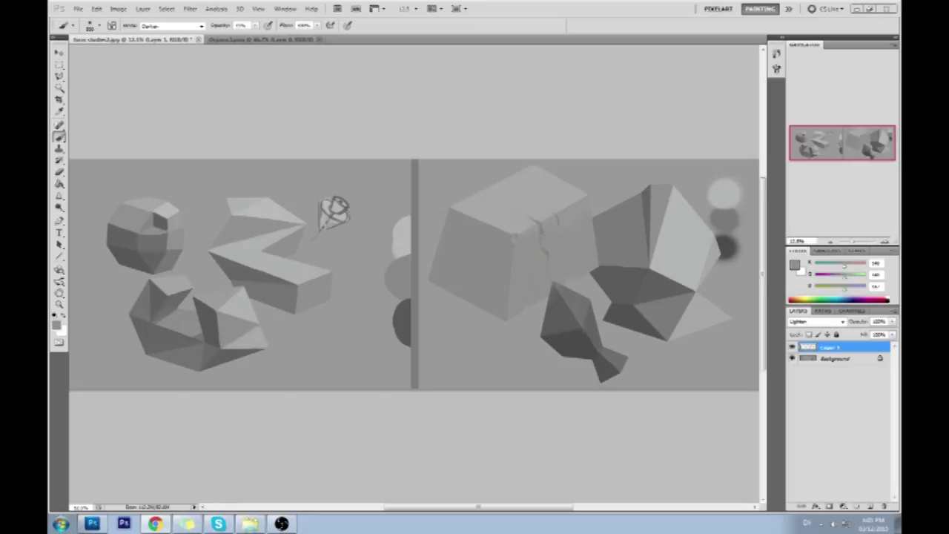
# Browse the brush presets from end to end and try several tips, finishing on the scattered speckle tip.
pyautogui.rightClick(446, 220)
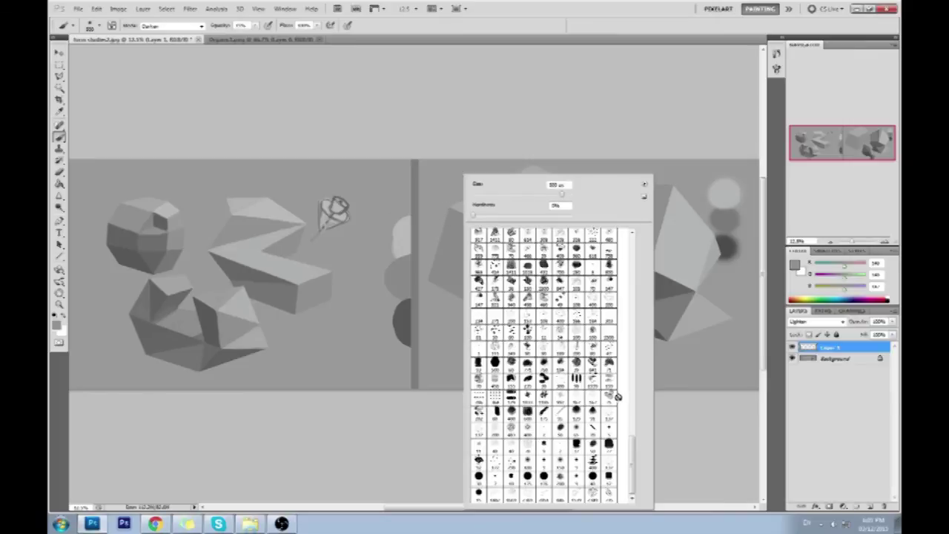
pyautogui.moveTo(634, 482)
pyautogui.mouseDown()
pyautogui.moveTo(635, 278)
pyautogui.moveTo(623, 318)
pyautogui.moveTo(633, 338)
pyautogui.moveTo(633, 489)
pyautogui.moveTo(632, 276)
pyautogui.moveTo(633, 476)
pyautogui.moveTo(645, 250)
pyautogui.mouseUp()
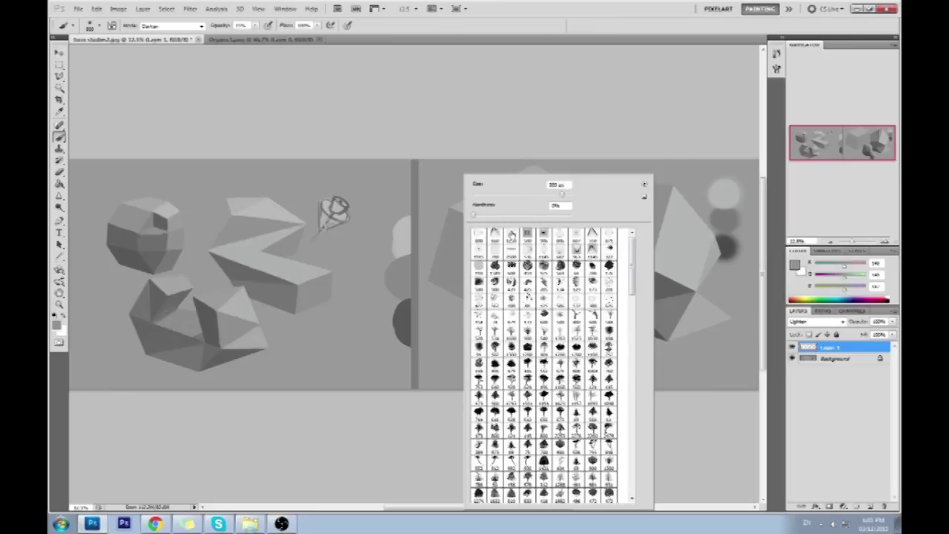
pyautogui.moveTo(636, 244); pyautogui.dragTo(641, 479)
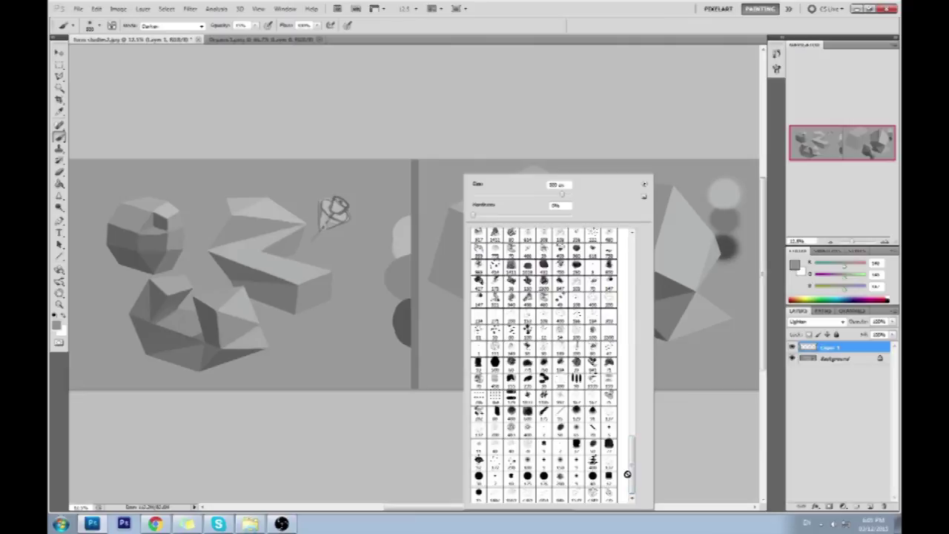
pyautogui.click(495, 412)
pyautogui.click(479, 413)
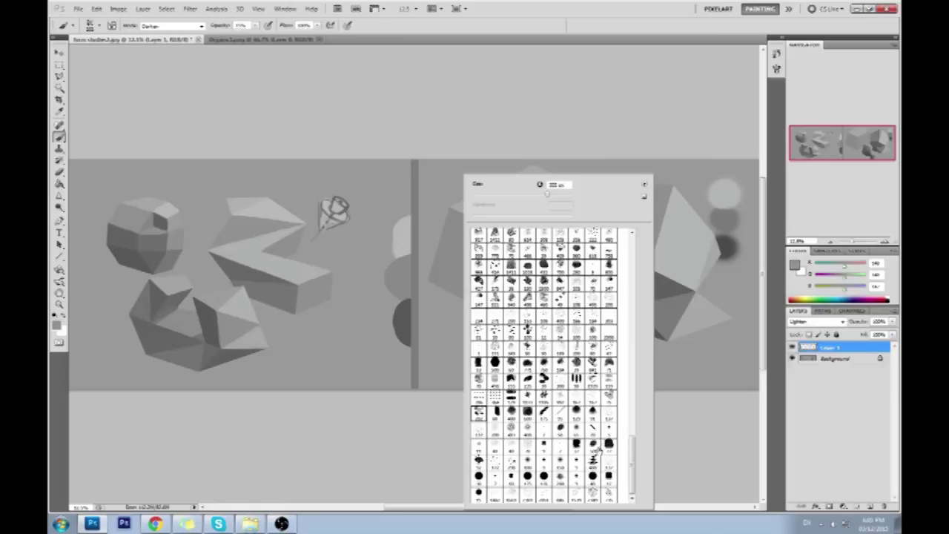
pyautogui.click(575, 431)
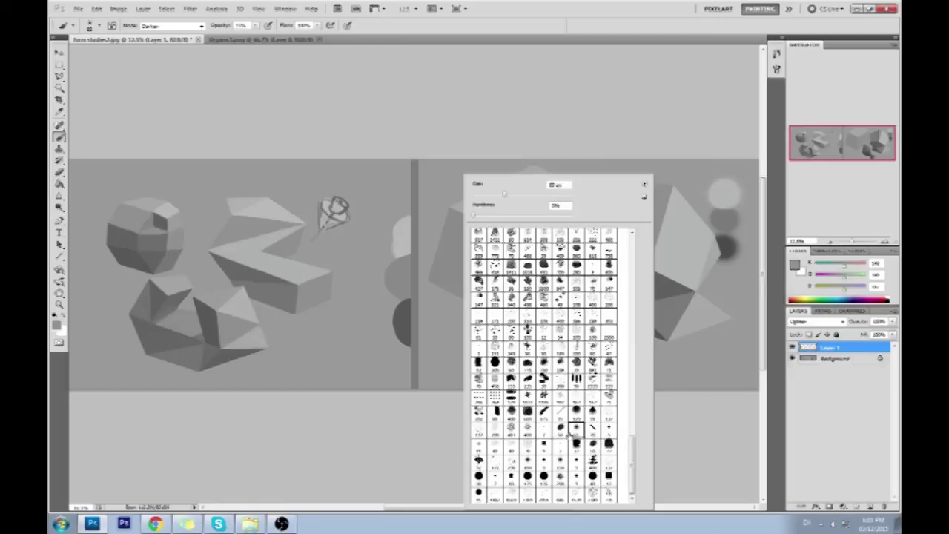
pyautogui.click(479, 413)
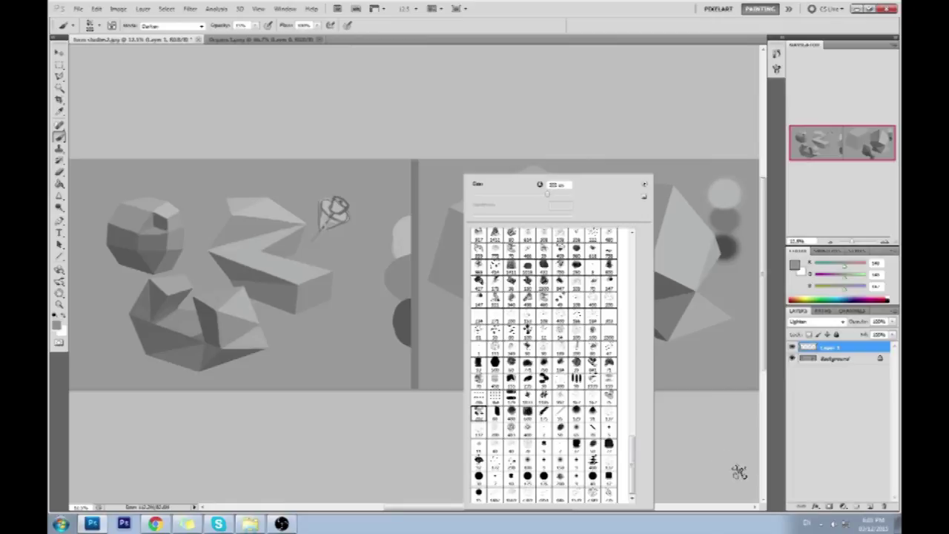
pyautogui.click(731, 449)
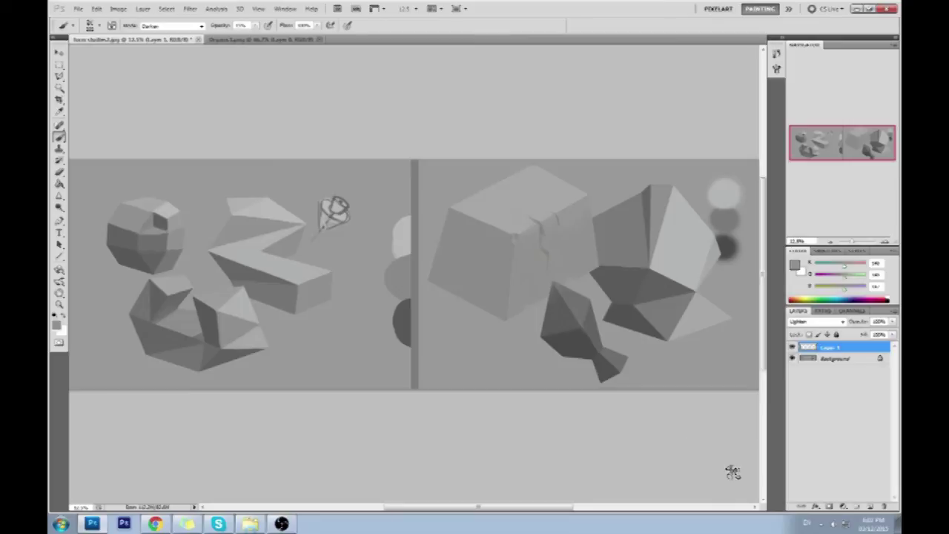
# Merge the Lighten layer into the background, and close form studies2.jpg with its changes saved.
pyautogui.click(199, 39)
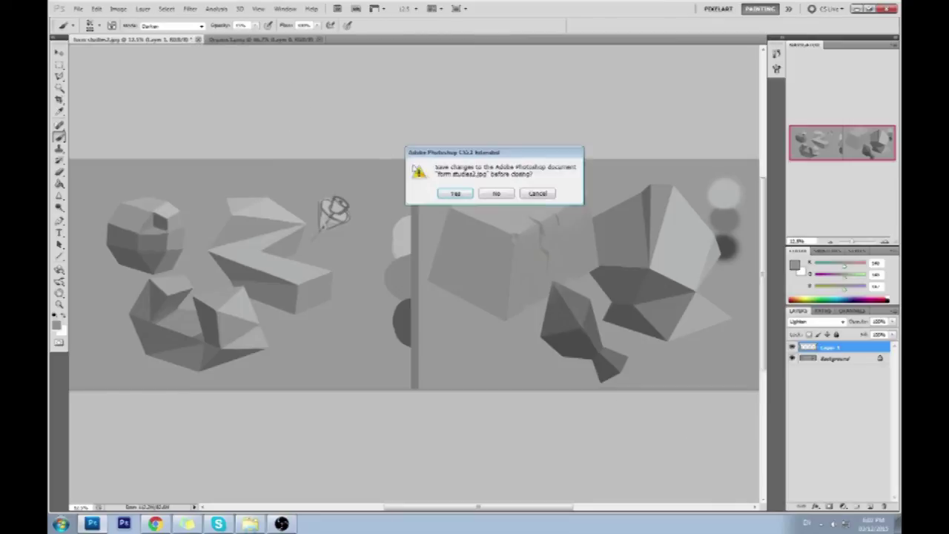
pyautogui.click(552, 196)
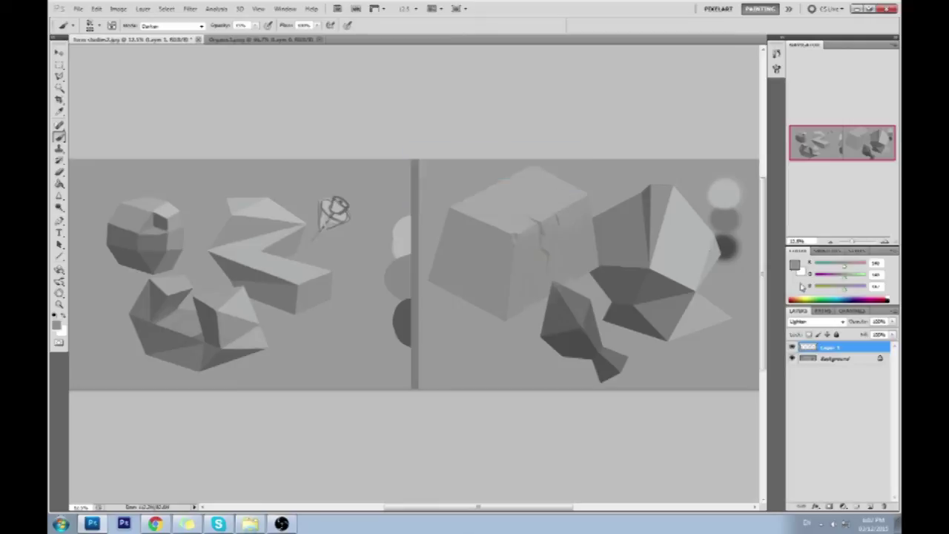
pyautogui.rightClick(866, 358)
pyautogui.click(852, 444)
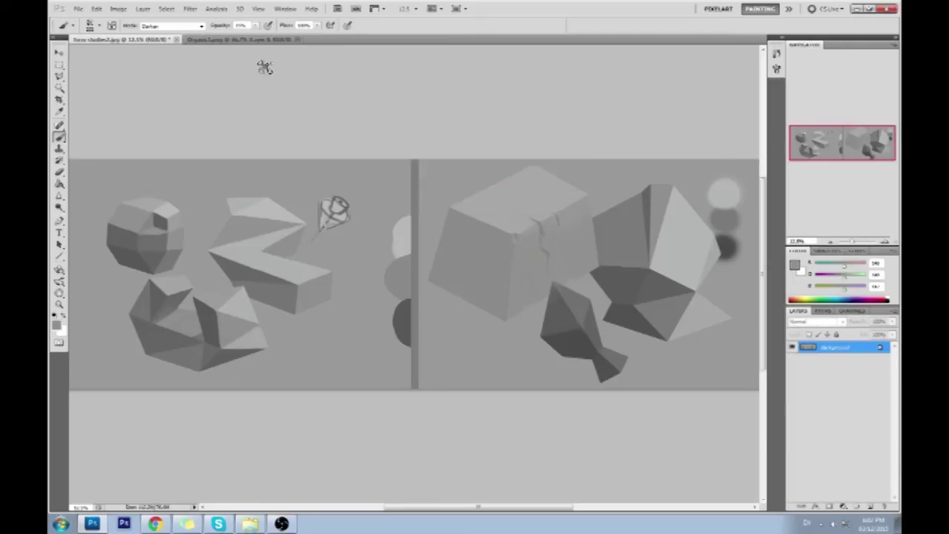
pyautogui.click(178, 39)
pyautogui.click(465, 194)
pyautogui.click(170, 39)
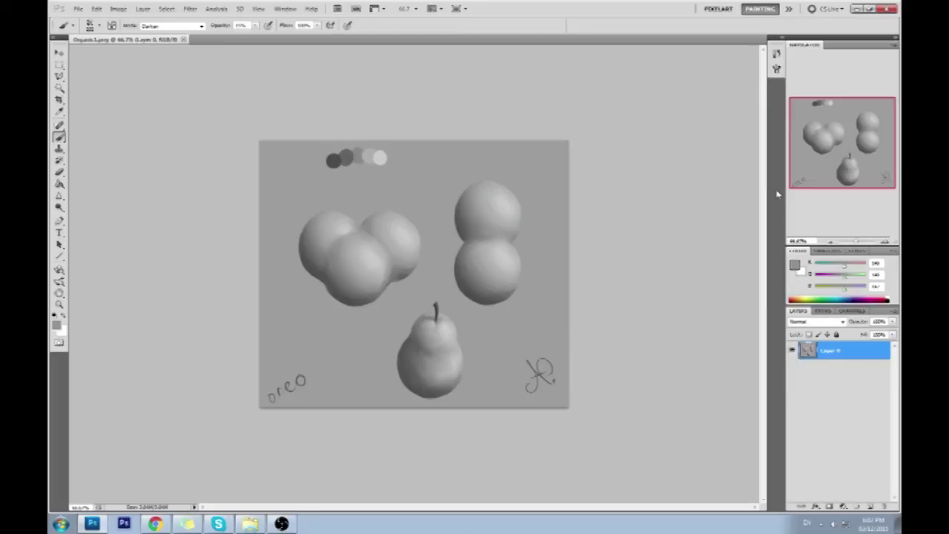
# Add a new layer above the sphere and pear studies and set the foreground colour to red.
pyautogui.click(868, 507)
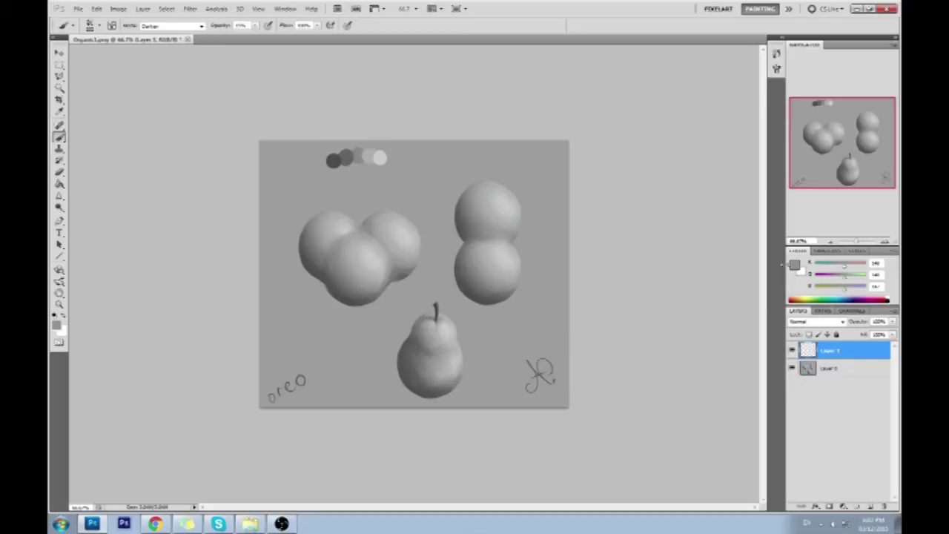
pyautogui.click(794, 266)
pyautogui.click(678, 195)
pyautogui.click(693, 179)
pyautogui.click(777, 176)
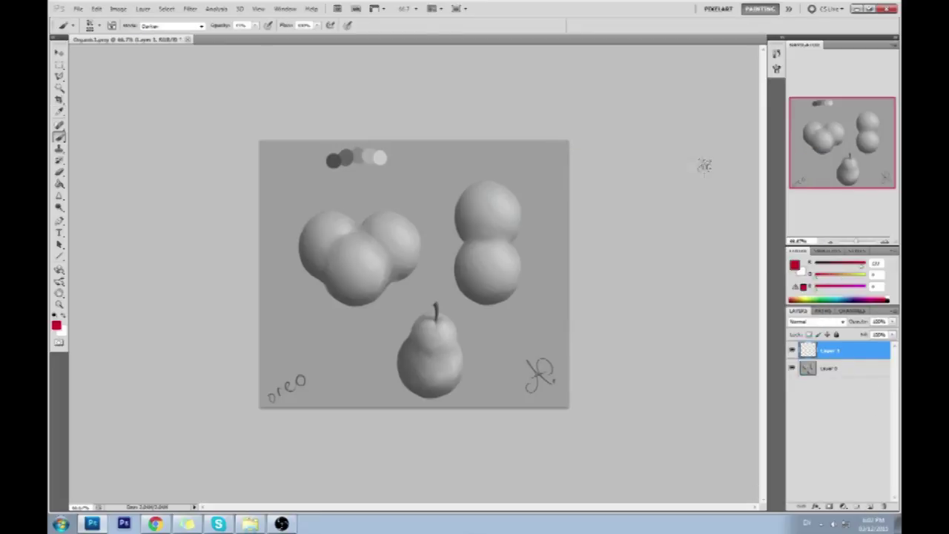
# Choose a small brush tip, draw trial red strokes between the sphere cluster and the upper-right light area, and undo them.
pyautogui.rightClick(429, 184)
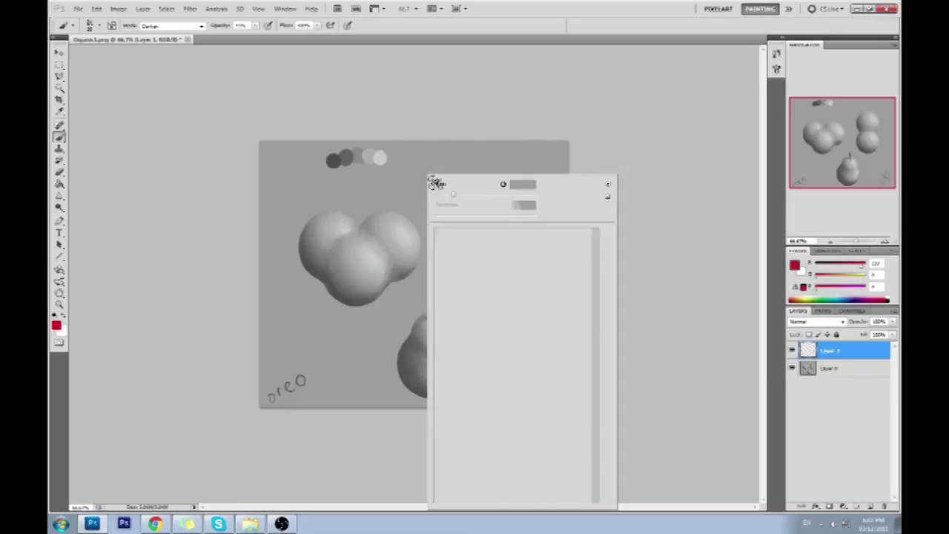
pyautogui.click(537, 432)
pyautogui.click(655, 345)
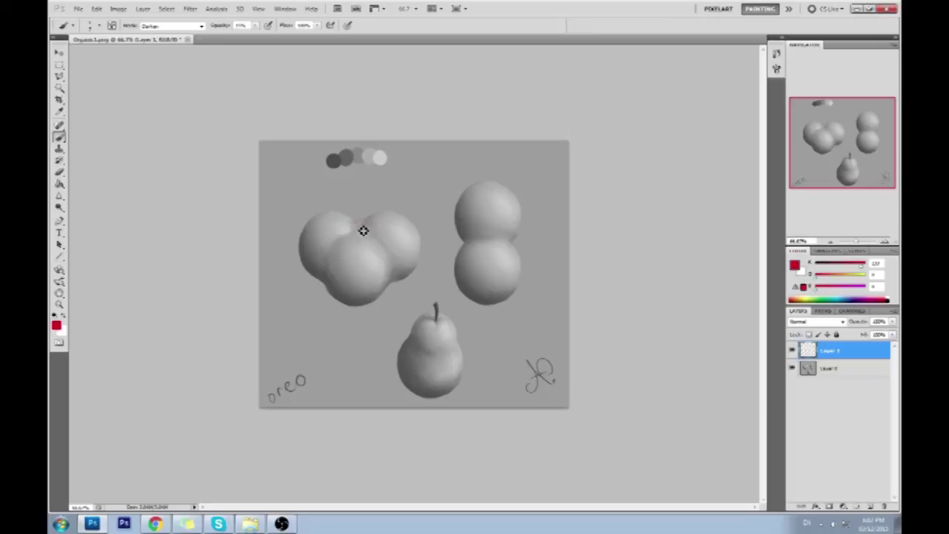
pyautogui.moveTo(361, 233); pyautogui.dragTo(364, 237)
pyautogui.moveTo(502, 174)
pyautogui.mouseDown()
pyautogui.moveTo(513, 176)
pyautogui.moveTo(382, 225)
pyautogui.mouseUp()
pyautogui.hotkey('ctrl', 'z')
pyautogui.moveTo(522, 165)
pyautogui.mouseDown()
pyautogui.moveTo(356, 229)
pyautogui.moveTo(517, 170)
pyautogui.mouseUp()
pyautogui.moveTo(386, 221)
pyautogui.mouseDown()
pyautogui.moveTo(405, 220)
pyautogui.moveTo(385, 242)
pyautogui.moveTo(381, 224)
pyautogui.moveTo(343, 238)
pyautogui.moveTo(403, 233)
pyautogui.moveTo(376, 222)
pyautogui.mouseUp()
pyautogui.hotkey('ctrl', 'z')
# Mark the light source with red circles near the canvas's upper-right corner and trace its direction toward the three-sphere cluster.
pyautogui.moveTo(553, 198); pyautogui.dragTo(570, 193)
pyautogui.moveTo(360, 282); pyautogui.dragTo(512, 199)
pyautogui.moveTo(345, 233); pyautogui.dragTo(545, 184)
pyautogui.moveTo(353, 233)
pyautogui.mouseDown()
pyautogui.moveTo(521, 203)
pyautogui.moveTo(547, 186)
pyautogui.mouseUp()
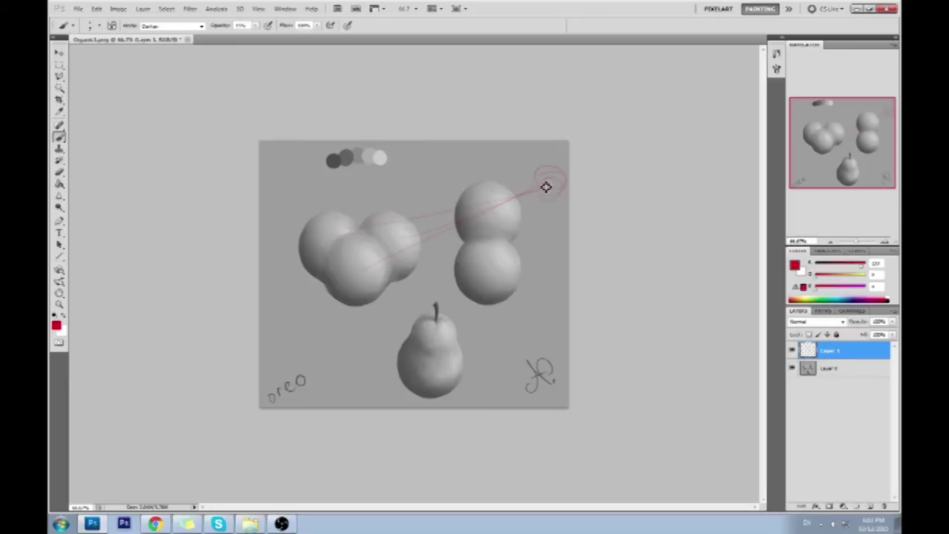
# Sample greys where the three spheres meet and raise the brush opacity for repainting that junction.
pyautogui.keyDown('alt'); pyautogui.click(365, 221); pyautogui.keyUp('alt')
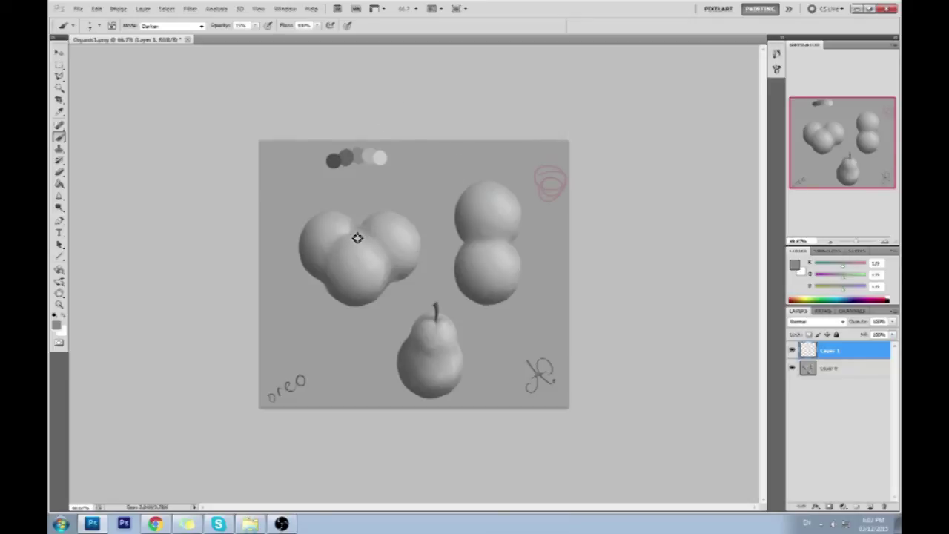
pyautogui.keyDown('alt'); pyautogui.click(359, 238); pyautogui.keyUp('alt')
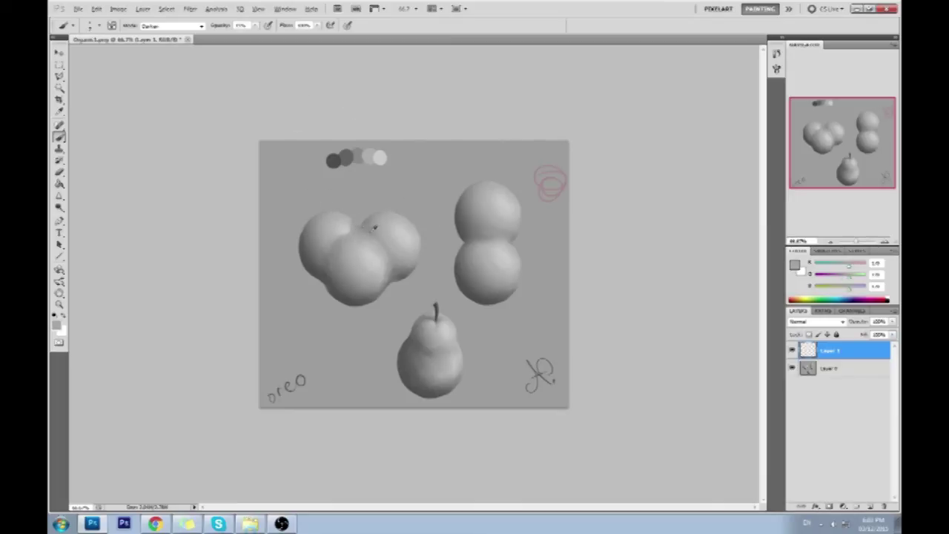
pyautogui.keyDown('alt'); pyautogui.click(358, 229); pyautogui.keyUp('alt')
pyautogui.click(255, 25)
pyautogui.moveTo(256, 37); pyautogui.dragTo(272, 37)
pyautogui.hotkey('ctrl', '+')
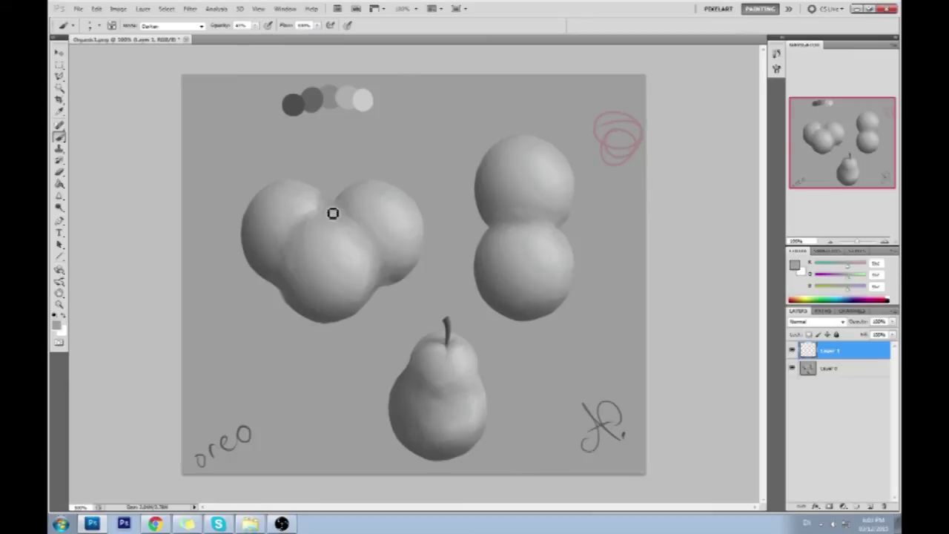
# Set the brush mode to Normal and paint sampled greys into the notch between the two upper spheres.
pyautogui.keyDown('alt'); pyautogui.click(325, 199); pyautogui.keyUp('alt')
pyautogui.click(172, 25)
pyautogui.click(157, 72)
pyautogui.keyDown('alt'); pyautogui.click(311, 205); pyautogui.keyUp('alt')
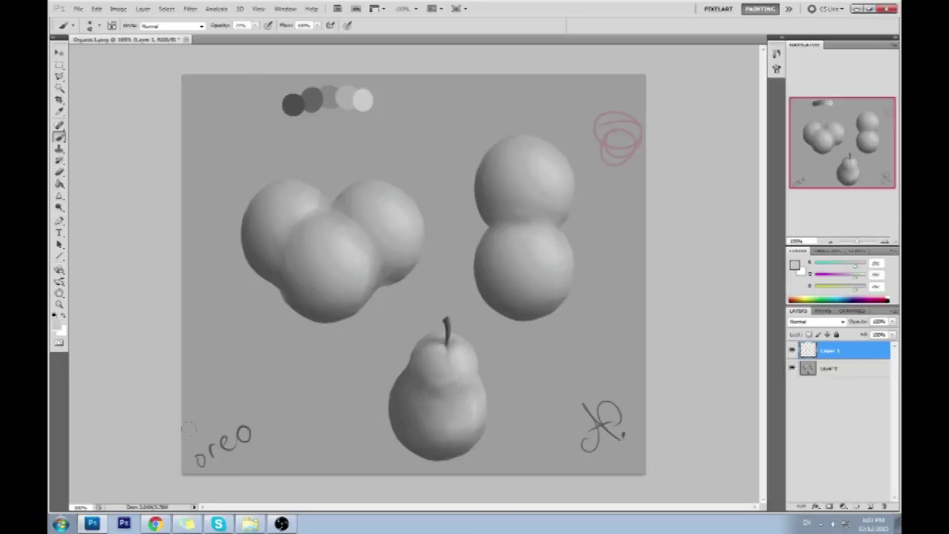
pyautogui.keyDown('alt'); pyautogui.click(329, 202); pyautogui.keyUp('alt')
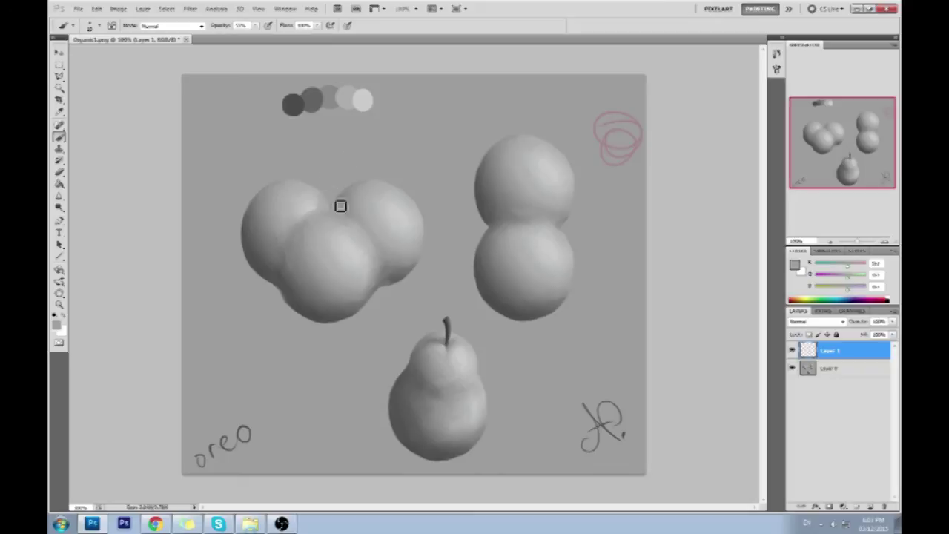
# Switch to the Smudge tool and inspect the junction of the three spheres.
pyautogui.click(60, 195)
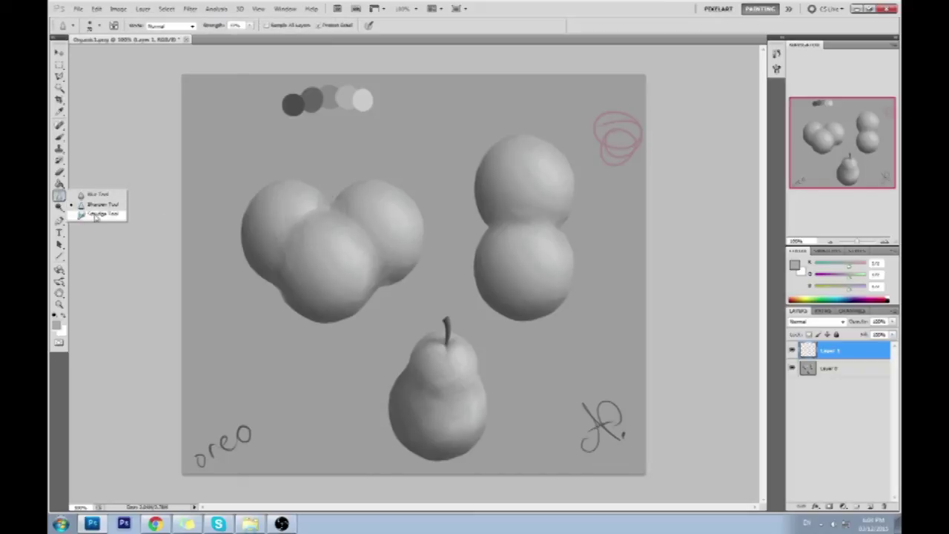
pyautogui.click(89, 217)
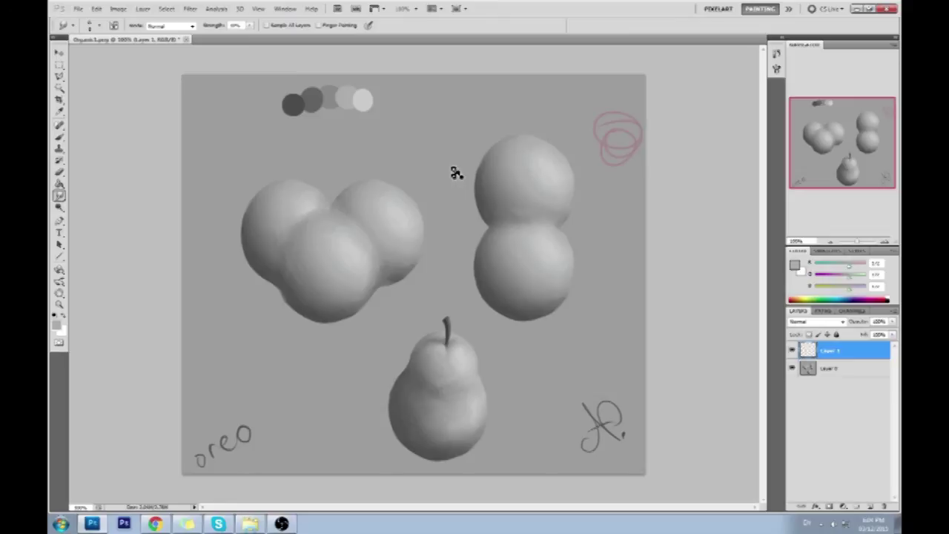
pyautogui.hotkey('ctrl', '+')
pyautogui.hotkey('ctrl', '-')
pyautogui.hotkey('ctrl', '-')
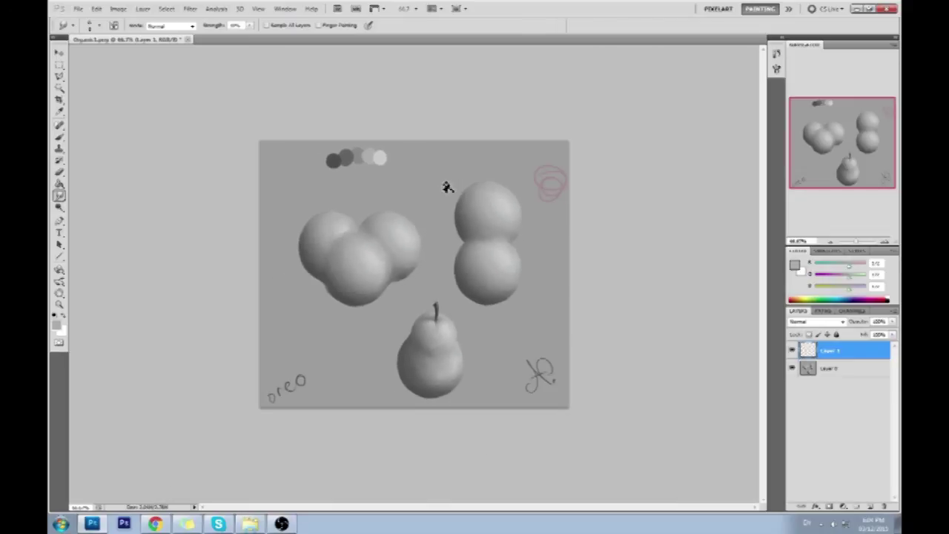
# Return to the Brush, adjust its opacity, and paint sampled light greys on the left sphere beside the front sphere.
pyautogui.press('b')
pyautogui.keyDown('alt'); pyautogui.click(343, 229); pyautogui.keyUp('alt')
pyautogui.click(254, 28)
pyautogui.moveTo(254, 36); pyautogui.dragTo(246, 35)
pyautogui.click(206, 86)
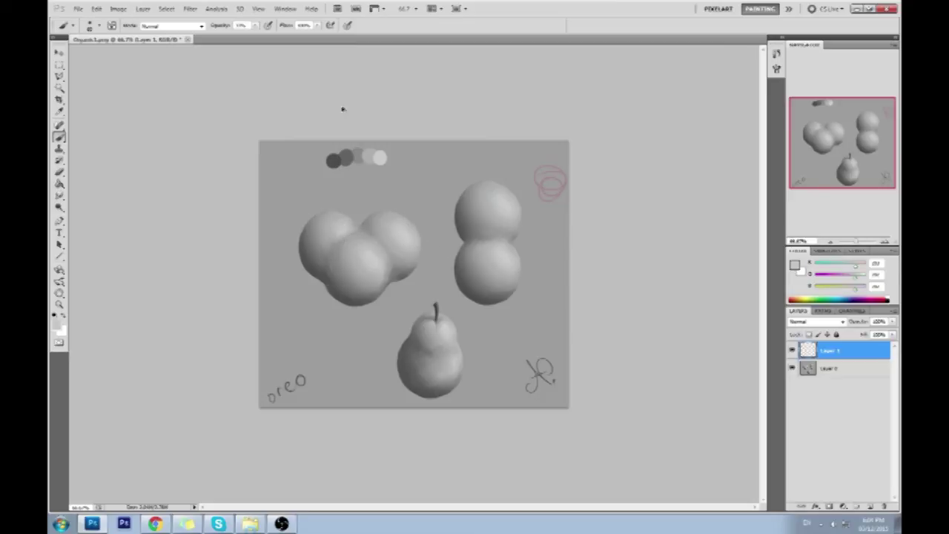
pyautogui.moveTo(255, 27); pyautogui.dragTo(265, 35)
pyautogui.keyDown('alt'); pyautogui.click(351, 228); pyautogui.keyUp('alt')
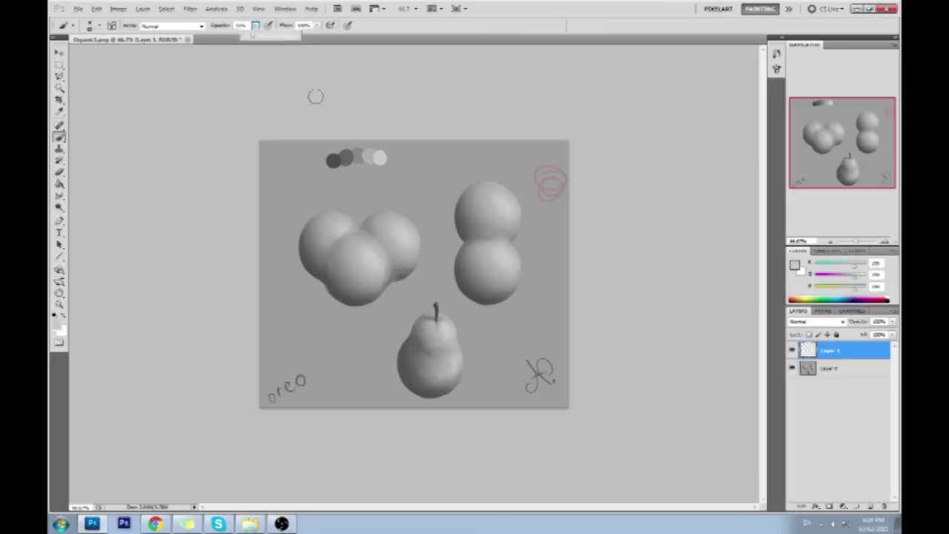
pyautogui.keyDown('alt'); pyautogui.click(345, 229); pyautogui.keyUp('alt')
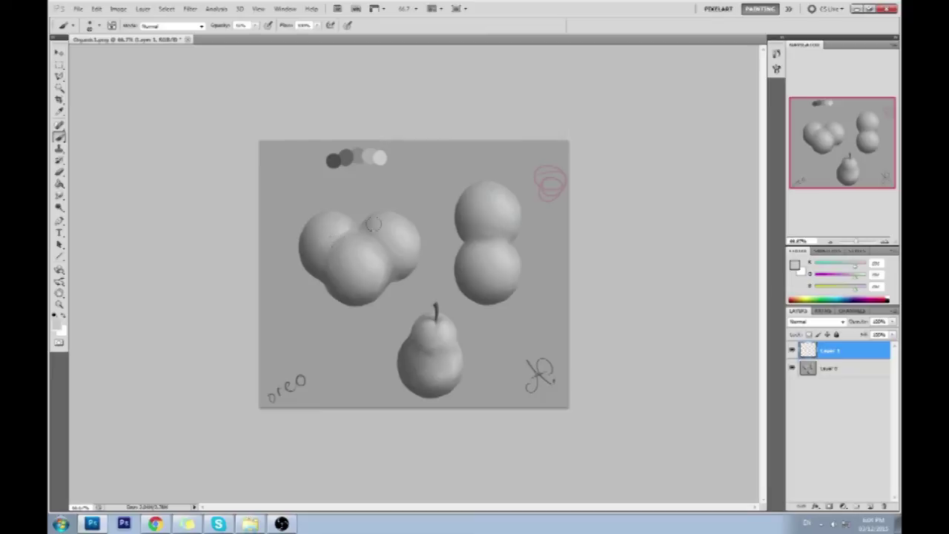
pyautogui.keyDown('alt'); pyautogui.click(334, 235); pyautogui.keyUp('alt')
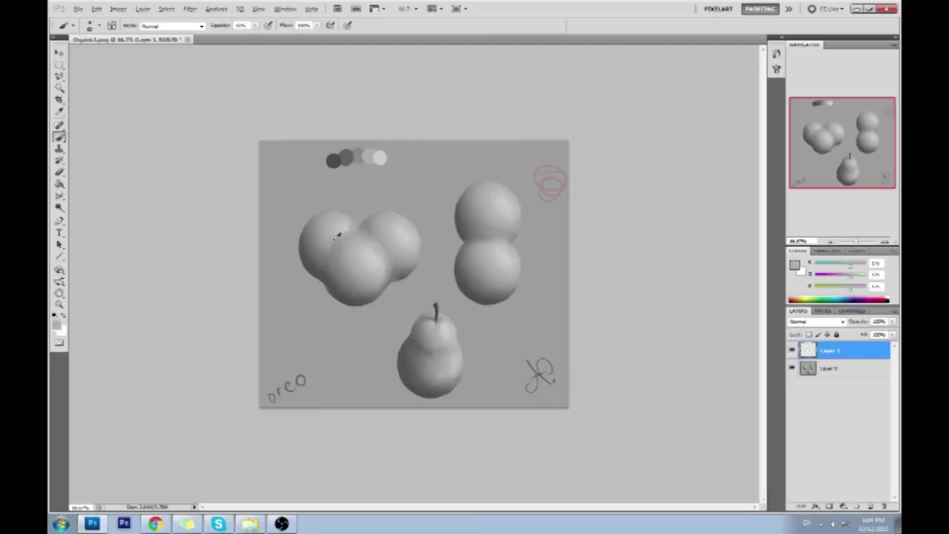
pyautogui.keyDown('alt'); pyautogui.click(348, 224); pyautogui.keyUp('alt')
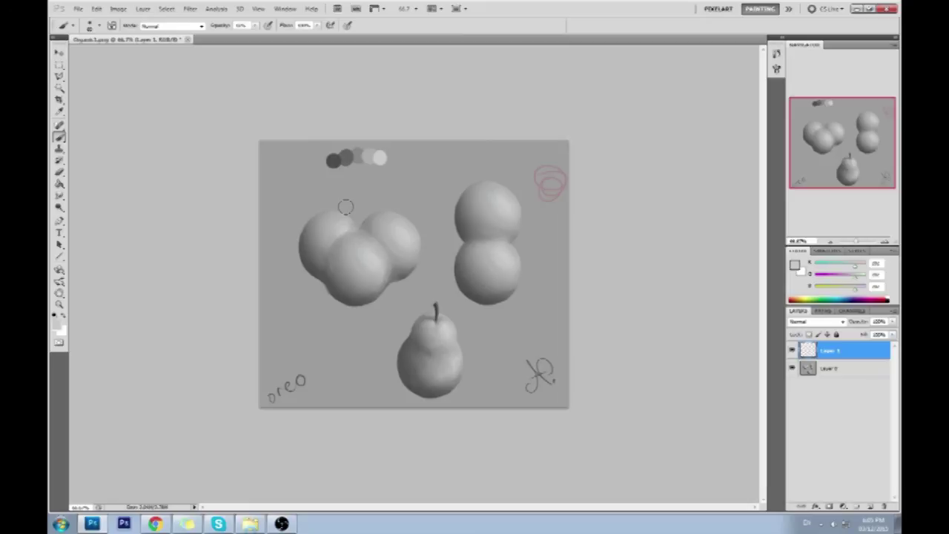
# Sample darker greys around the notch between the upper spheres and shade it at a lower brush opacity.
pyautogui.press('z')
pyautogui.moveTo(275, 206); pyautogui.dragTo(424, 286)
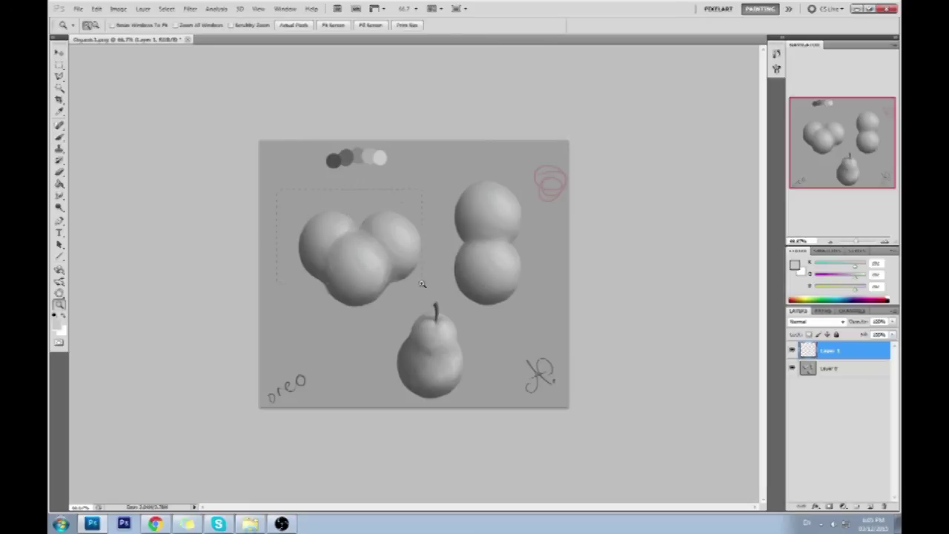
pyautogui.press('b')
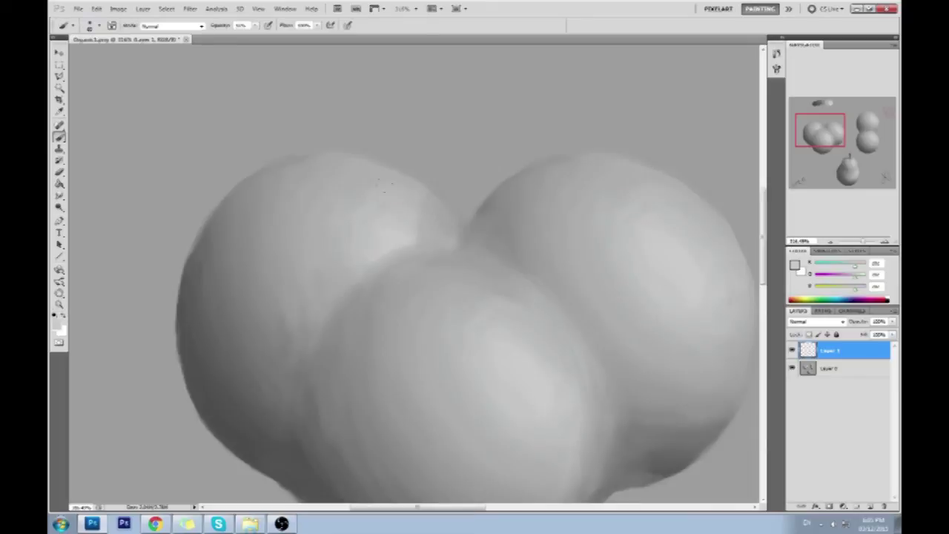
pyautogui.keyDown('alt'); pyautogui.click(463, 233); pyautogui.keyUp('alt')
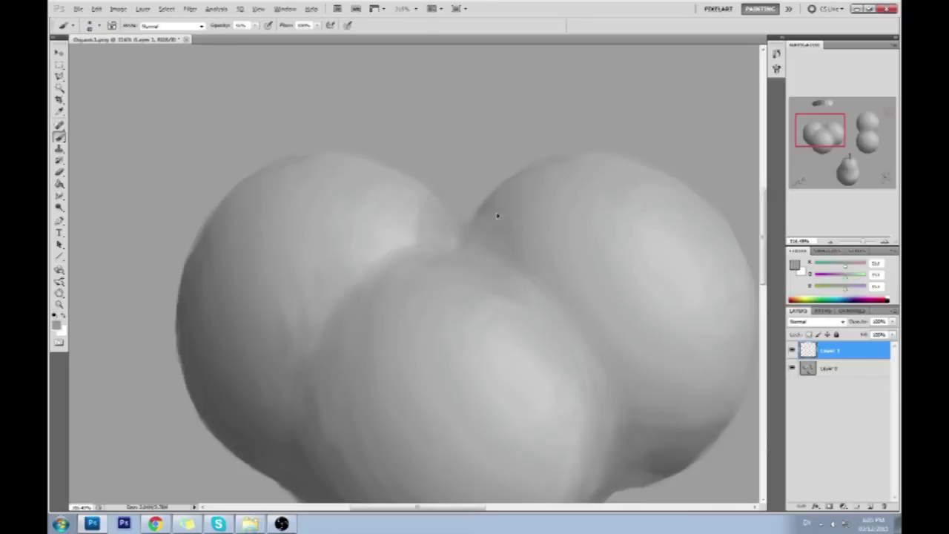
pyautogui.keyDown('alt'); pyautogui.click(471, 236); pyautogui.keyUp('alt')
pyautogui.moveTo(254, 25); pyautogui.dragTo(254, 38)
pyautogui.keyDown('alt'); pyautogui.click(442, 218); pyautogui.keyUp('alt')
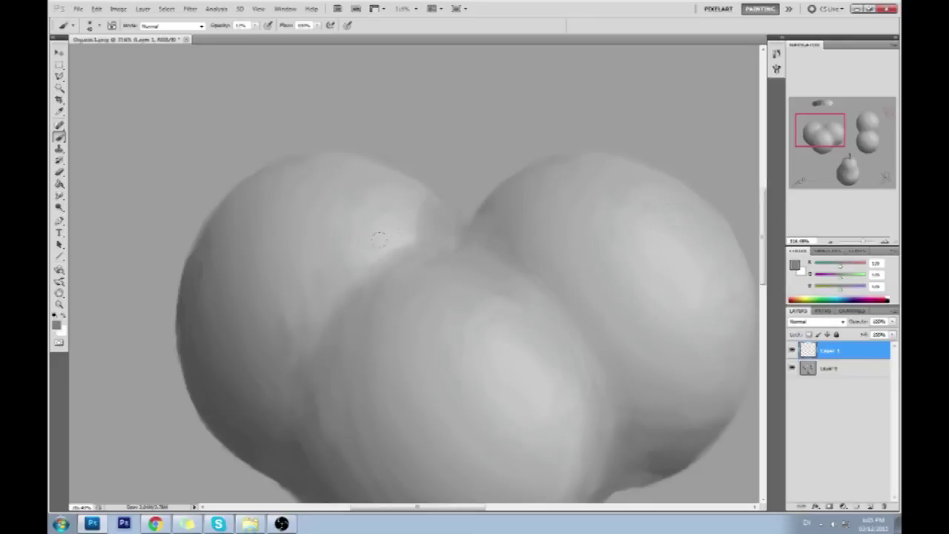
# Blend the left sphere's highlight along the front sphere's edge with greys sampled from around it.
pyautogui.keyDown('alt'); pyautogui.click(357, 252); pyautogui.keyUp('alt')
pyautogui.keyDown('alt'); pyautogui.click(374, 265); pyautogui.keyUp('alt')
pyautogui.keyDown('alt'); pyautogui.click(392, 244); pyautogui.keyUp('alt')
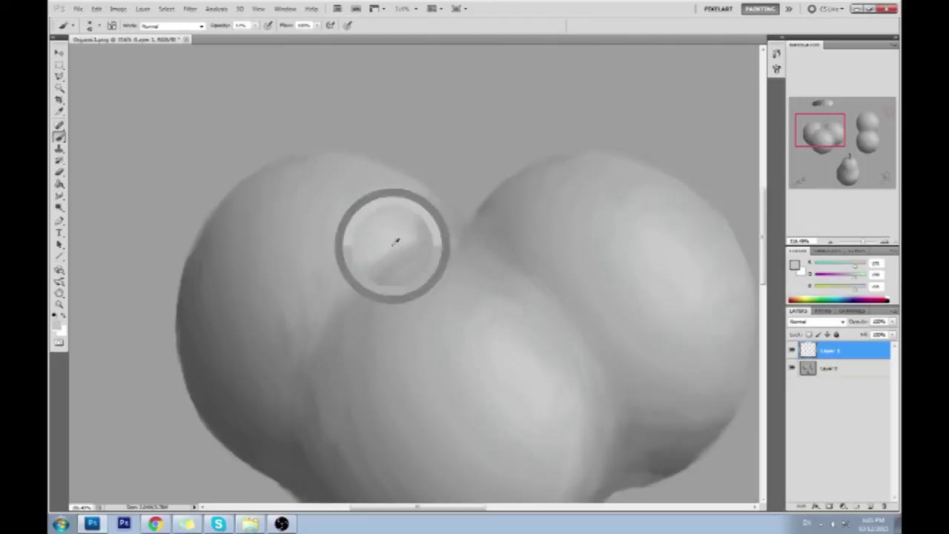
pyautogui.keyDown('alt'); pyautogui.click(399, 236); pyautogui.keyUp('alt')
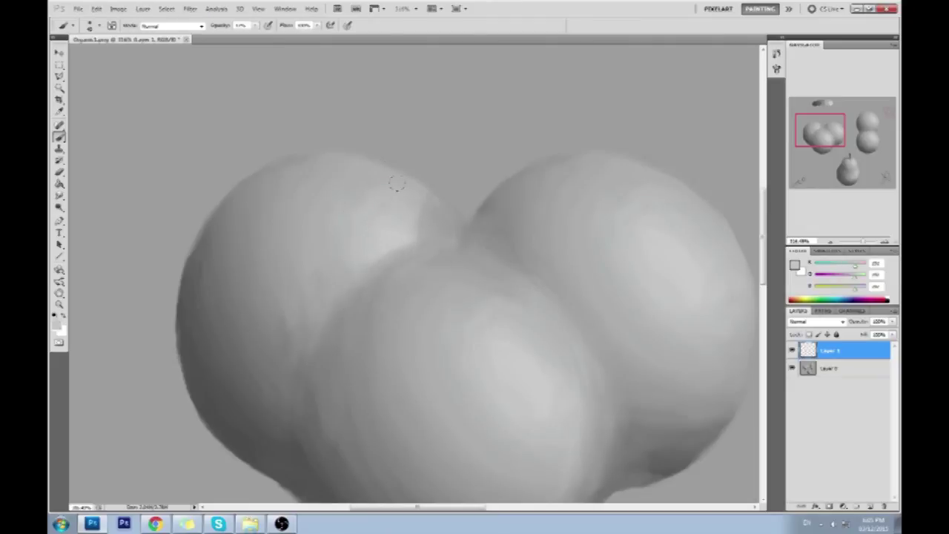
pyautogui.keyDown('alt'); pyautogui.click(399, 236); pyautogui.keyUp('alt')
pyautogui.keyDown('alt'); pyautogui.click(404, 233); pyautogui.keyUp('alt')
# Set the brush to red at 100% opacity for marking the light direction over the three spheres.
pyautogui.click(795, 263)
pyautogui.click(679, 180)
pyautogui.click(763, 177)
pyautogui.moveTo(586, 207); pyautogui.dragTo(483, 307)
pyautogui.hotkey('ctrl', '-')
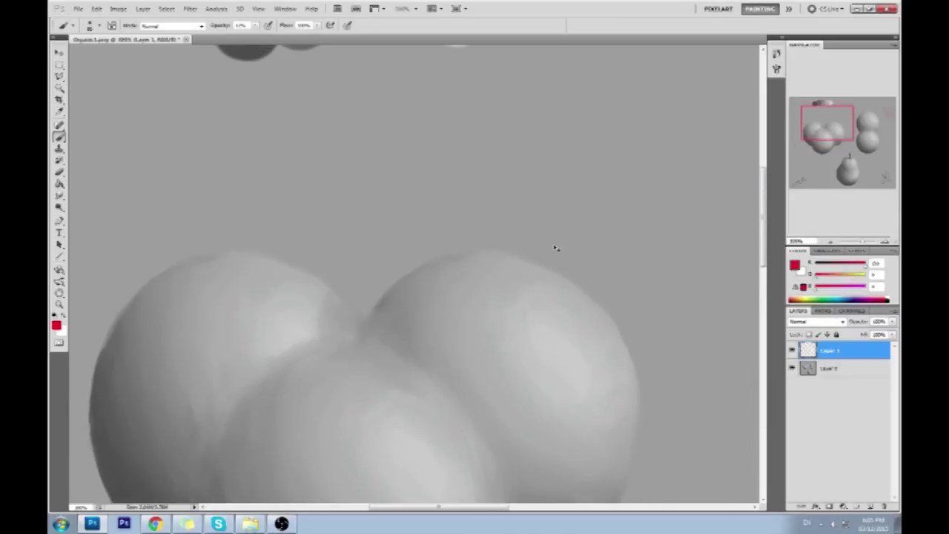
pyautogui.scroll(-1, 556, 248)
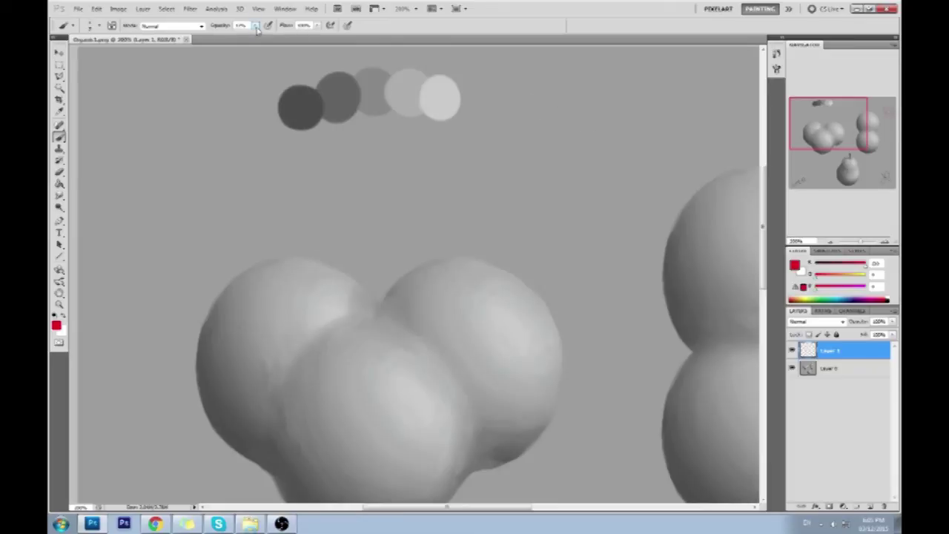
pyautogui.moveTo(255, 25); pyautogui.dragTo(310, 41)
# Draw a straight red light ray from the canvas's upper right to the left sphere's highlight and circle that spot.
pyautogui.click(650, 119)
pyautogui.click(689, 78)
pyautogui.keyDown('shift'); pyautogui.click(353, 315); pyautogui.keyUp('shift')
pyautogui.moveTo(353, 315); pyautogui.dragTo(345, 305)
pyautogui.keyDown('shift'); pyautogui.click(347, 138); pyautogui.keyUp('shift')
pyautogui.hotkey('ctrl', 'z')
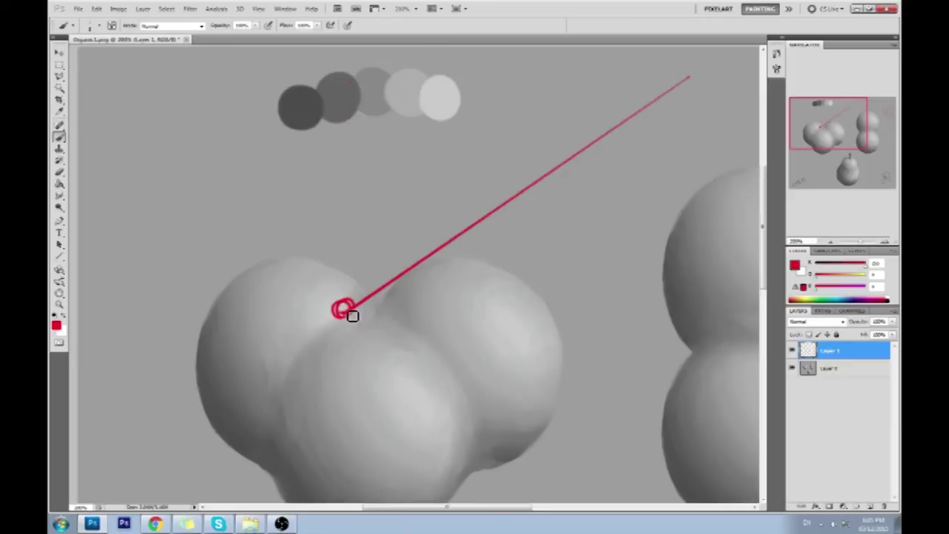
# Draw a second red ray from the grey swatches to the circled highlight, retrace the first ray, and fill in the circle.
pyautogui.keyDown('shift'); pyautogui.click(419, 66); pyautogui.keyUp('shift')
pyautogui.keyDown('shift'); pyautogui.click(349, 314); pyautogui.keyUp('shift')
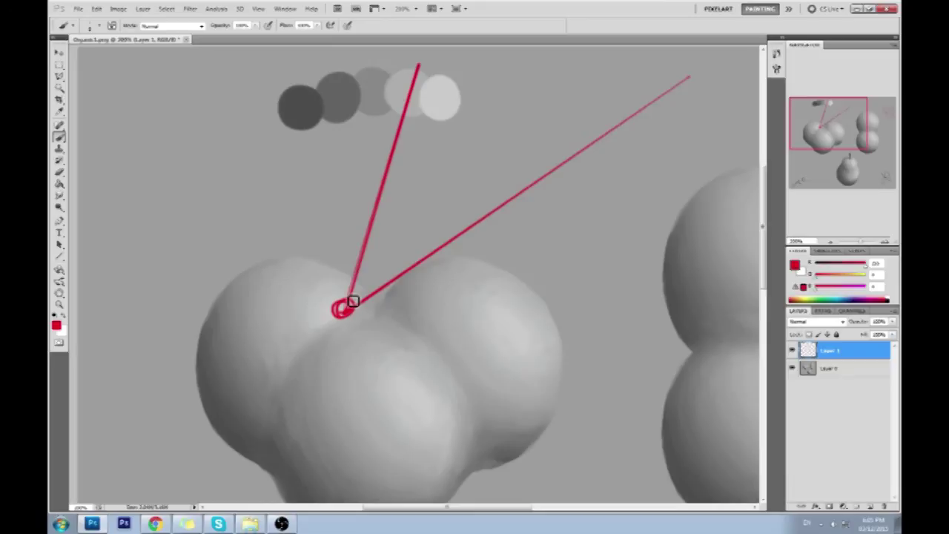
pyautogui.click(350, 305)
pyautogui.keyDown('shift'); pyautogui.click(693, 76); pyautogui.keyUp('shift')
pyautogui.click(348, 311)
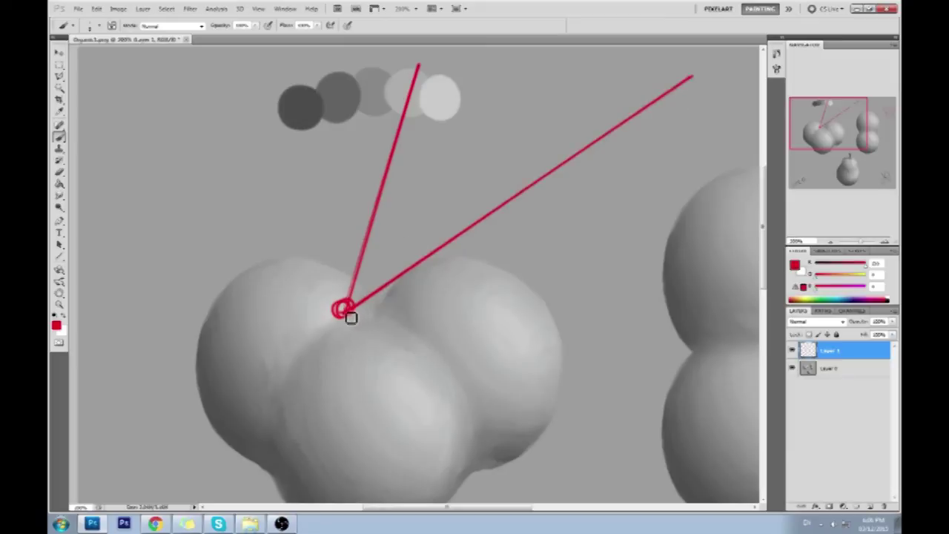
pyautogui.keyDown('shift'); pyautogui.click(419, 68); pyautogui.keyUp('shift')
pyautogui.moveTo(341, 306)
pyautogui.mouseDown()
pyautogui.moveTo(360, 318)
pyautogui.moveTo(344, 311)
pyautogui.moveTo(358, 319)
pyautogui.moveTo(334, 319)
pyautogui.moveTo(325, 284)
pyautogui.moveTo(358, 265)
pyautogui.moveTo(367, 350)
pyautogui.moveTo(327, 350)
pyautogui.moveTo(320, 297)
pyautogui.moveTo(339, 251)
pyautogui.moveTo(358, 268)
pyautogui.moveTo(356, 299)
pyautogui.moveTo(327, 345)
pyautogui.moveTo(307, 323)
pyautogui.moveTo(354, 276)
pyautogui.mouseUp()
# Undo all the red light rays and the circle over the three spheres.
pyautogui.hotkey('ctrl', 'alt', 'z')
pyautogui.hotkey('ctrl', 'alt', 'z')
pyautogui.hotkey('ctrl', 'alt', 'z')
pyautogui.hotkey('ctrl', 'alt', 'z')
pyautogui.hotkey('ctrl', 'alt', 'z')
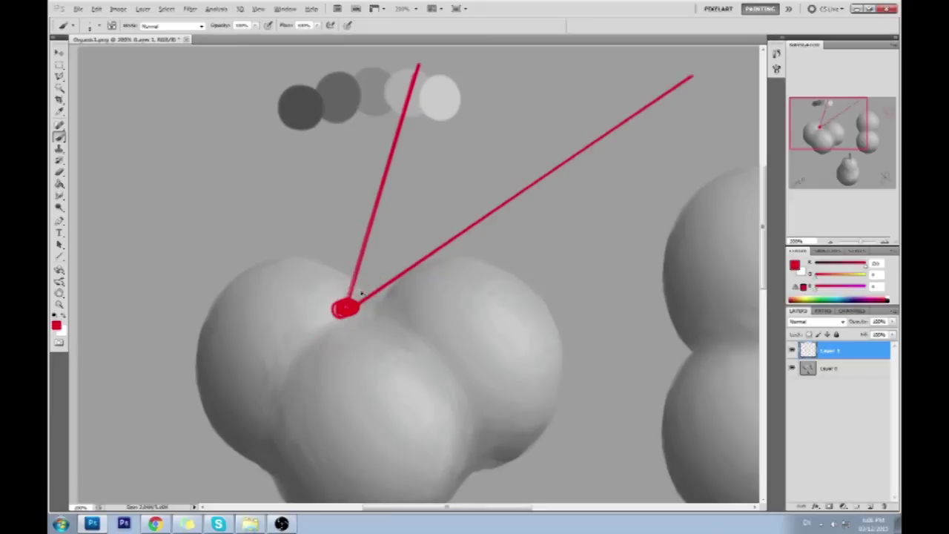
pyautogui.hotkey('ctrl', 'alt', 'z')
pyautogui.hotkey('ctrl', 'alt', 'z')
pyautogui.hotkey('ctrl', 'alt', 'z')
pyautogui.hotkey('ctrl', 'alt', 'z')
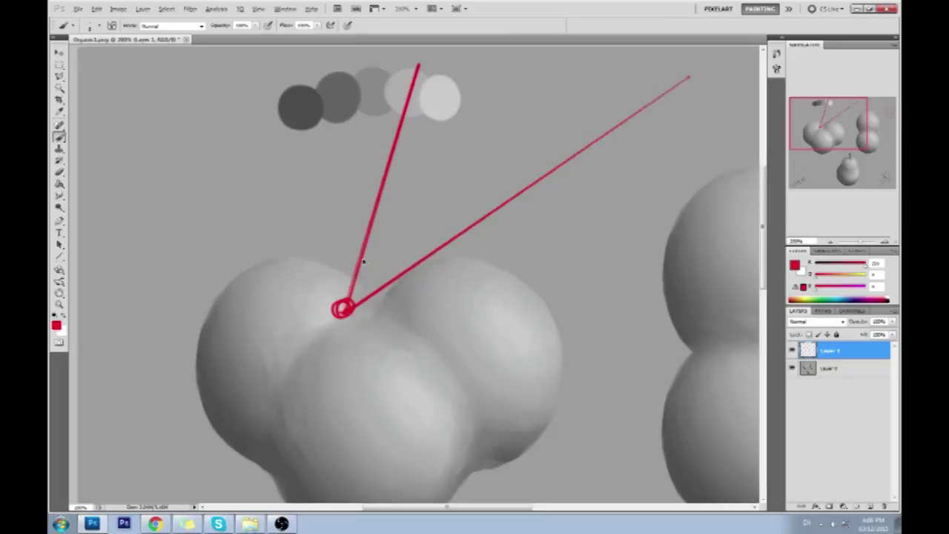
pyautogui.hotkey('ctrl', 'alt', 'z')
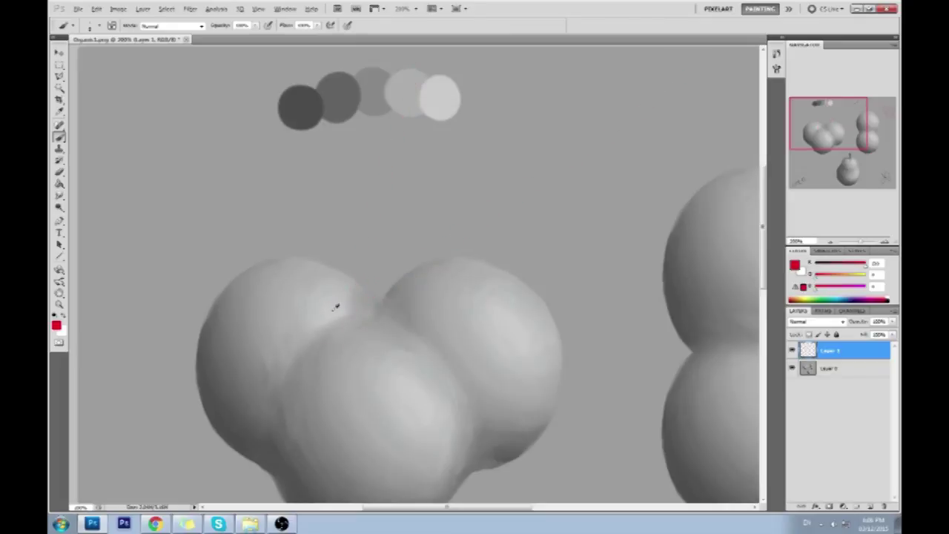
# Sample light grey from the left sphere's highlight, enlarge the brush, and touch up the highlight at 47% opacity.
pyautogui.keyDown('alt'); pyautogui.click(335, 310); pyautogui.keyUp('alt')
pyautogui.press(']')
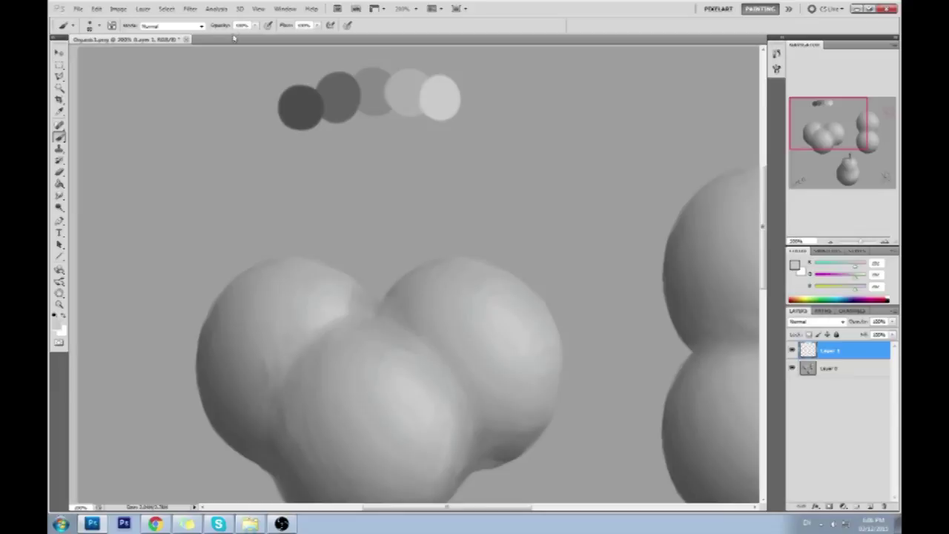
pyautogui.press('4')
pyautogui.press('7')
pyautogui.hotkey('ctrl', '-')
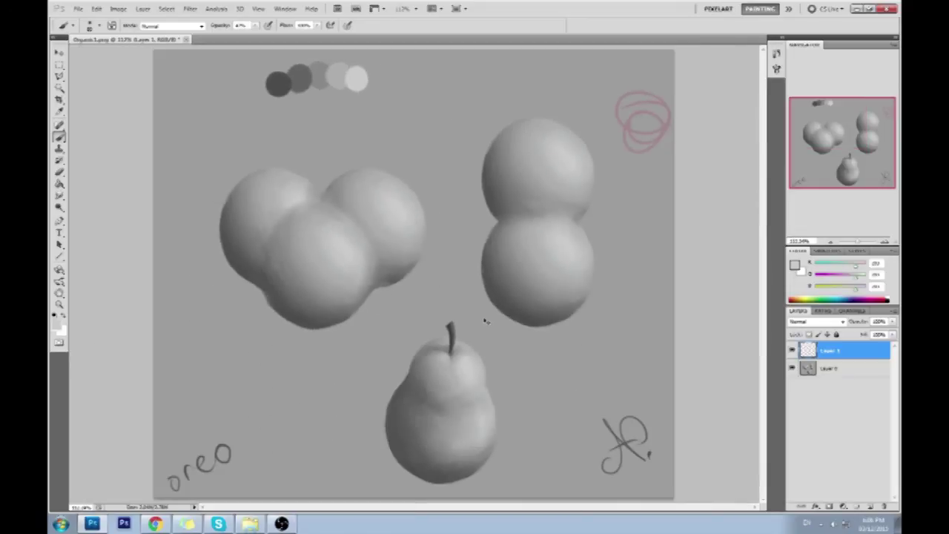
pyautogui.hotkey('ctrl', 'space')
pyautogui.moveTo(322, 198)
pyautogui.mouseDown()
pyautogui.moveTo(379, 245)
pyautogui.moveTo(434, 253)
pyautogui.mouseUp()
pyautogui.keyDown('alt'); pyautogui.click(298, 236); pyautogui.keyUp('alt')
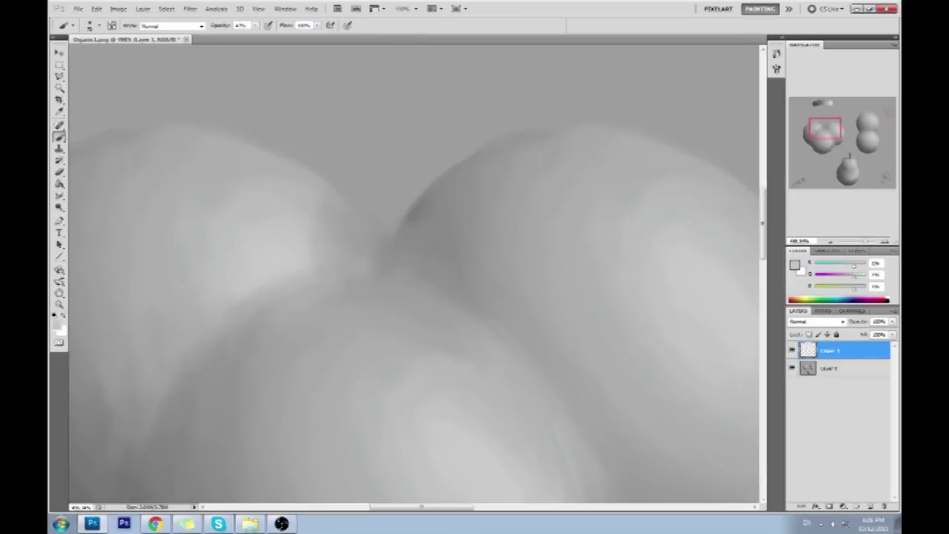
# Sample a darker grey beside the notch and refine the left sphere's upper edge at a lower brush opacity.
pyautogui.keyDown('alt'); pyautogui.click(418, 205); pyautogui.keyUp('alt')
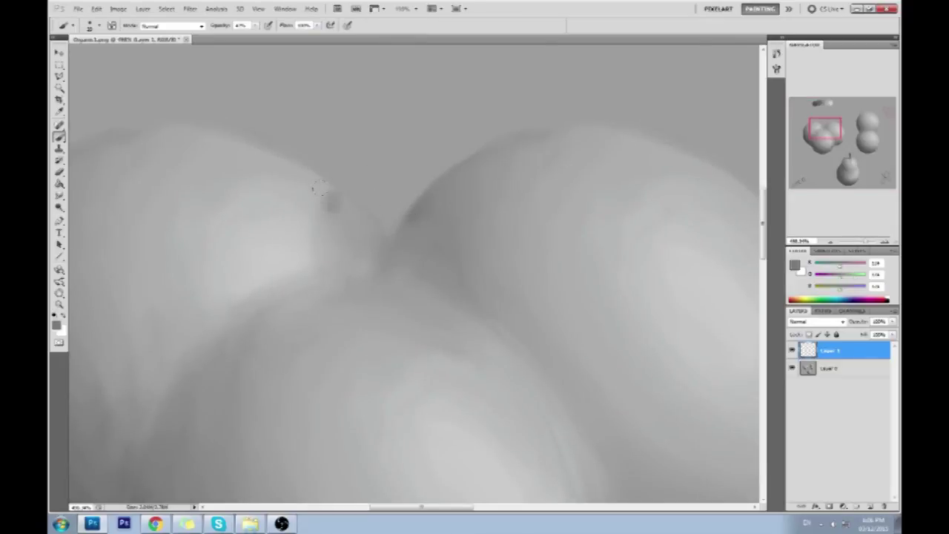
pyautogui.click(255, 25)
pyautogui.moveTo(255, 37); pyautogui.dragTo(237, 36)
pyautogui.click(319, 186)
# Switch to the Smudge tool and merge the painted layer into the layer below.
pyautogui.moveTo(59, 196); pyautogui.dragTo(90, 214)
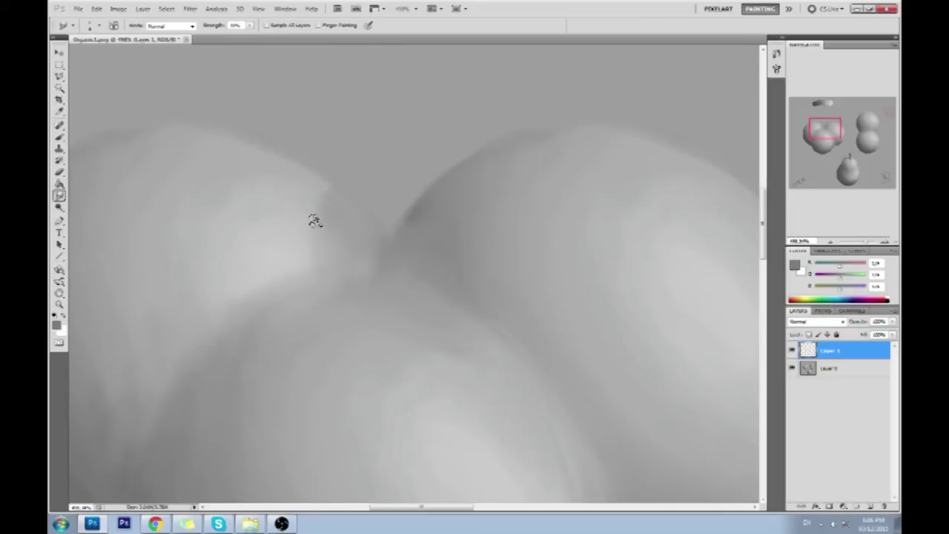
pyautogui.rightClick(822, 354)
pyautogui.click(824, 322)
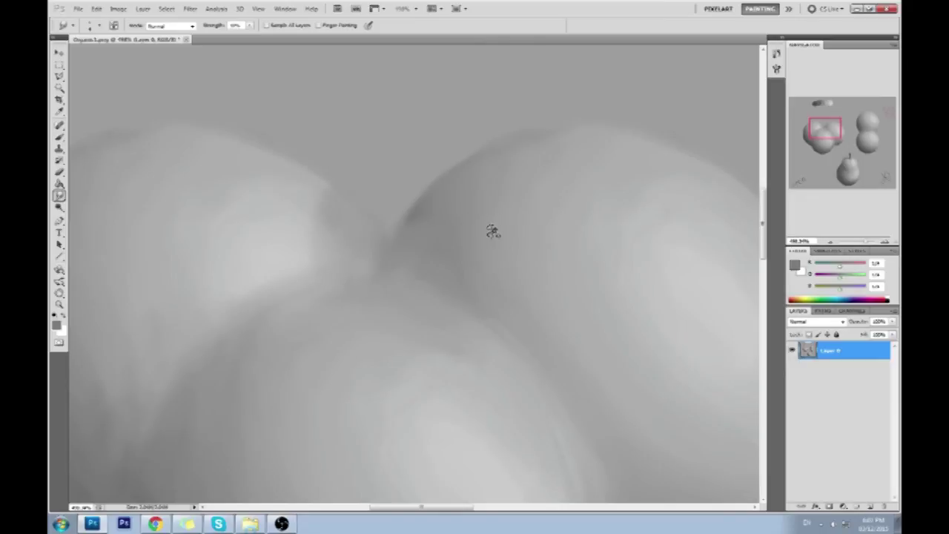
# Return to the Brush and touch up the left sphere's edge beside the notch with a mid grey.
pyautogui.hotkey('ctrl', '0')
pyautogui.hotkey('ctrl', '-')
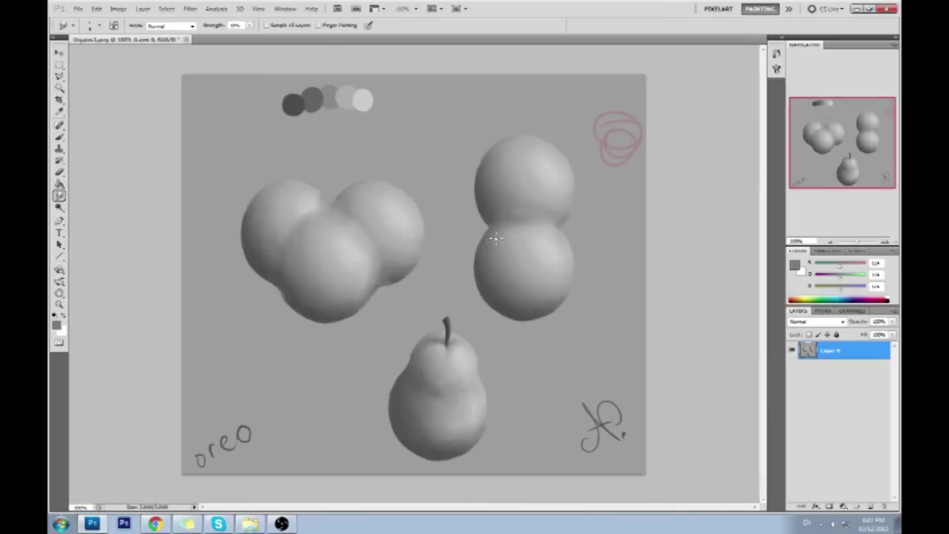
pyautogui.press('b')
pyautogui.keyDown('alt'); pyautogui.click(323, 197); pyautogui.keyUp('alt')
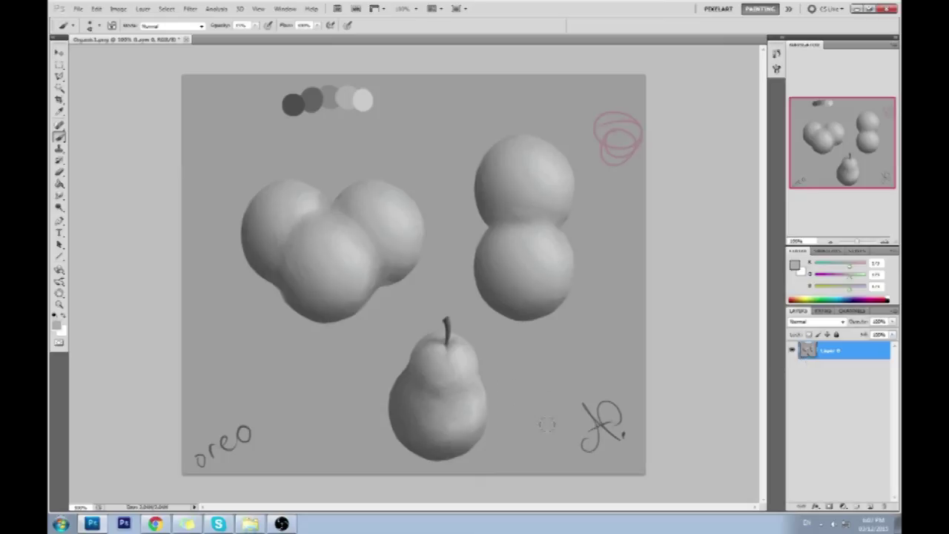
# Sample a grey from the pear, set the brush mode to Lighten, and lighten the shadowed side of its lower body.
pyautogui.keyDown('alt'); pyautogui.click(437, 377); pyautogui.keyUp('alt')
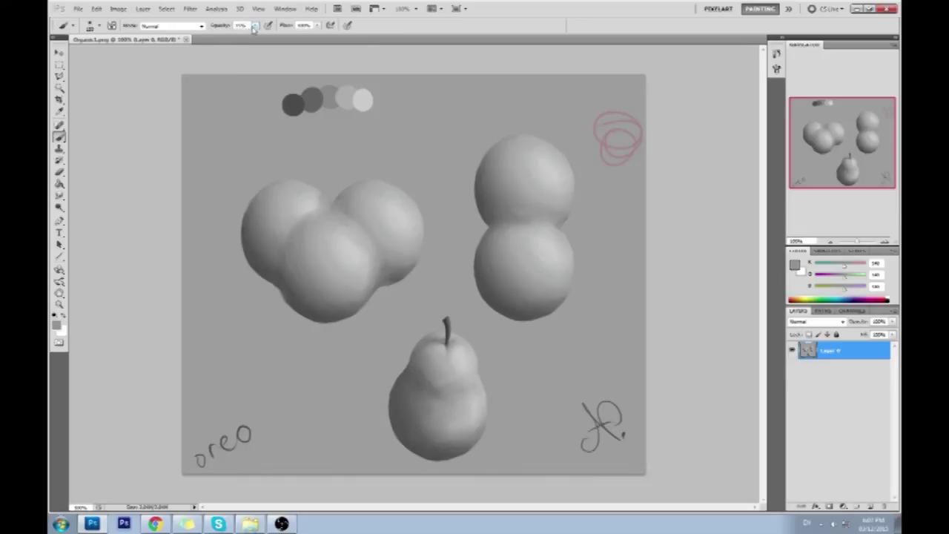
pyautogui.click(194, 27)
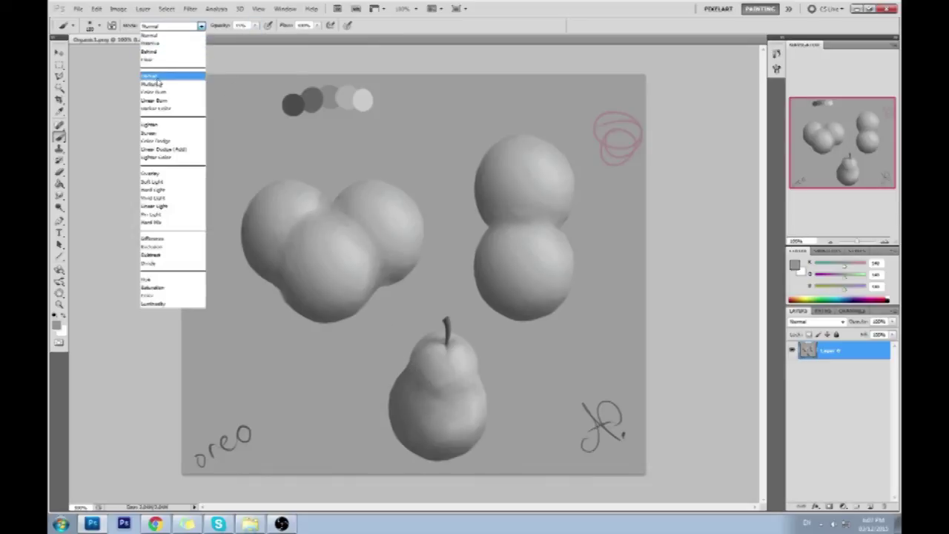
pyautogui.click(158, 125)
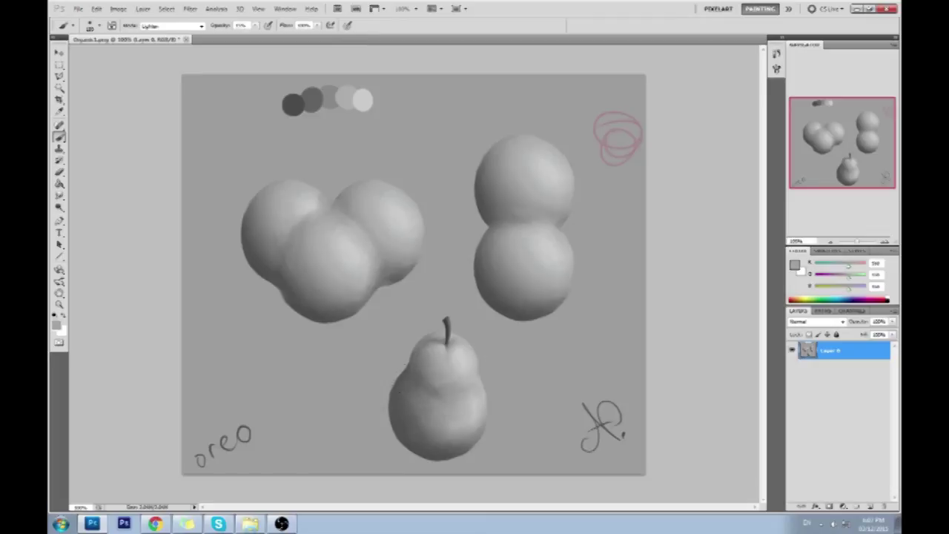
pyautogui.moveTo(414, 385)
pyautogui.mouseDown()
pyautogui.moveTo(408, 427)
pyautogui.moveTo(441, 452)
pyautogui.mouseUp()
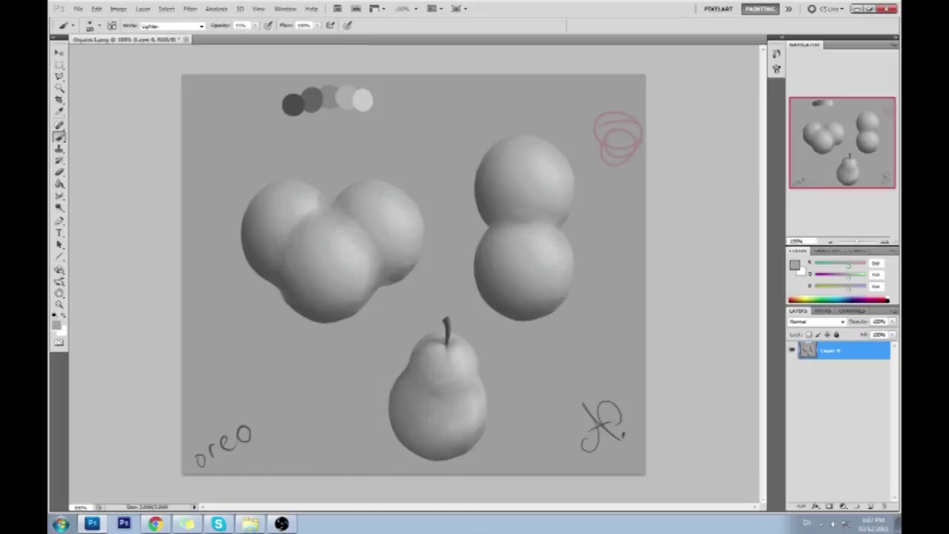
pyautogui.moveTo(392, 394); pyautogui.dragTo(412, 444)
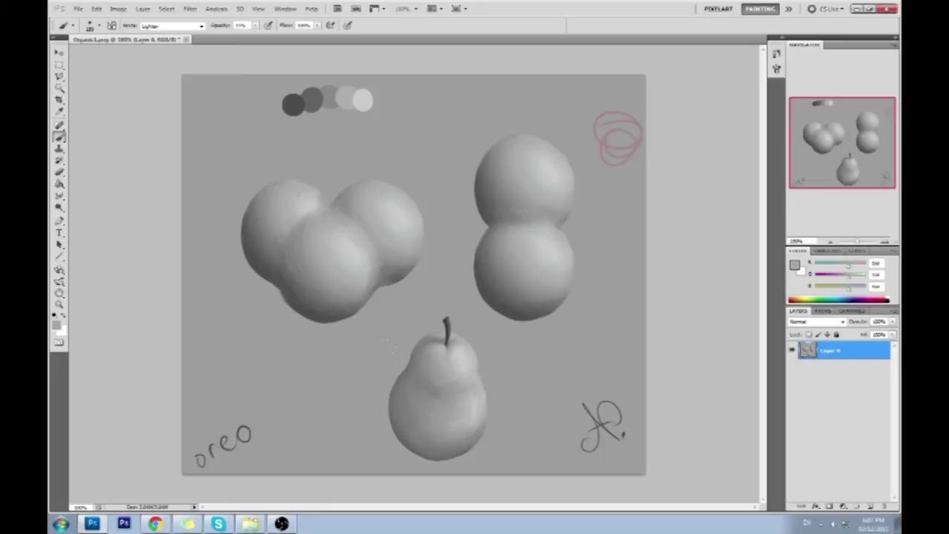
# Sample a lighter grey from the pear's upper bulb and reduce the brush size.
pyautogui.keyDown('alt'); pyautogui.click(465, 357); pyautogui.keyUp('alt')
pyautogui.press('[')
pyautogui.press('[')
pyautogui.moveTo(415, 340)
pyautogui.mouseDown()
pyautogui.moveTo(414, 363)
pyautogui.moveTo(388, 388)
pyautogui.moveTo(402, 412)
pyautogui.mouseUp()
pyautogui.hotkey('ctrl', 'alt', 'z')
pyautogui.hotkey('ctrl', 'alt', 'z')
pyautogui.moveTo(406, 368)
pyautogui.mouseDown()
pyautogui.moveTo(393, 398)
pyautogui.moveTo(405, 434)
pyautogui.mouseUp()
pyautogui.hotkey('ctrl', 'z')
# Brighten the left side of the pear's lower body down to its base, and sample a darker grey near the base.
pyautogui.moveTo(405, 372)
pyautogui.mouseDown()
pyautogui.moveTo(397, 417)
pyautogui.moveTo(407, 441)
pyautogui.mouseUp()
pyautogui.moveTo(391, 391); pyautogui.dragTo(434, 461)
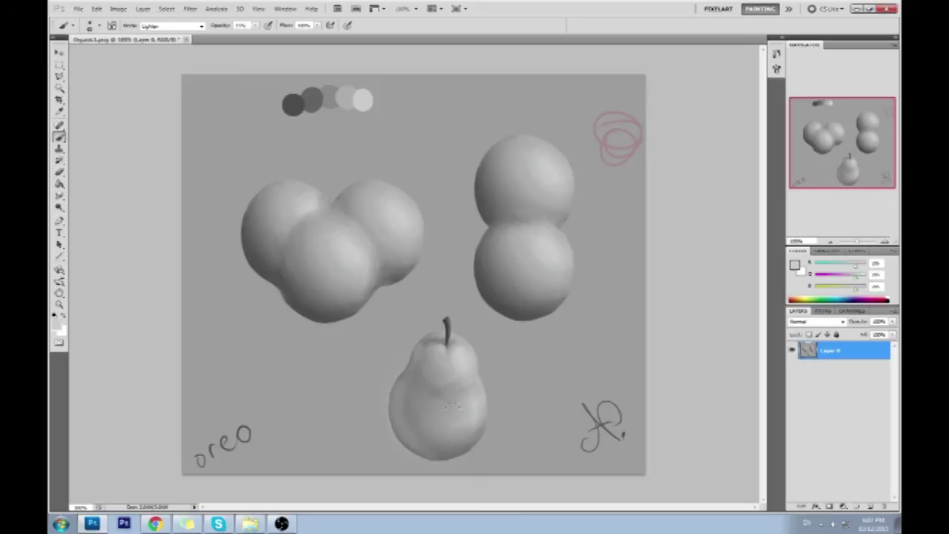
pyautogui.keyDown('alt'); pyautogui.click(455, 450); pyautogui.keyUp('alt')
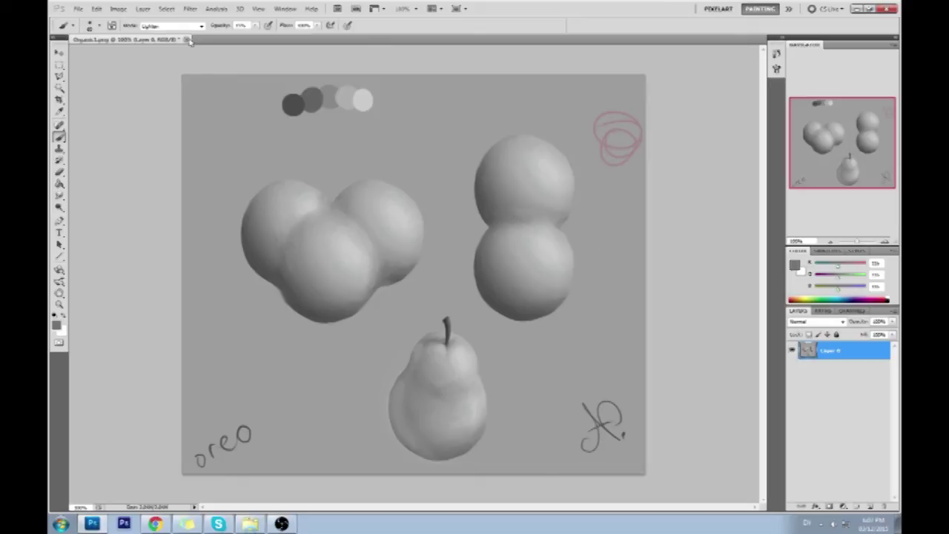
# Switch to the Twitch chat in Chrome and open the system clock and calendar.
pyautogui.hotkey('alt', 'Tab')
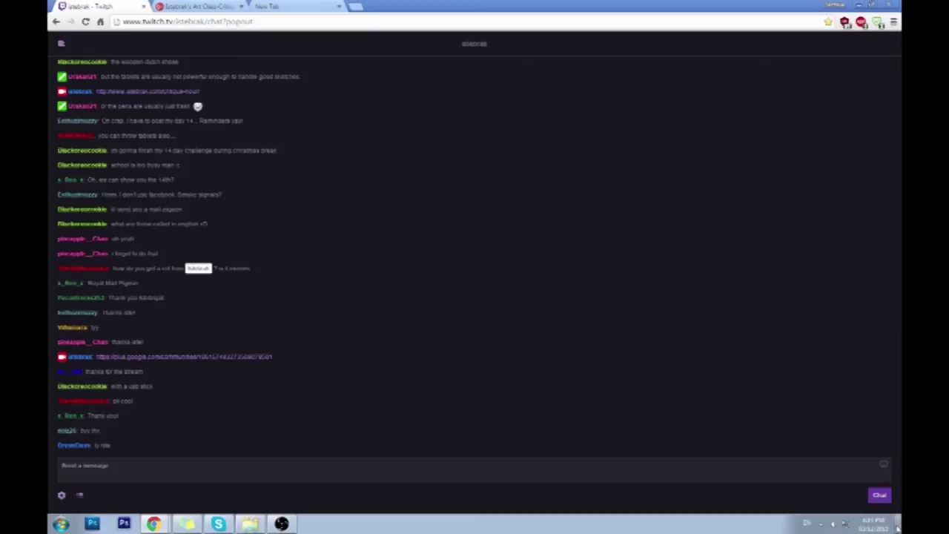
pyautogui.click(874, 524)
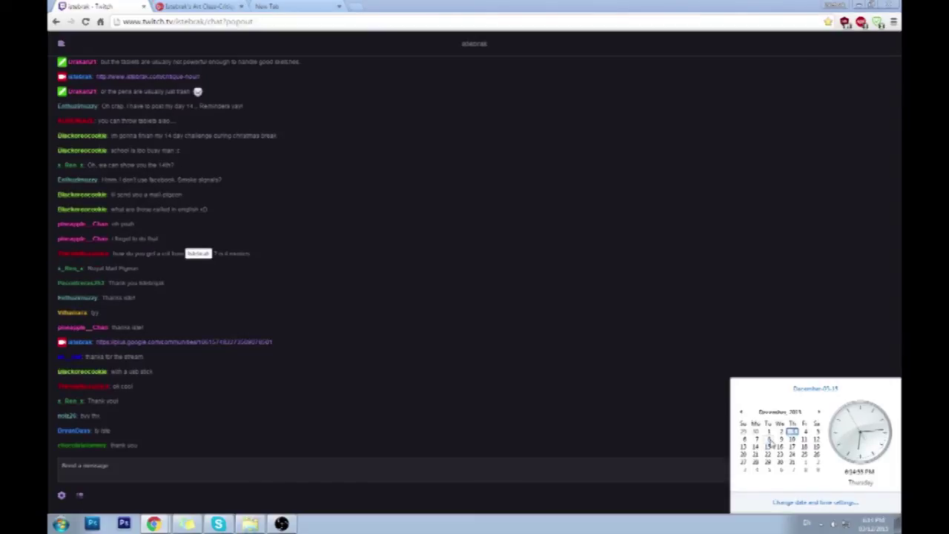